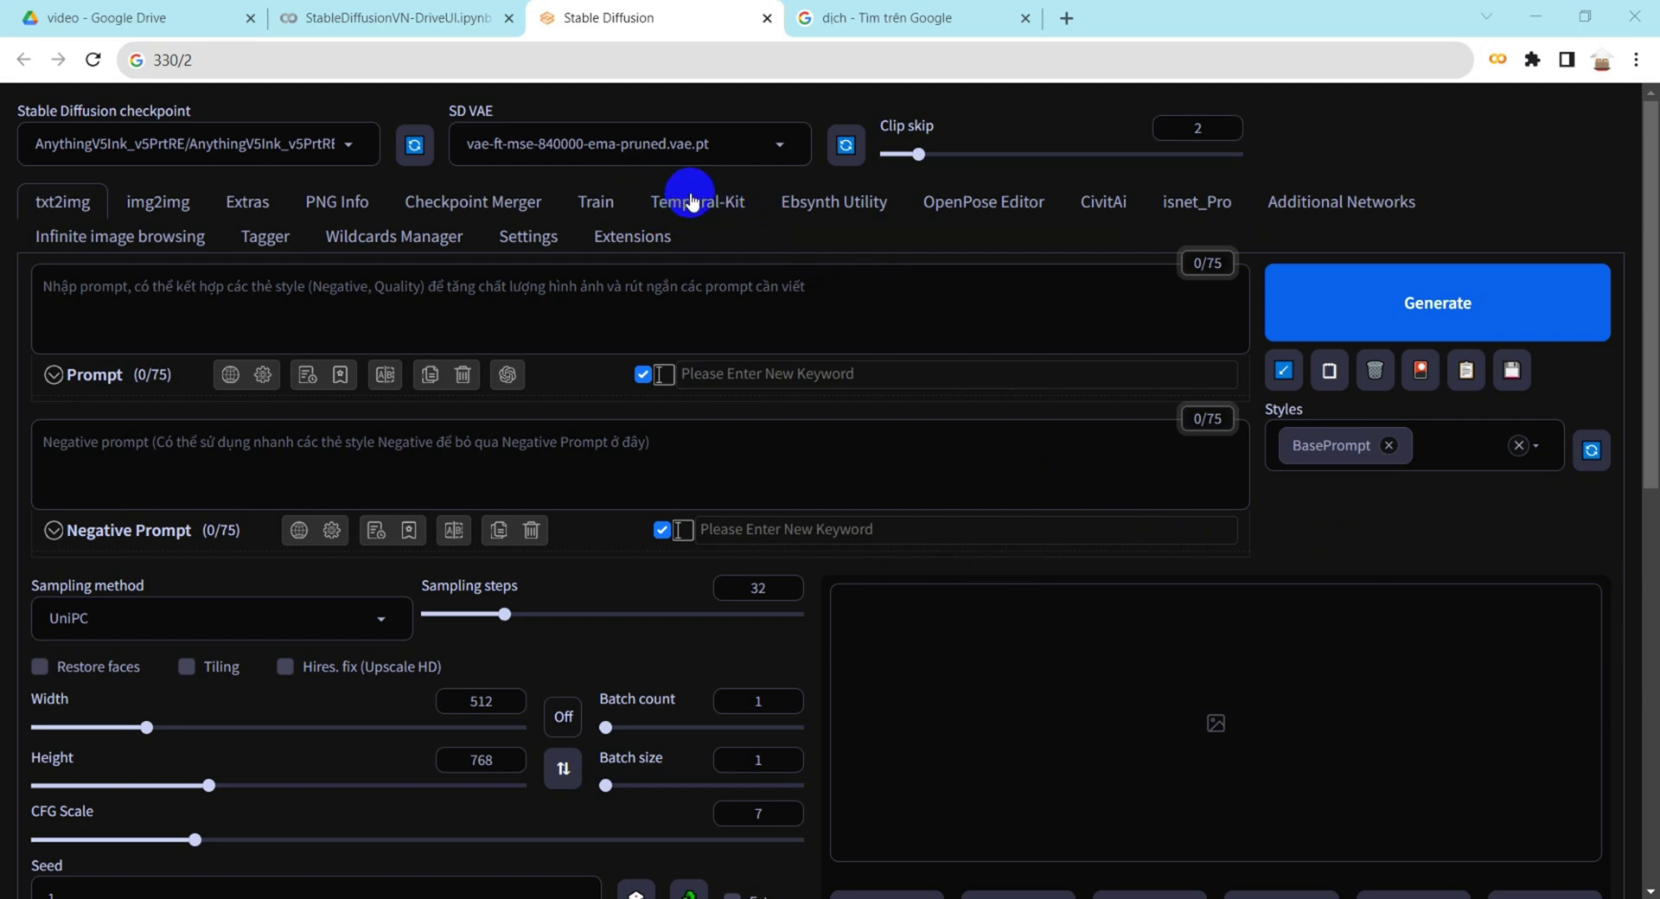
- Open the form for installing an extension from a git repository URL
left_click(634, 238)
left_click(305, 283)
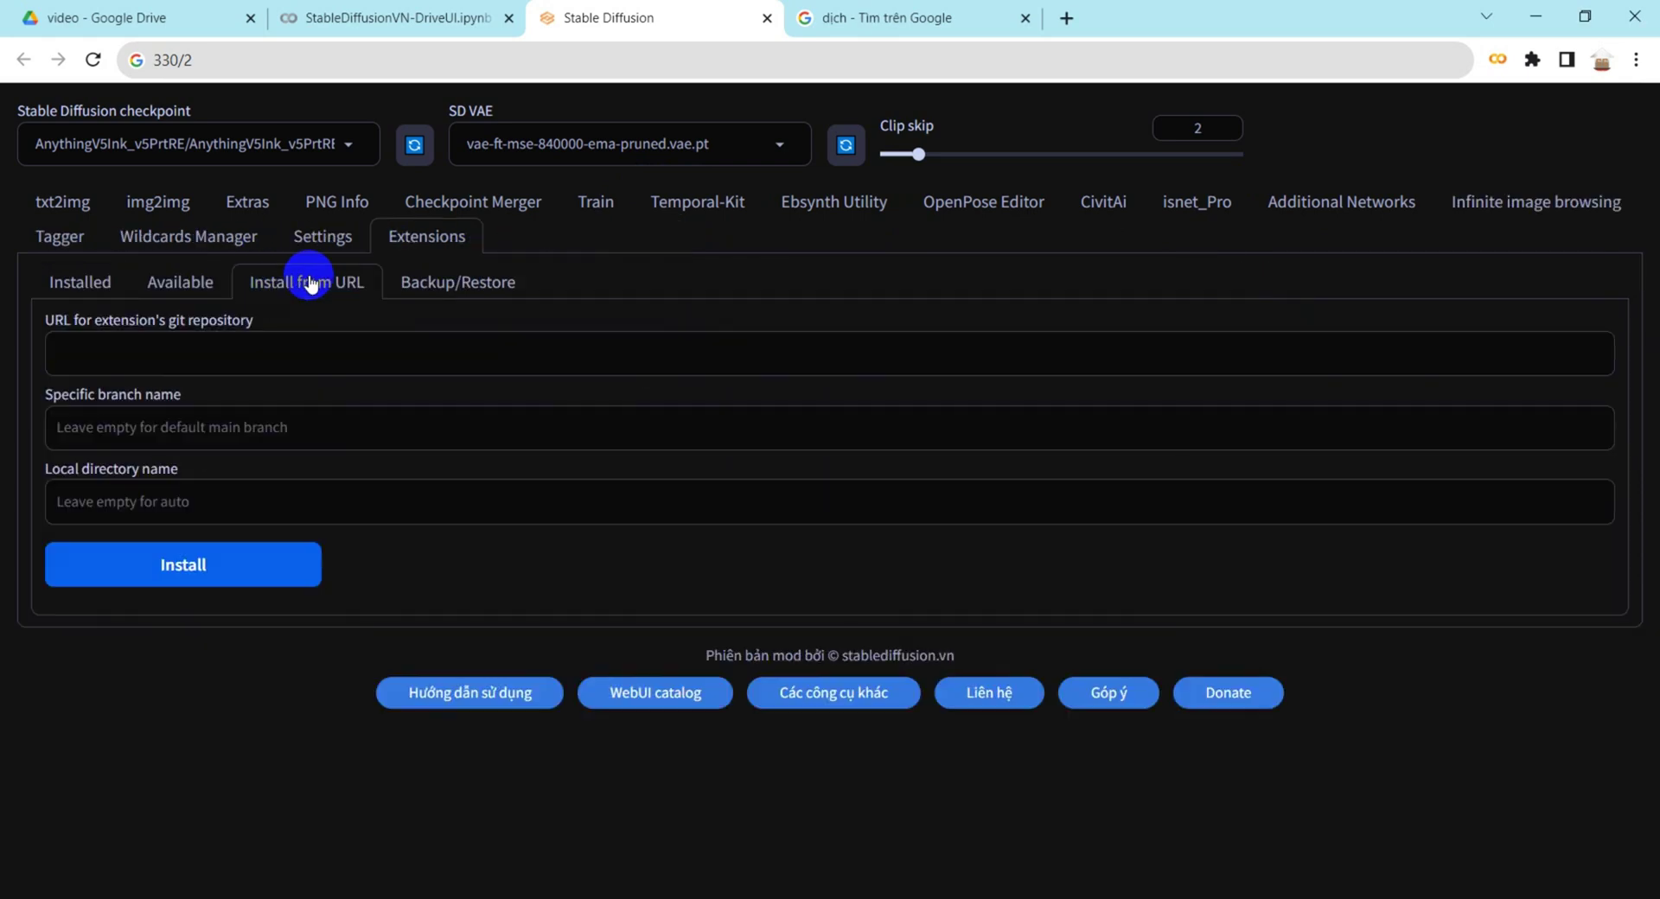
left_click(264, 562)
- Load girl.mp4 as the input video for Temporal-Kit pre-processing
left_click(714, 203)
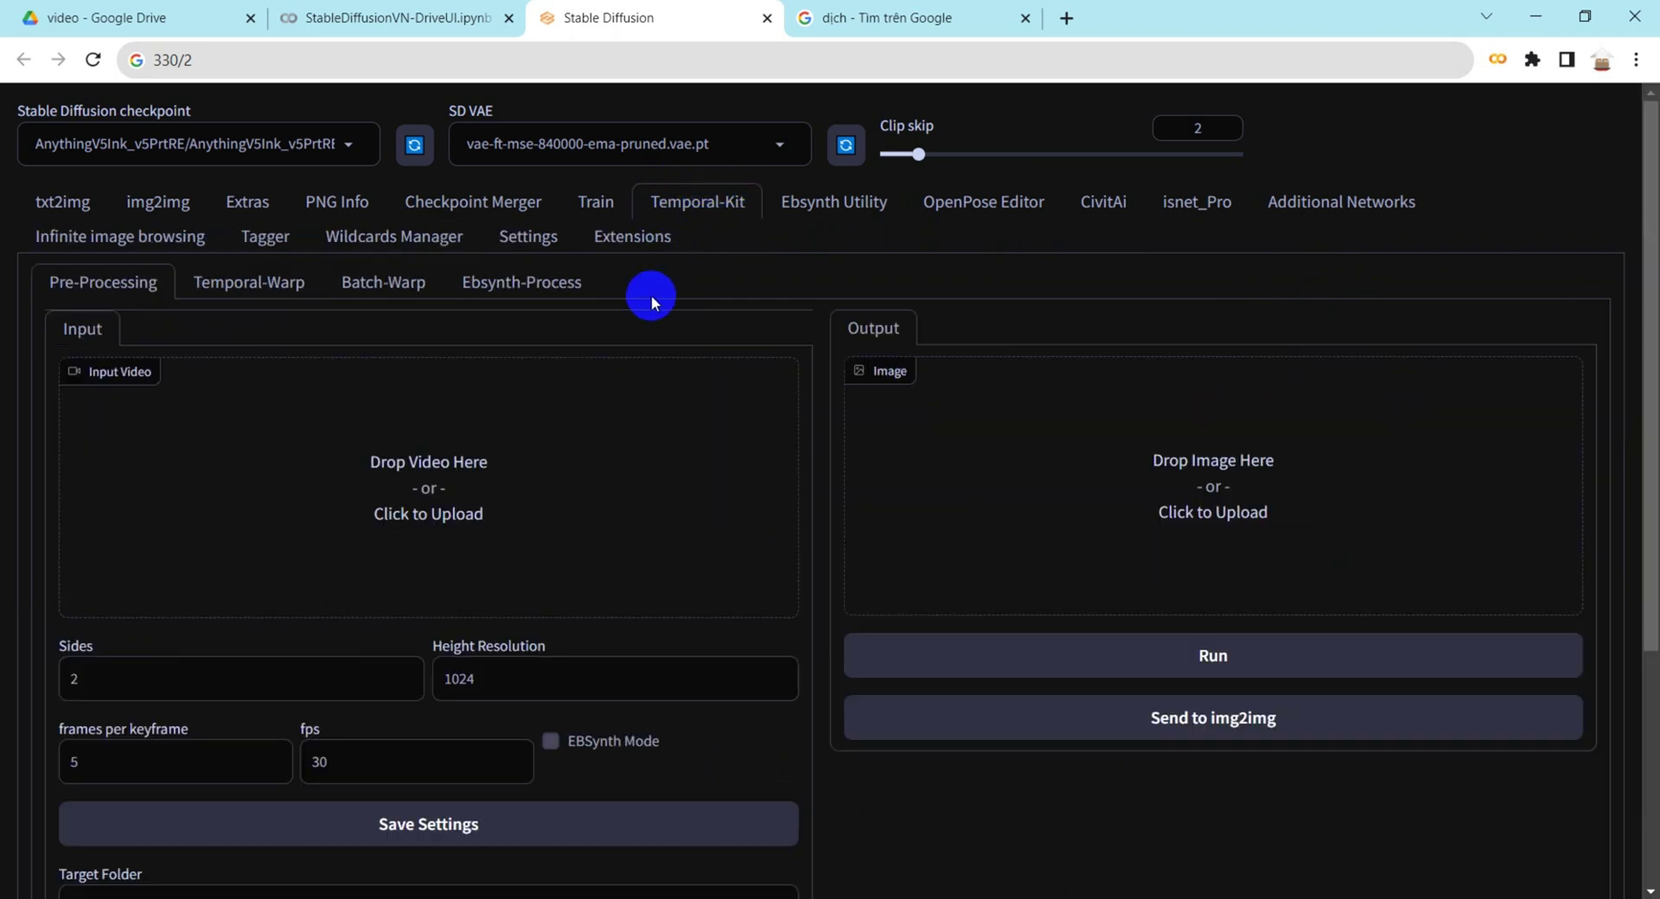
left_click(431, 467)
left_click(264, 204)
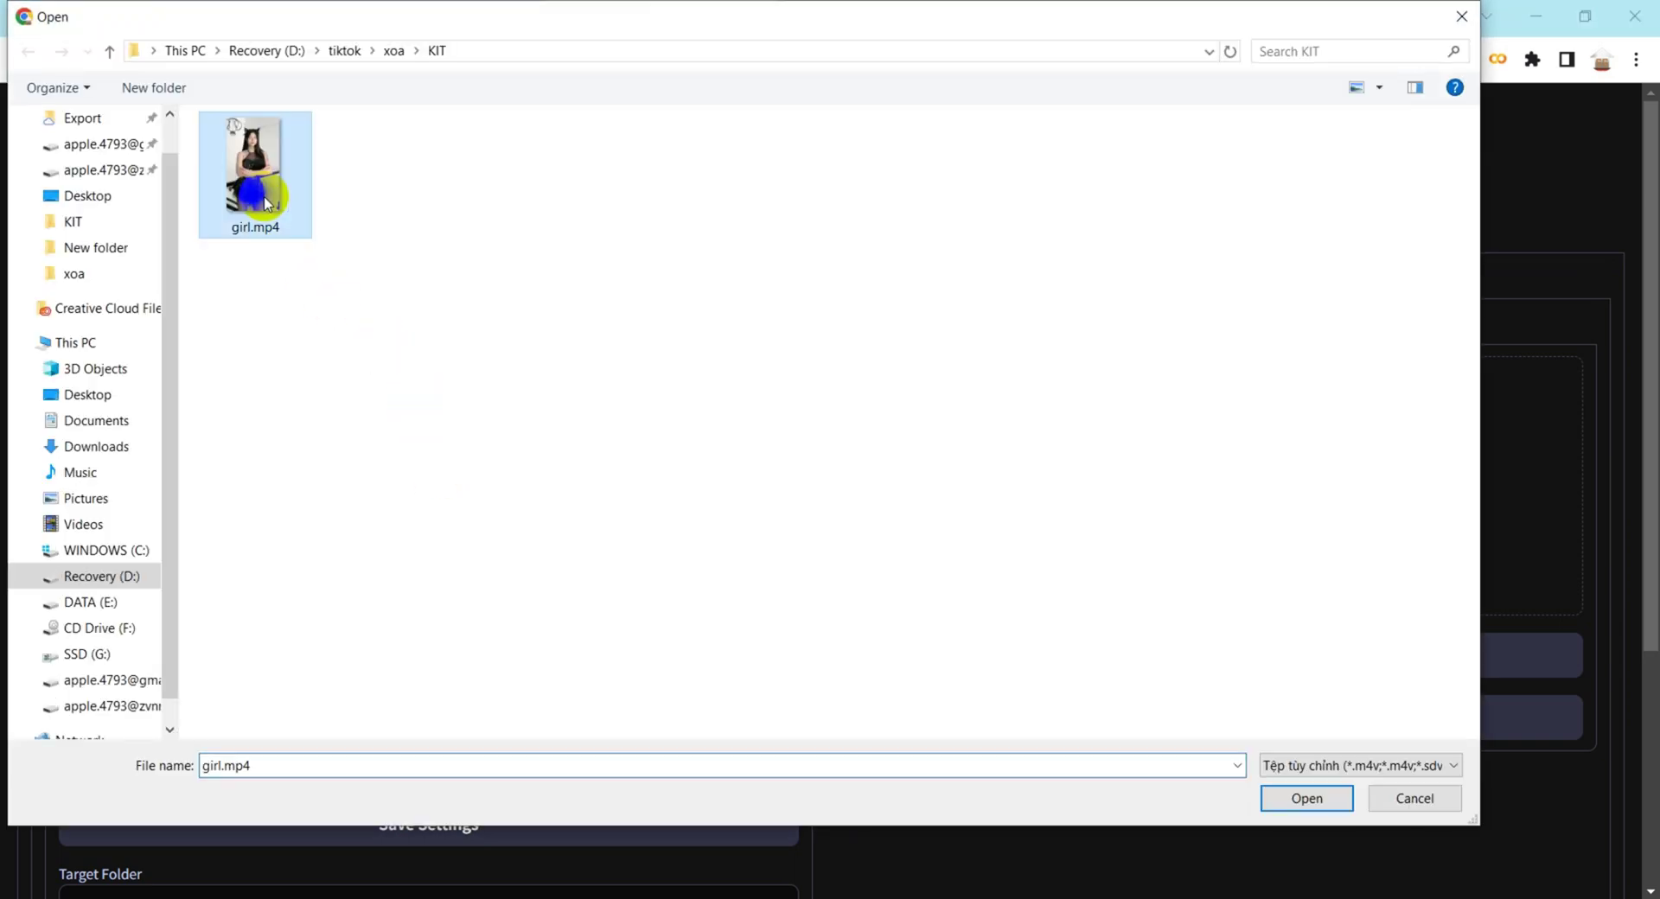
left_click(1305, 795)
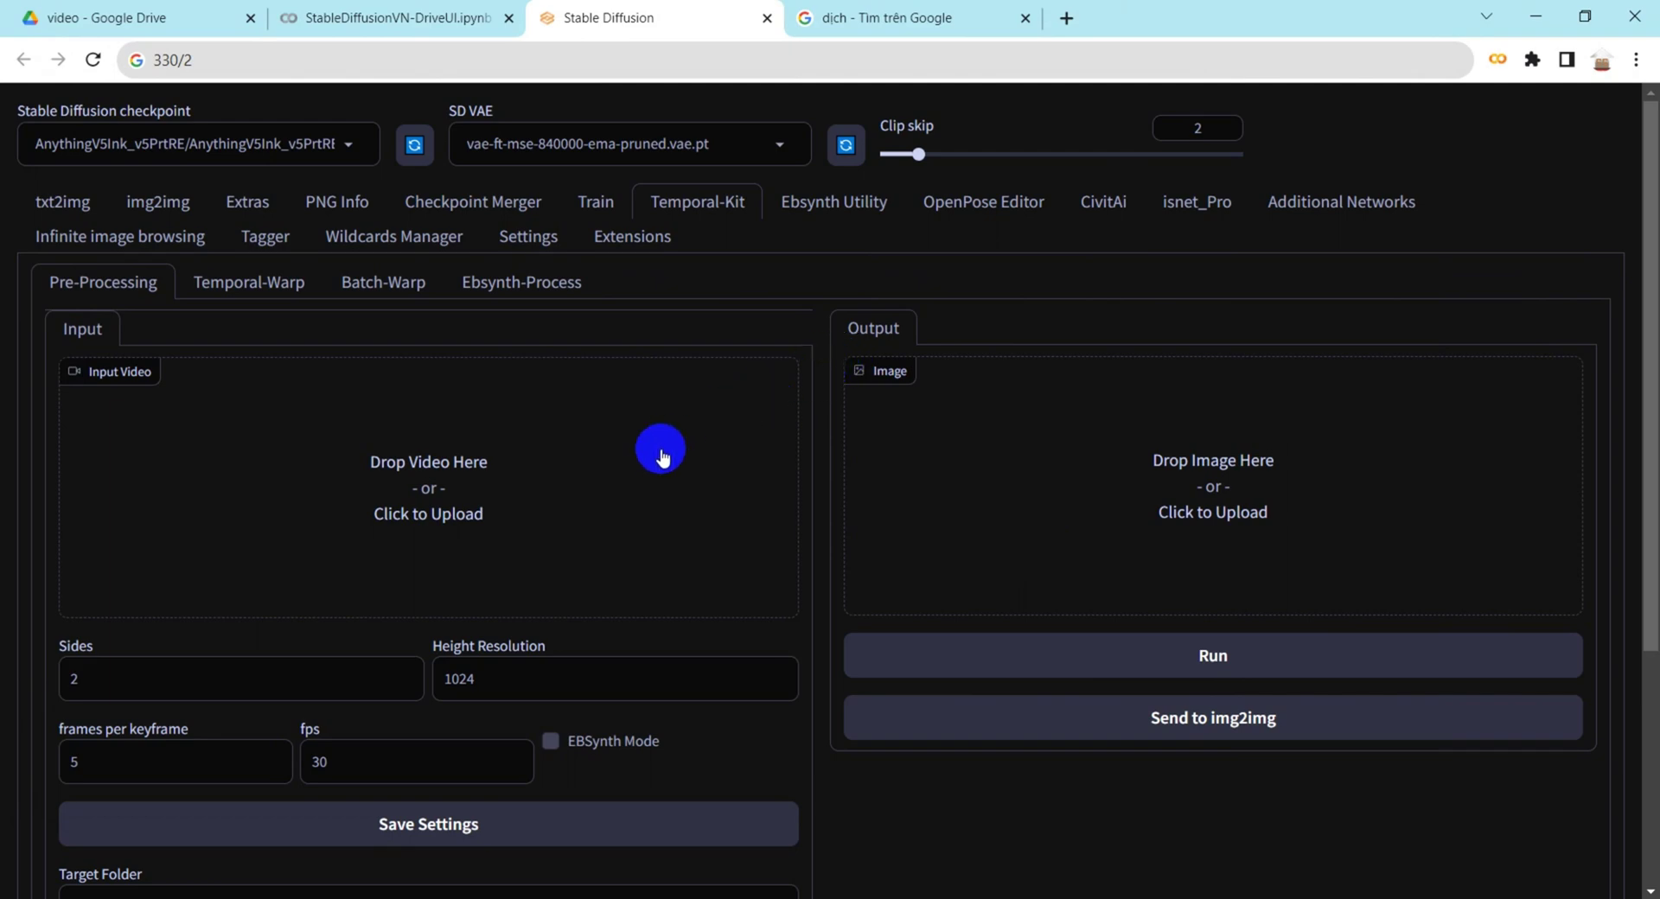
- Turn on EBSynth Mode in the Temporal-Kit pre-processing settings
scroll(652, 484, "down", 3)
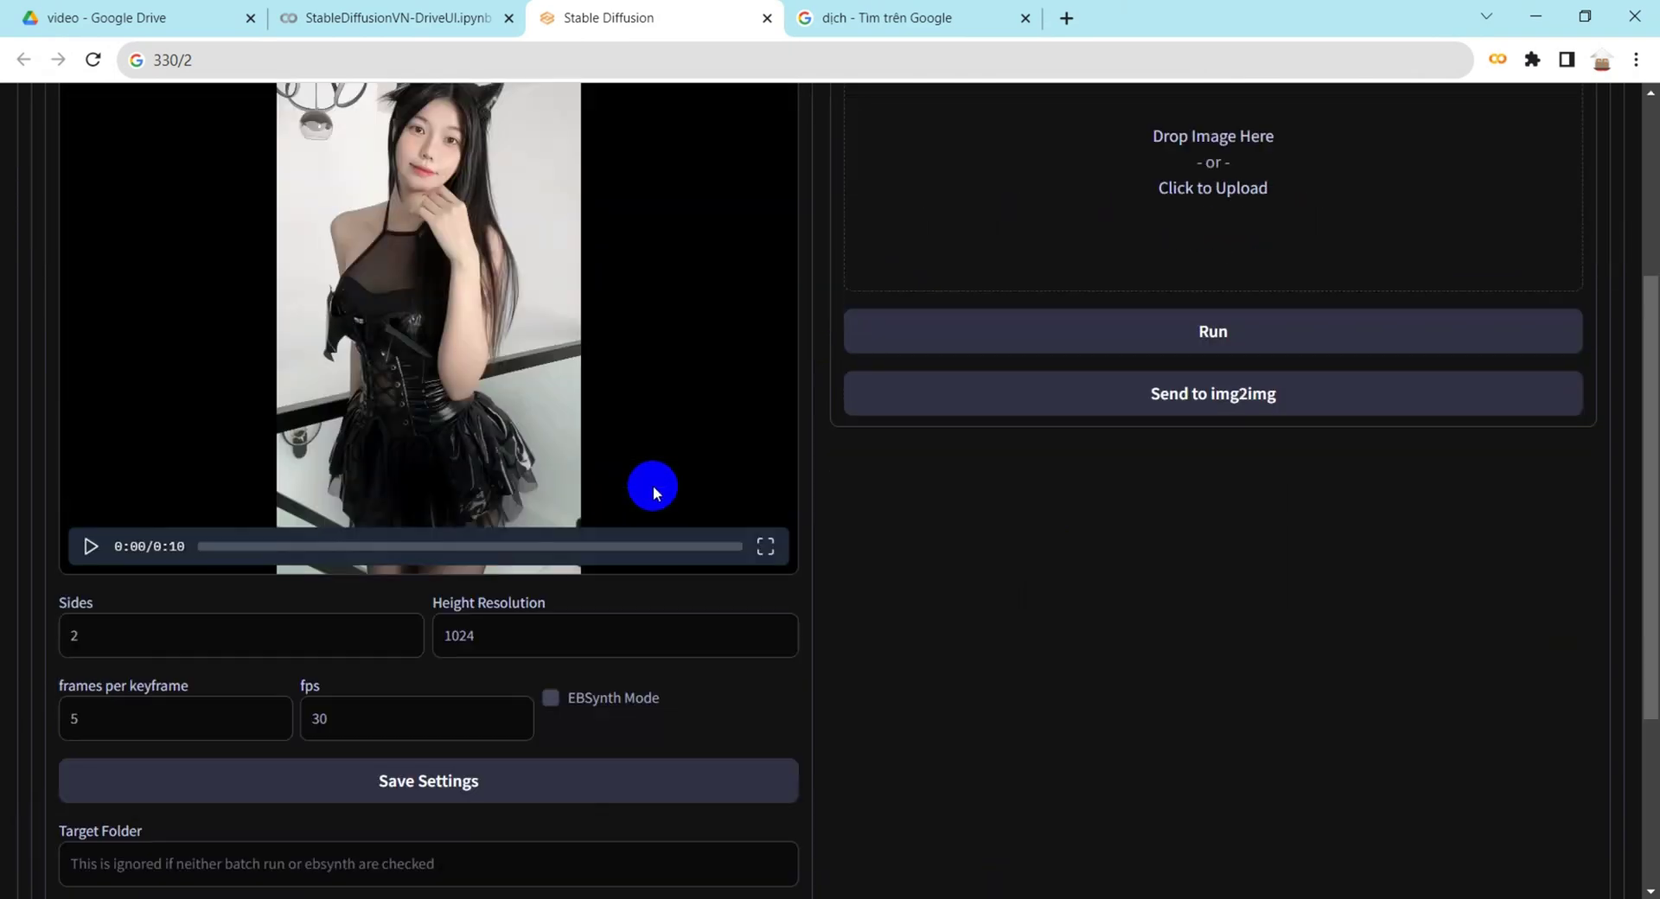
scroll(652, 485, "down", 1)
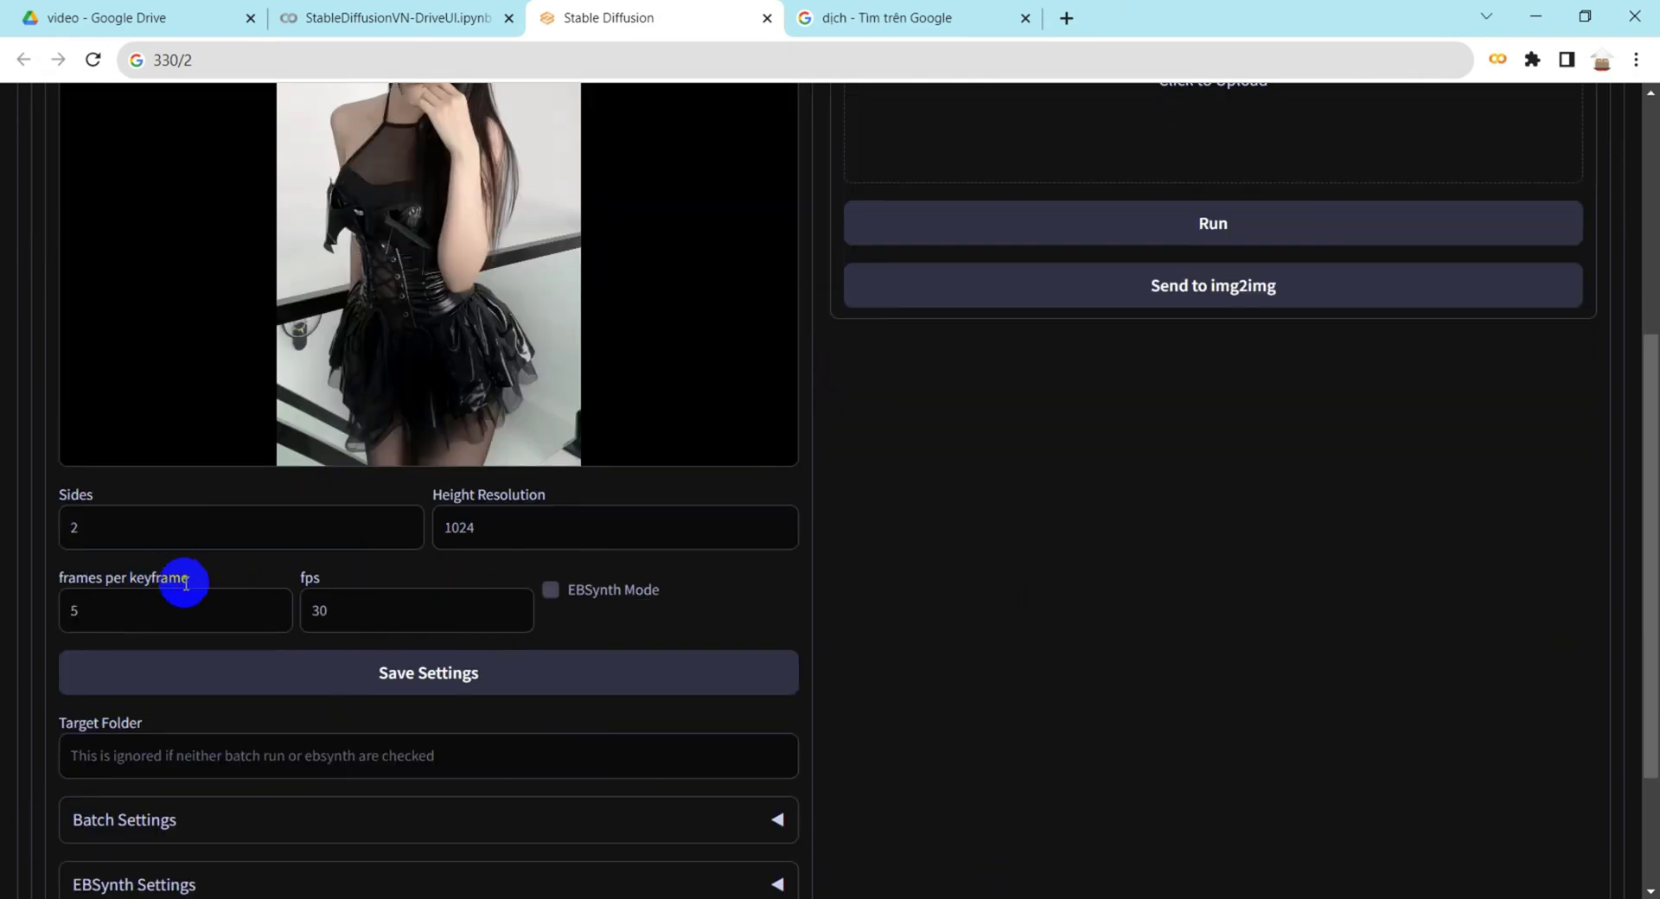
left_click(550, 590)
- Copy the dance folder's path from the Colab file browser and set the target folder to /content/drive/MyDrive/Export/video/dance
scroll(543, 626, "down", 2)
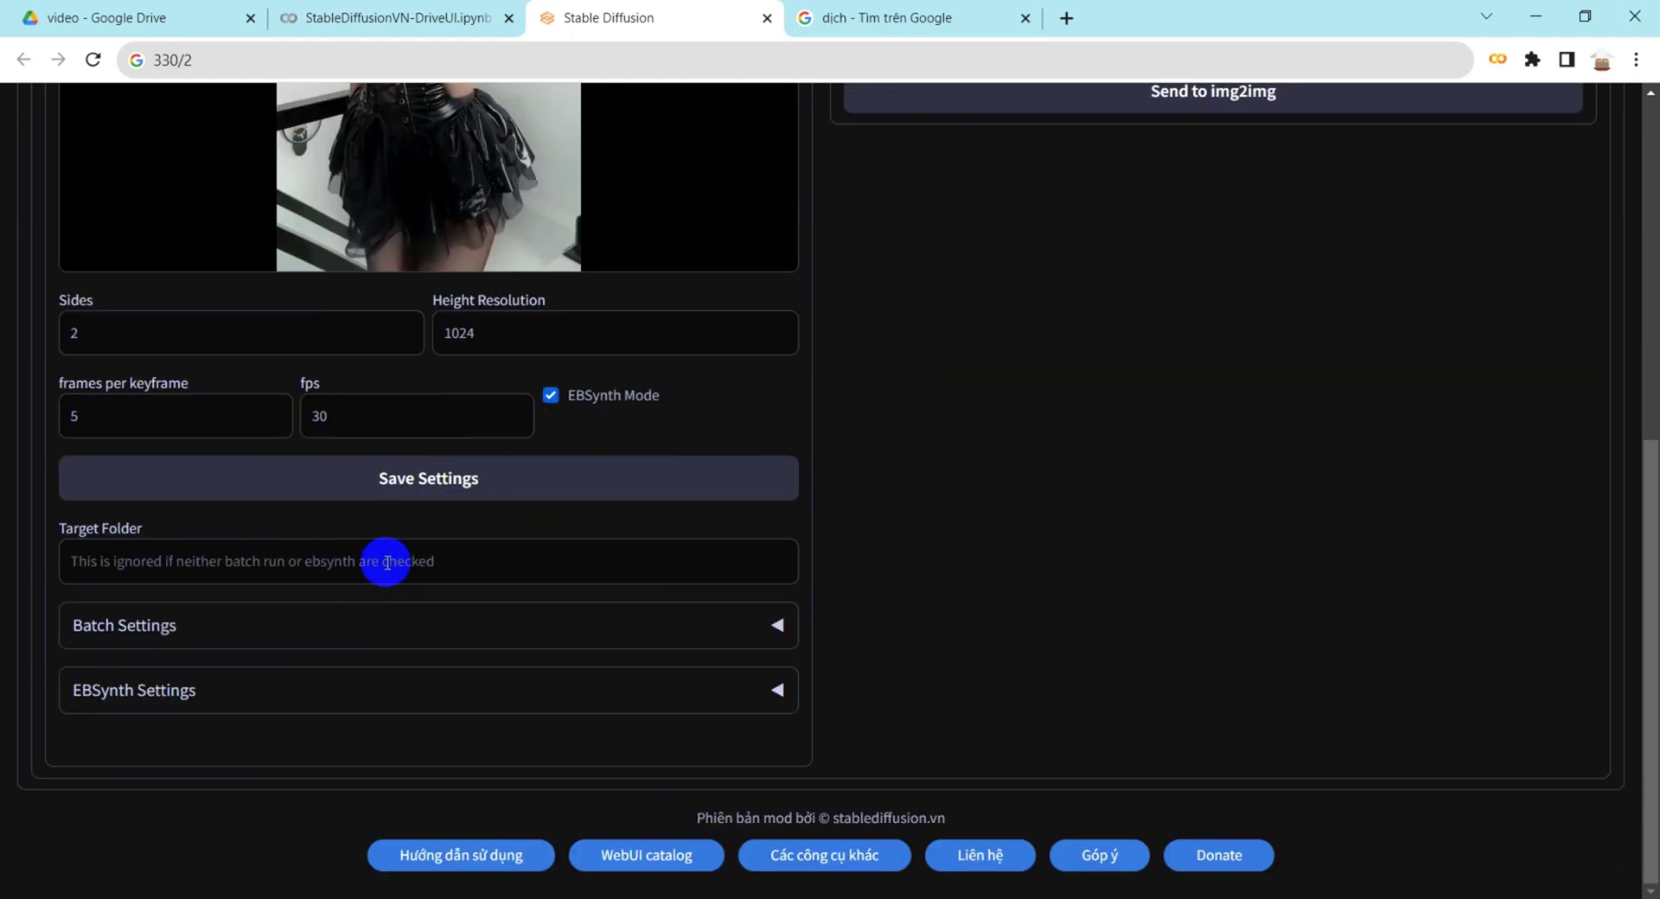
left_click(329, 563)
left_click(397, 15)
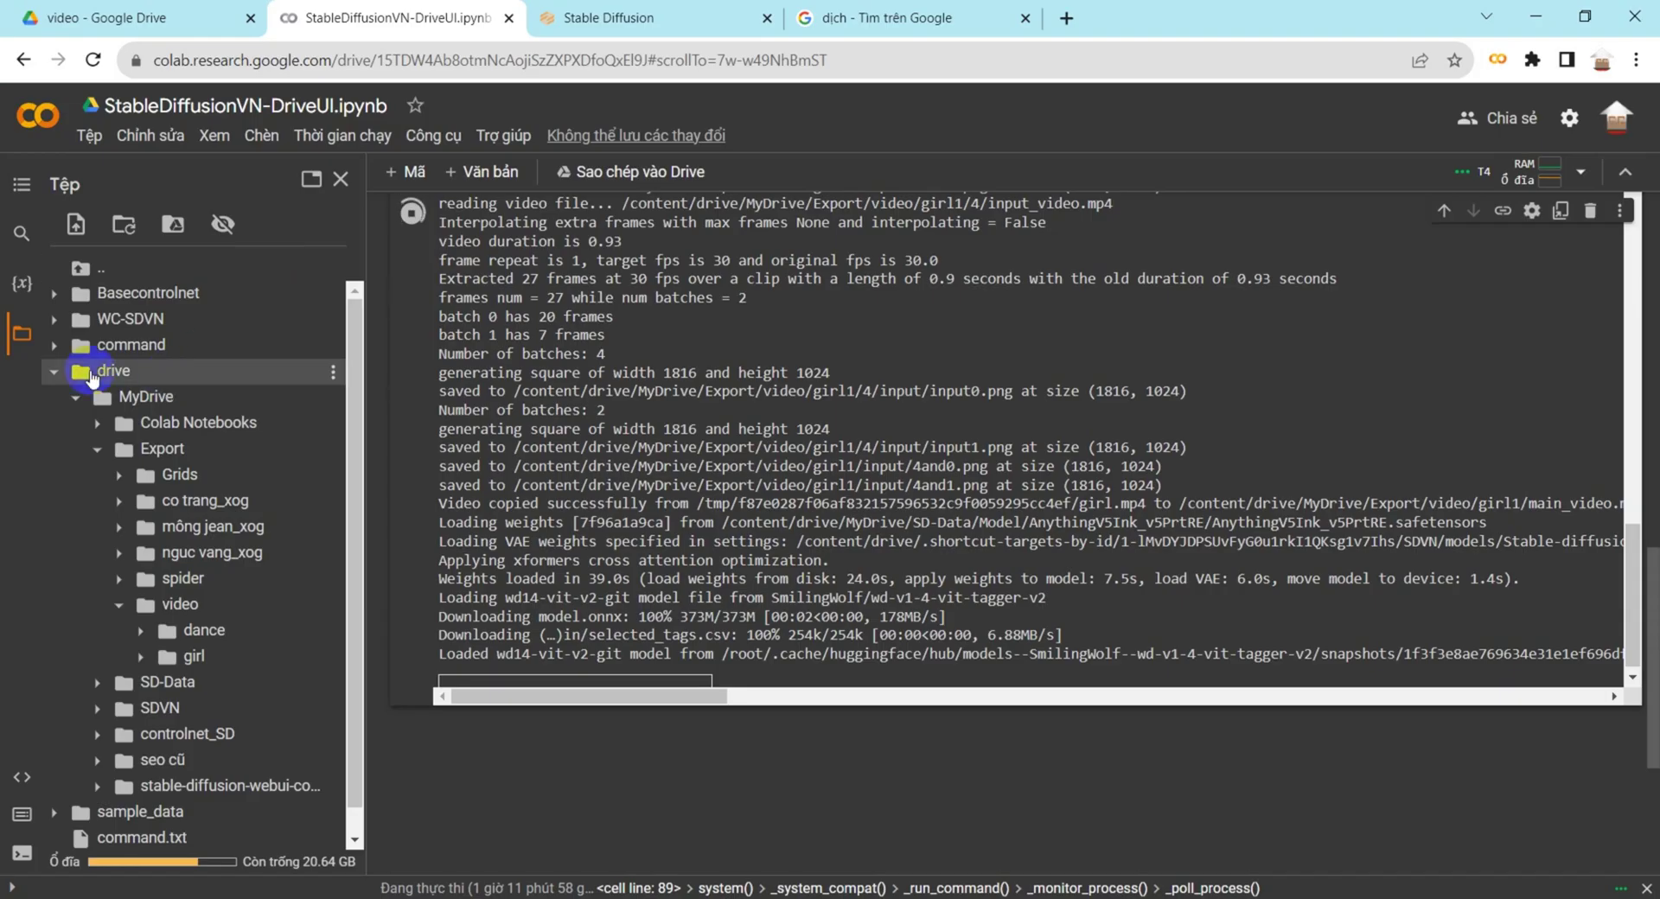
left_click(211, 664)
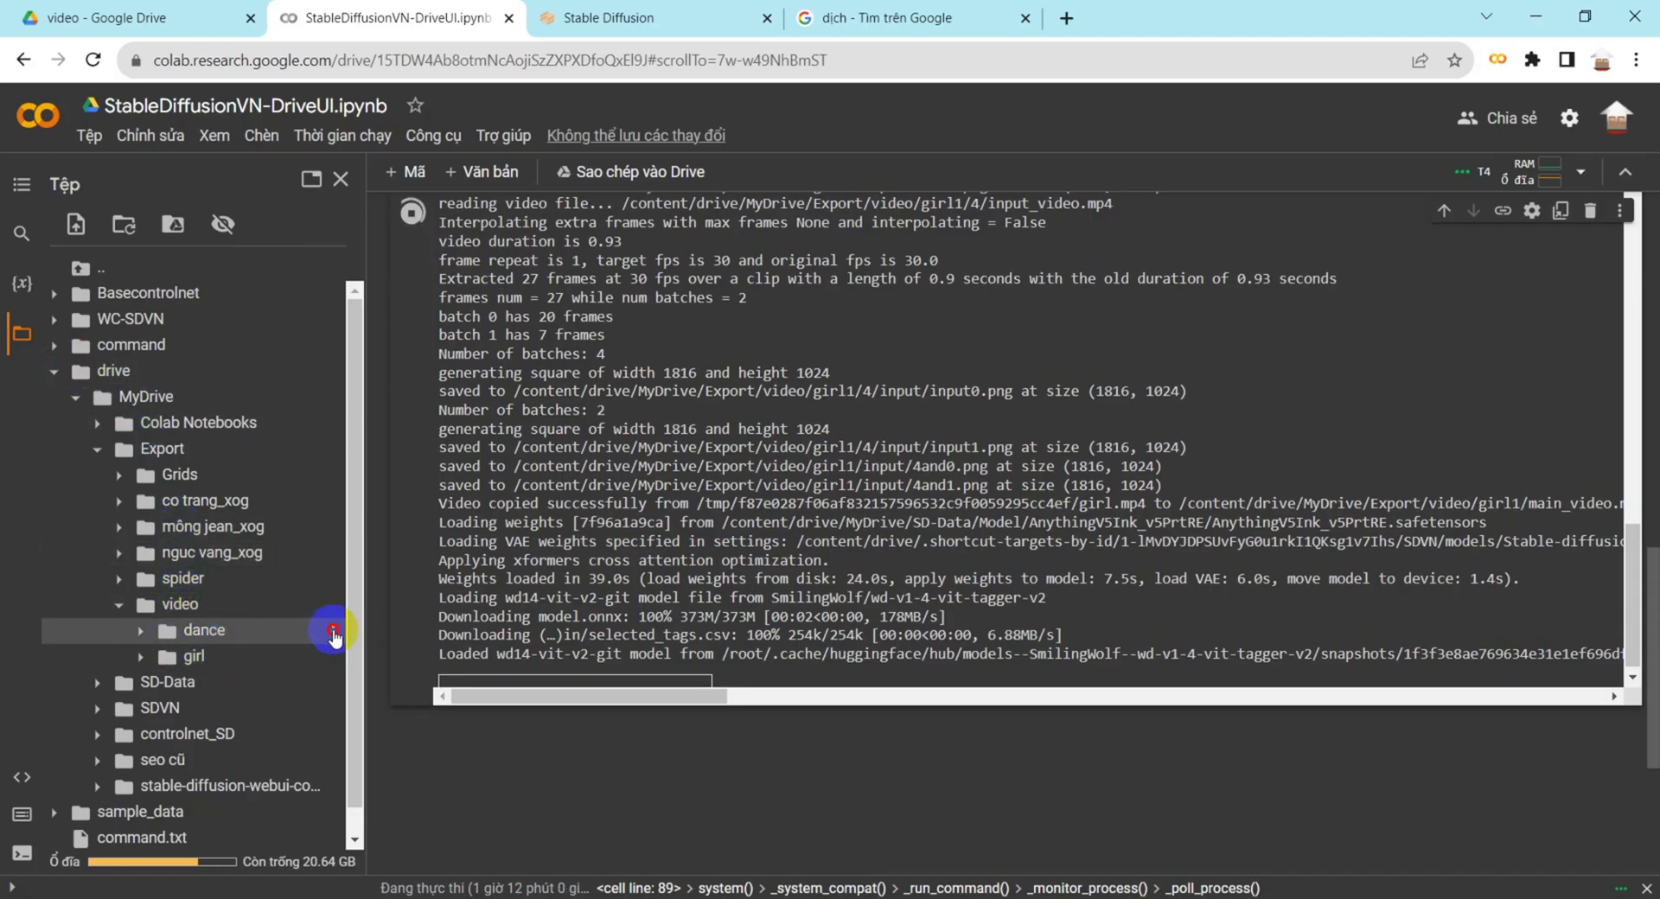
left_click(333, 656)
left_click(223, 818)
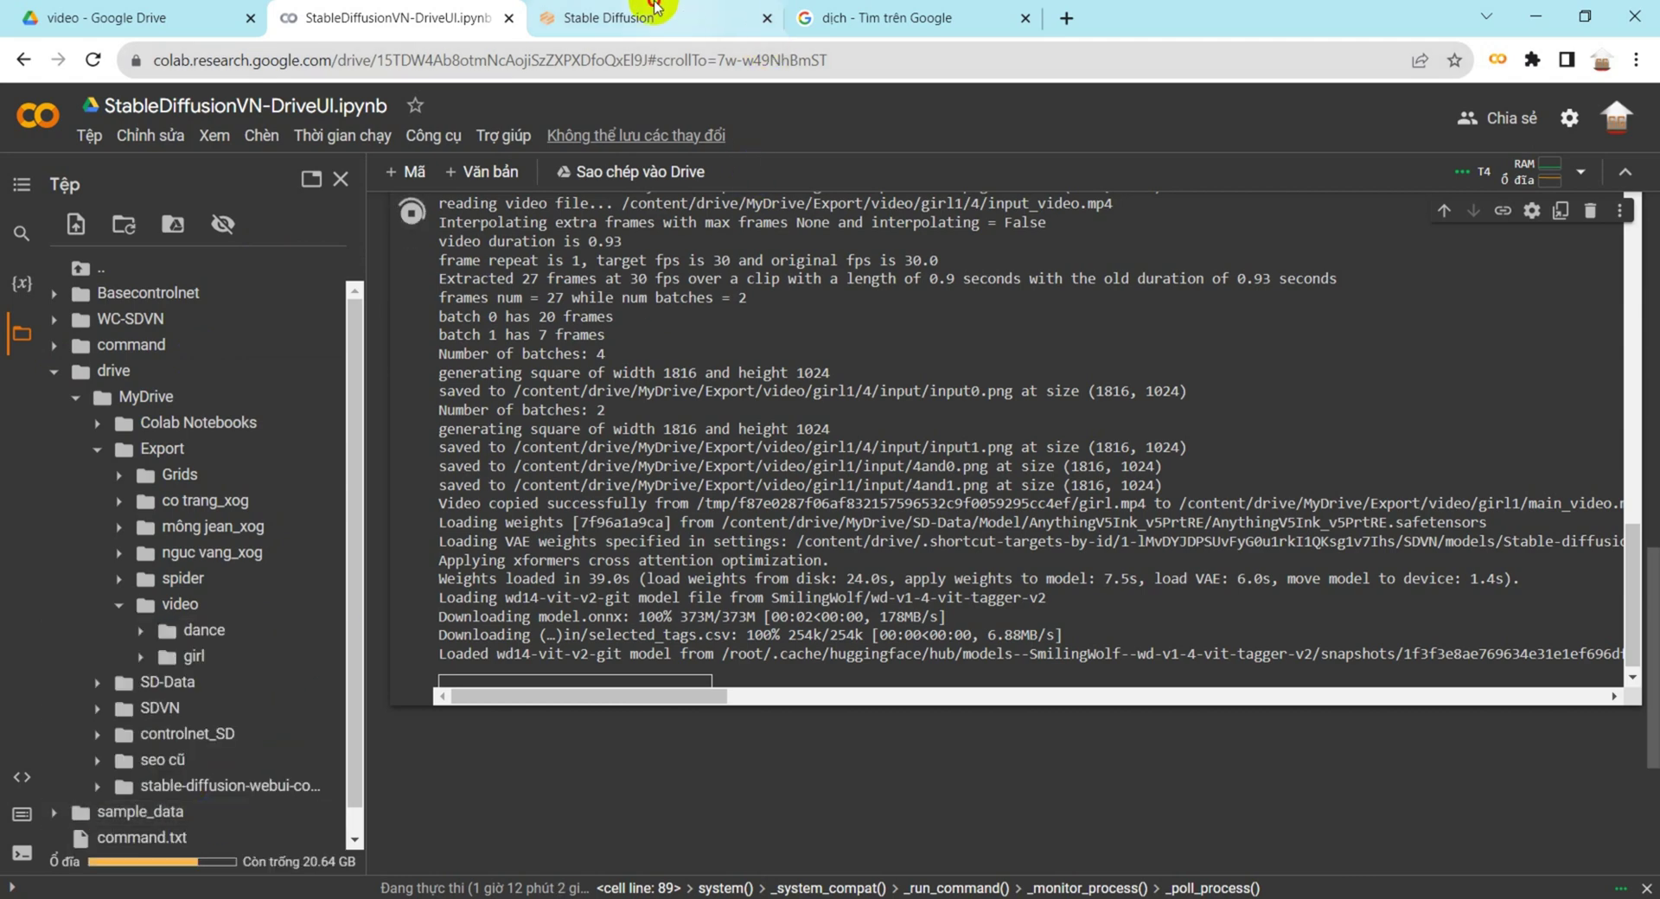
left_click(691, 19)
left_click(433, 563)
type("/content/drive/MyDrive/Export/video/dance")
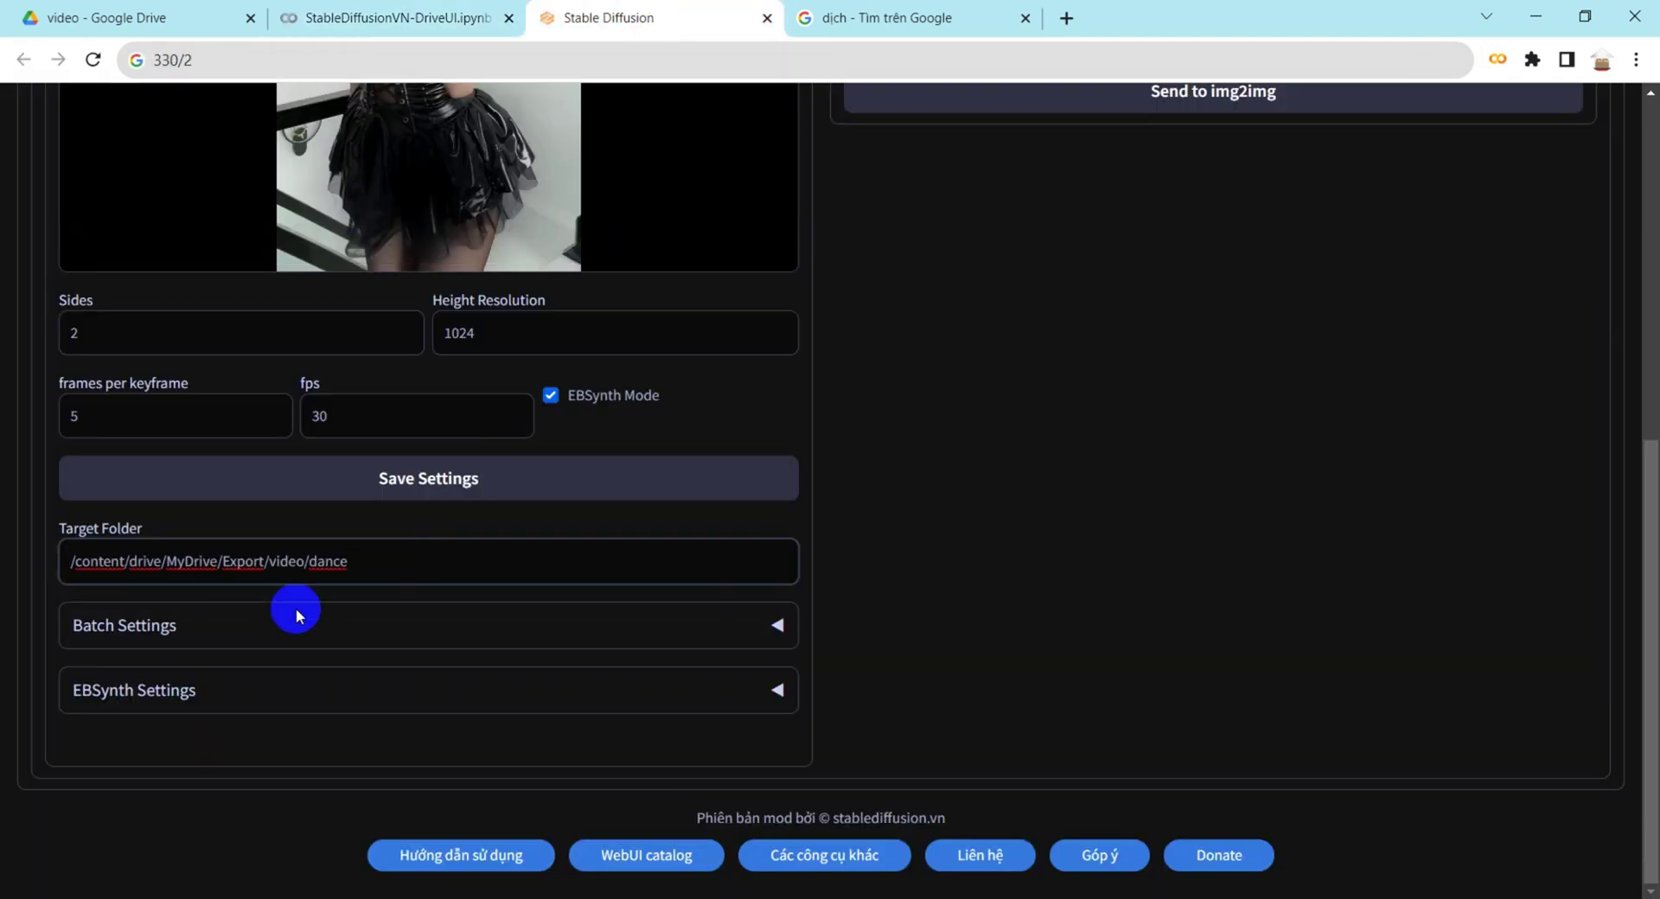
- In the batch settings, enable Batch Run and set Border Key Frames to 0
left_click(269, 624)
left_click(81, 669)
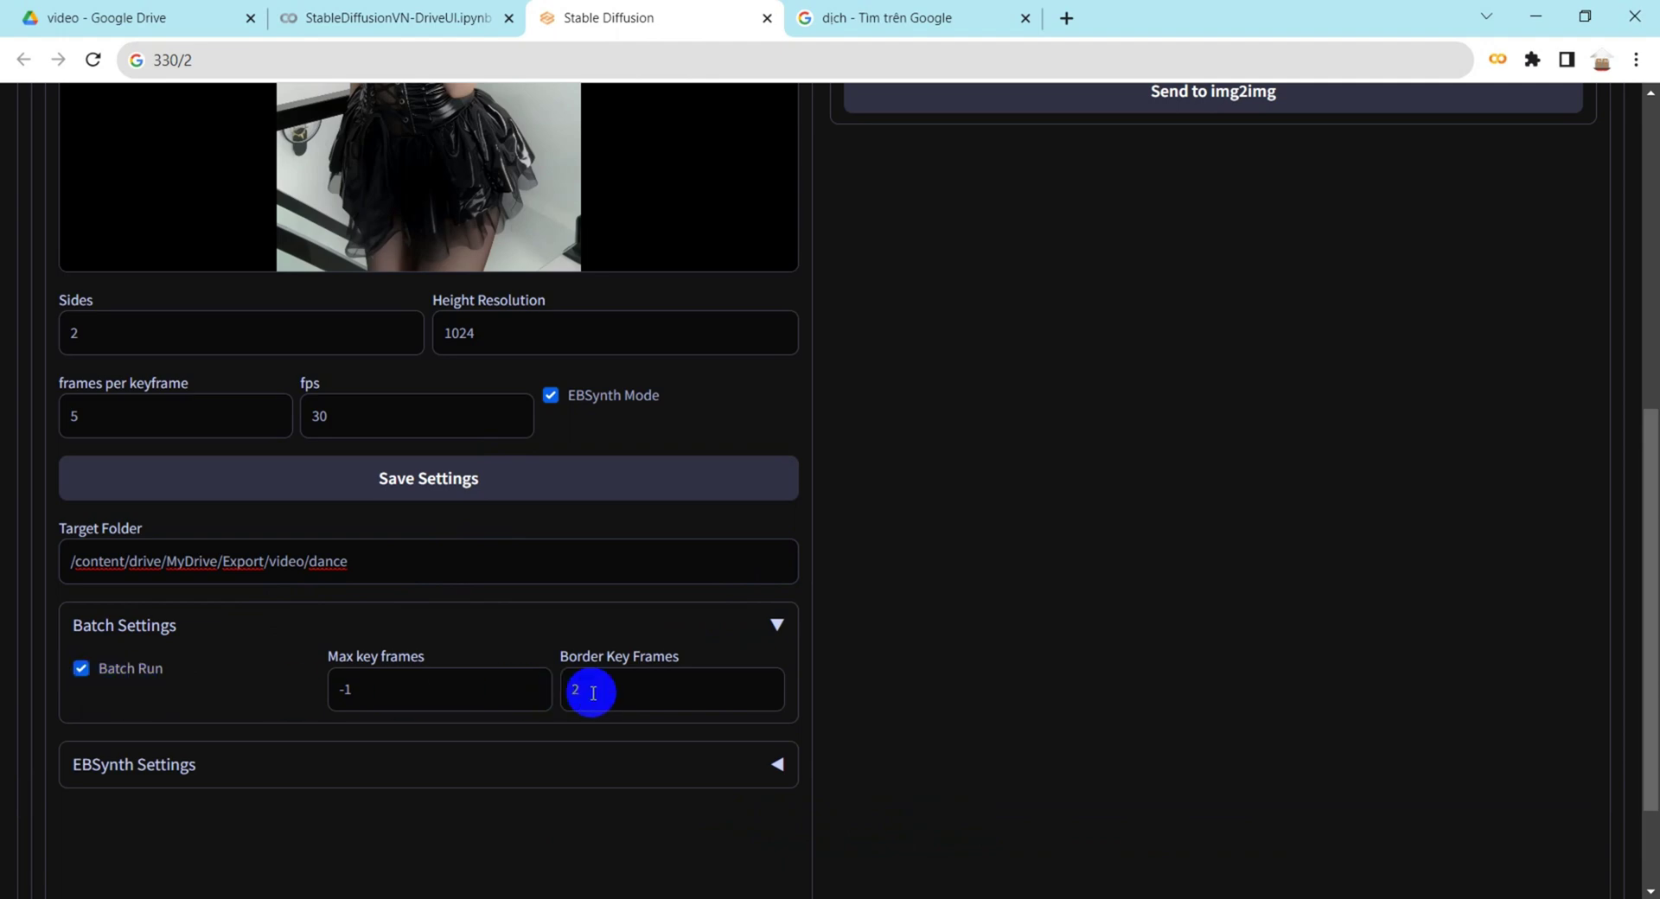
double_click(578, 690)
type("0")
- Enable Split Video in the EBSynth settings and run the pre-processing
left_click(107, 770)
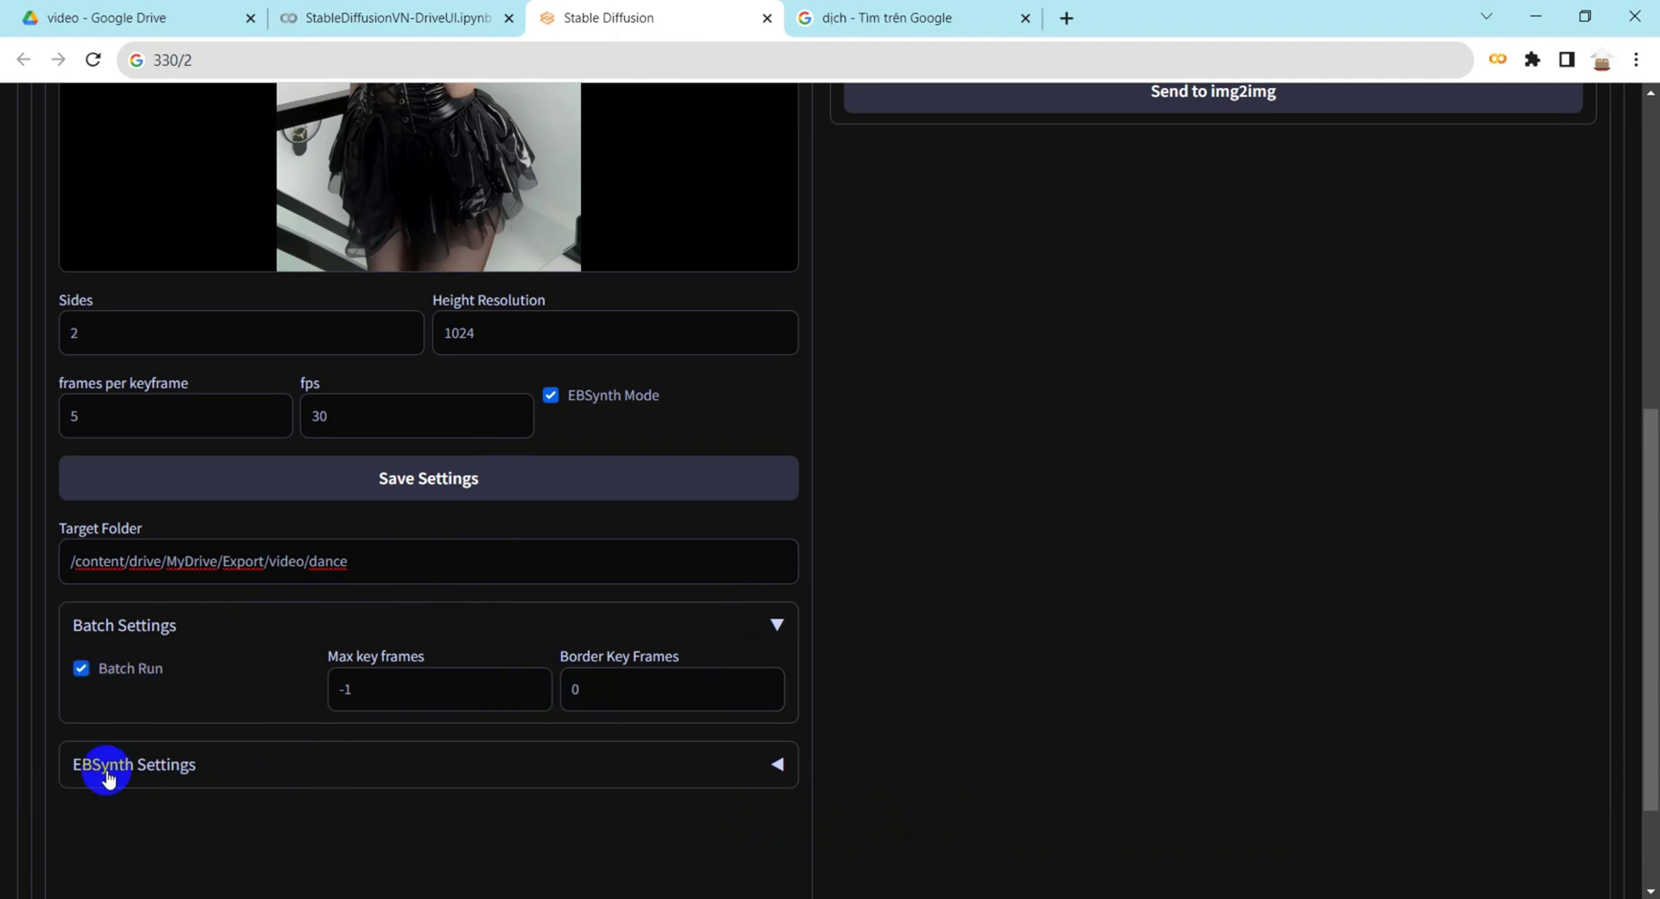
scroll(1113, 560, "up", 6)
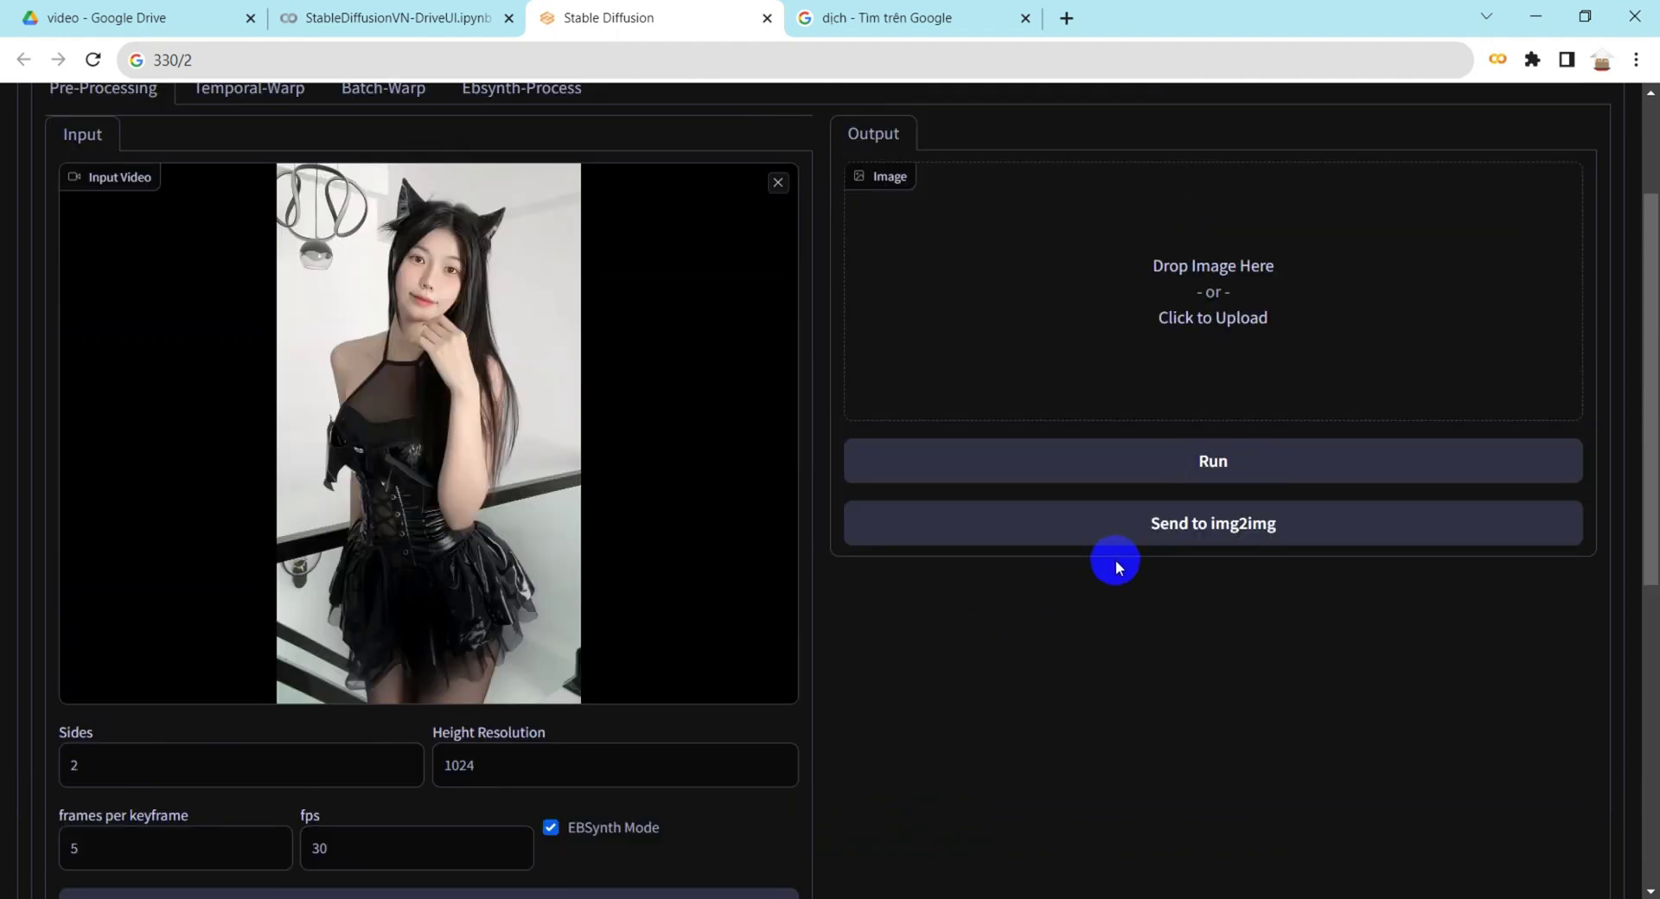
scroll(1098, 579, "down", 5)
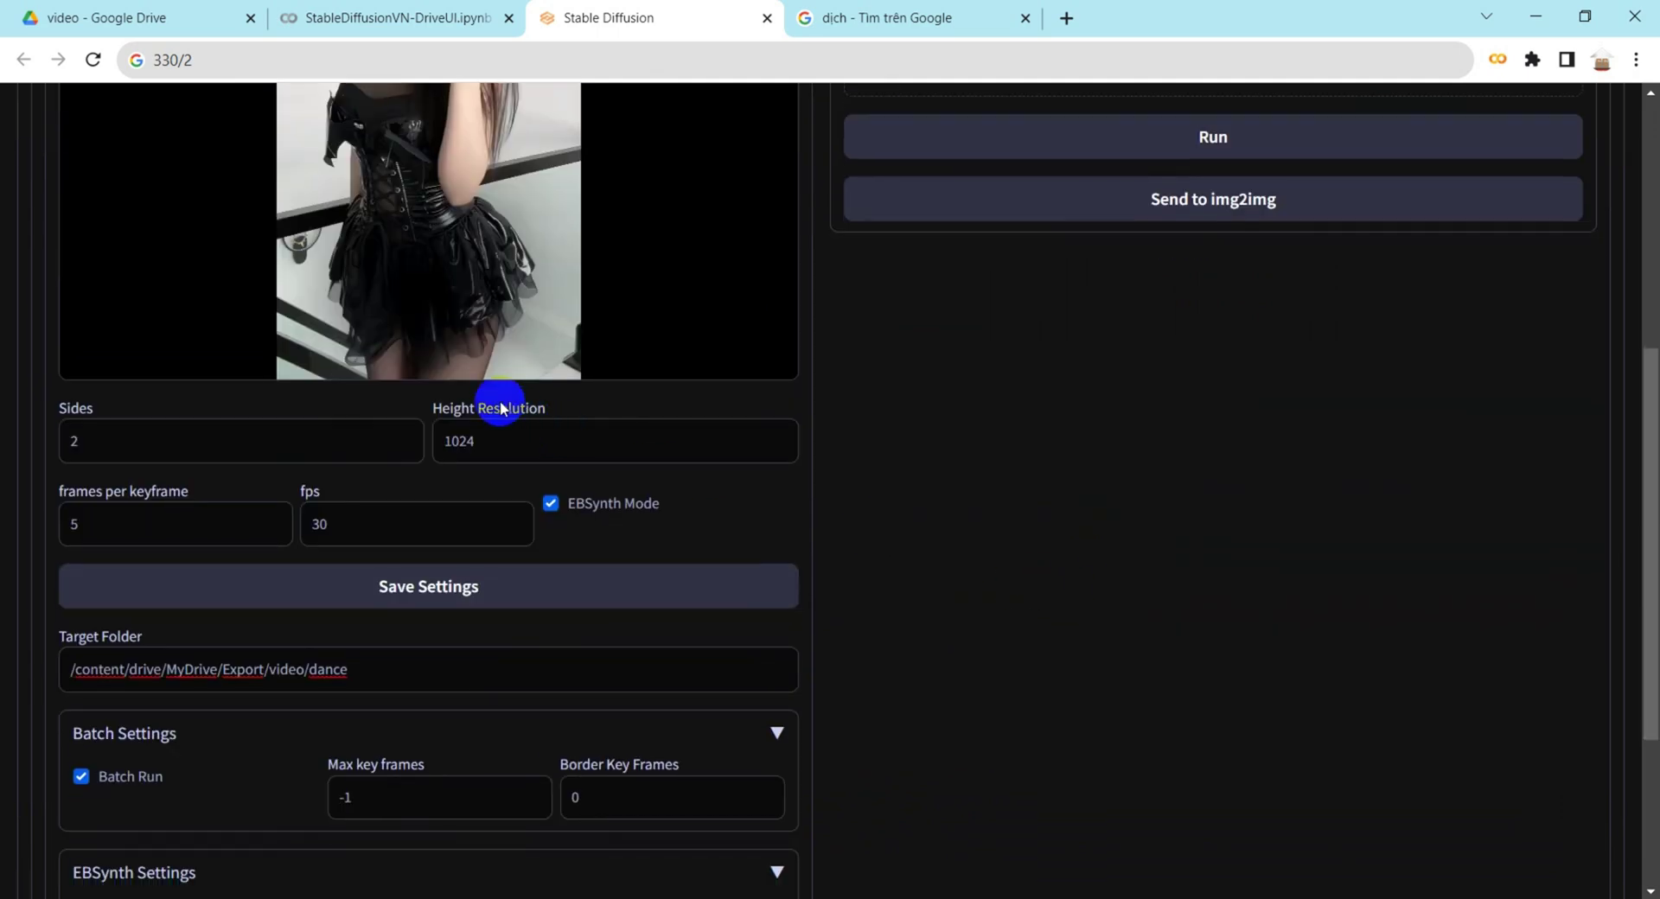
scroll(1004, 711, "up", 3)
scroll(1003, 704, "up", 3)
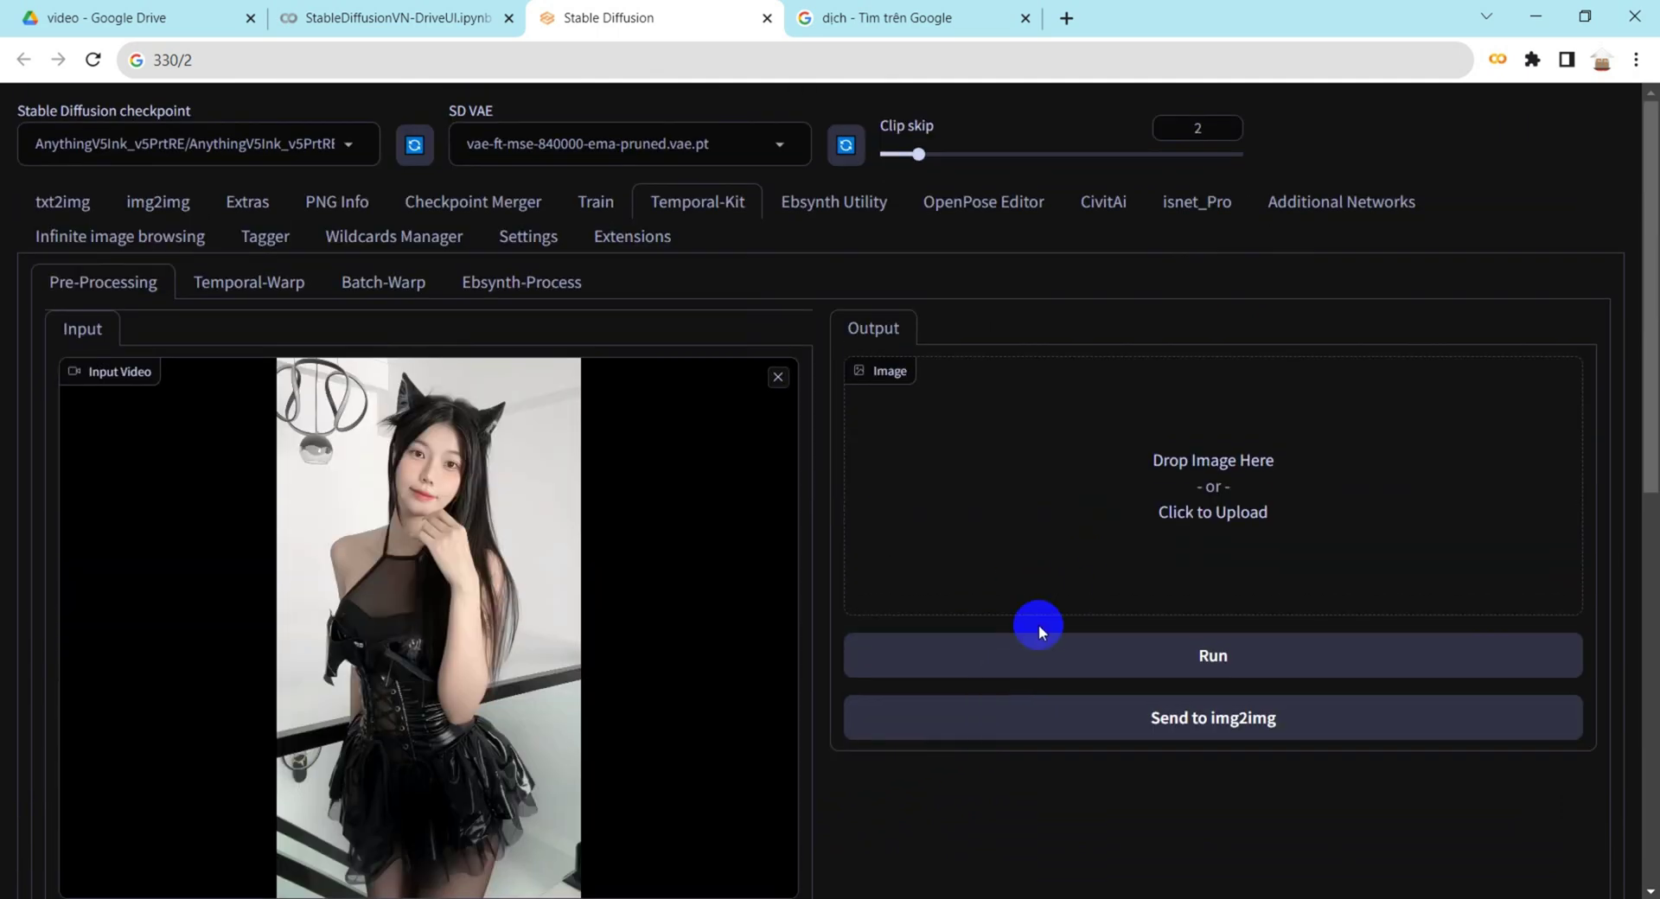
left_click(1229, 661)
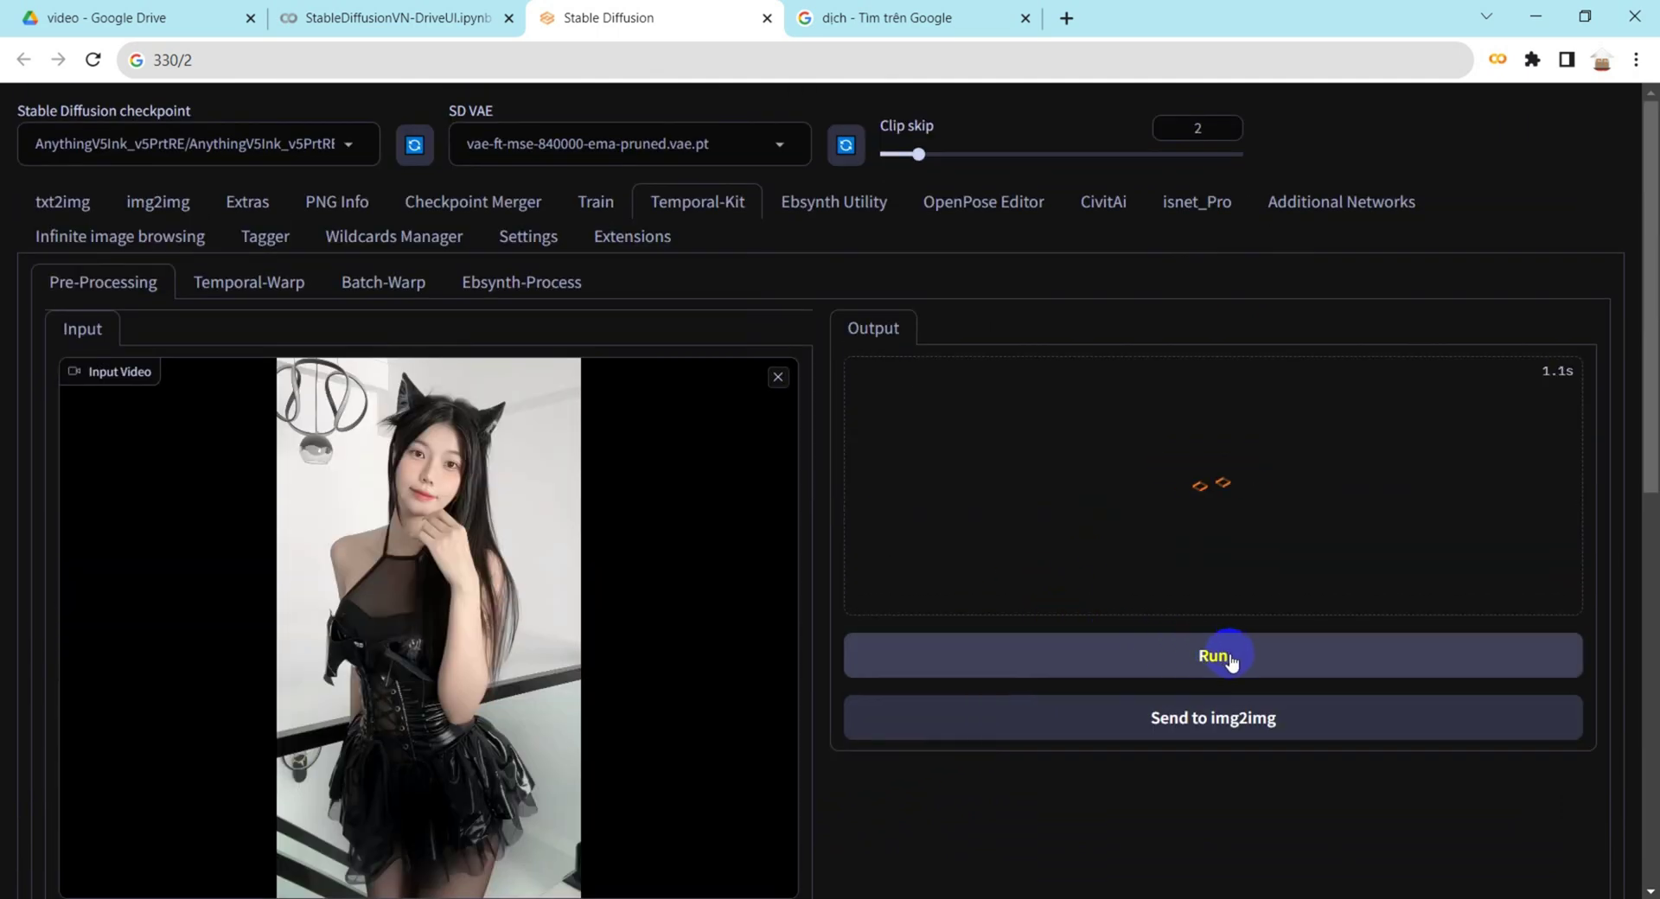
- Hide the Colab file browser and follow the pre-processing progress in the notebook log until the video is copied
left_click(381, 16)
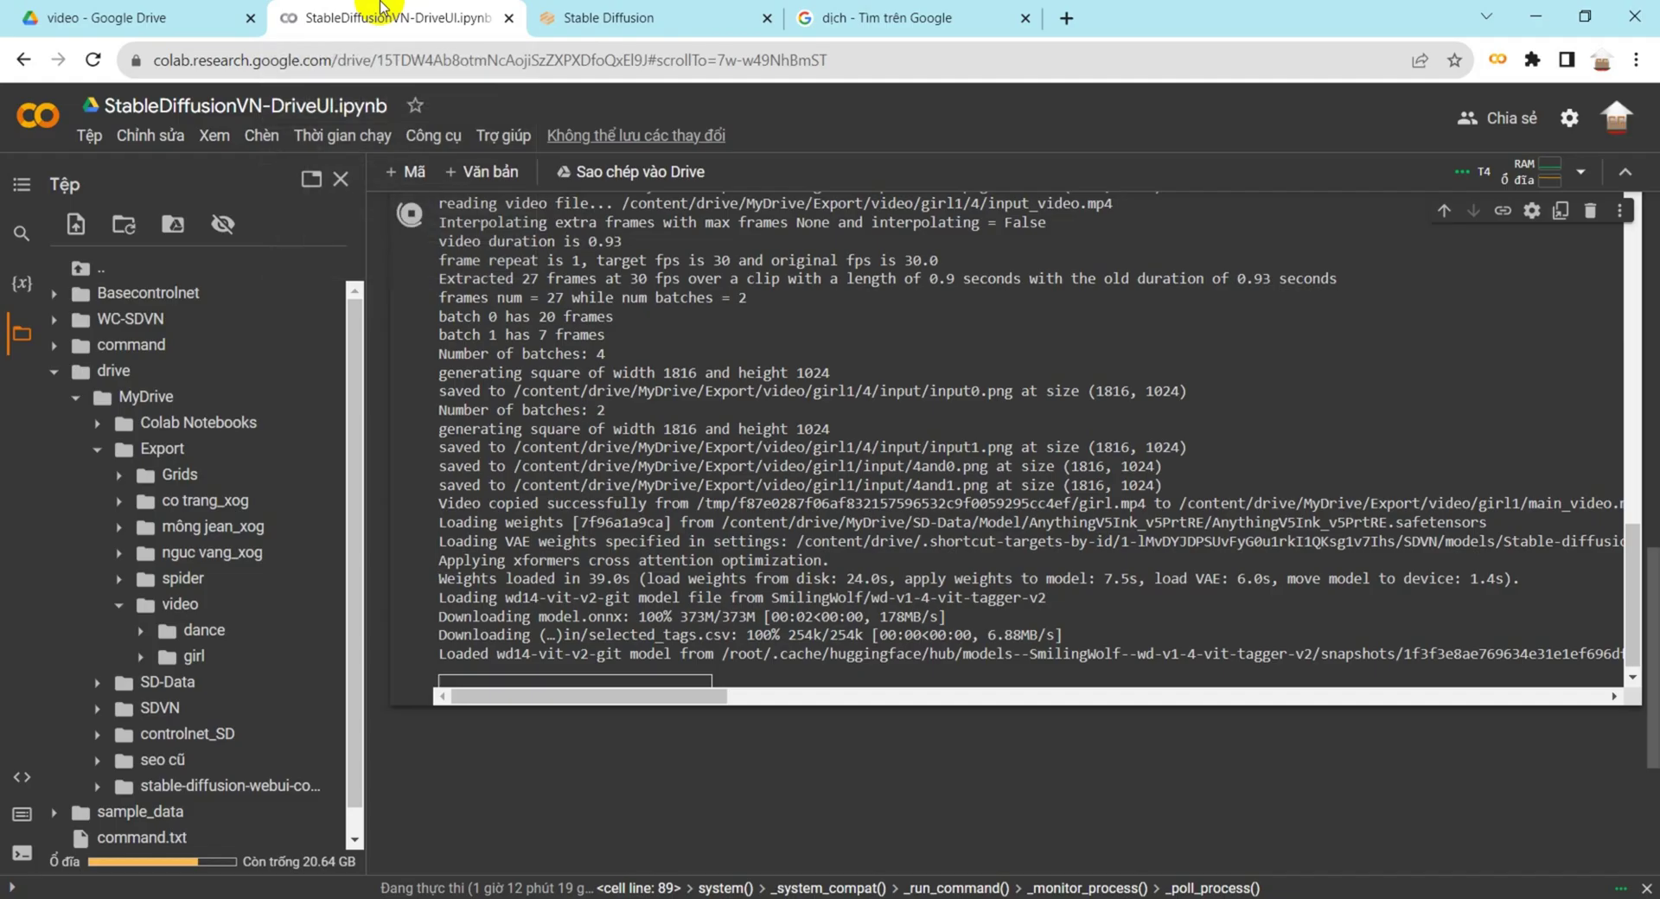
left_click(22, 334)
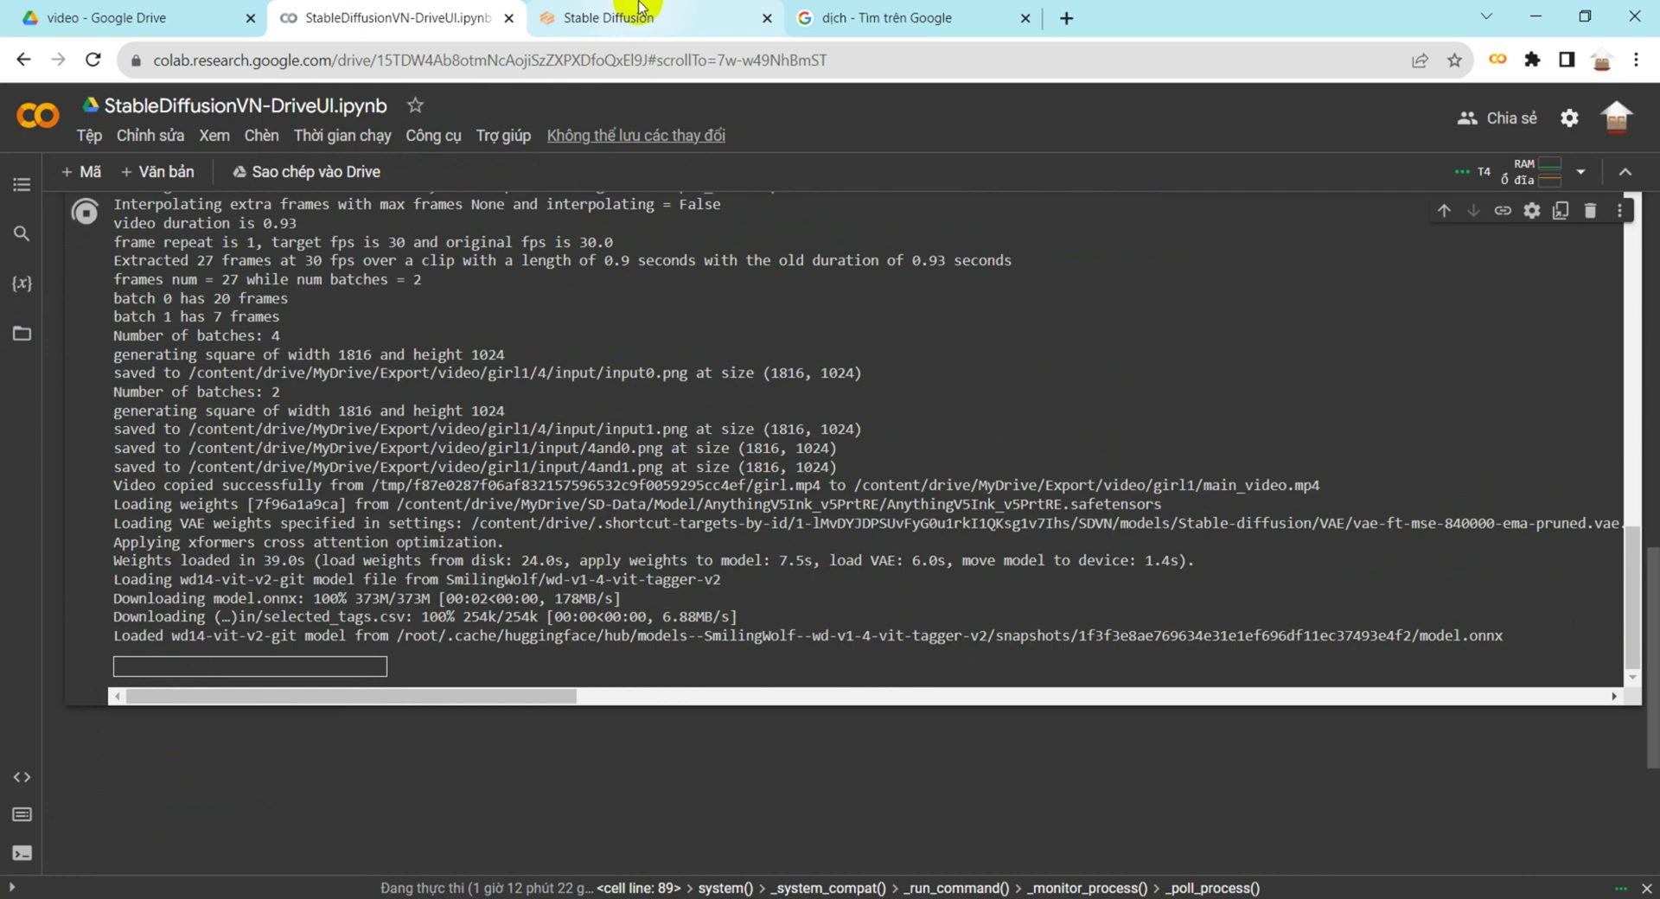
left_click(639, 10)
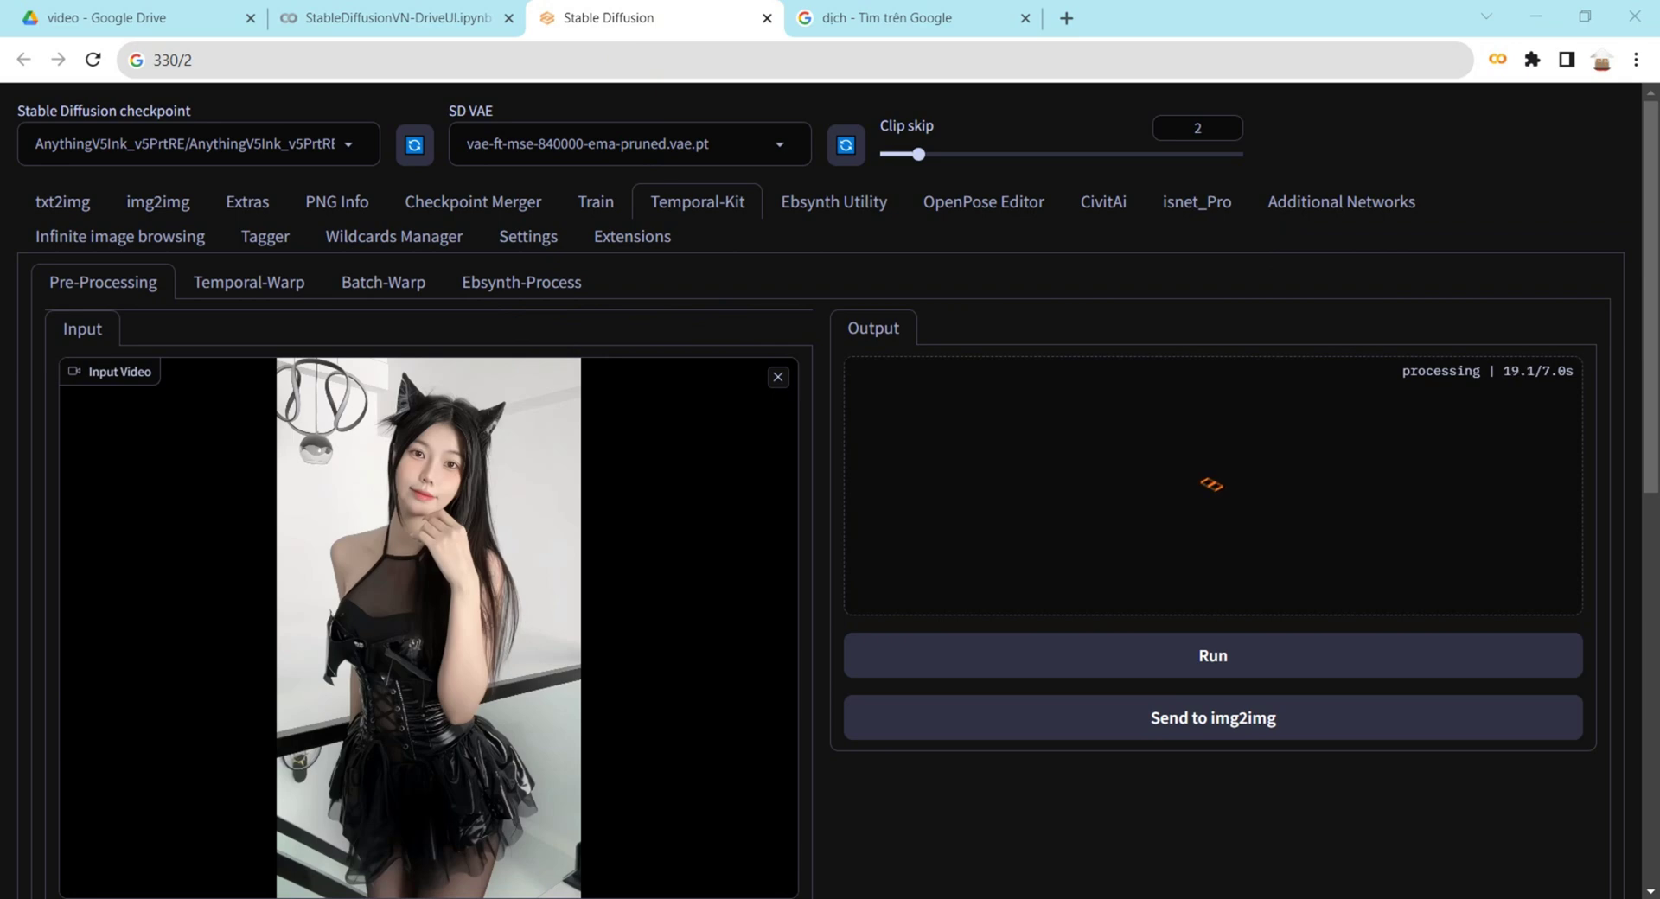
left_click(406, 17)
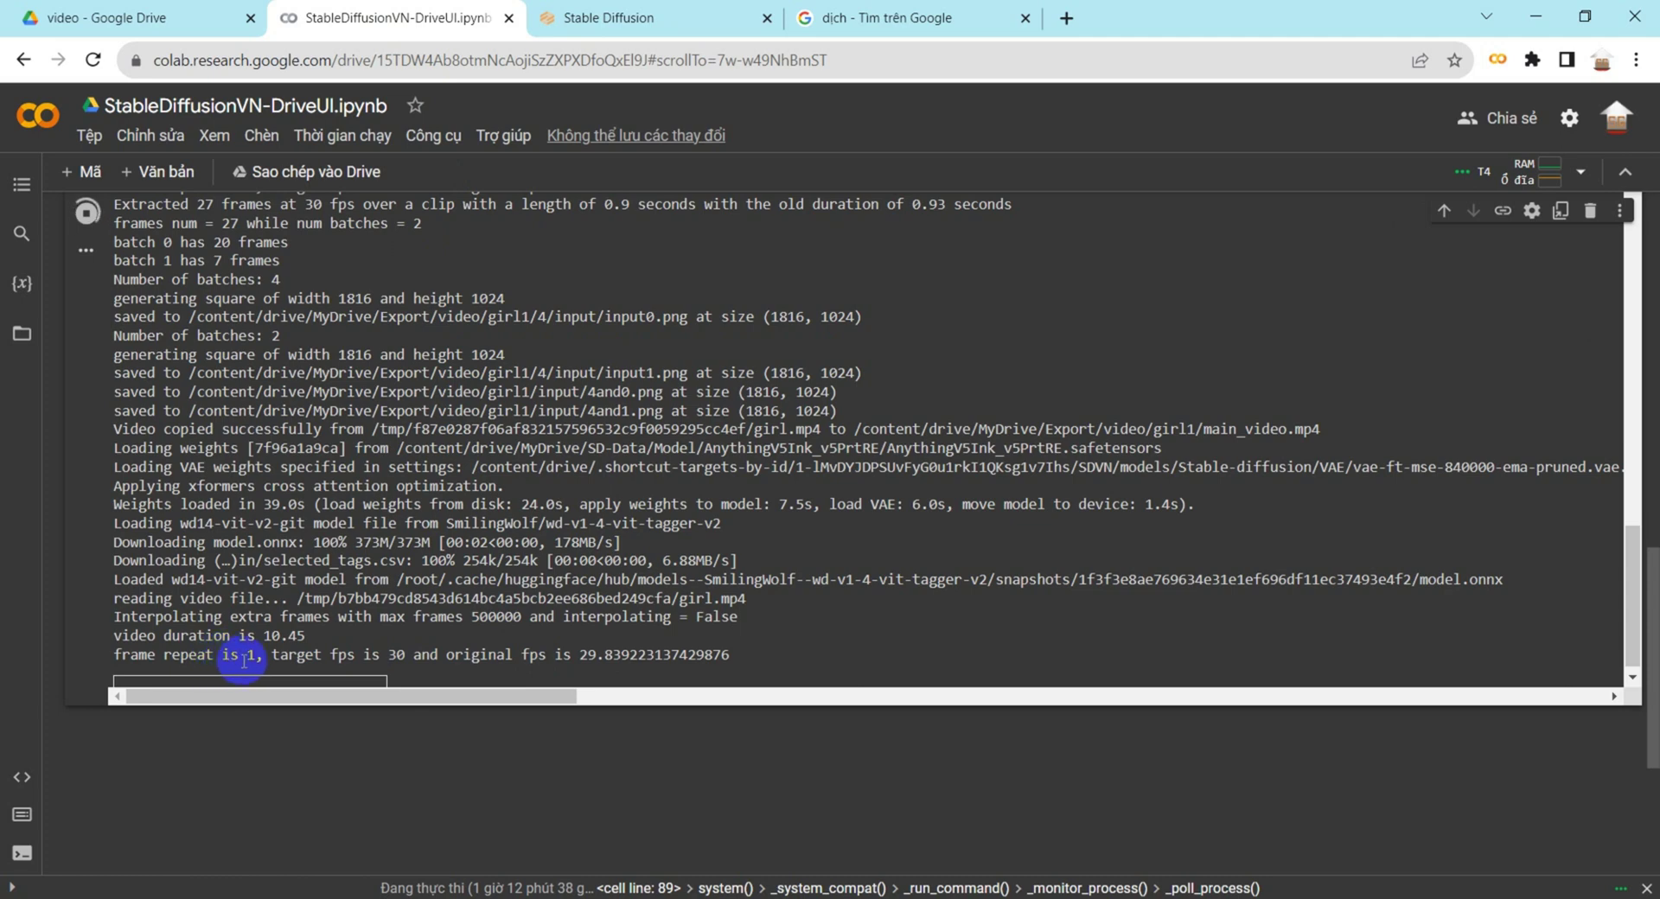
left_click(629, 11)
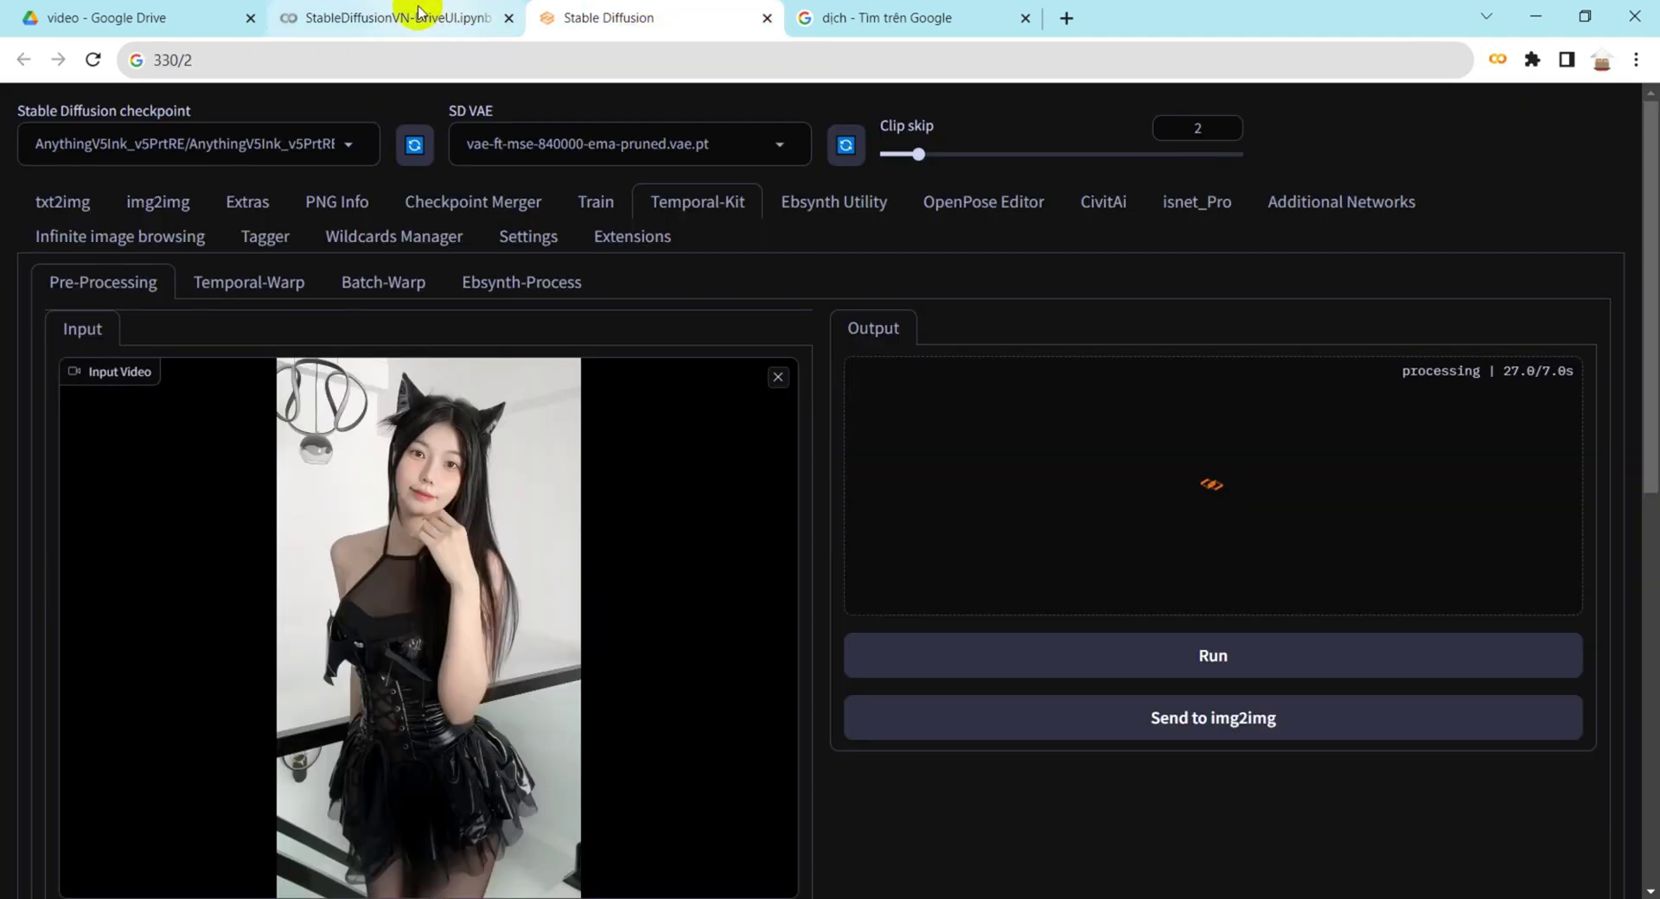
scroll(700, 537, "down", 1)
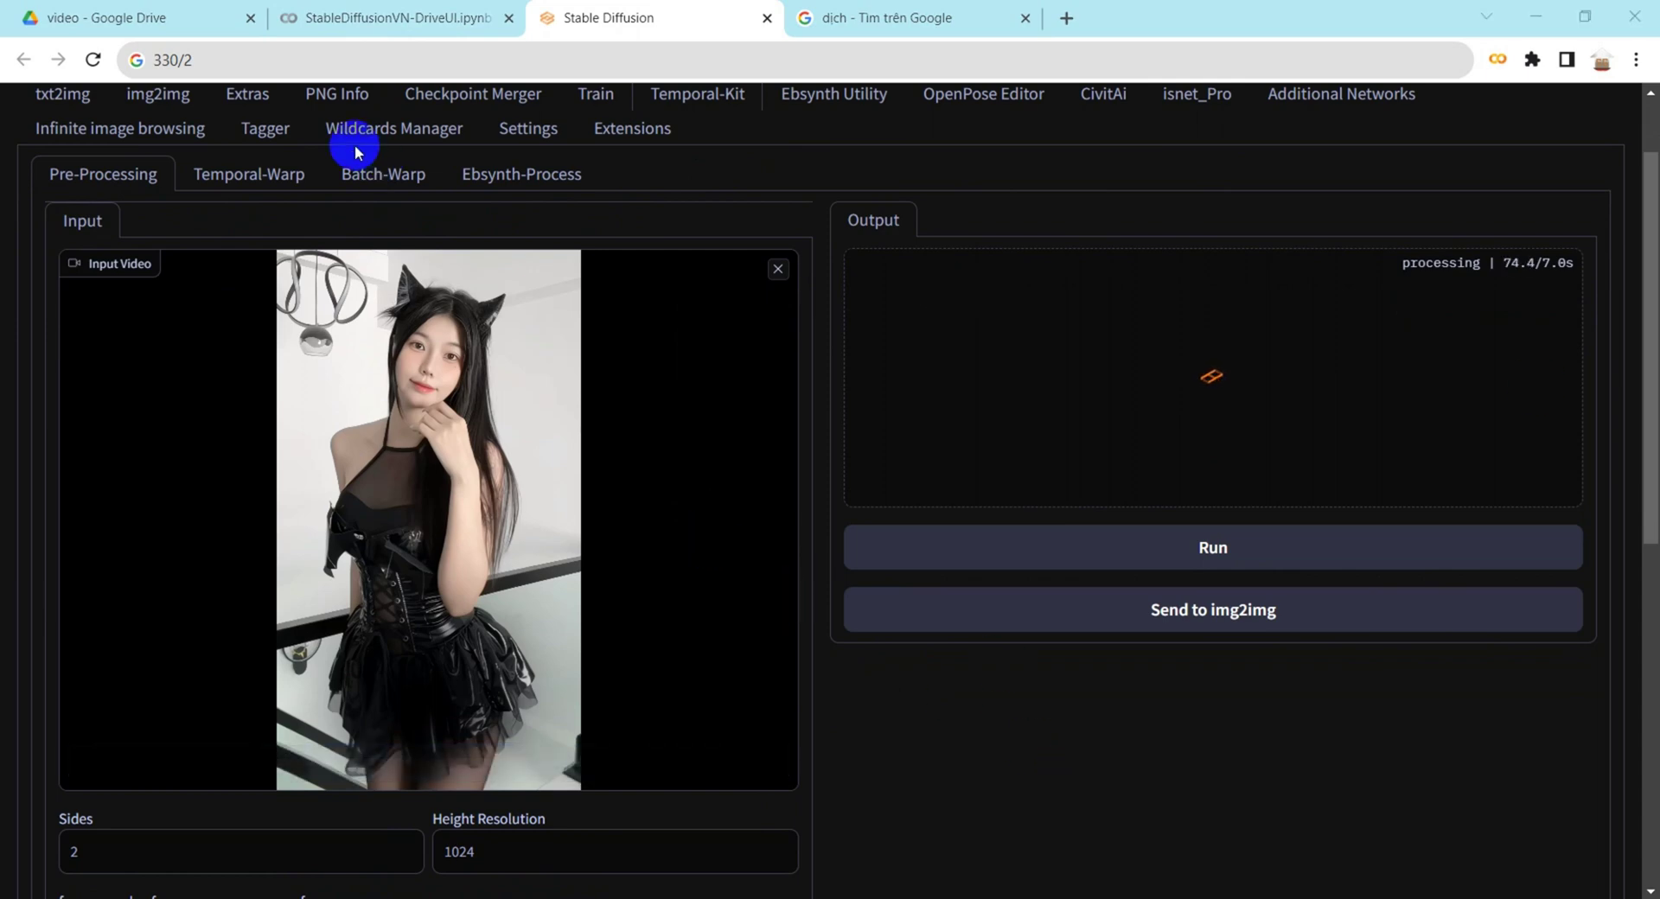
left_click(372, 19)
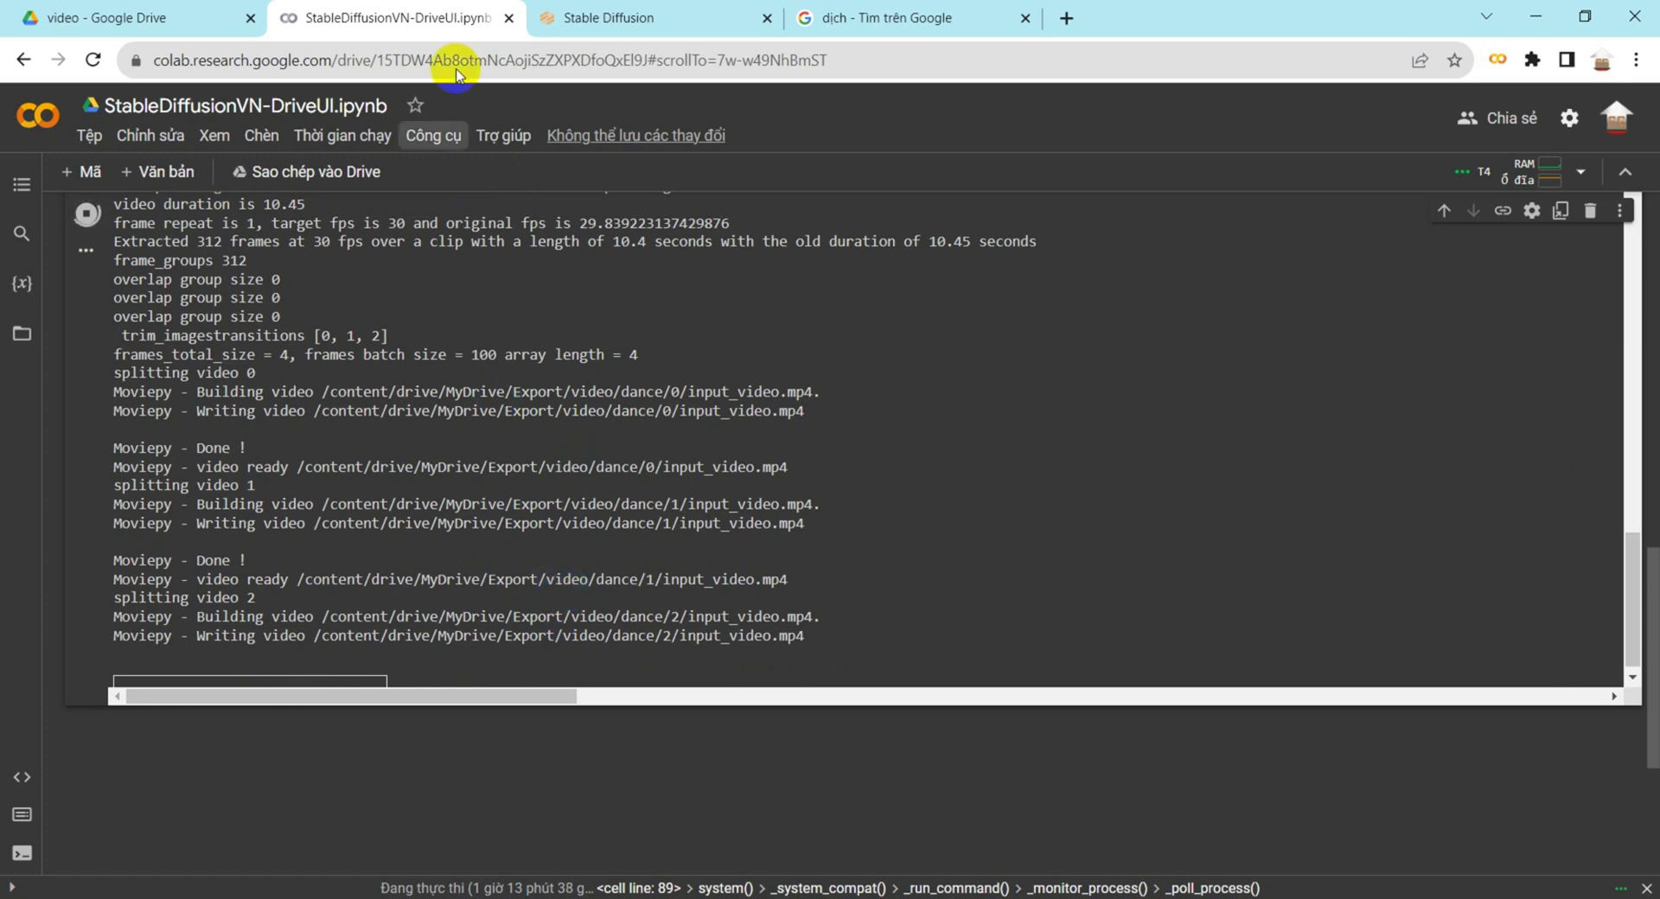
left_click(605, 13)
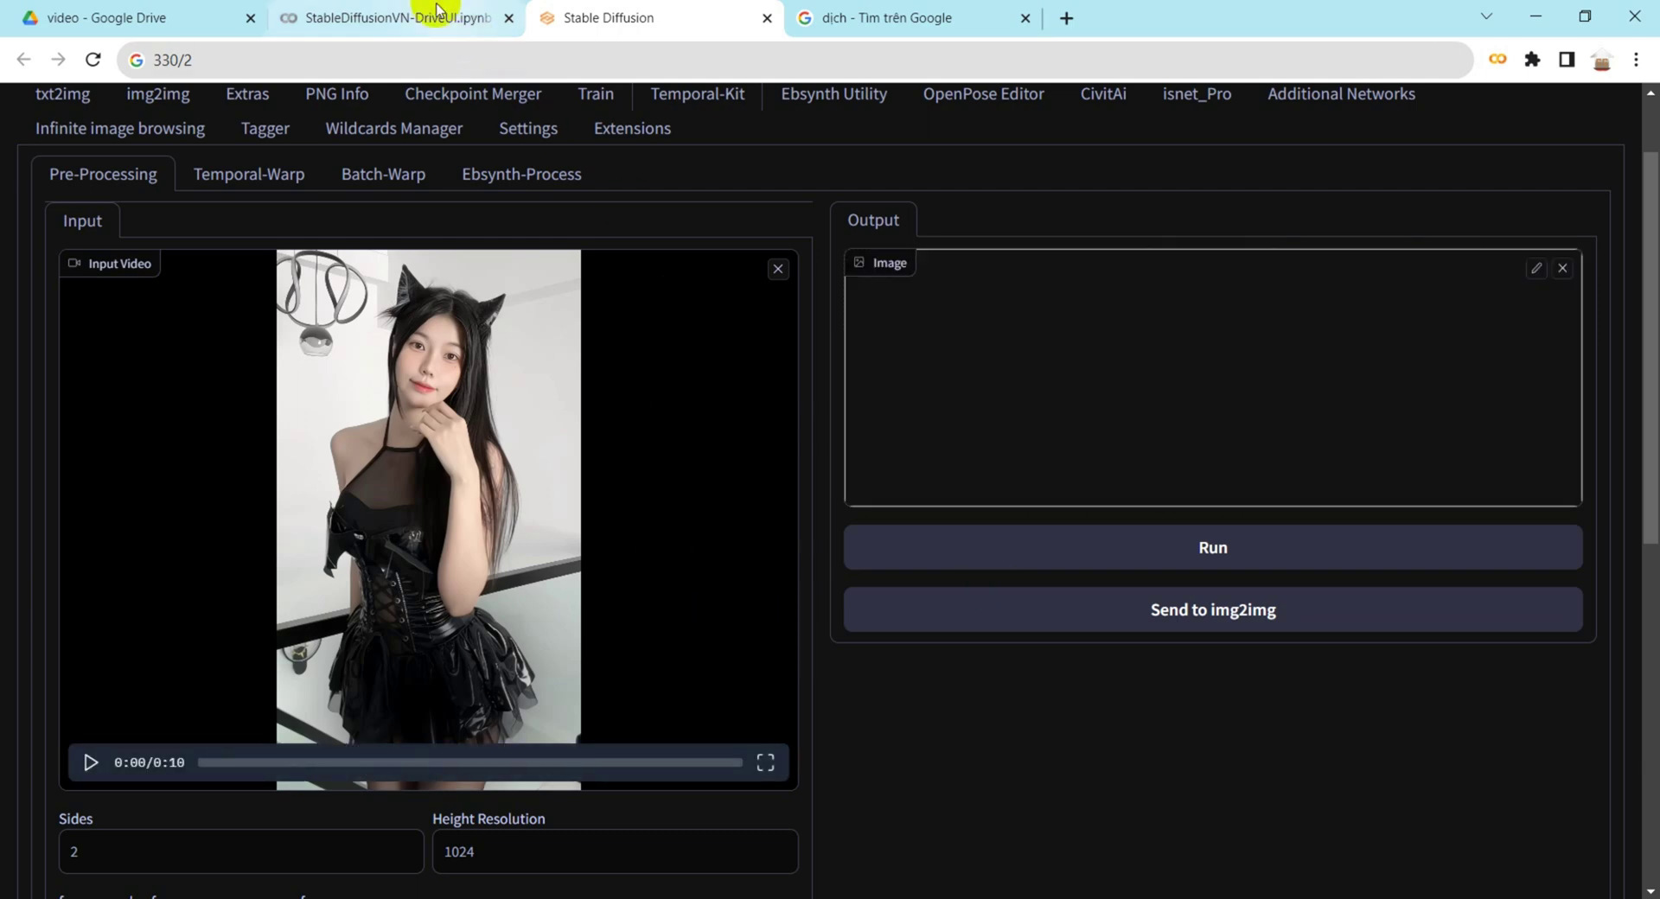
left_click(437, 15)
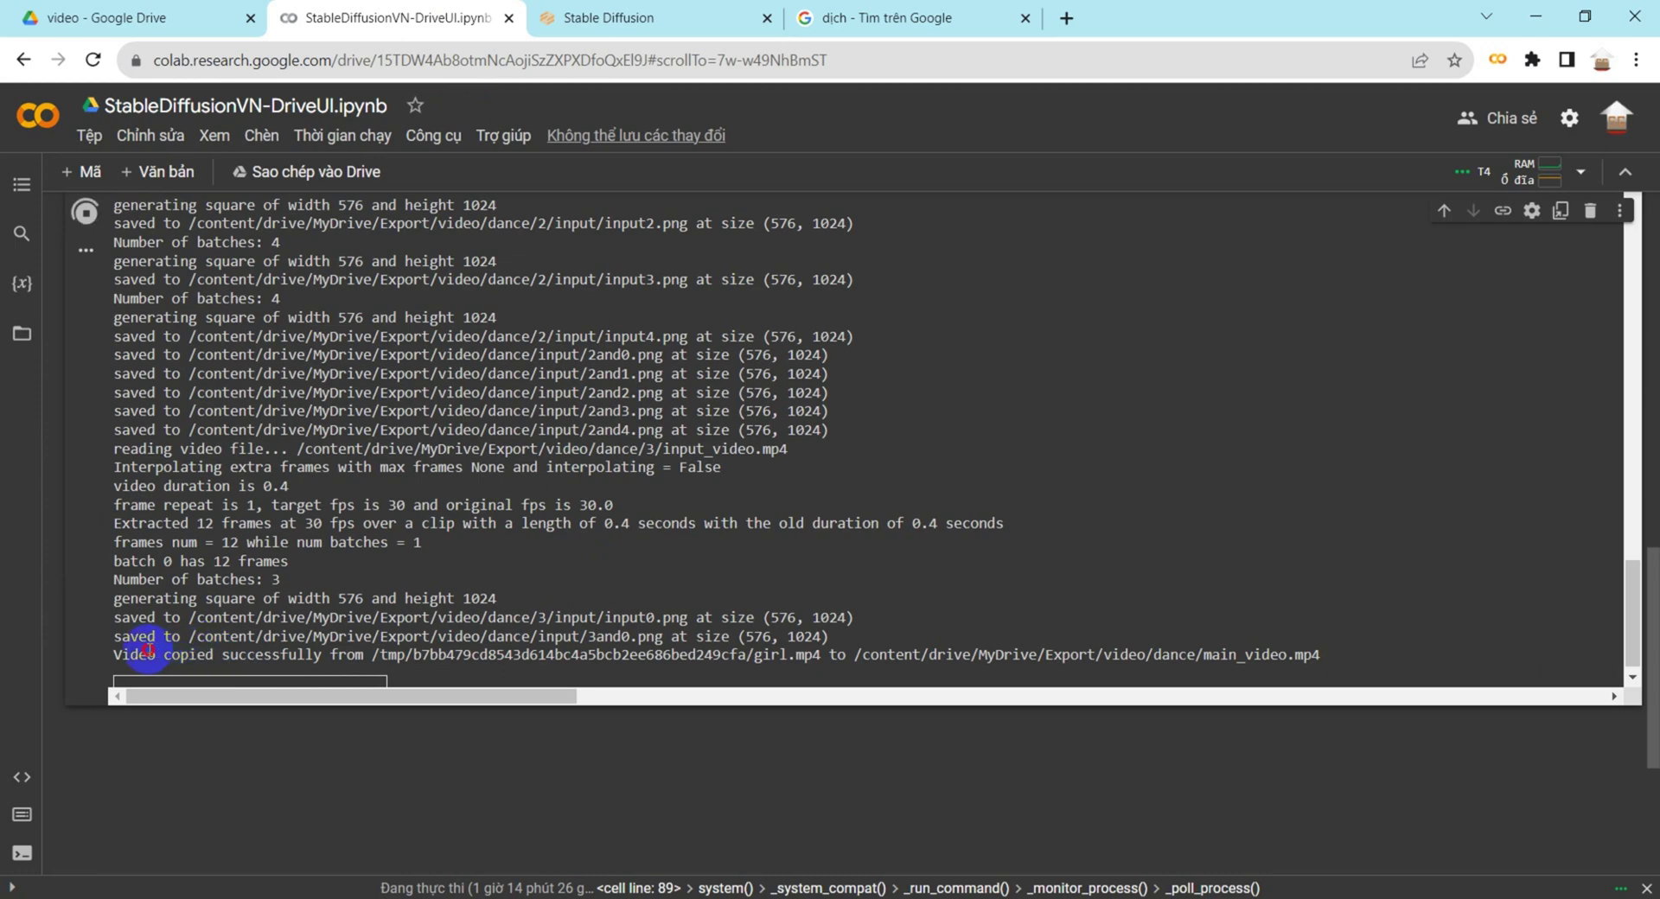
left_click_drag(148, 655, 671, 654)
left_click(674, 14)
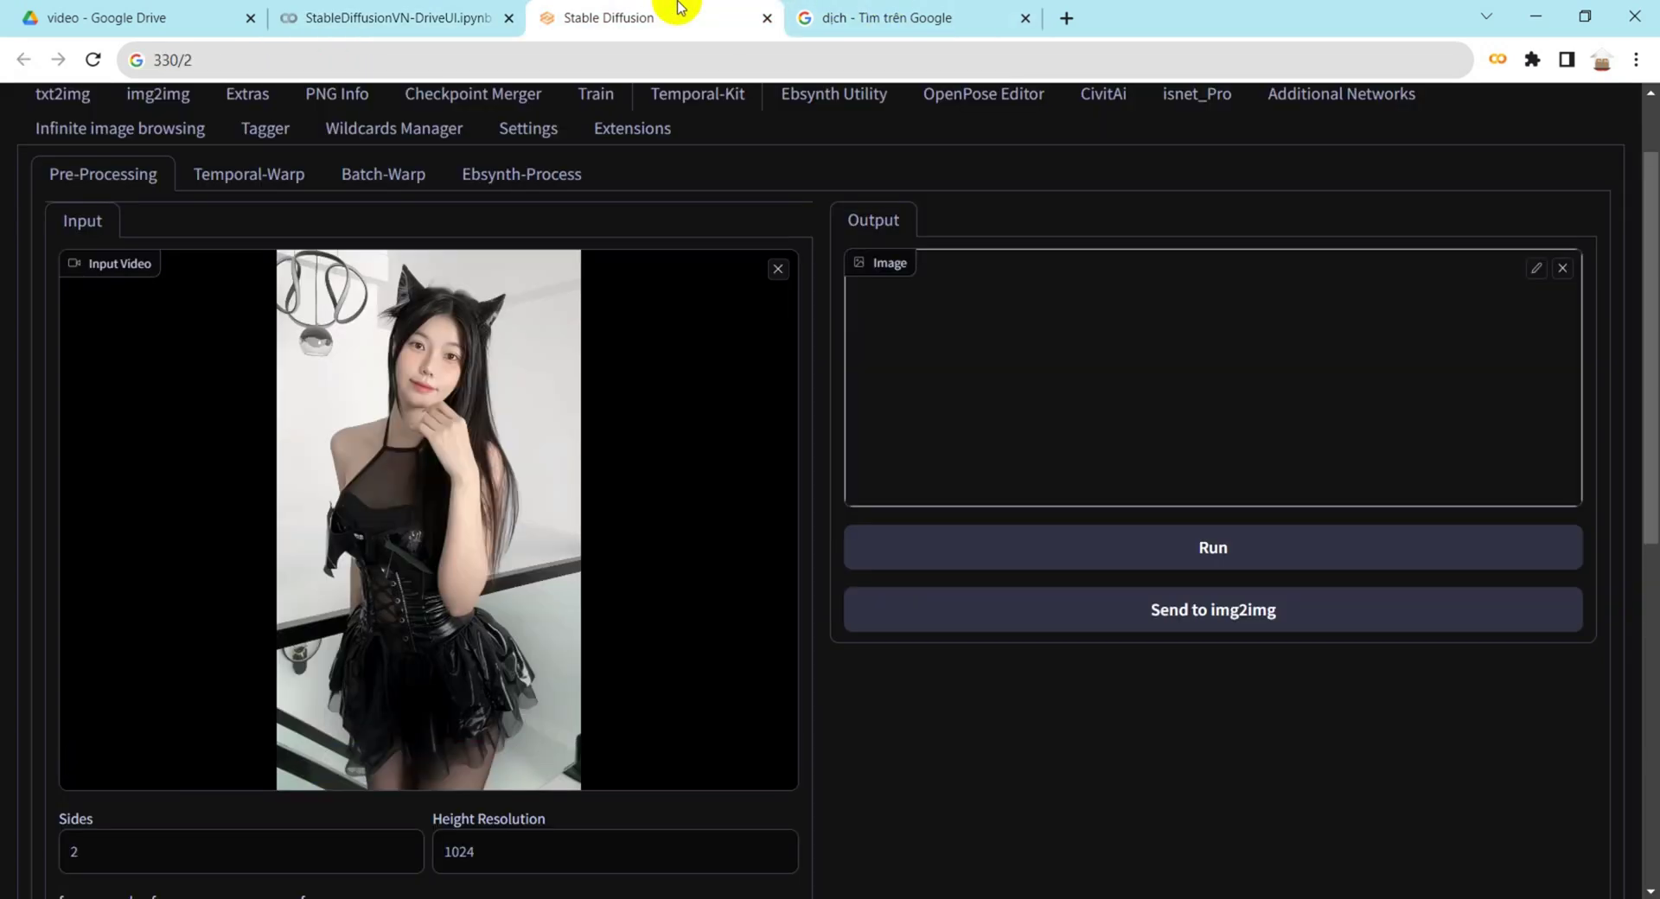
- In Google Drive, open the dance folder's input subfolder and preview the keyframe image 2and4.png
scroll(577, 316, "down", 5)
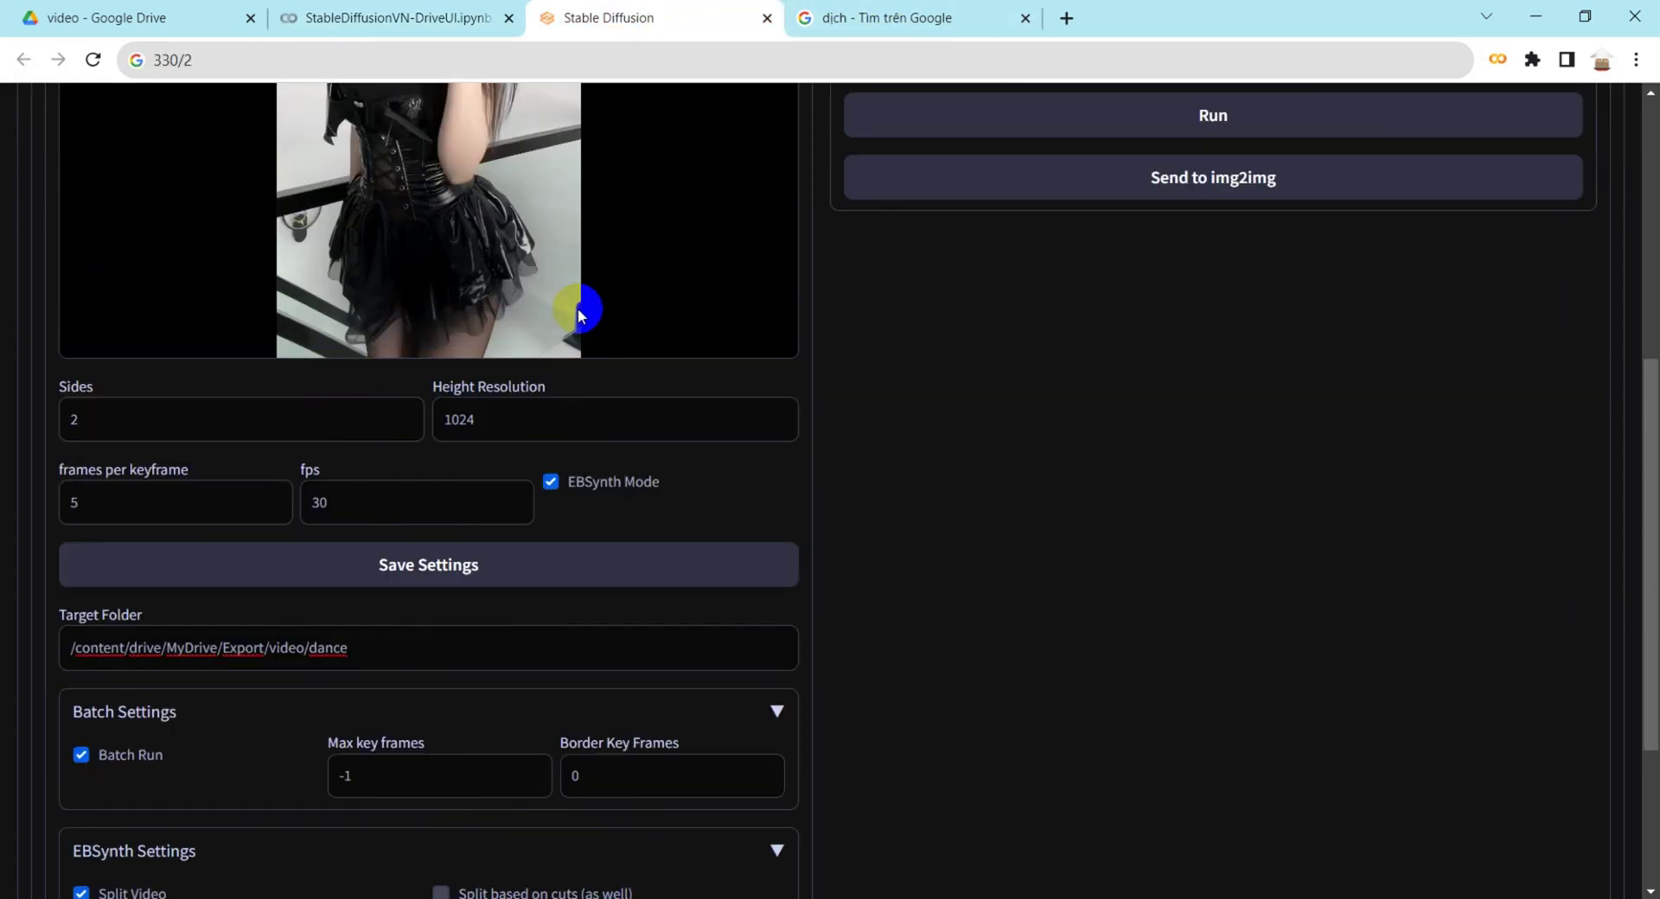
scroll(579, 315, "up", 3)
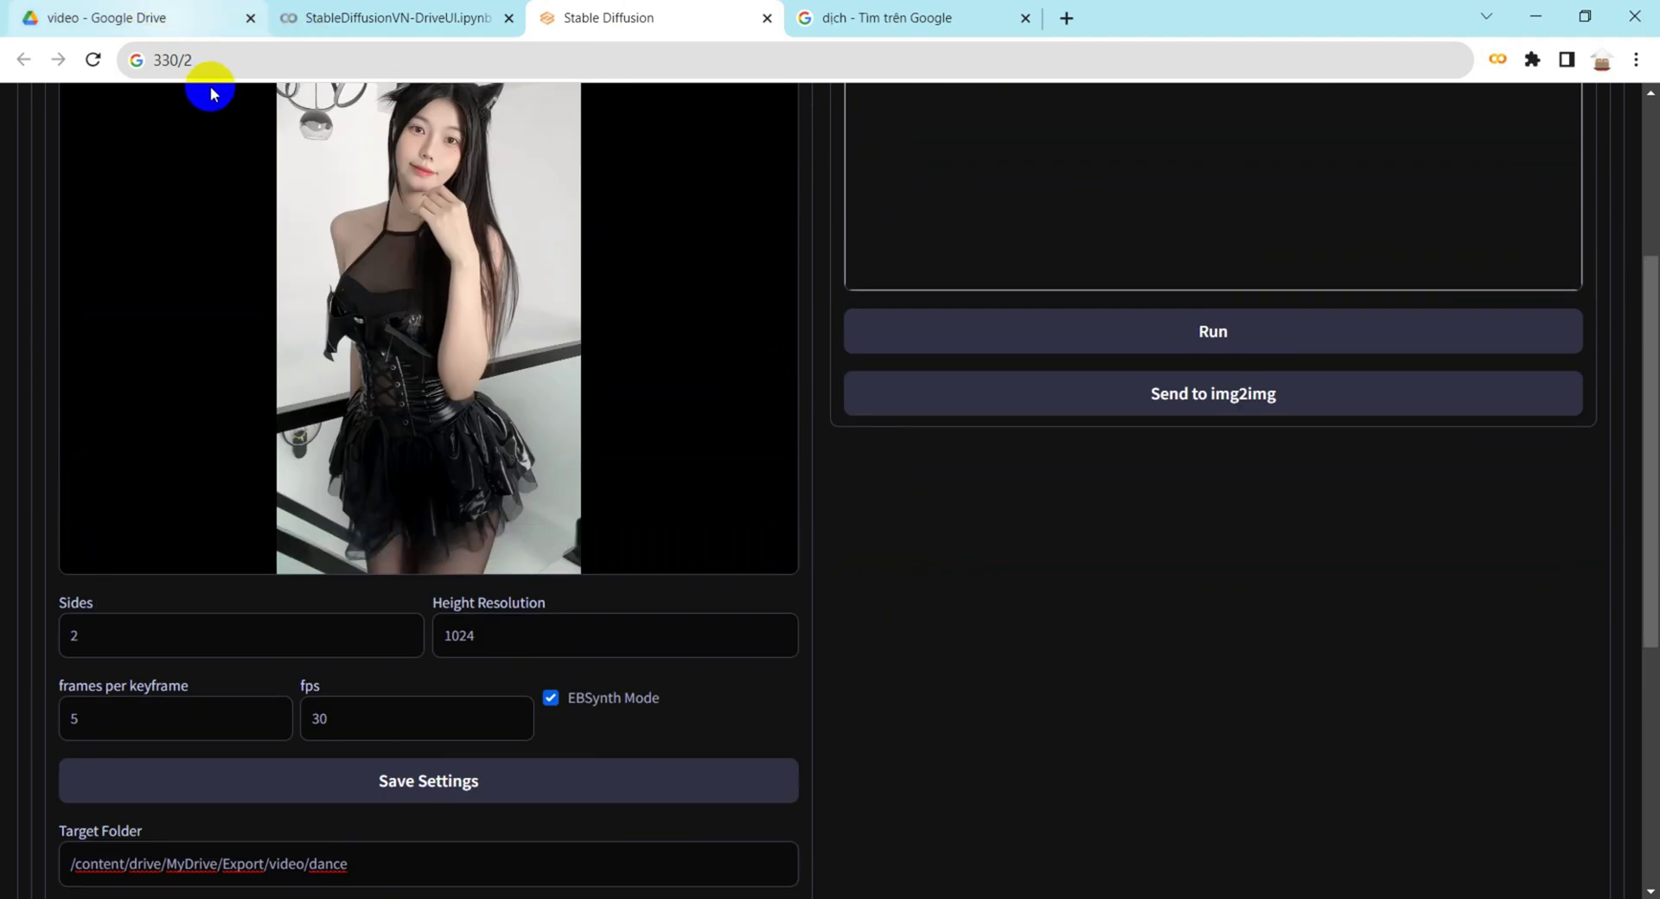
scroll(648, 483, "up", 4)
left_click(69, 18)
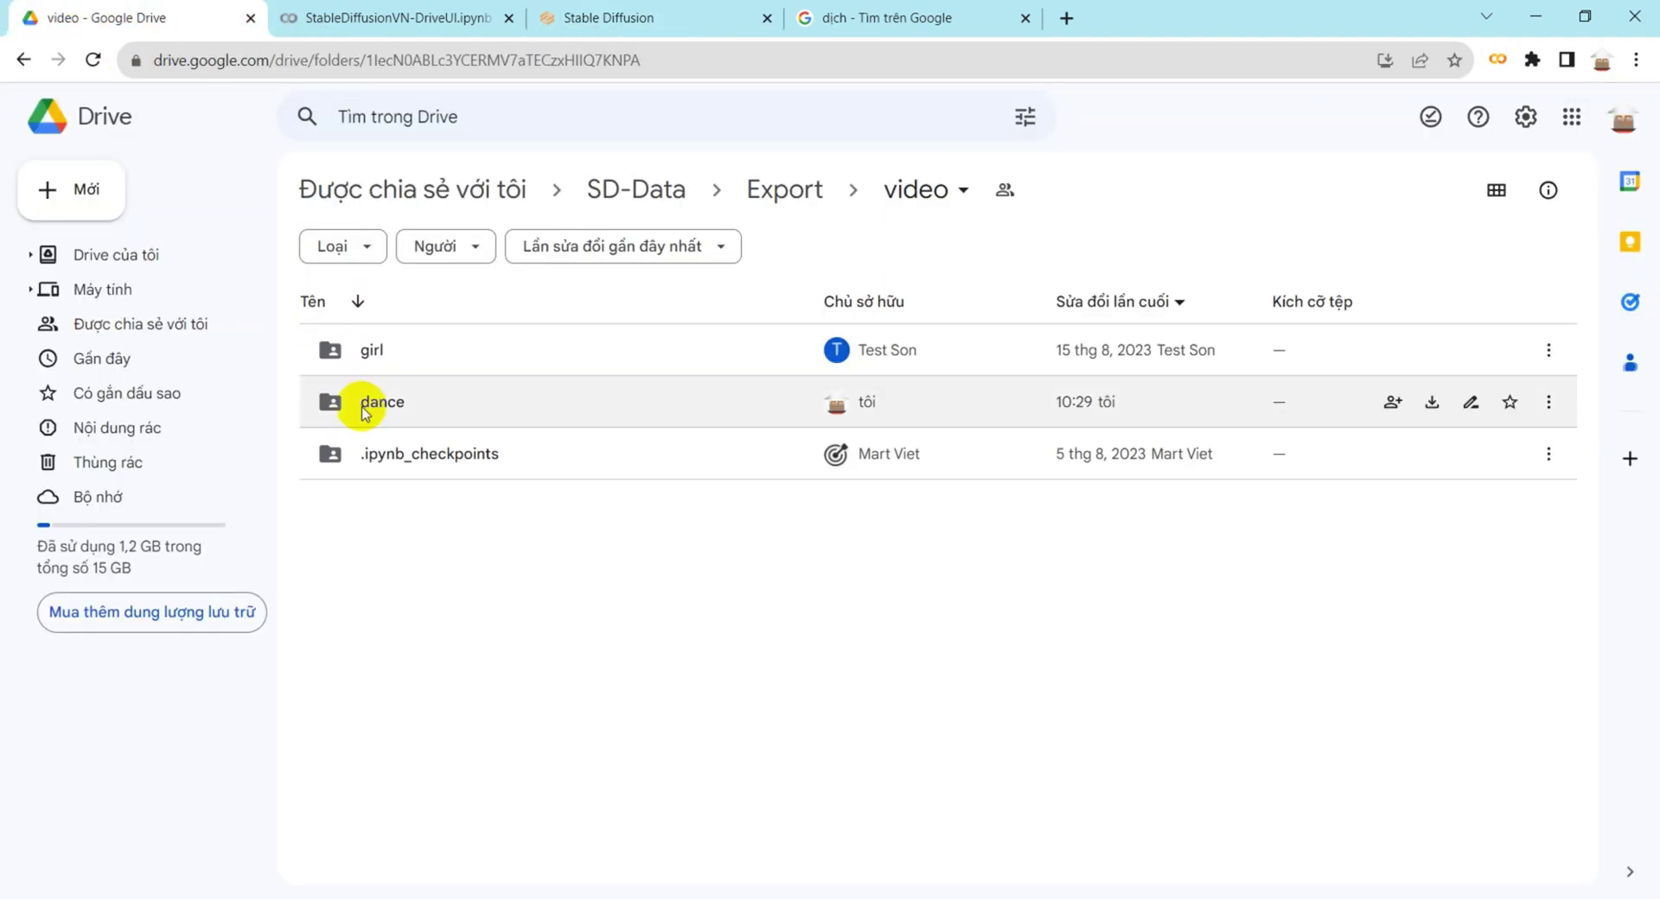
double_click(394, 413)
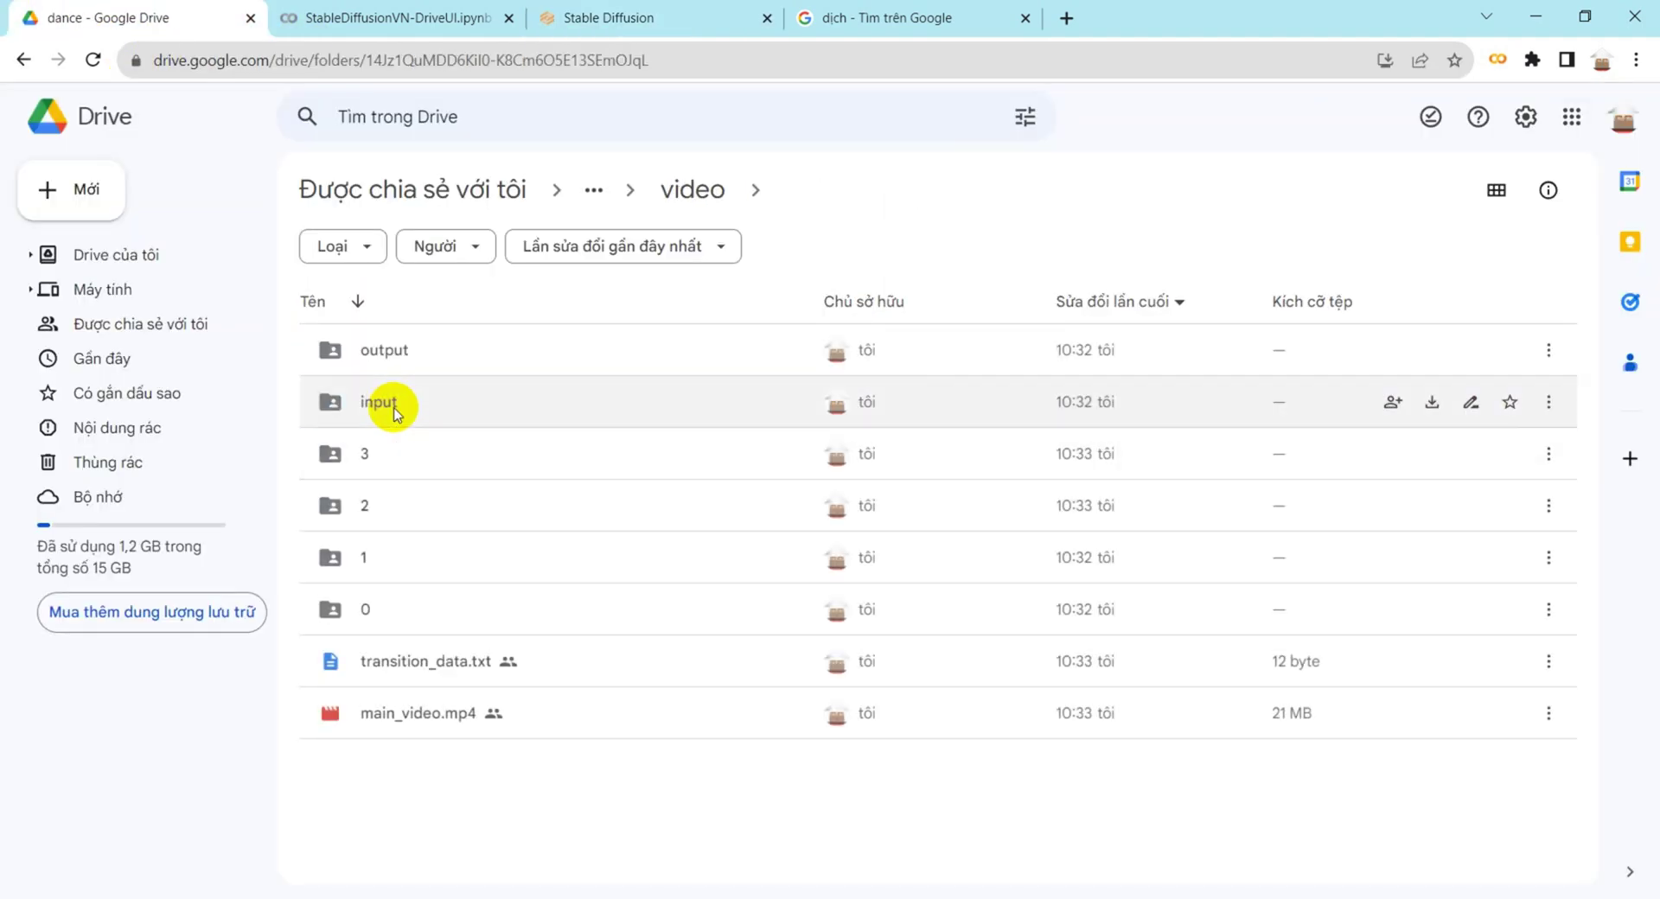
left_click(395, 413)
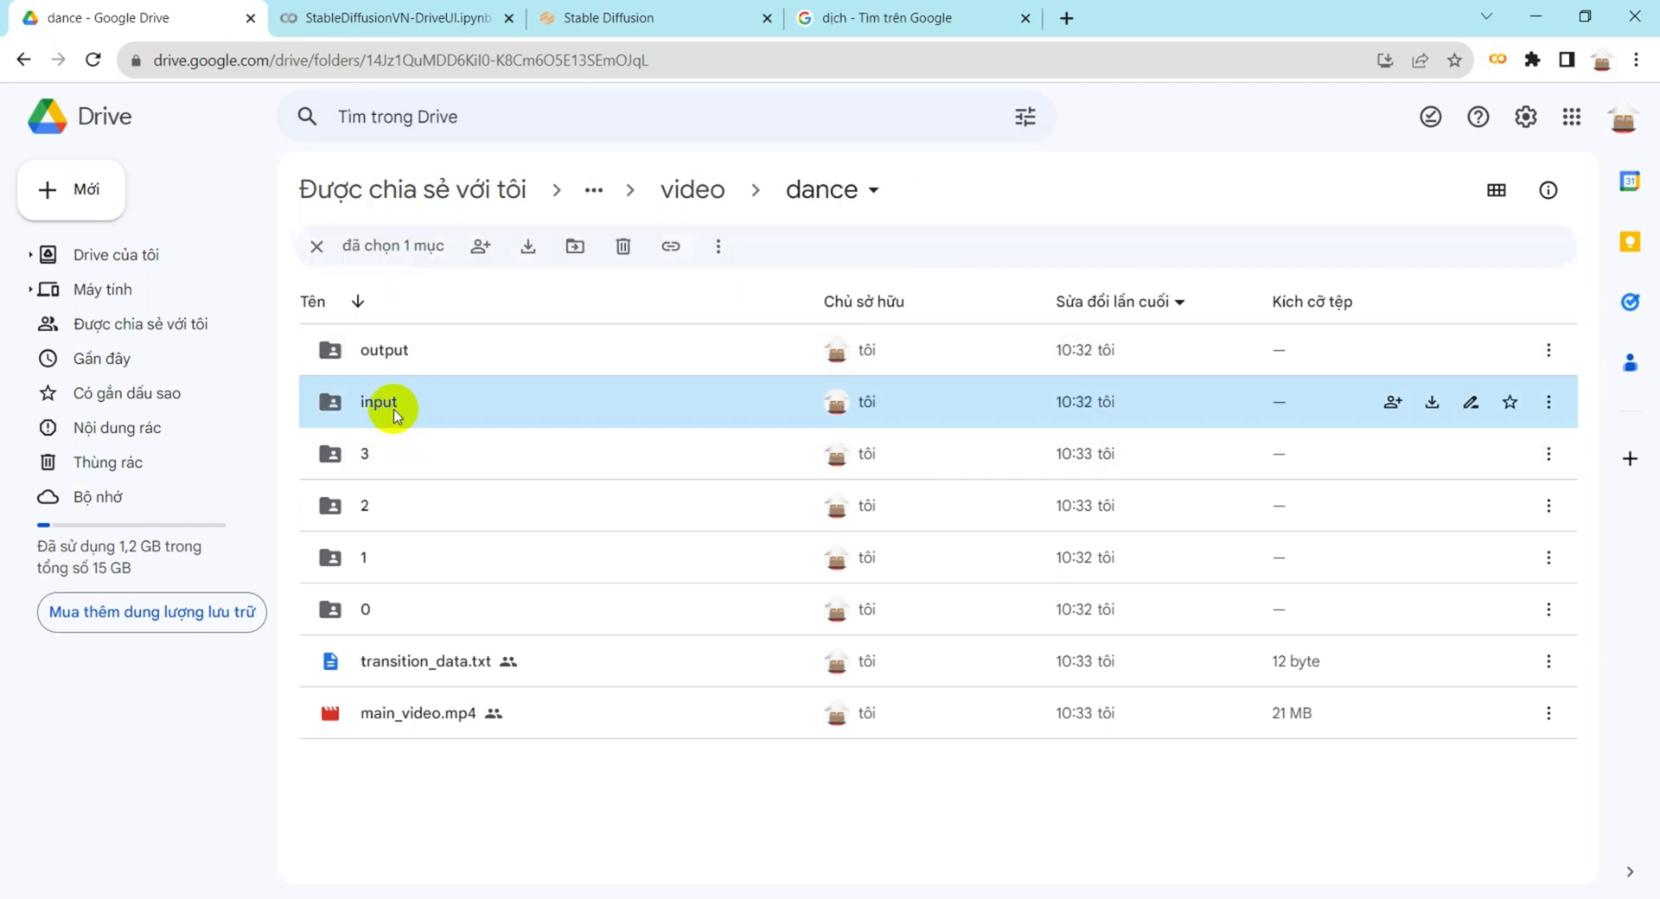
double_click(395, 413)
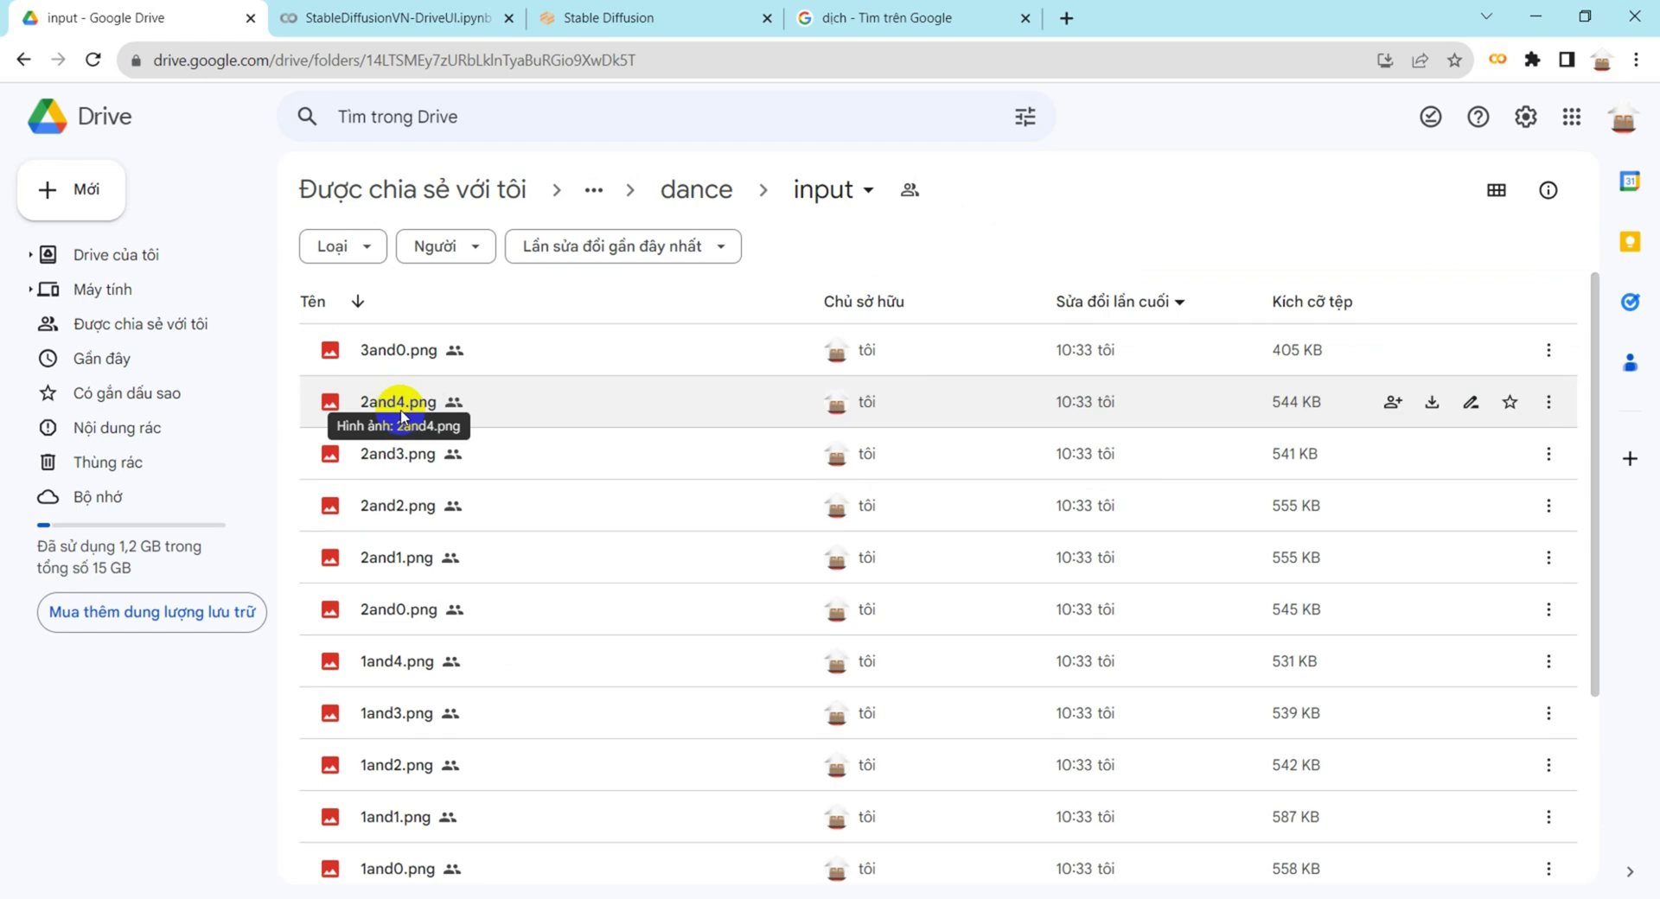
double_click(671, 427)
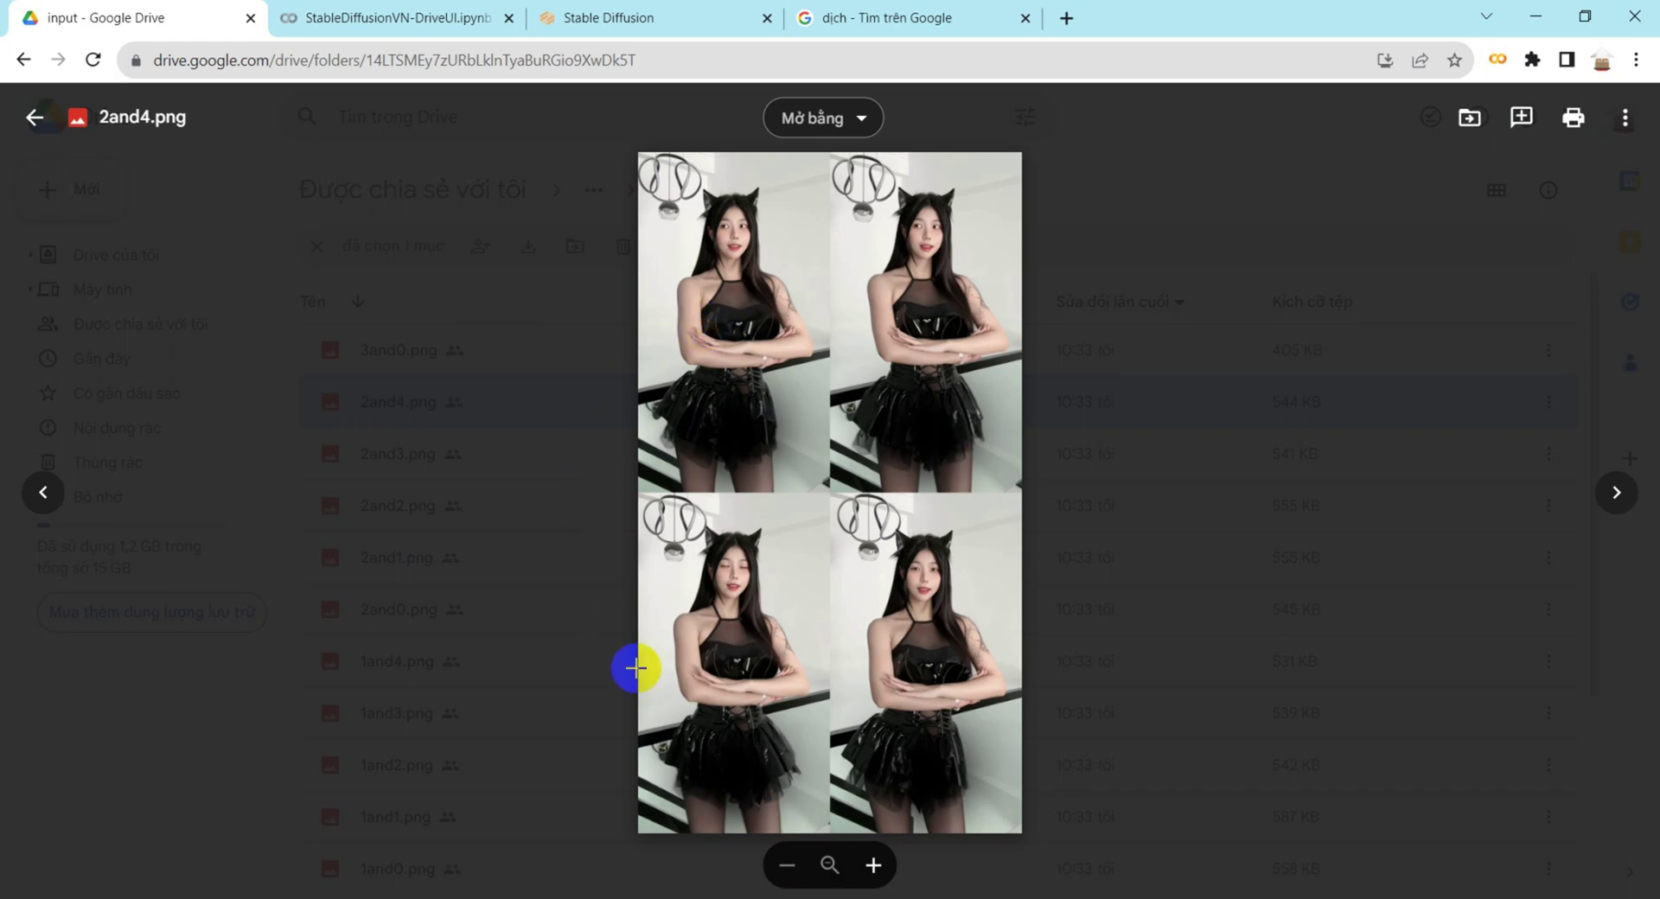
- Compare the Temporal-Kit Sides and keyframe settings in Stable Diffusion with the 2and4.png grid in Google Drive, and close the image preview
left_click(631, 15)
scroll(259, 519, "down", 7)
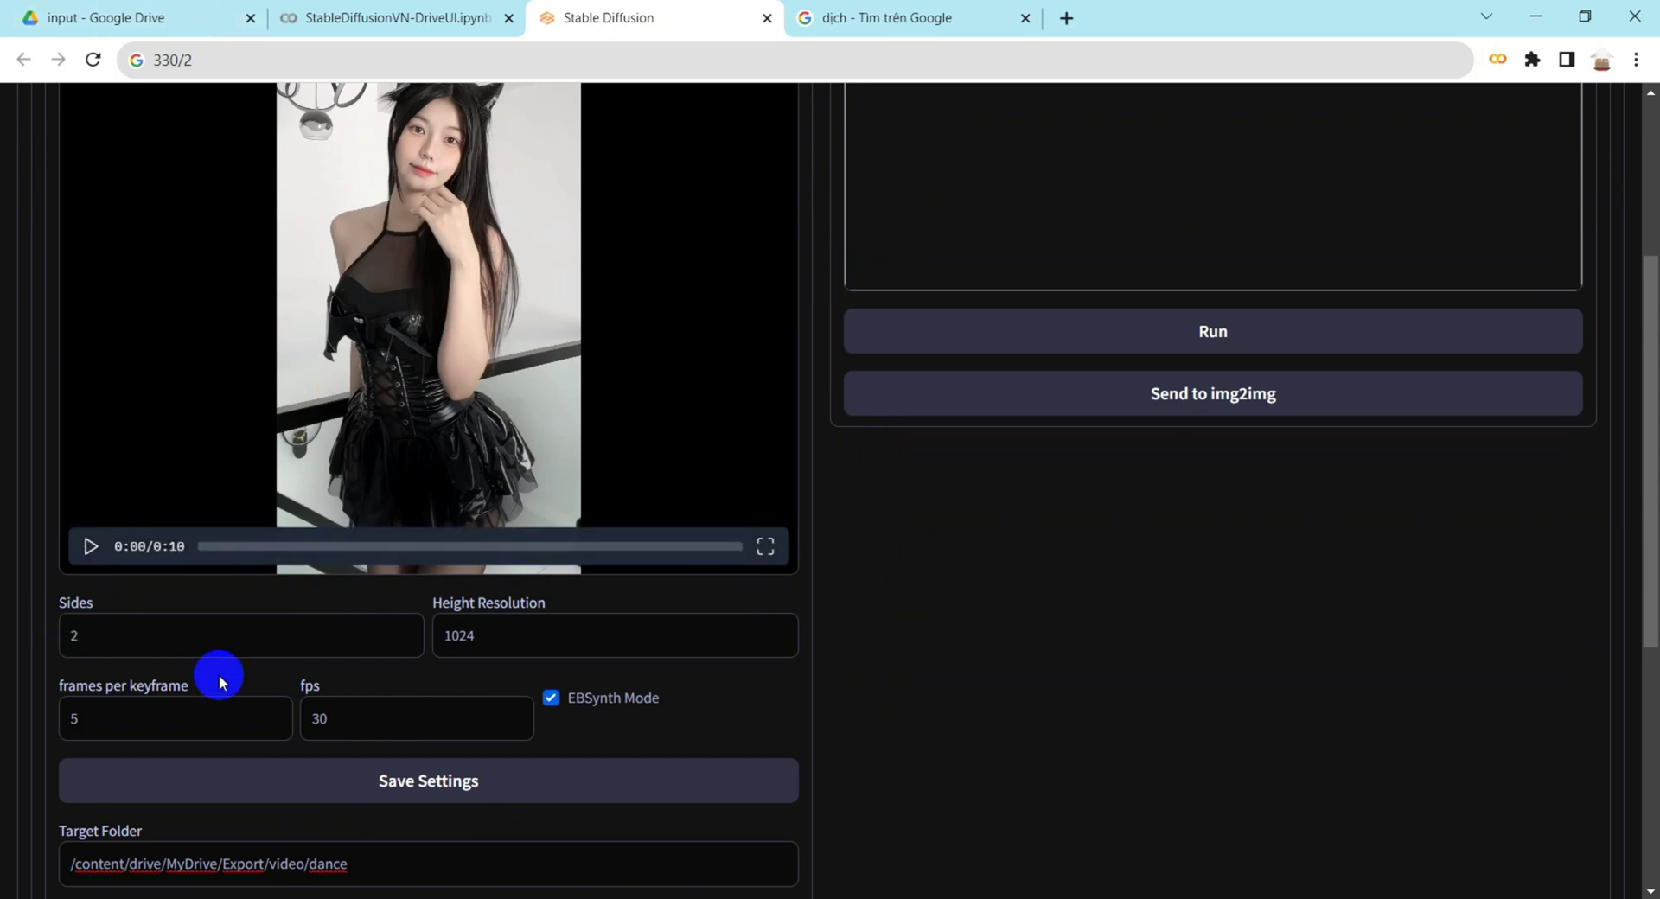
left_click(179, 11)
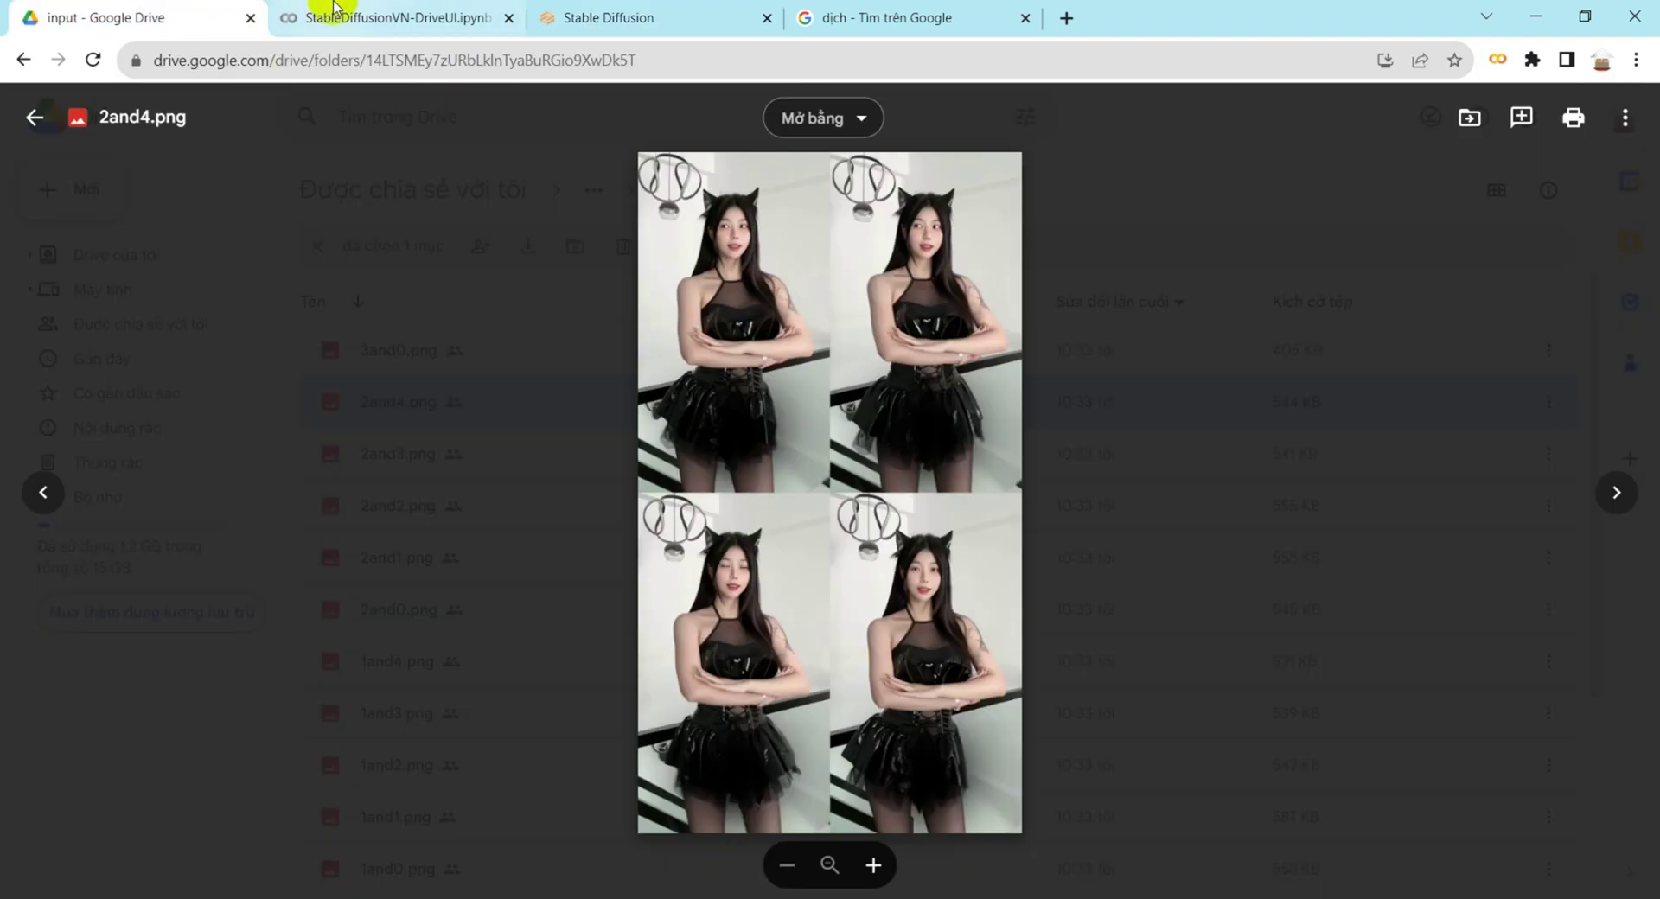
left_click(533, 467)
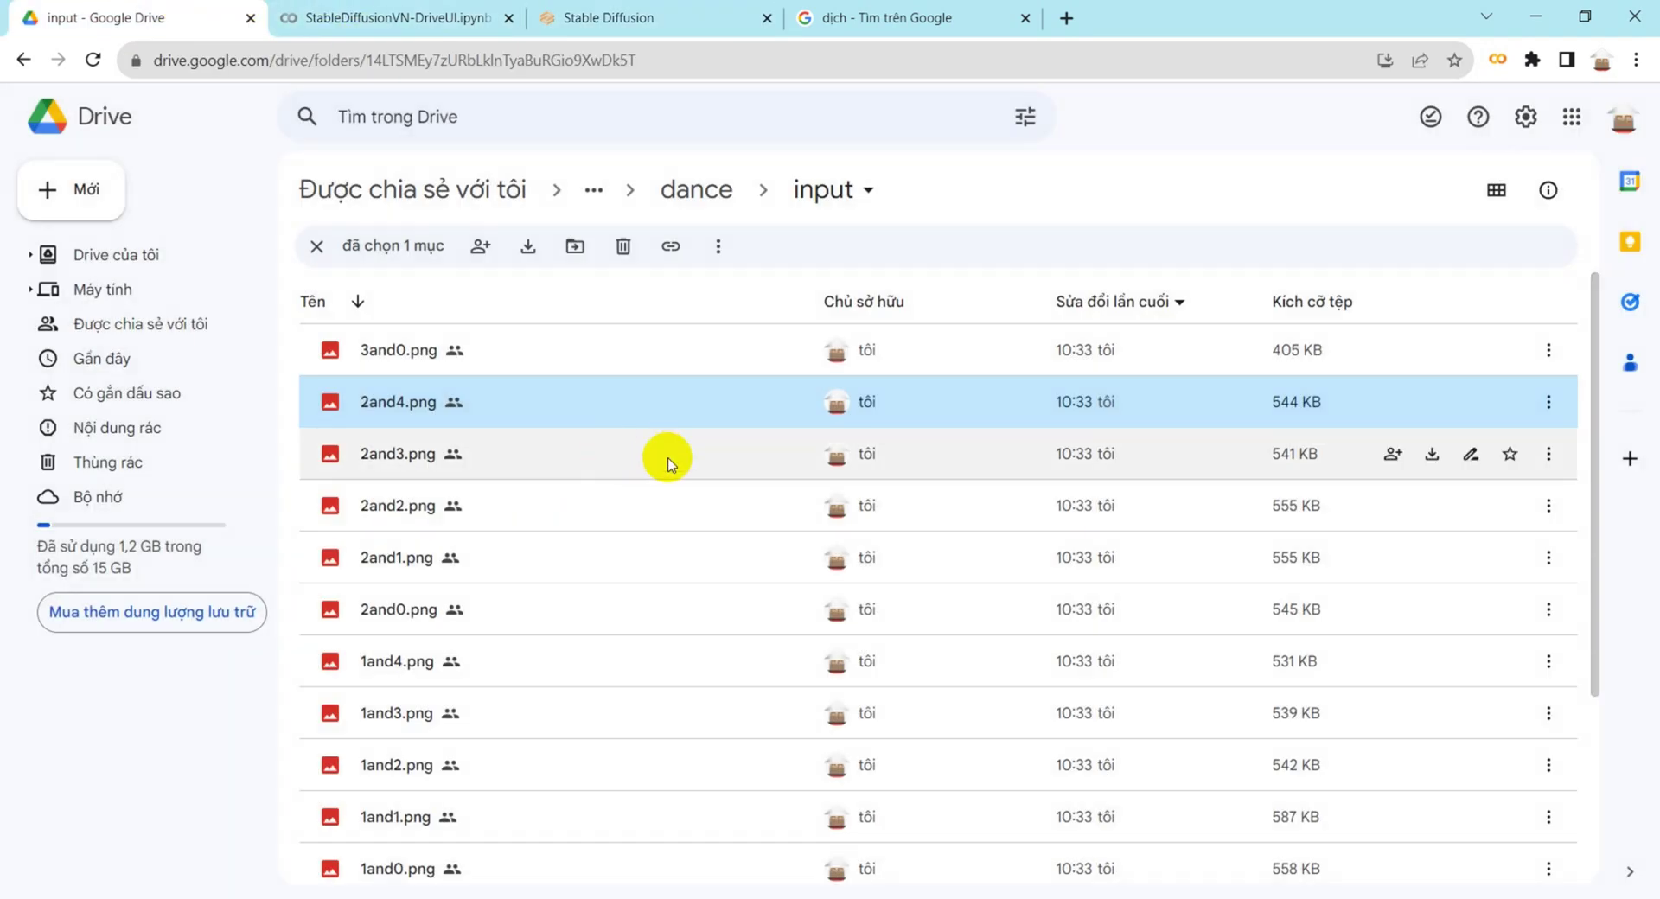
- Open the Tagger in Stable Diffusion and bring up the Export/video/dance/input folder in File Explorer
left_click(631, 13)
scroll(865, 363, "up", 2)
scroll(1165, 488, "up", 2)
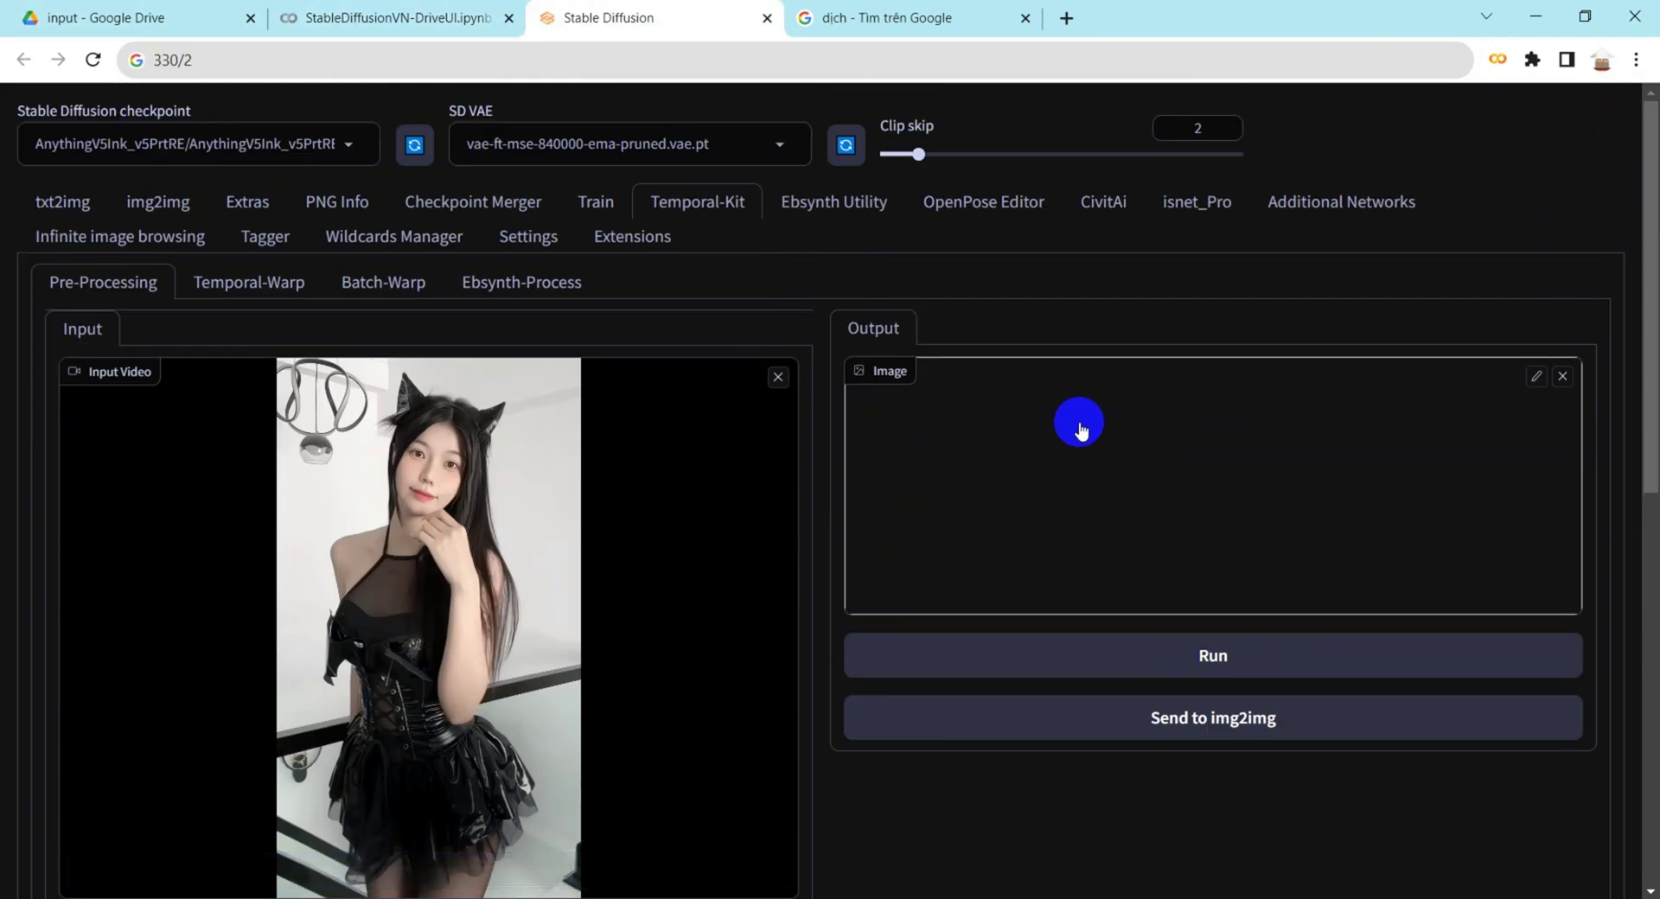
left_click(270, 240)
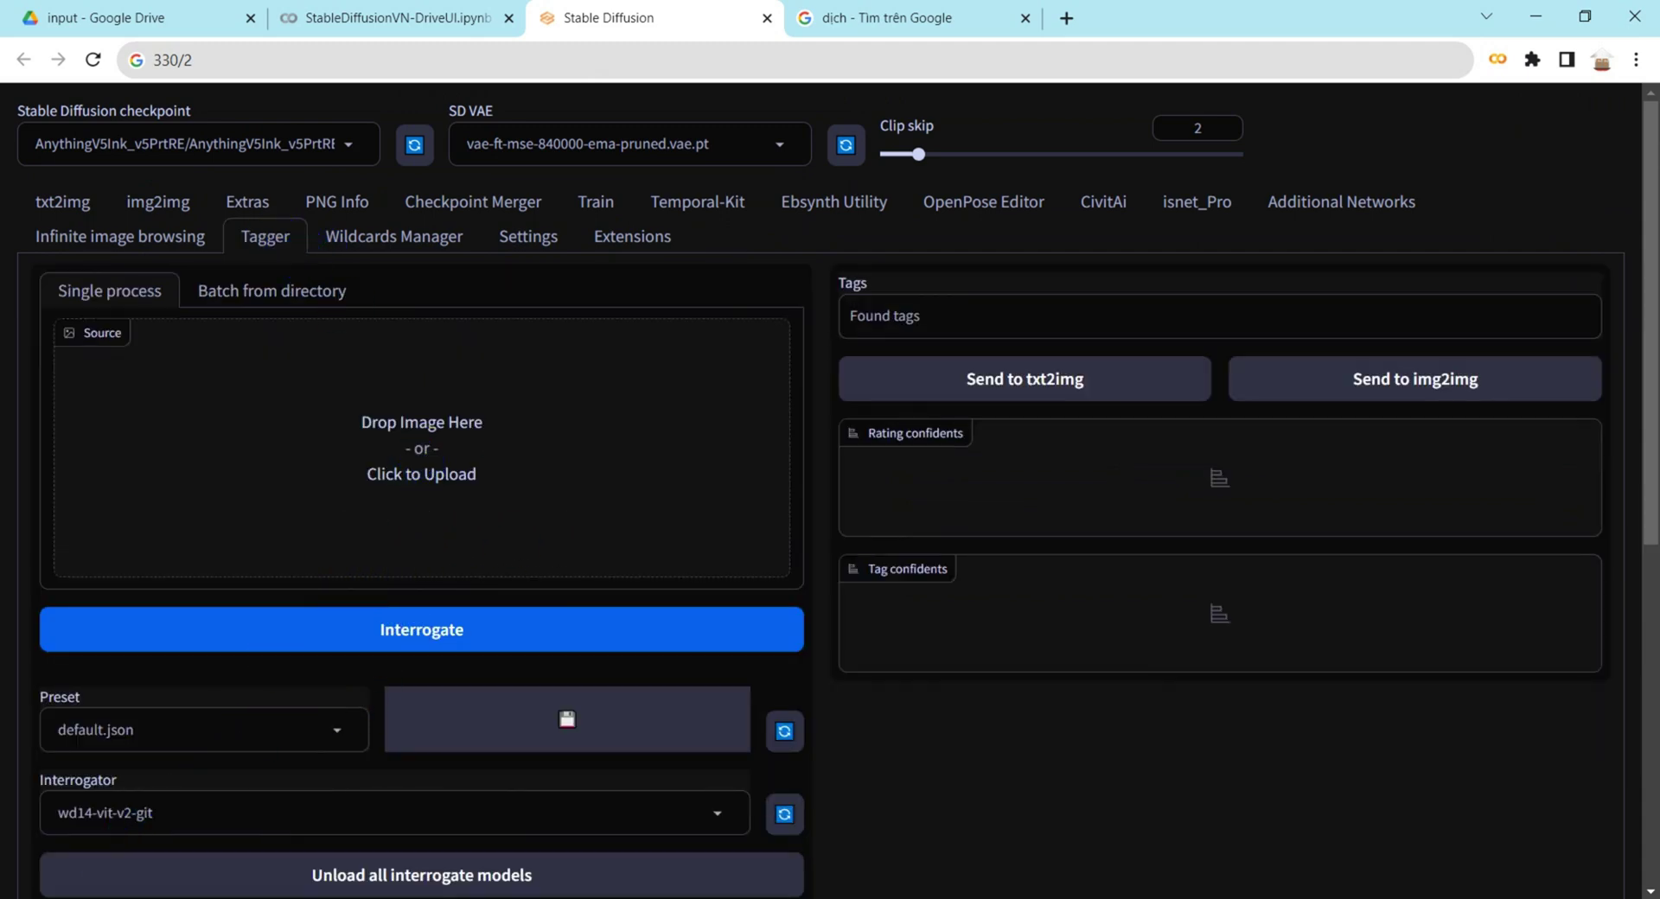
key("alt+Tab")
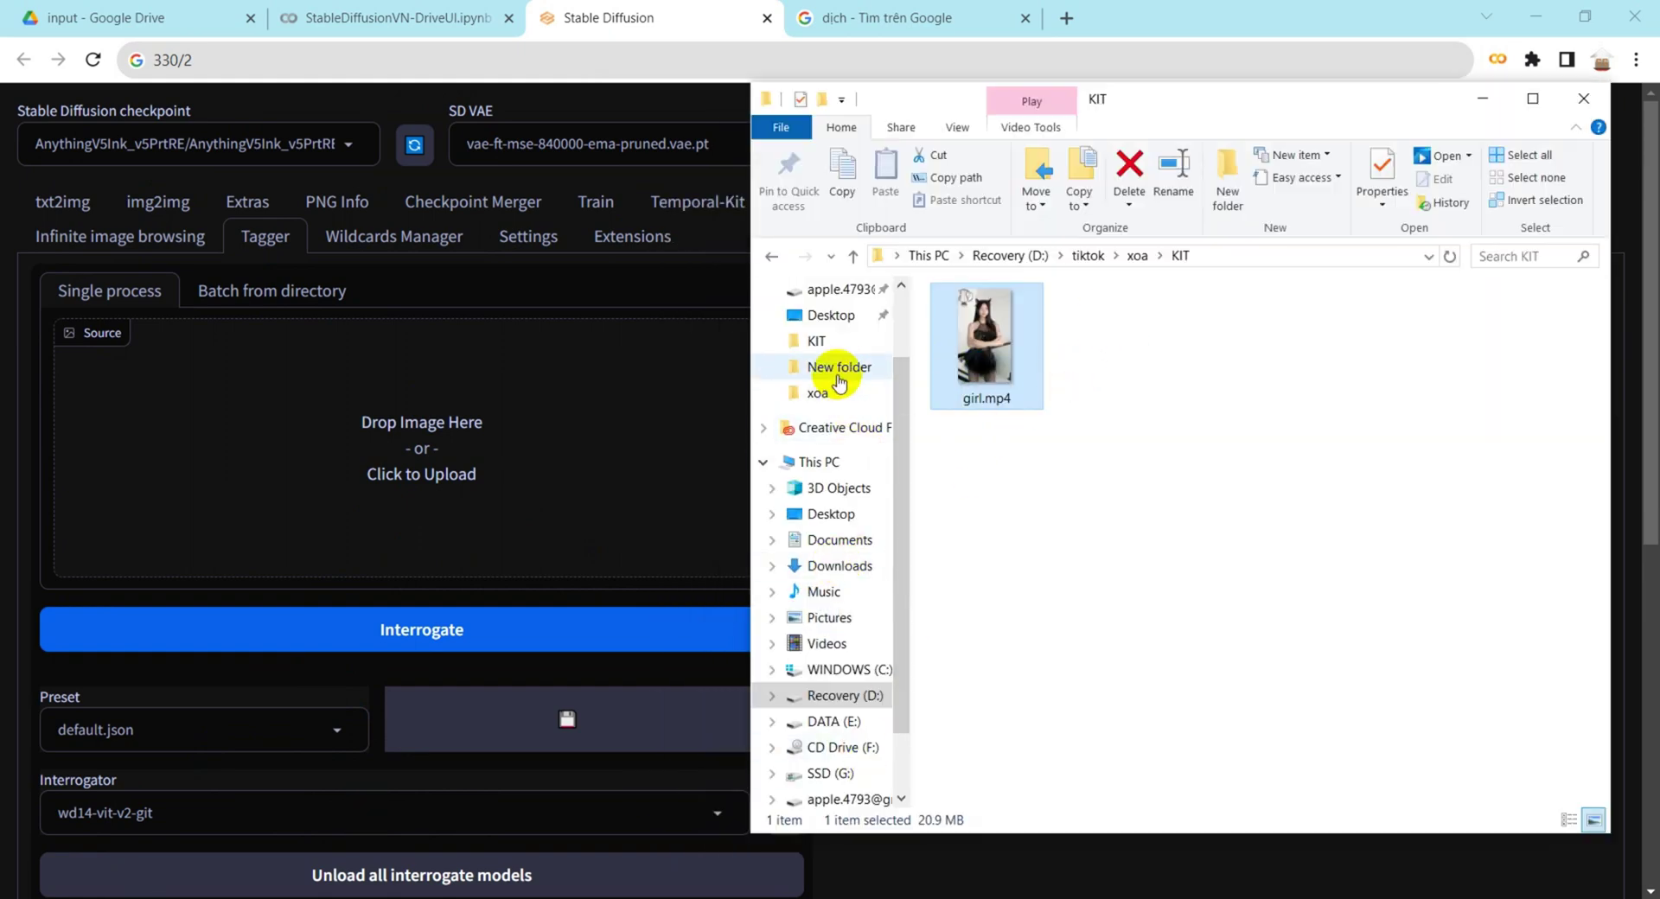
scroll(830, 364, "up", 2)
left_click(822, 334)
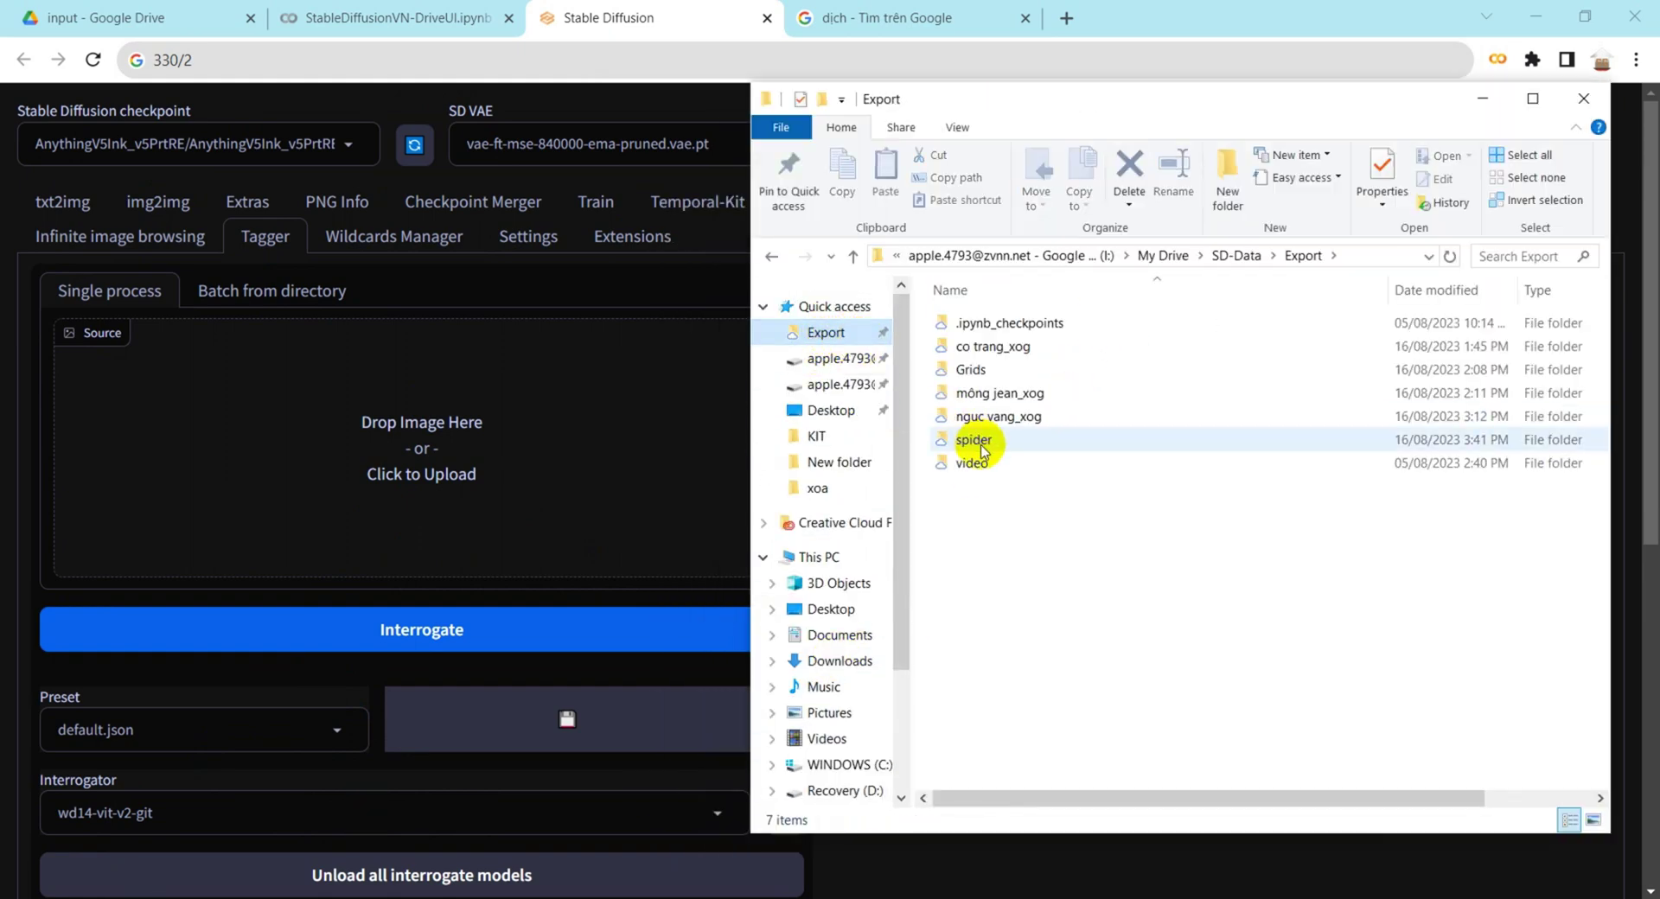
double_click(979, 464)
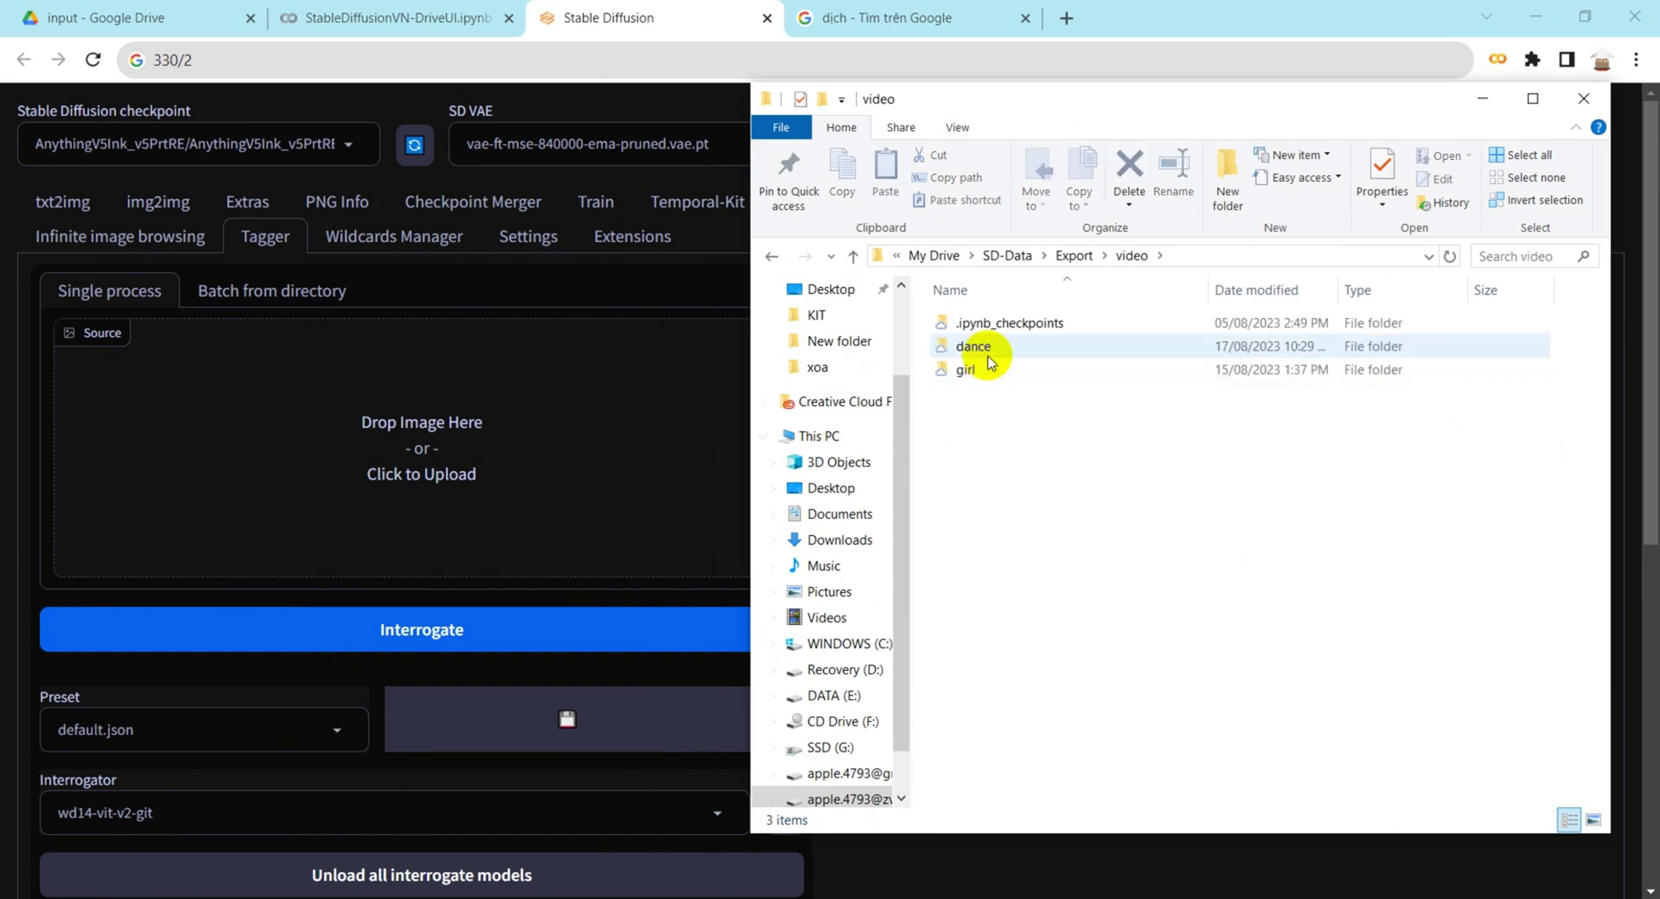
double_click(988, 357)
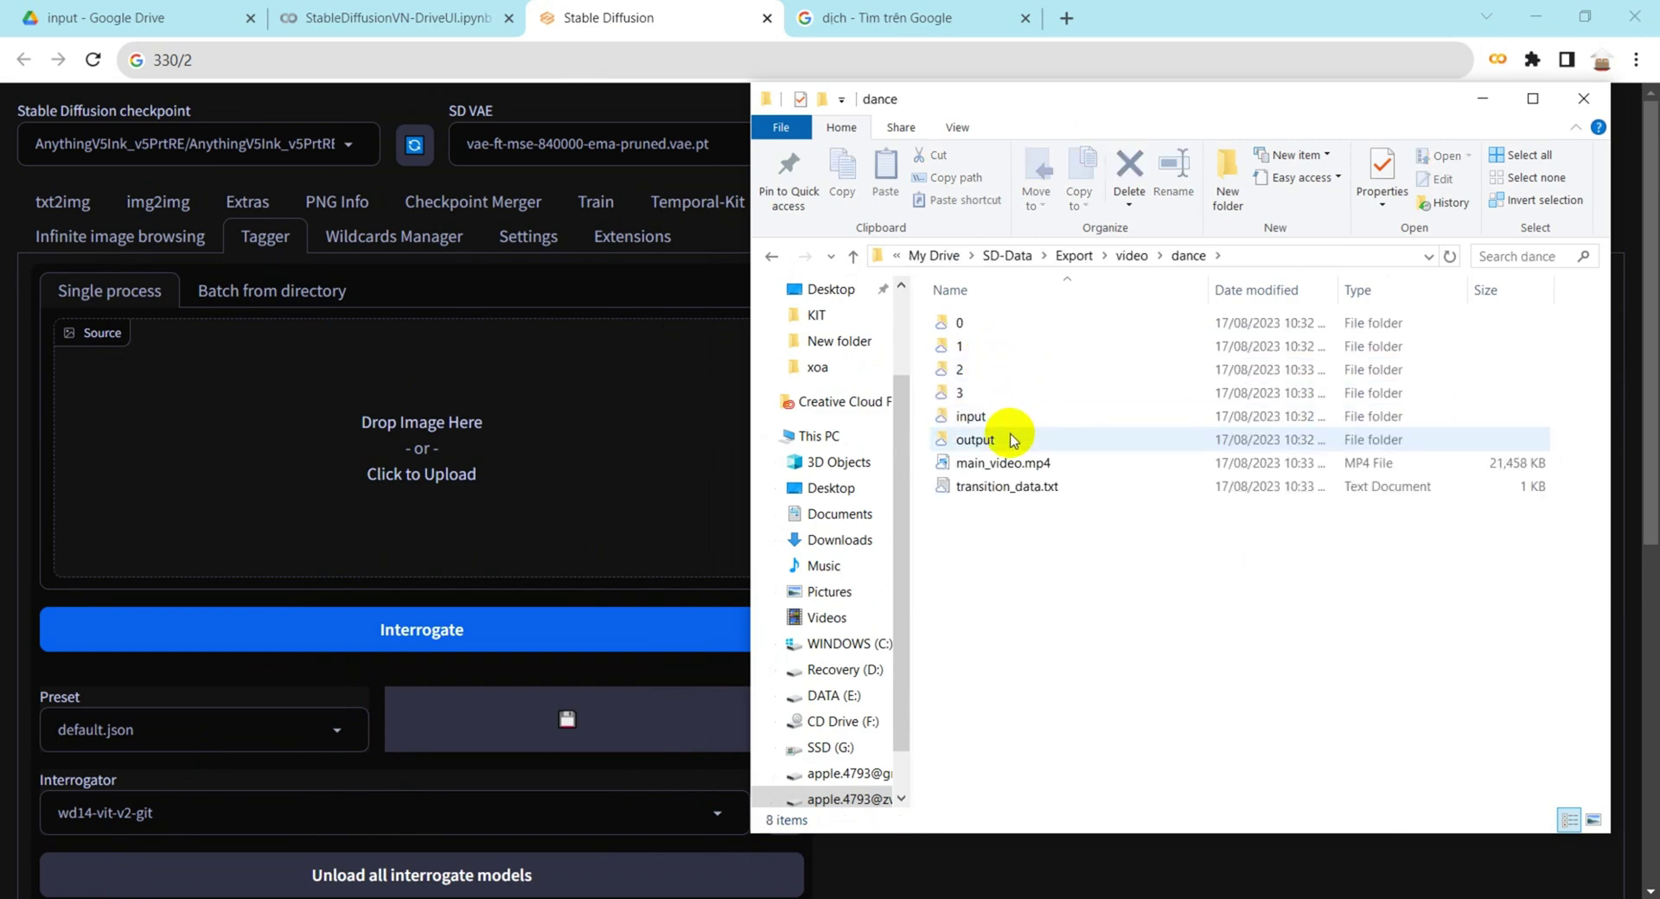
double_click(1003, 420)
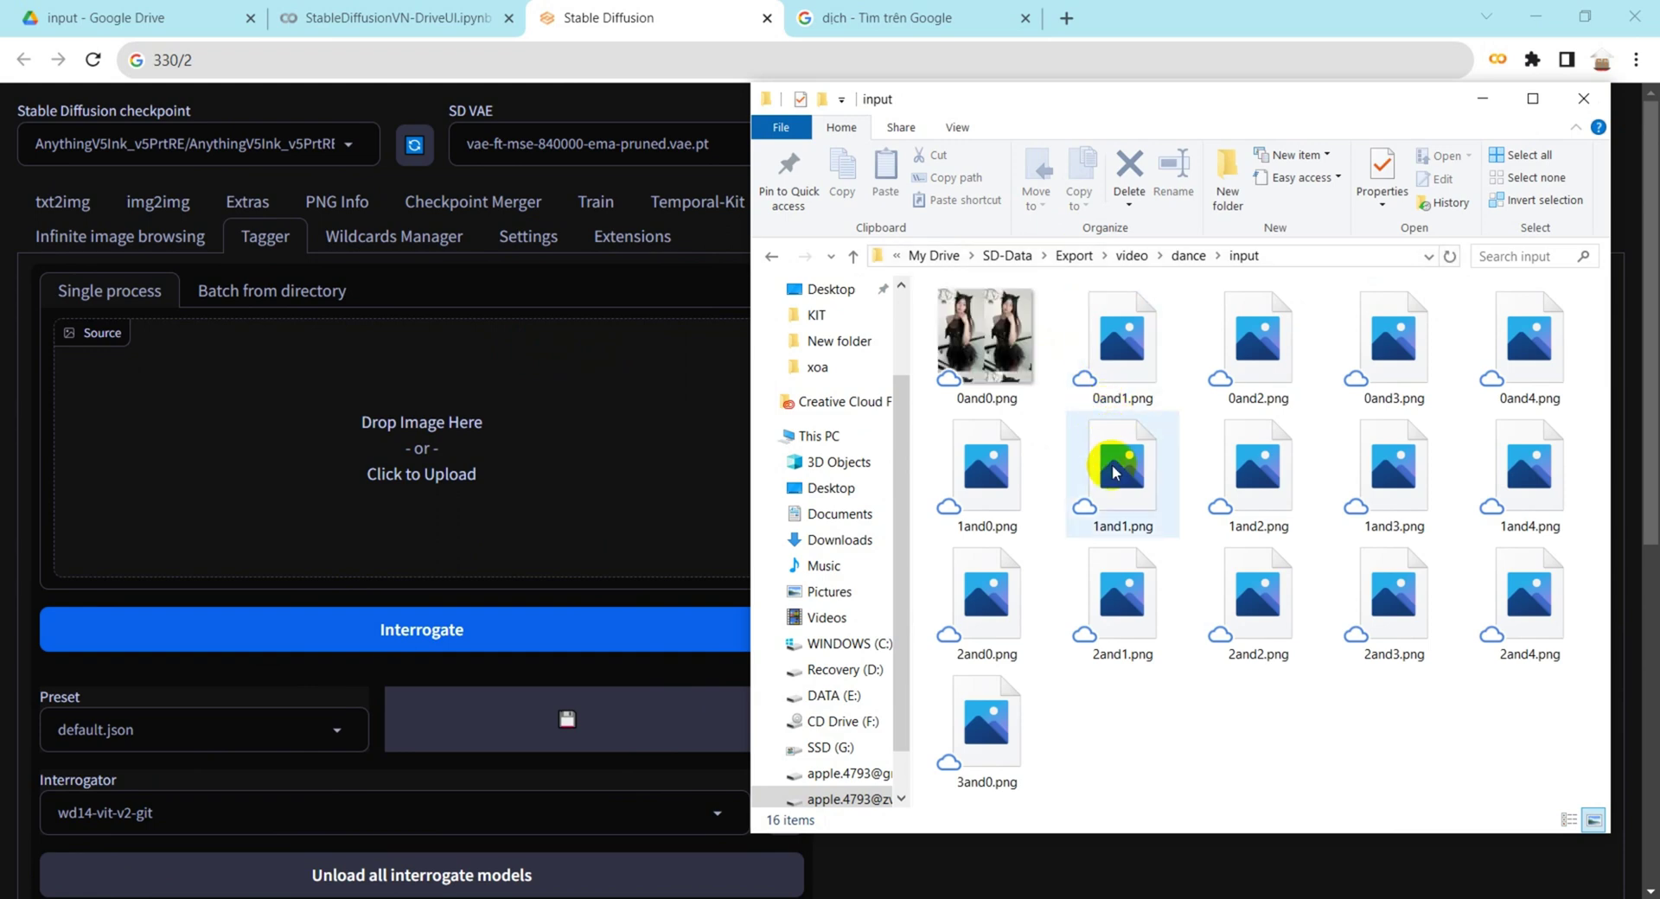
- Load 1and1.png into the Tagger as the source, interrogate it and select all the generated tags
left_click(1120, 473)
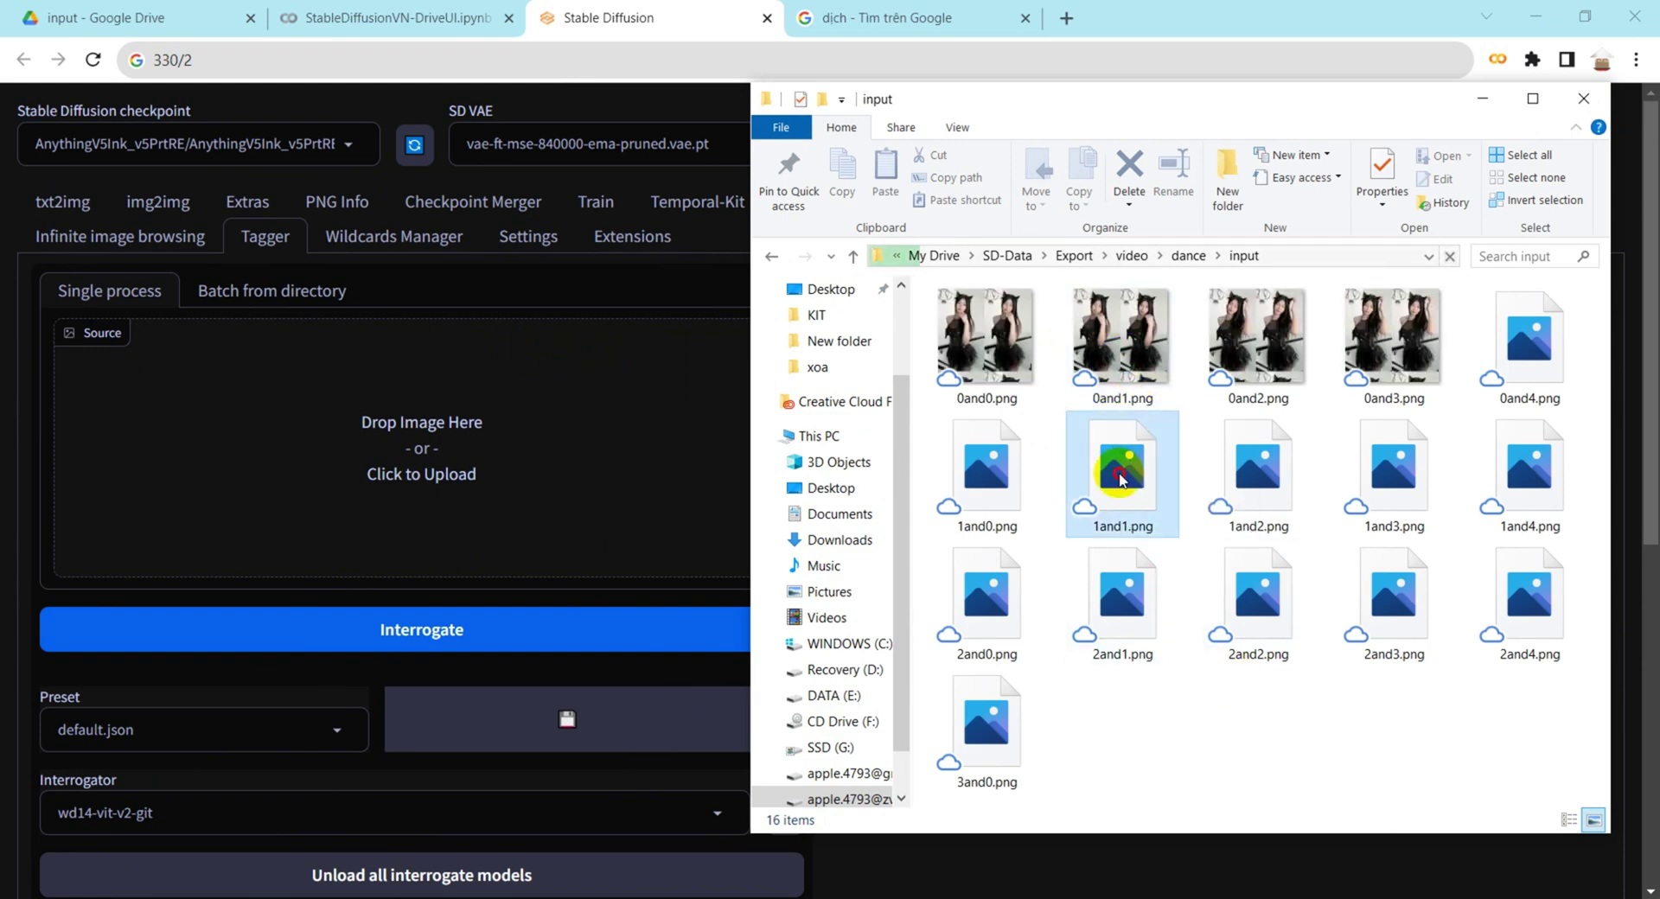
left_click_drag(1116, 473, 444, 427)
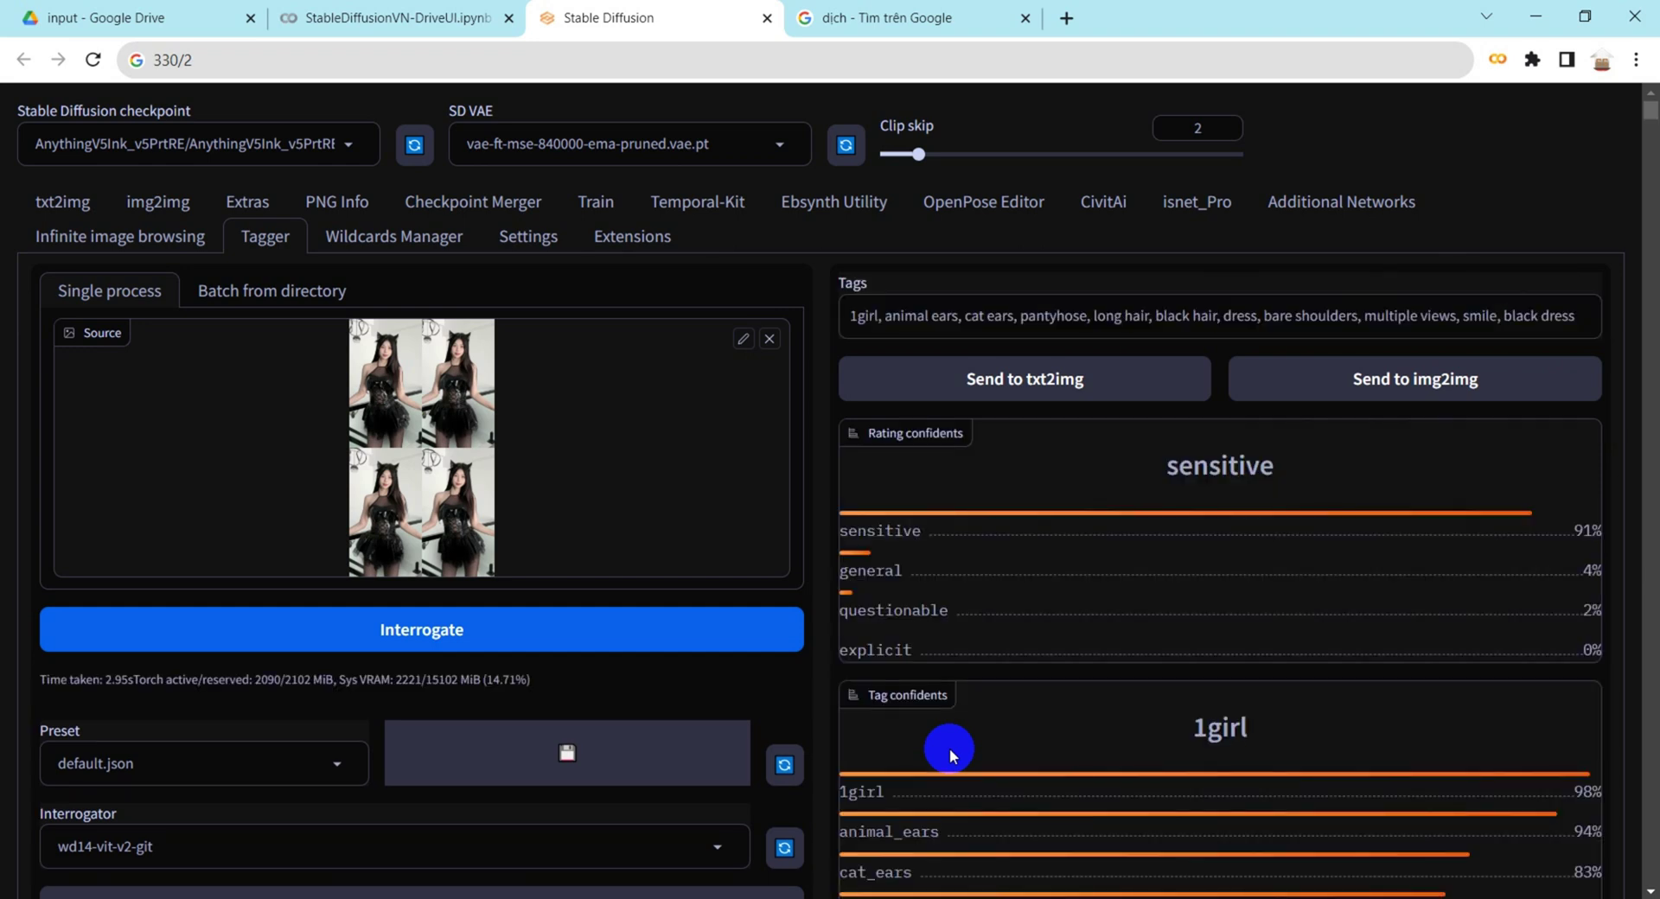
triple_click(1029, 322)
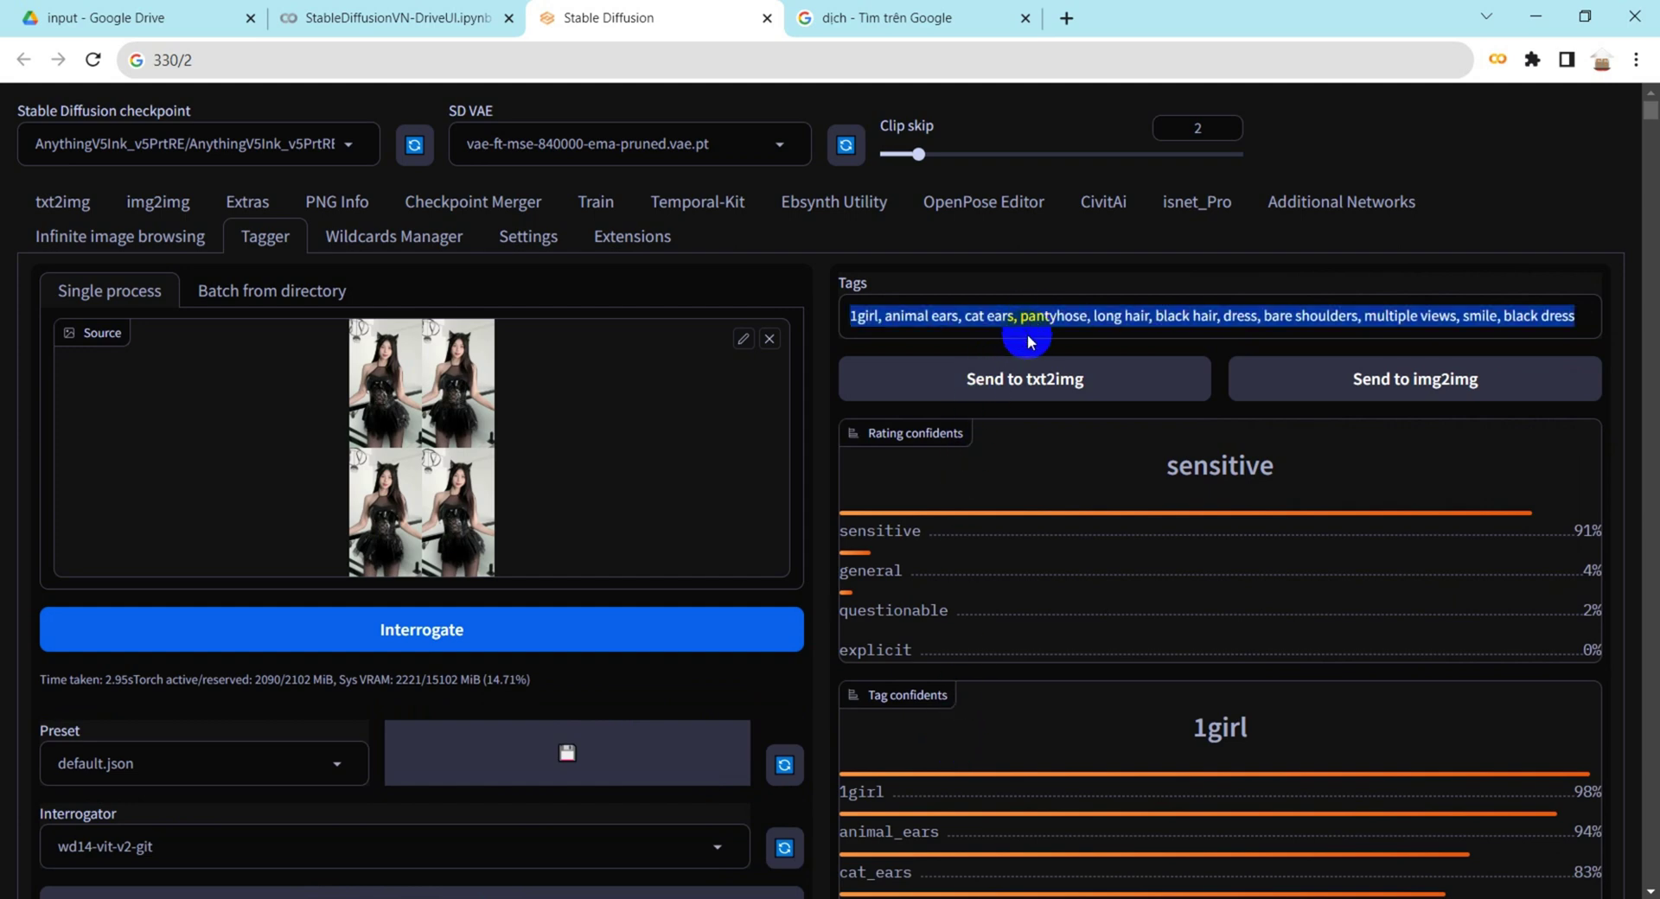
- In img2img, enter the negative prompt "(worst quality, low quality,nsfw,nipple, pussy:1.5)"
left_click(161, 204)
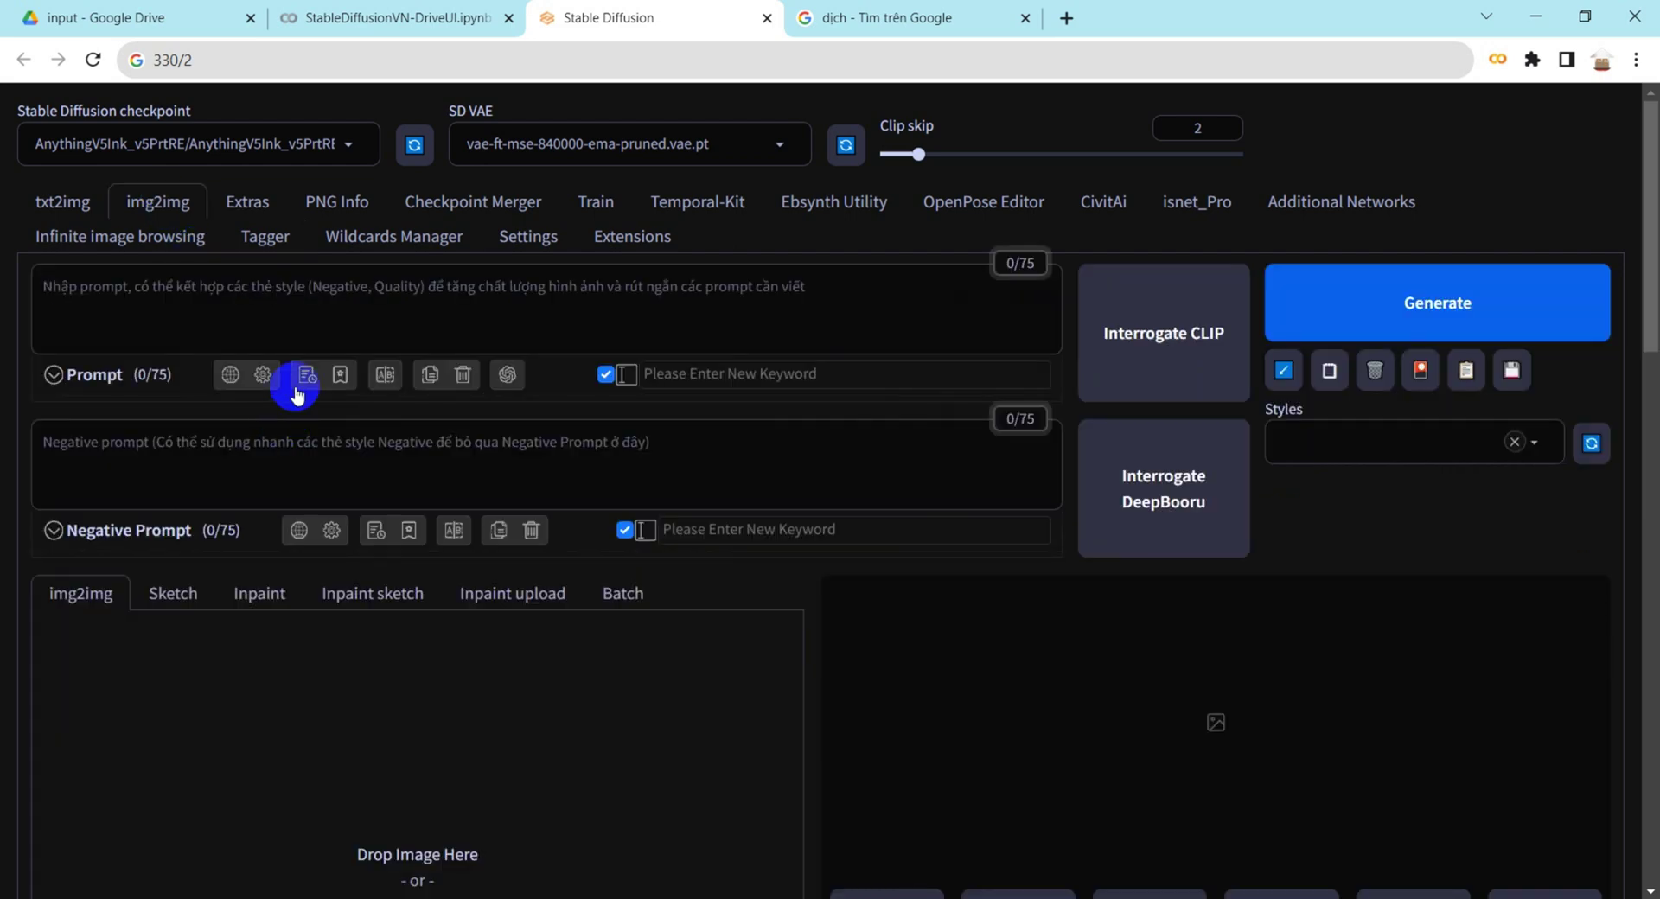
left_click(303, 305)
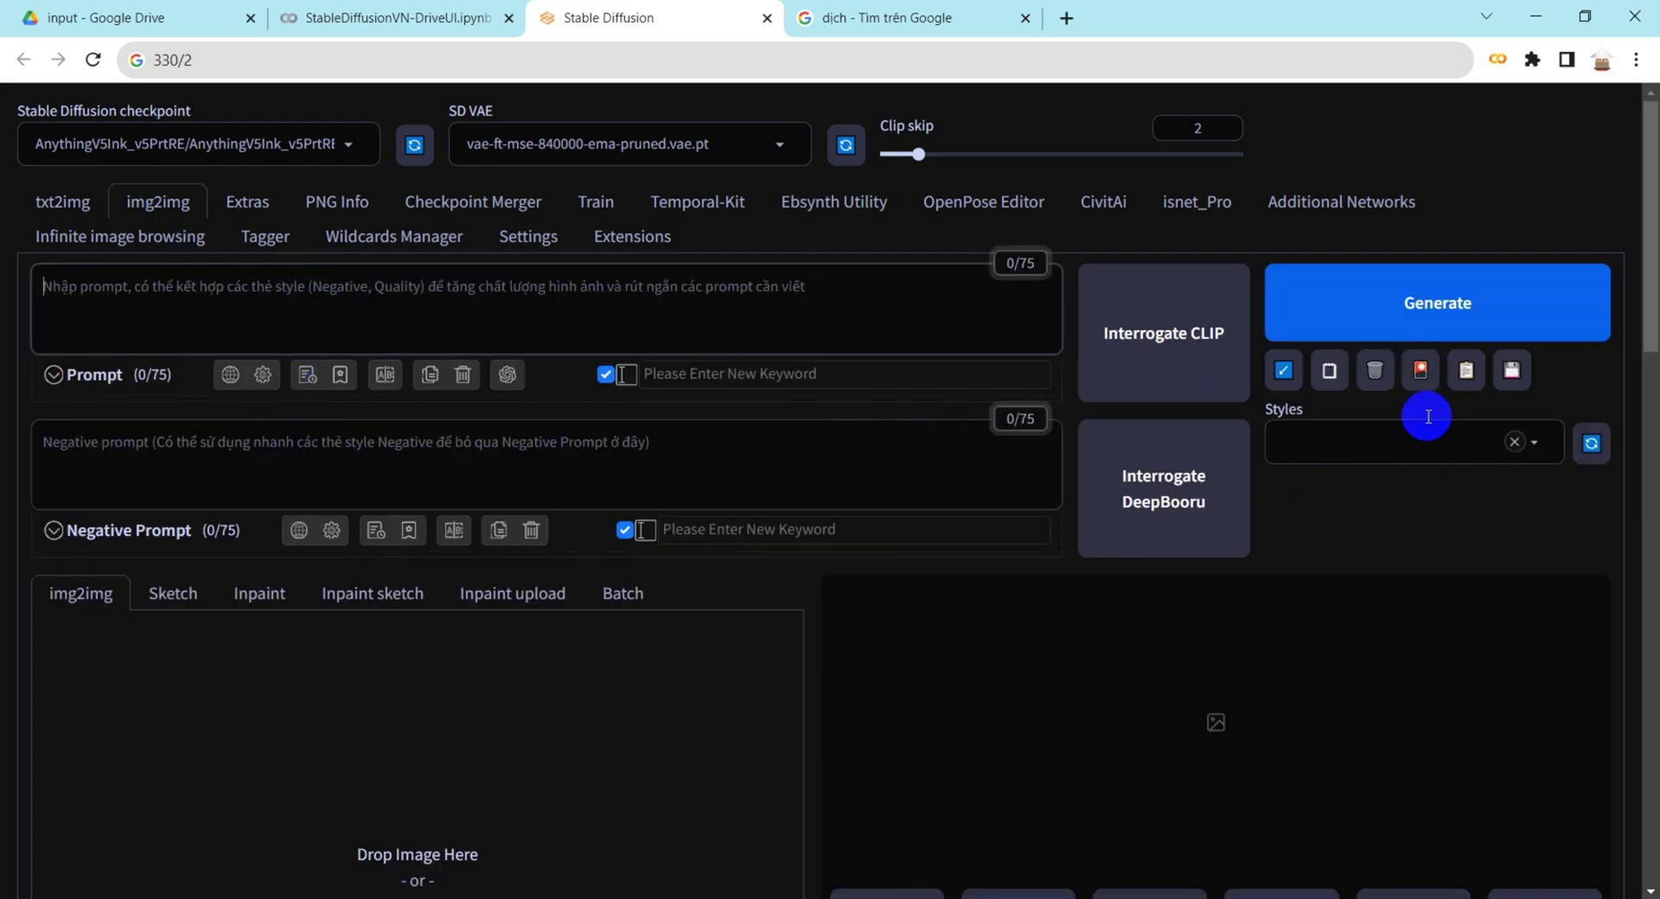
key("ctrl+v")
left_click(215, 448)
key("ctrl+v")
- Load the keyframe grid 1and1.png from File Explorer as the img2img source image
scroll(381, 493, "down", 3)
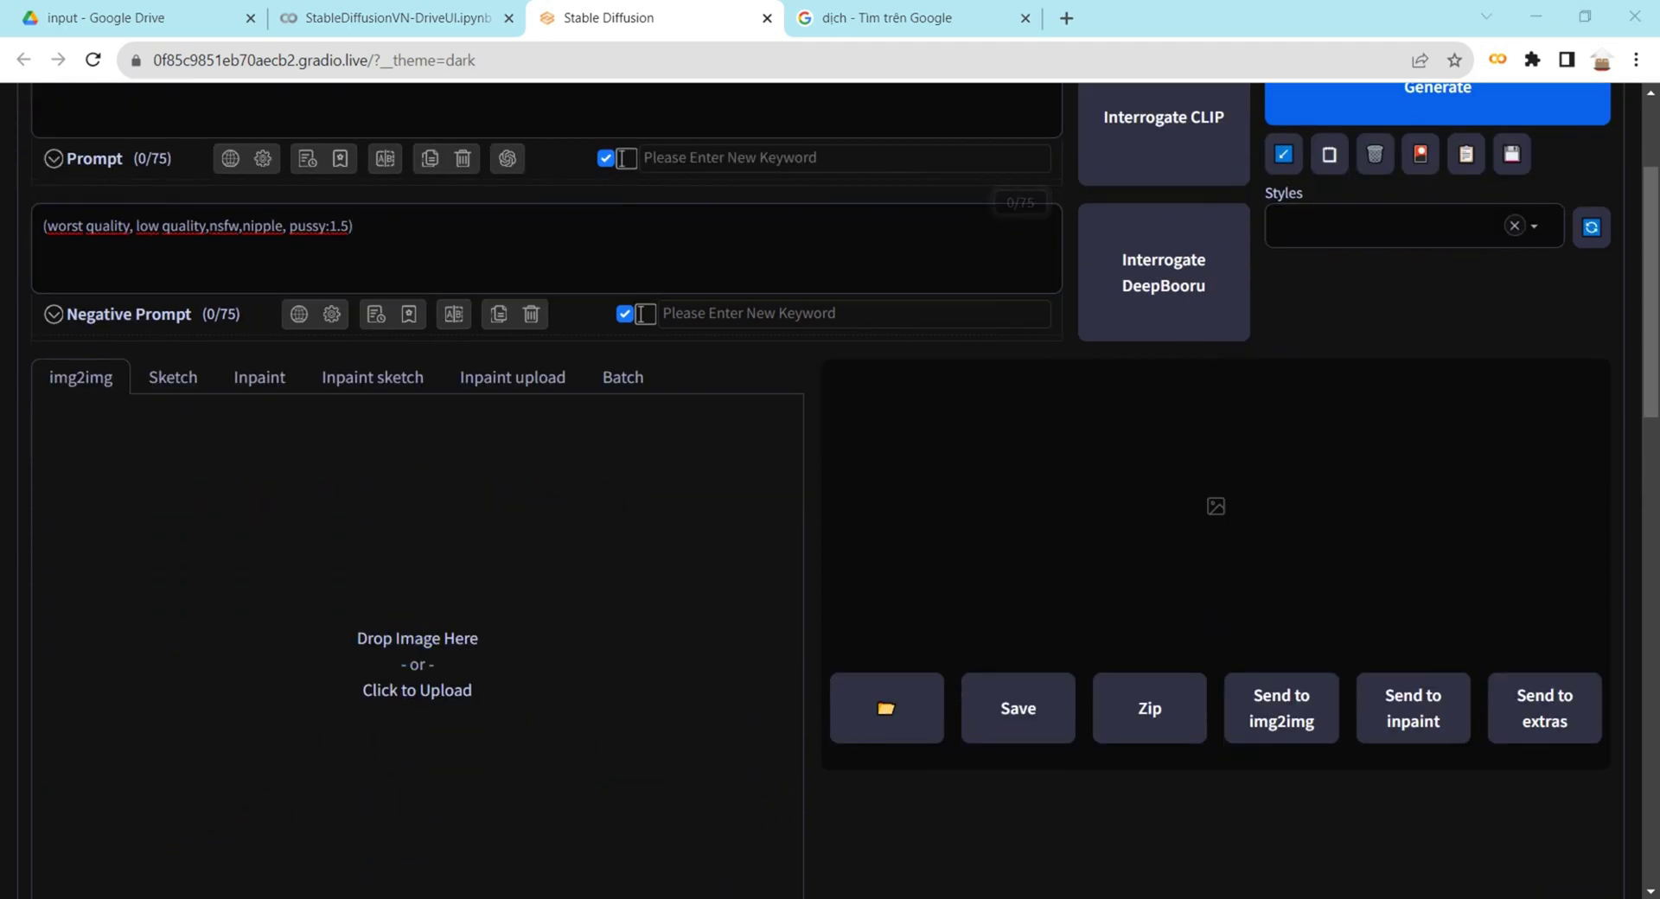
key("alt+Tab")
left_click_drag(1071, 475, 715, 608)
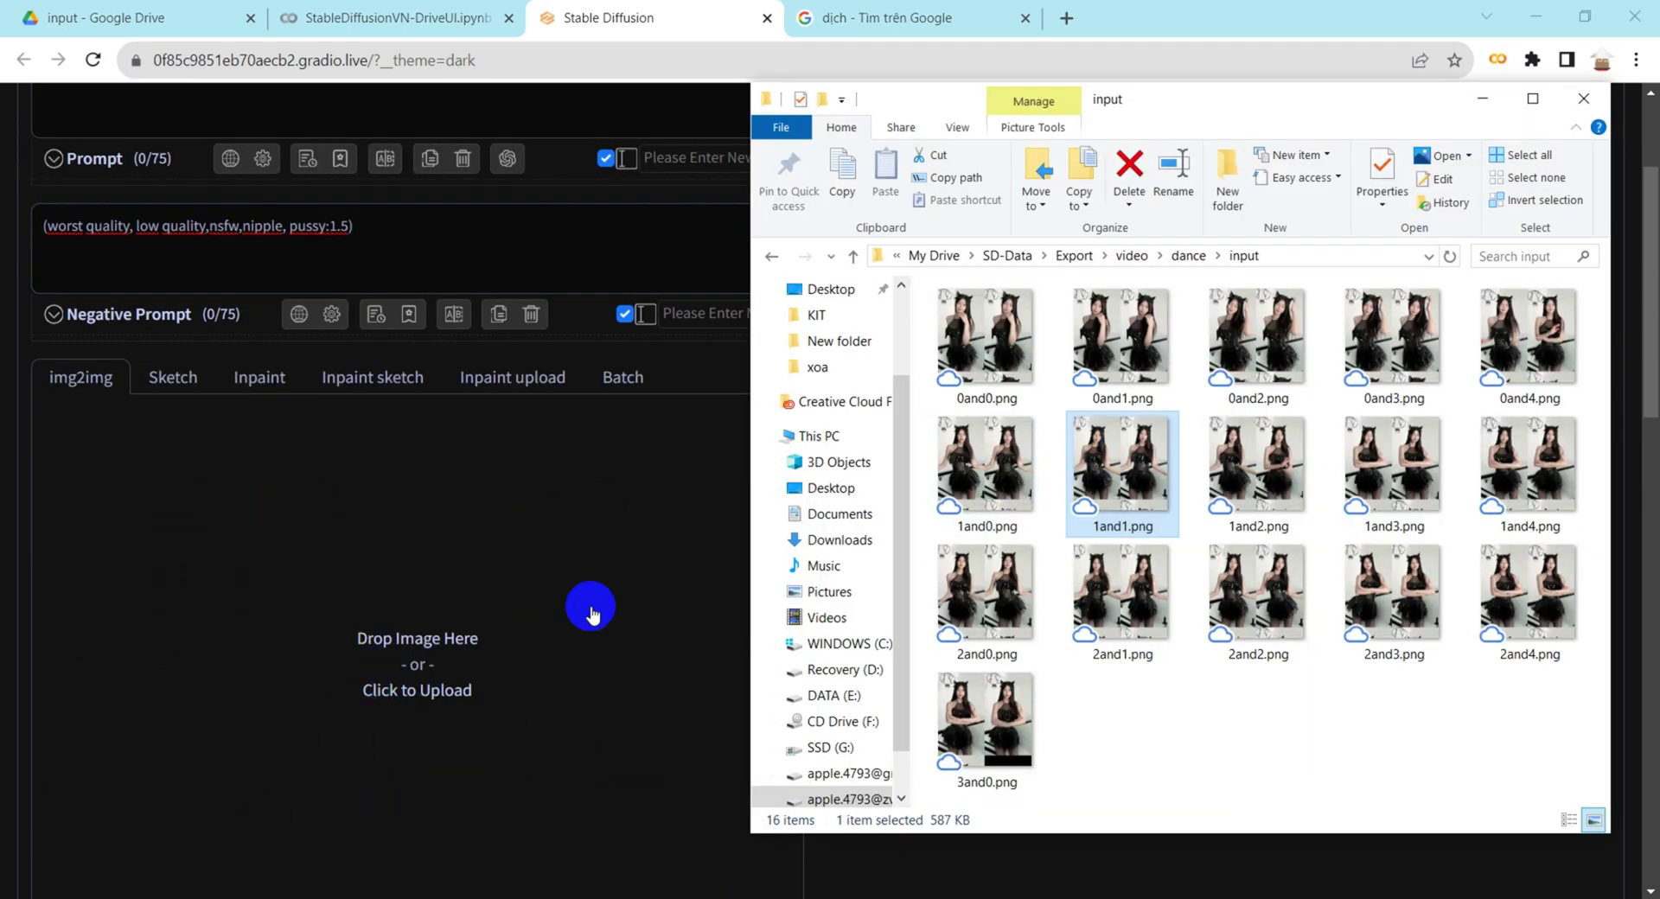
left_click_drag(1115, 450, 498, 671)
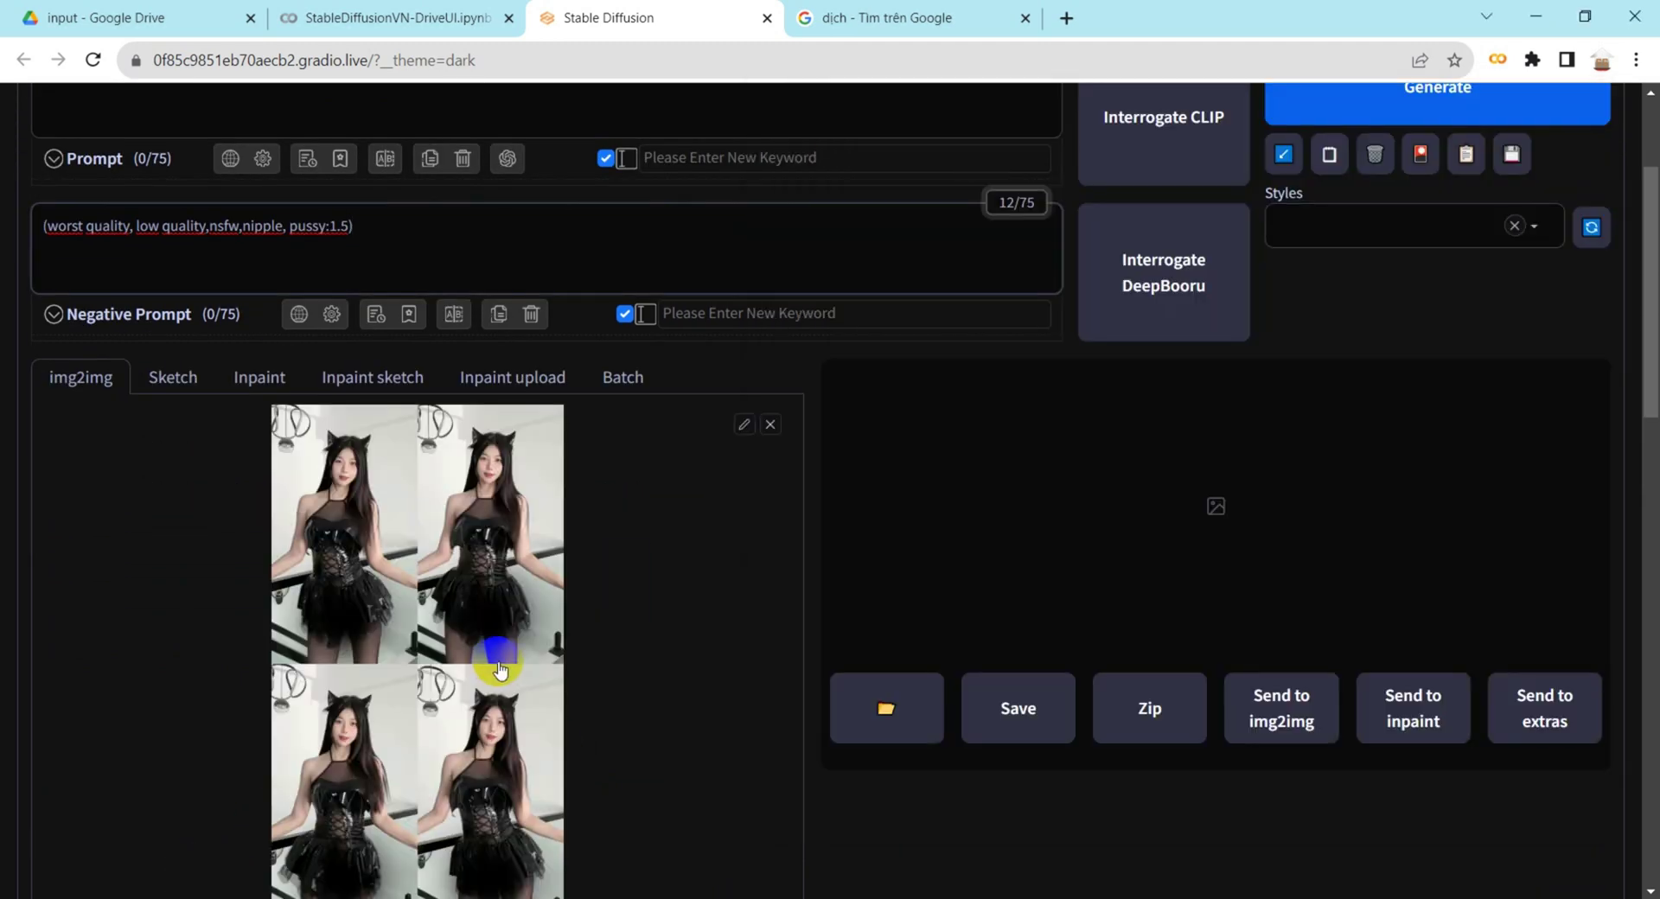
- Set the img2img output size to 576 wide by 1024 high and enable Restore faces
scroll(522, 654, "down", 7)
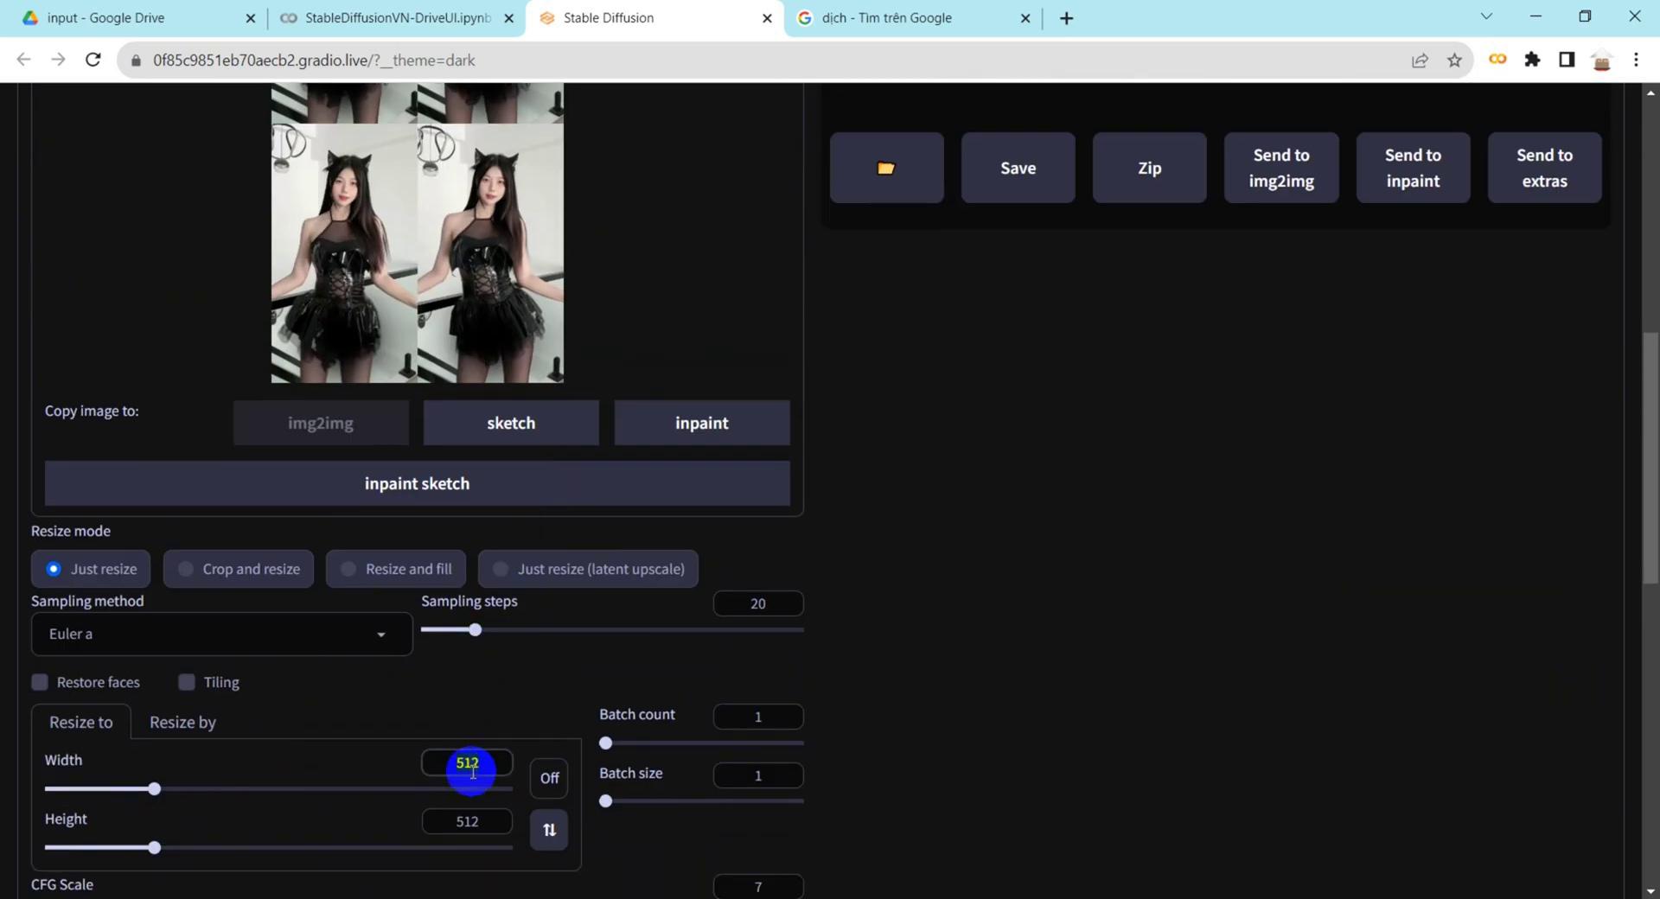
left_click(460, 817)
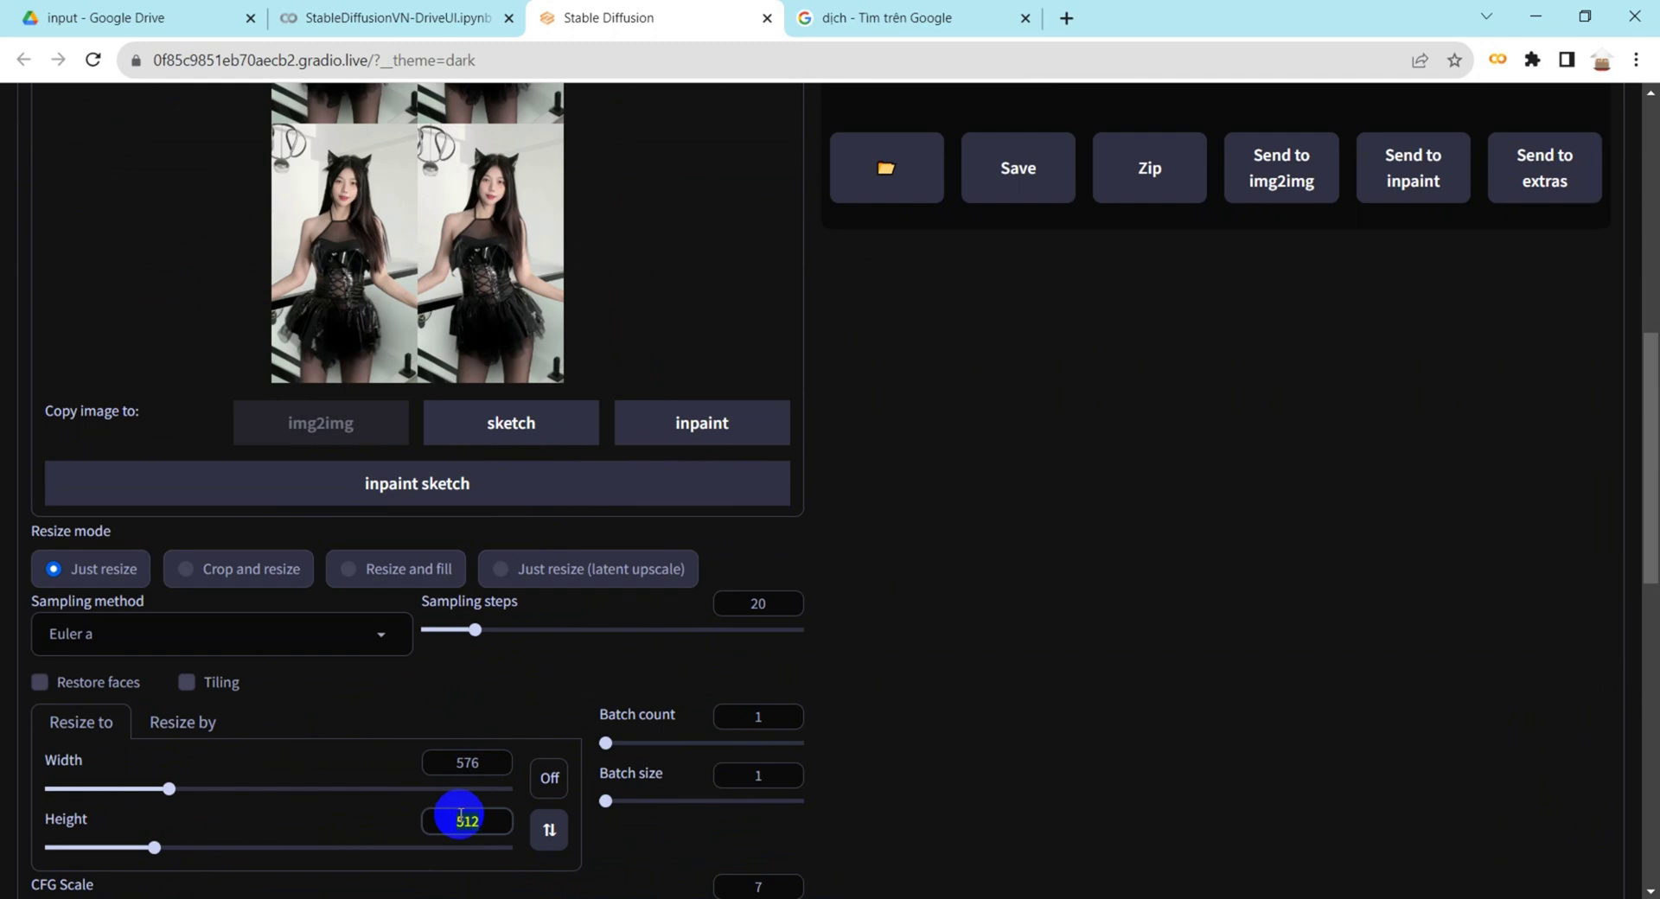
type("1024")
scroll(502, 675, "down", 3)
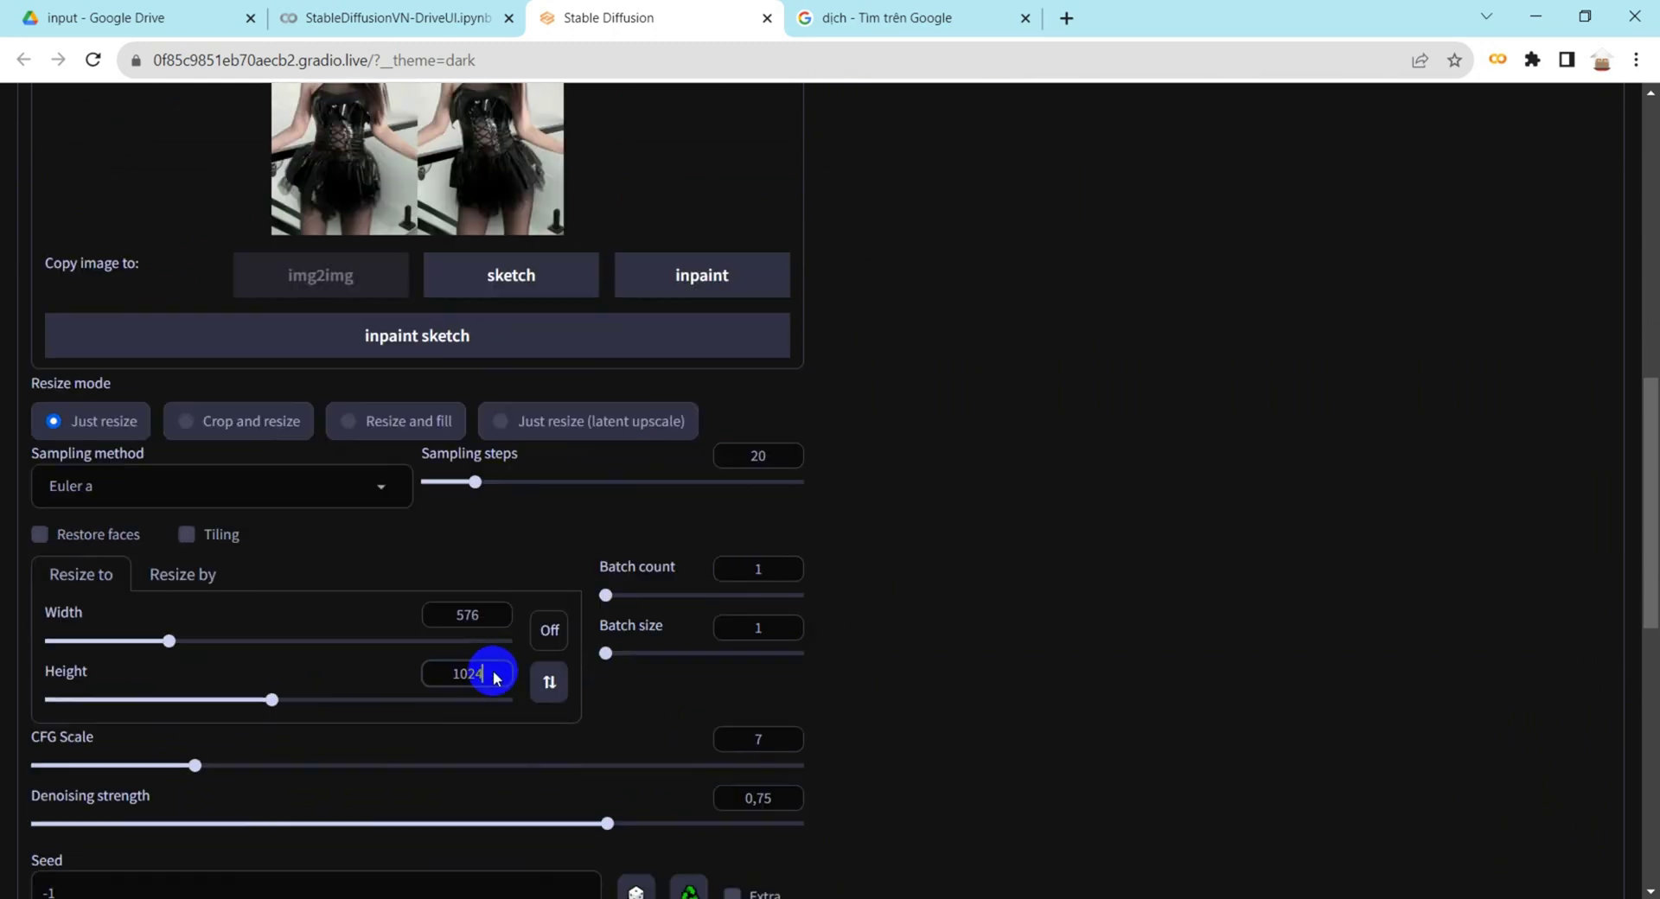
left_click(39, 466)
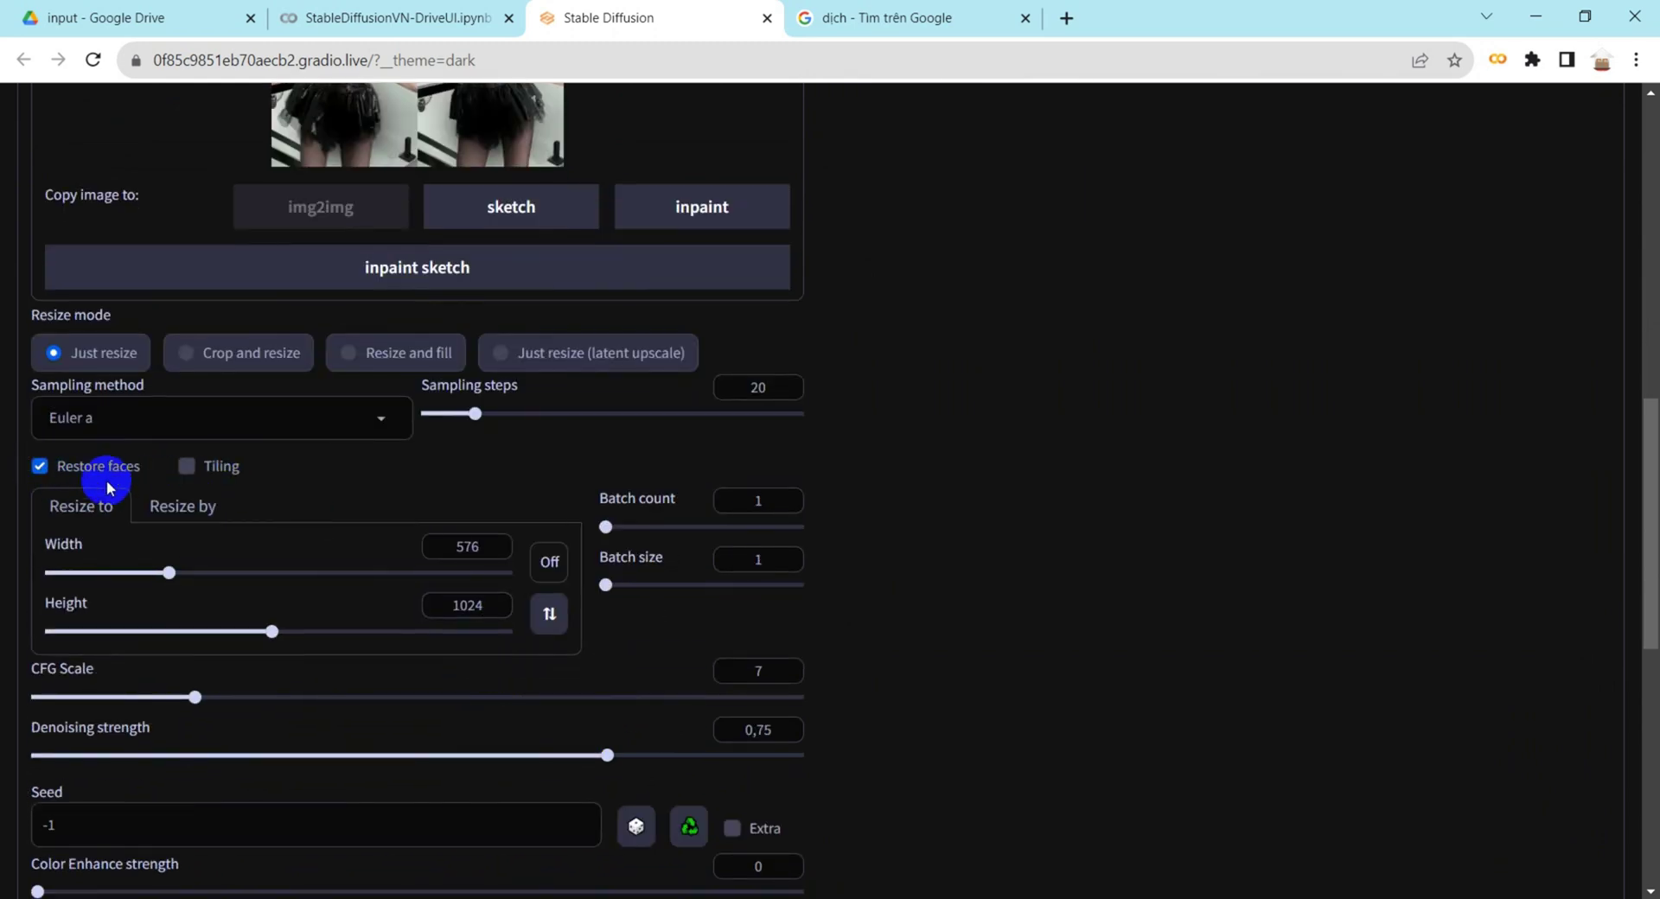
- Lower the img2img denoising strength to 0.52
scroll(779, 449, "down", 3)
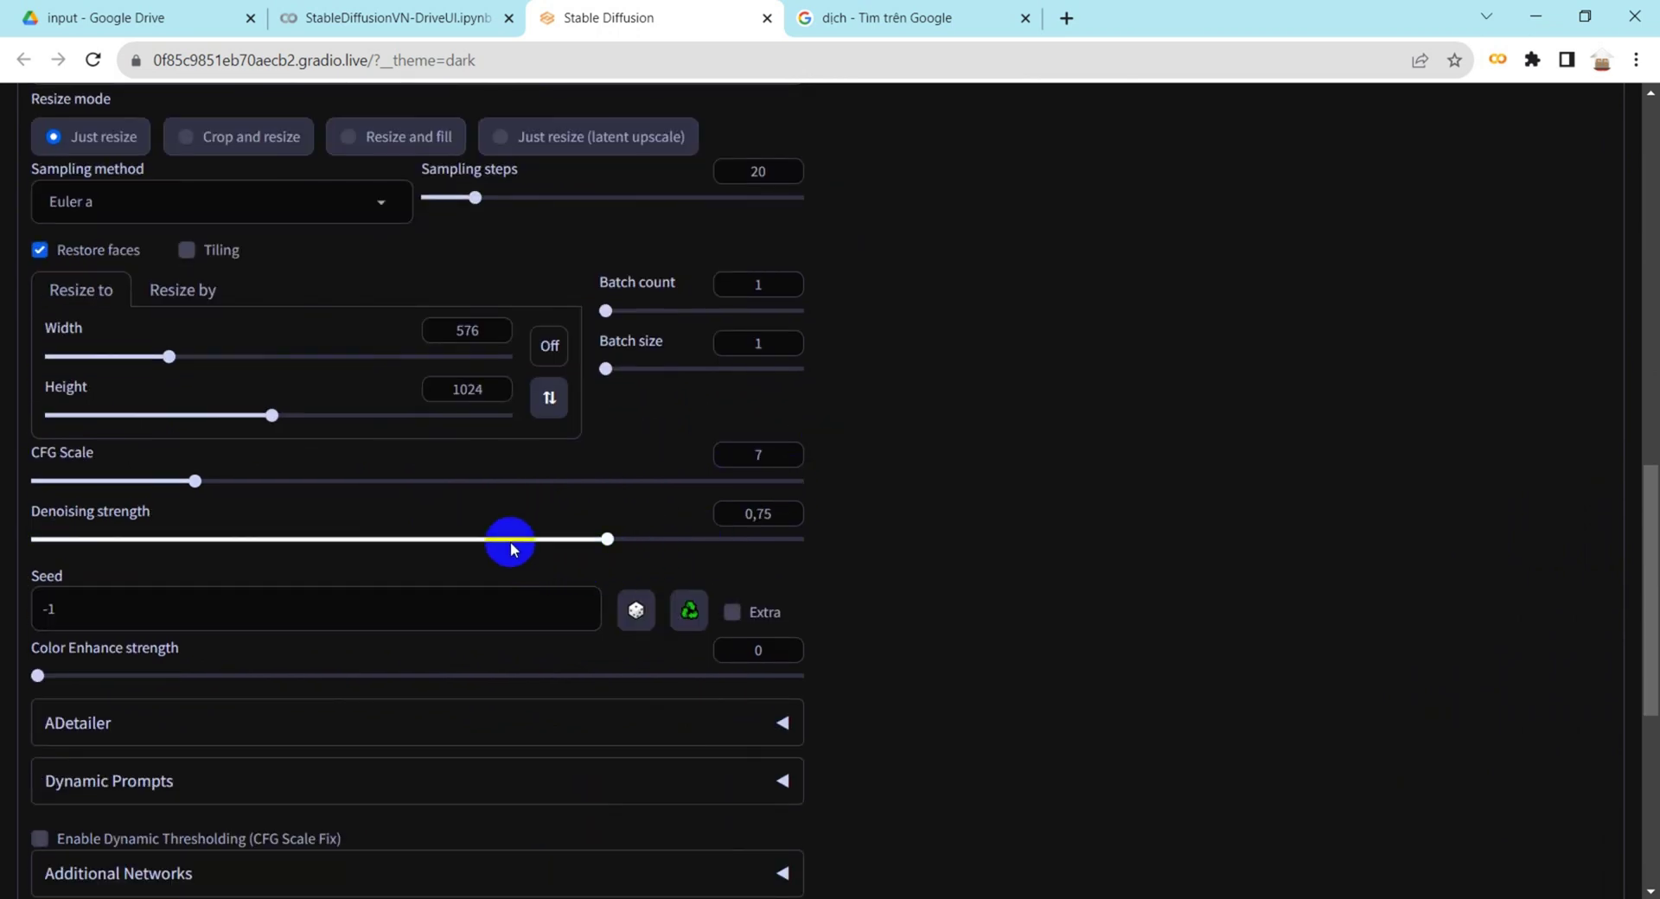
left_click(510, 540)
left_click_drag(511, 540, 425, 544)
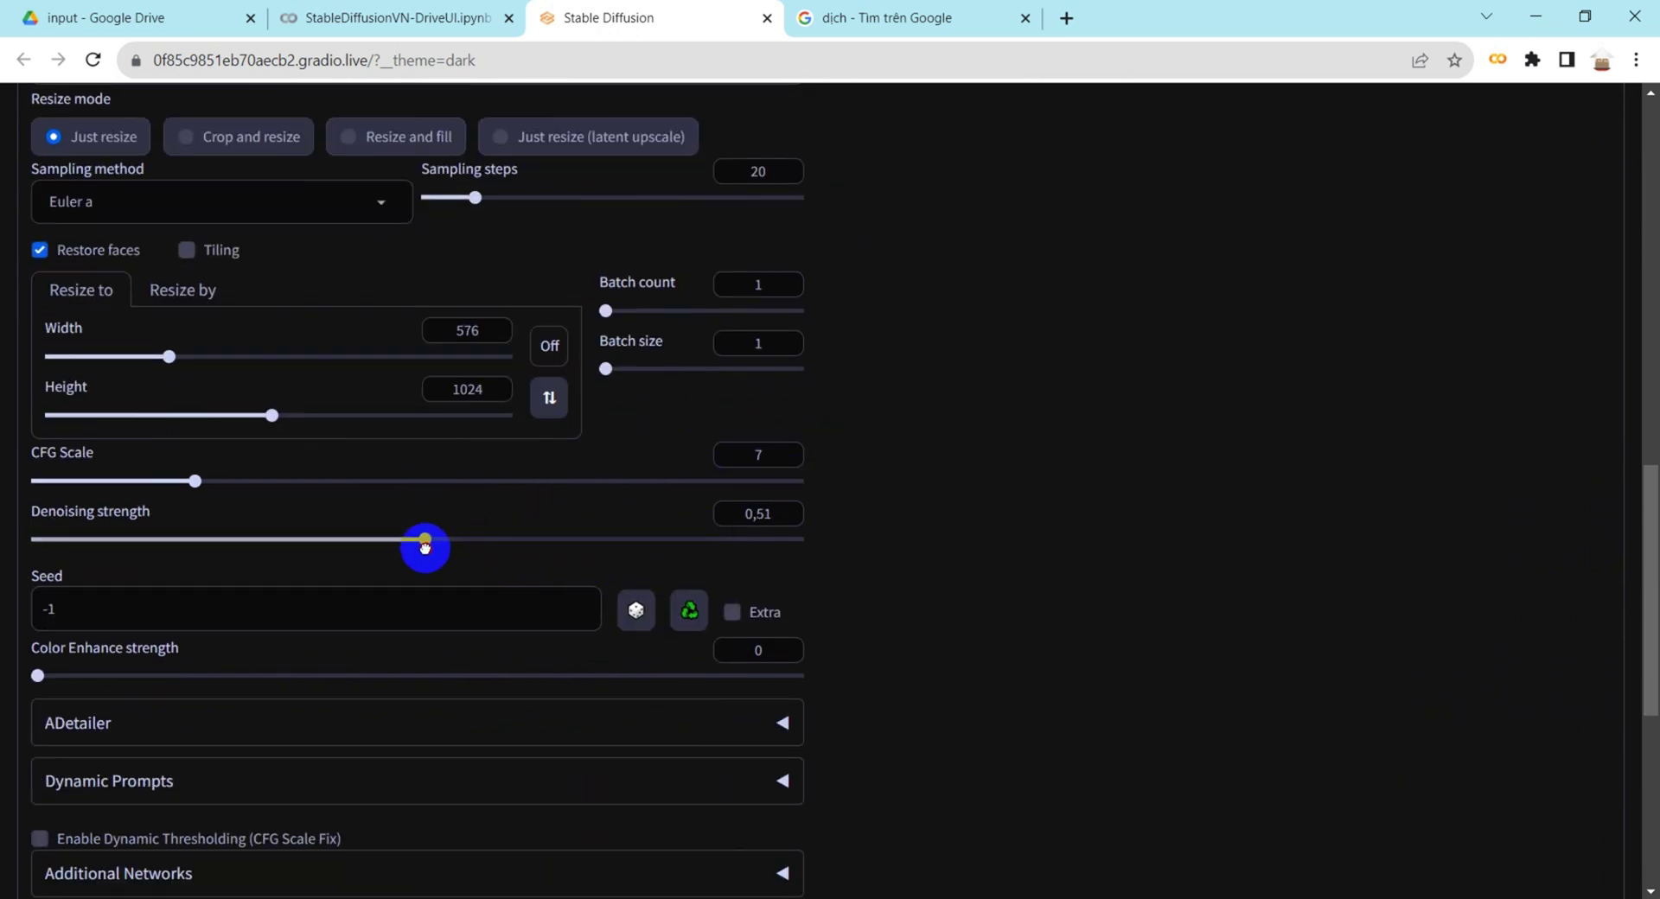
- Enable ADetailer for the img2img generation and collapse its settings
scroll(389, 554, "down", 2)
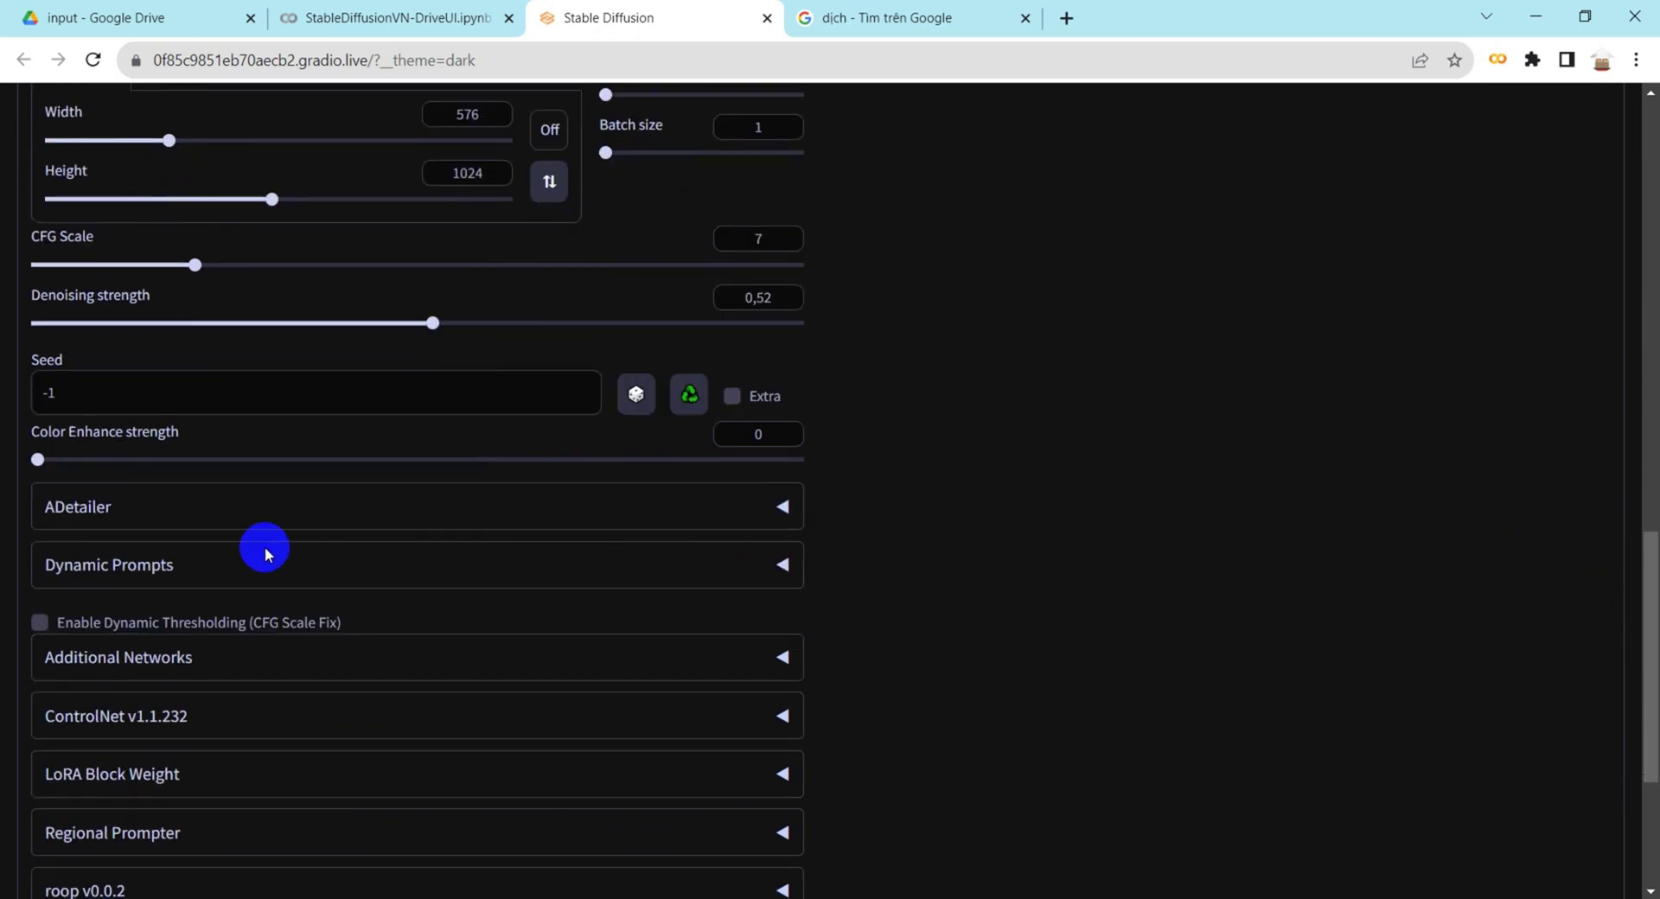
left_click(86, 507)
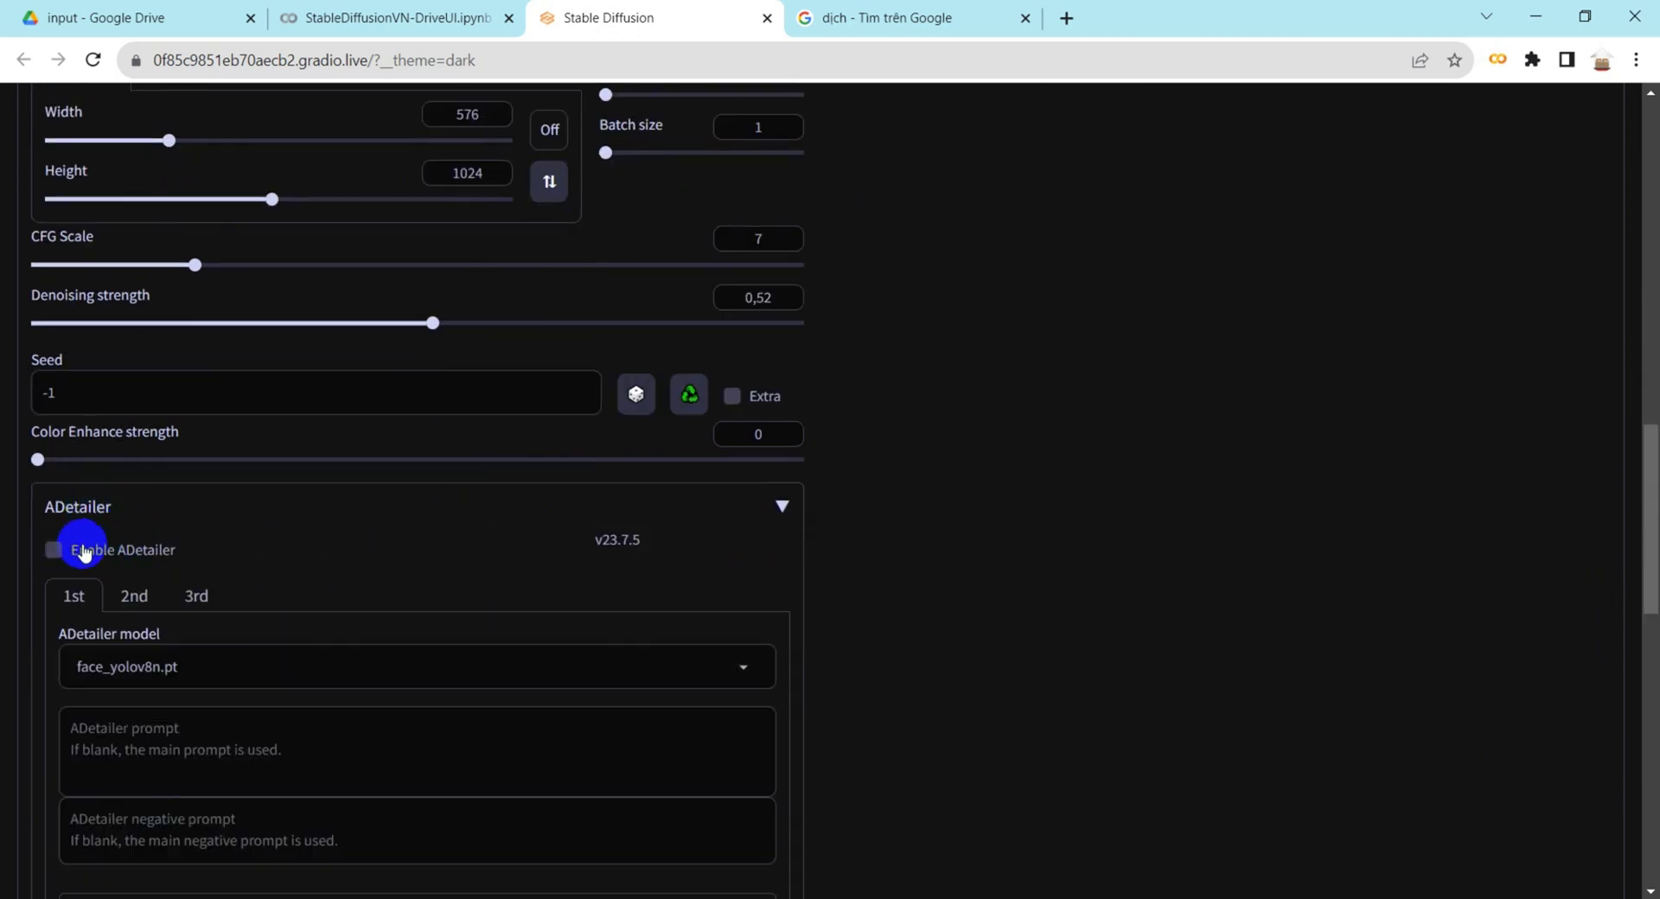
left_click(51, 550)
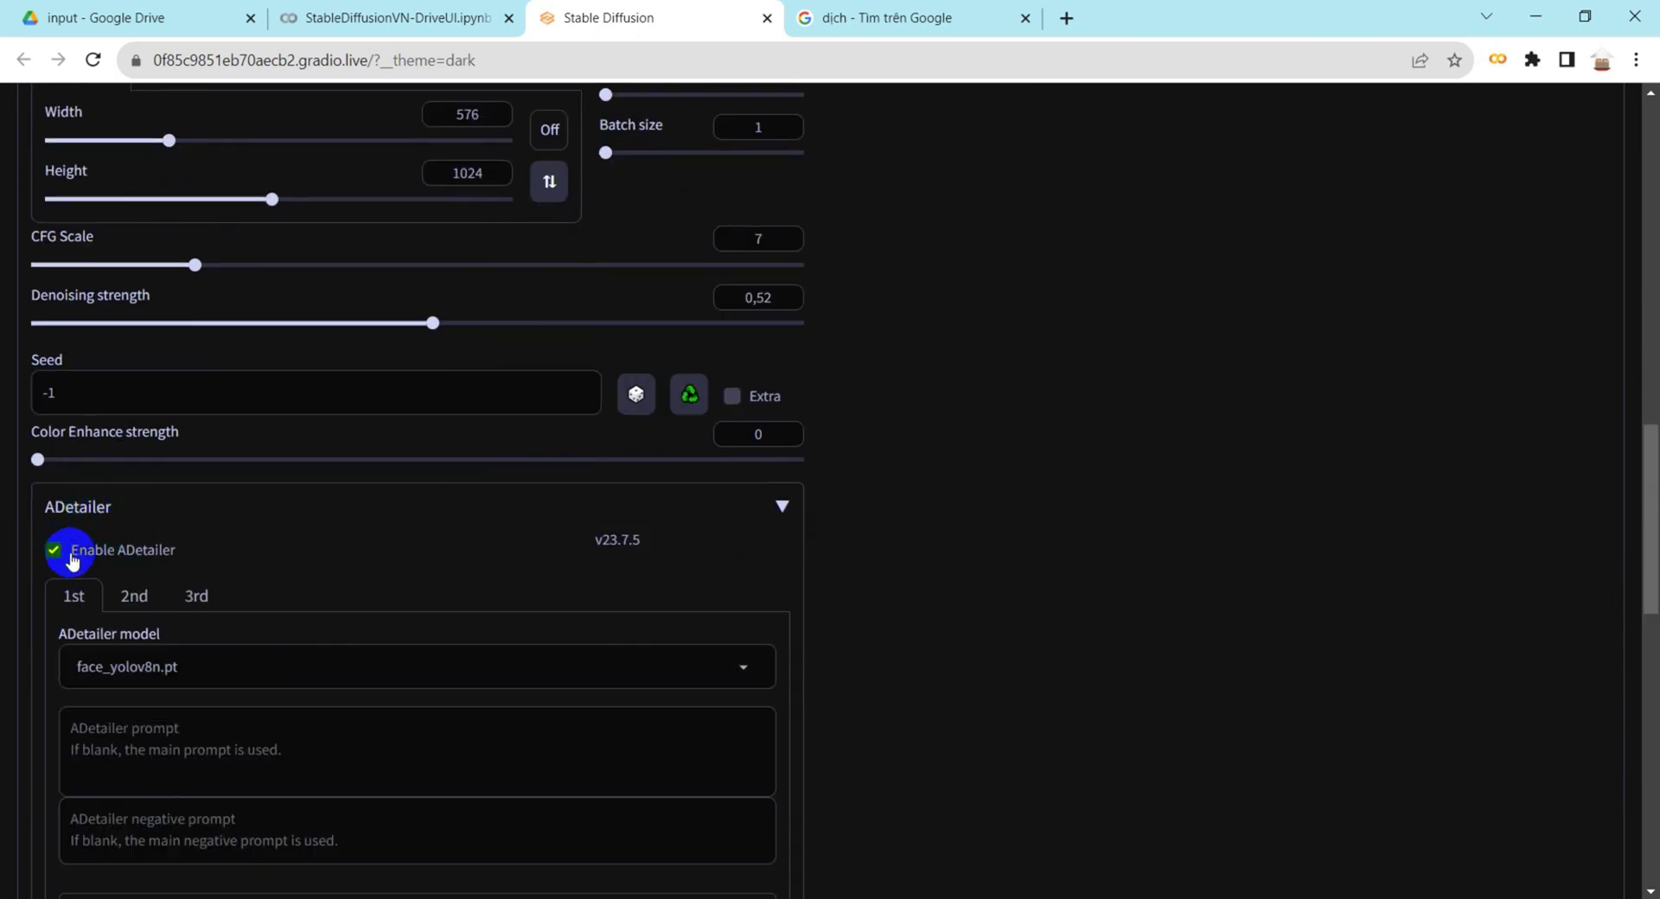
left_click(169, 509)
scroll(326, 519, "down", 3)
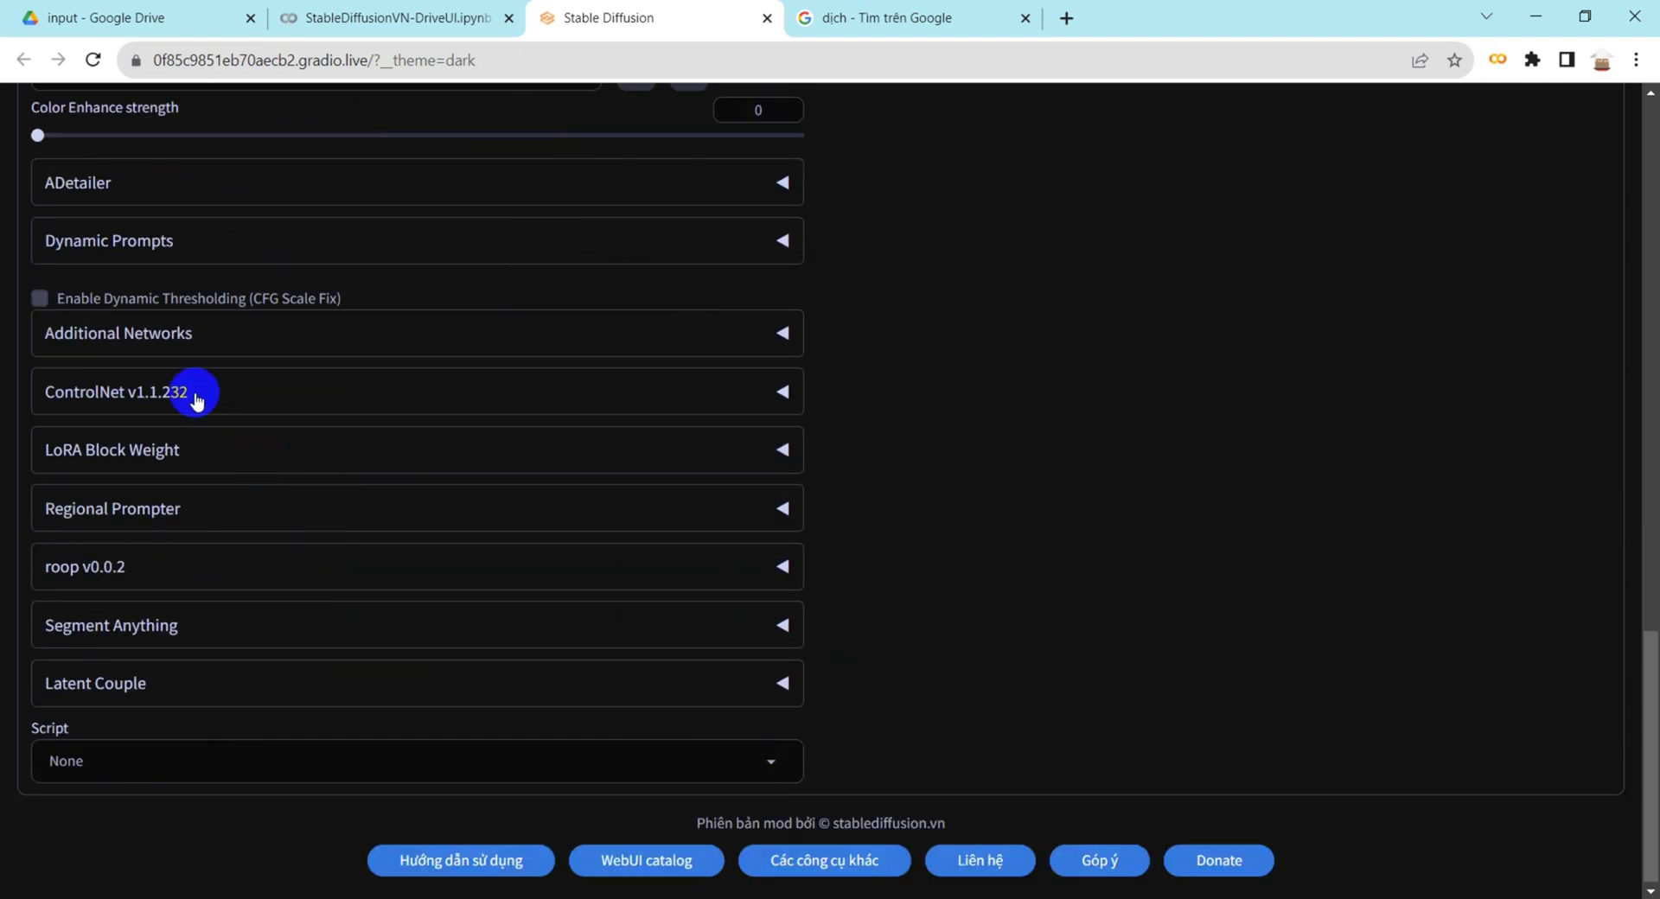
- In ControlNet Unit 0, turn on Pixel Perfect, choose the Canny control type and enable the unit
left_click(196, 396)
scroll(332, 572, "down", 1)
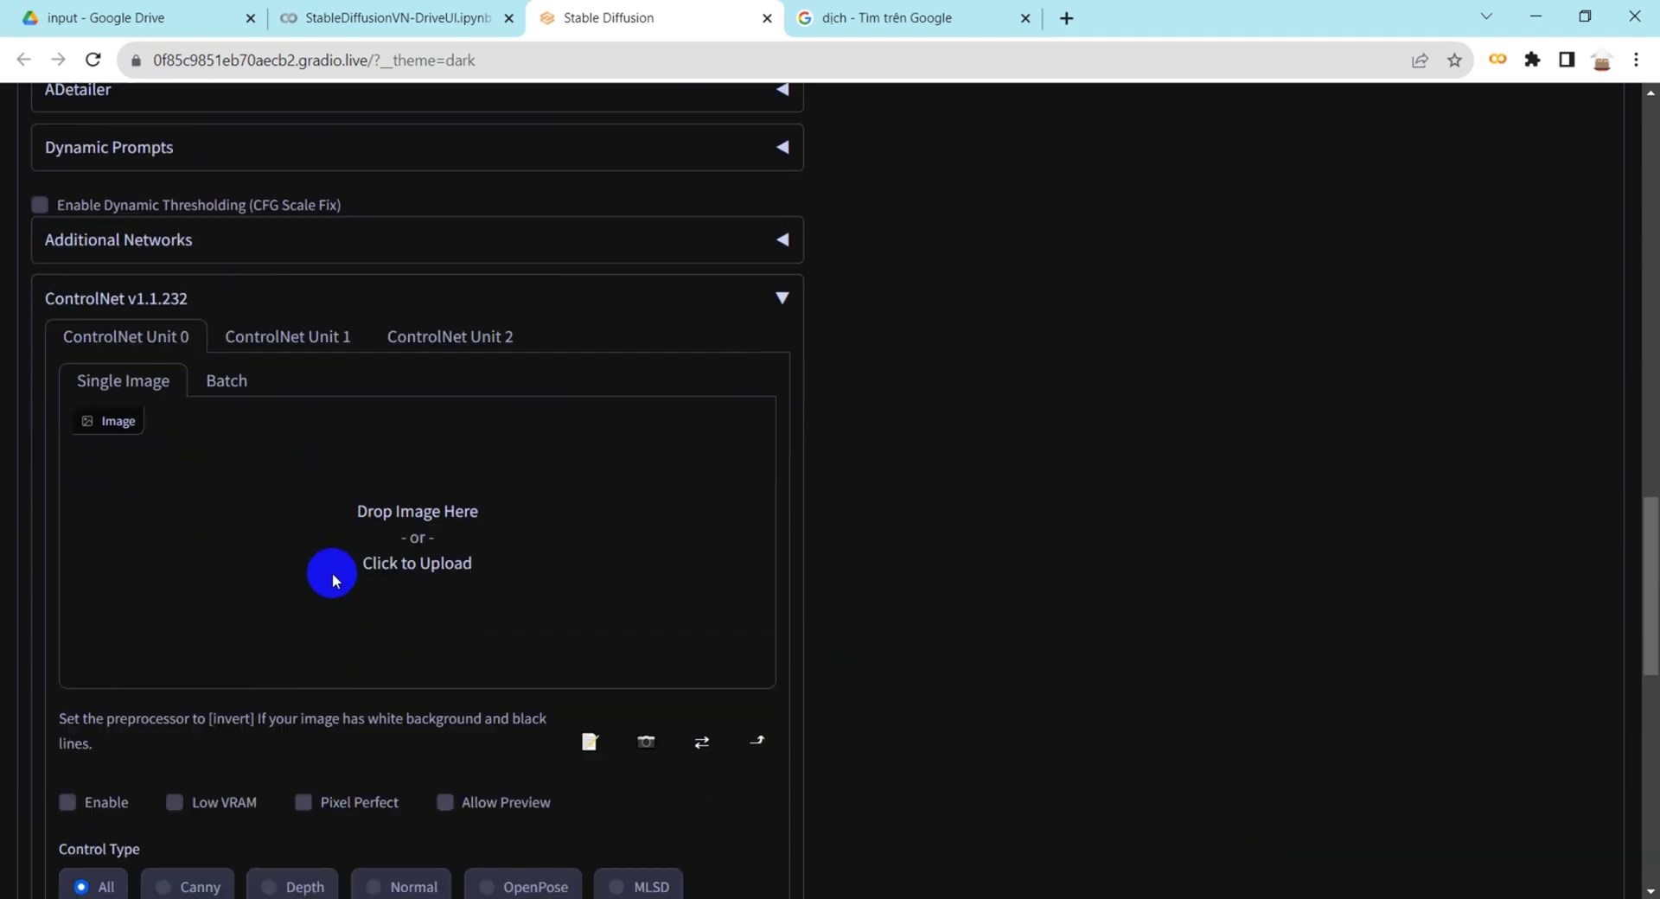
scroll(332, 572, "down", 1)
left_click(375, 666)
scroll(346, 623, "down", 3)
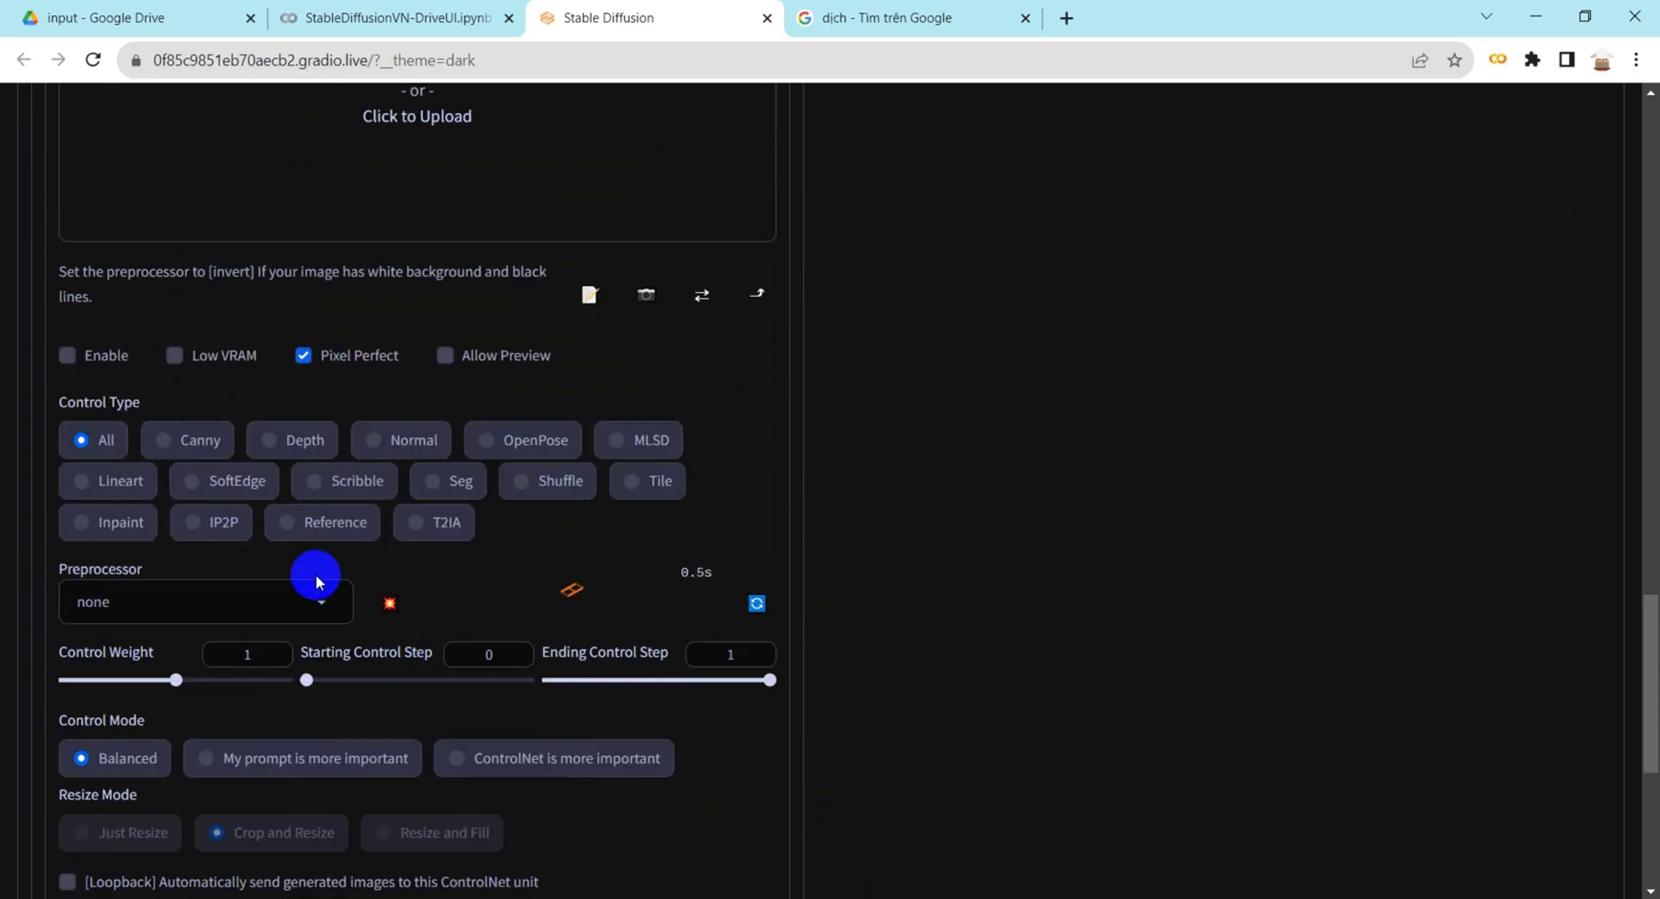
left_click(164, 439)
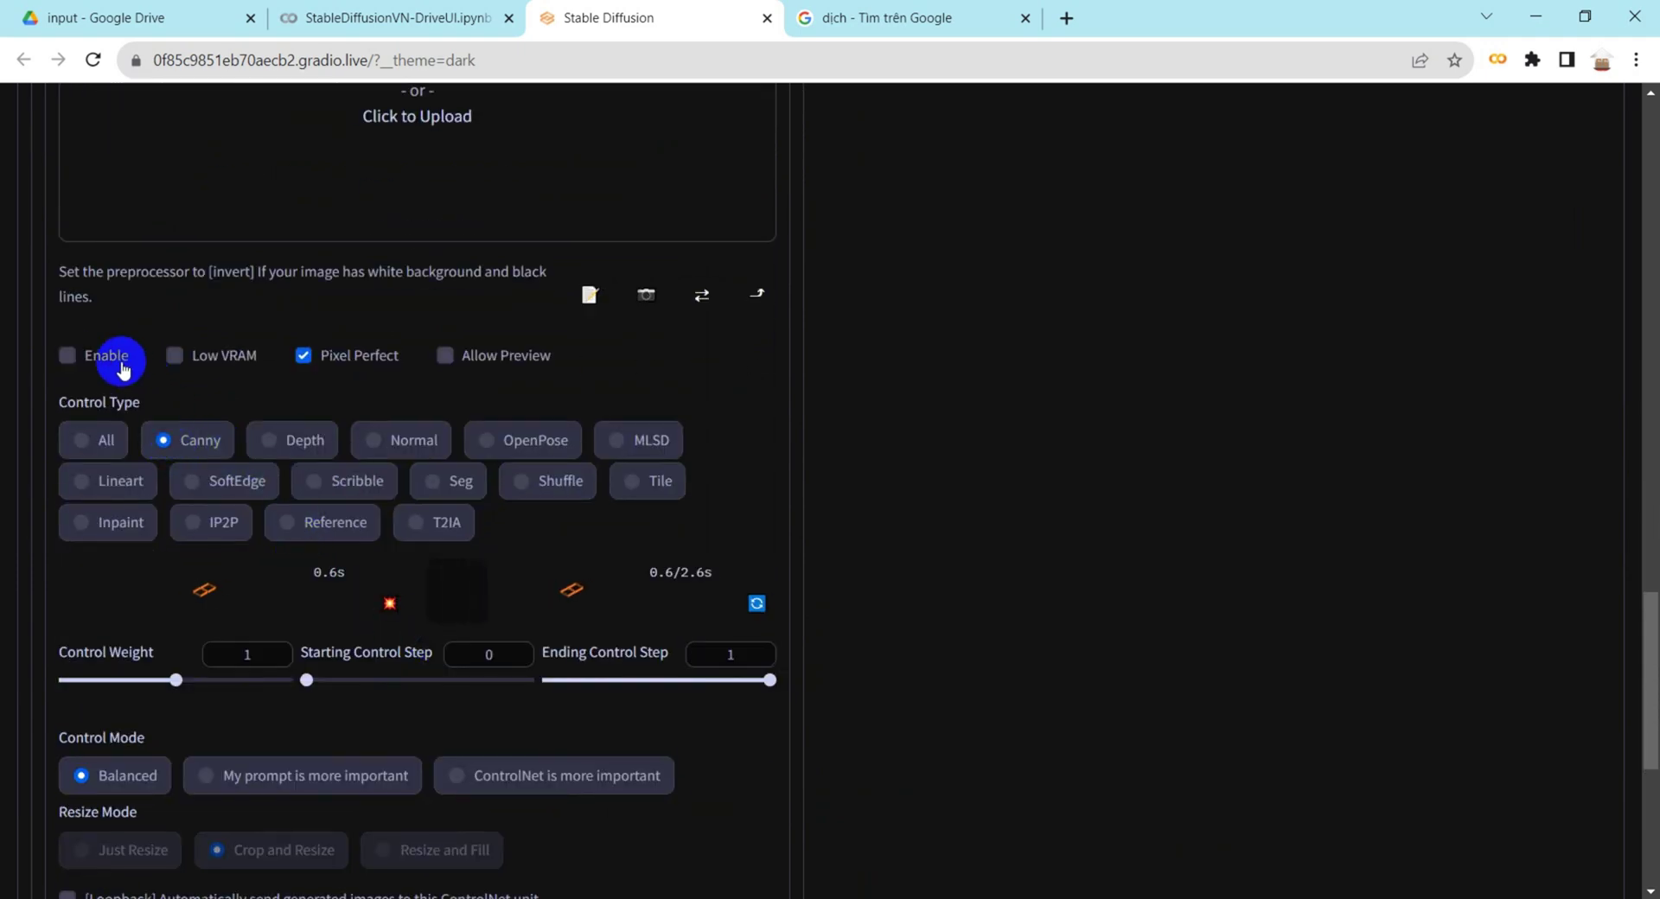
left_click(67, 355)
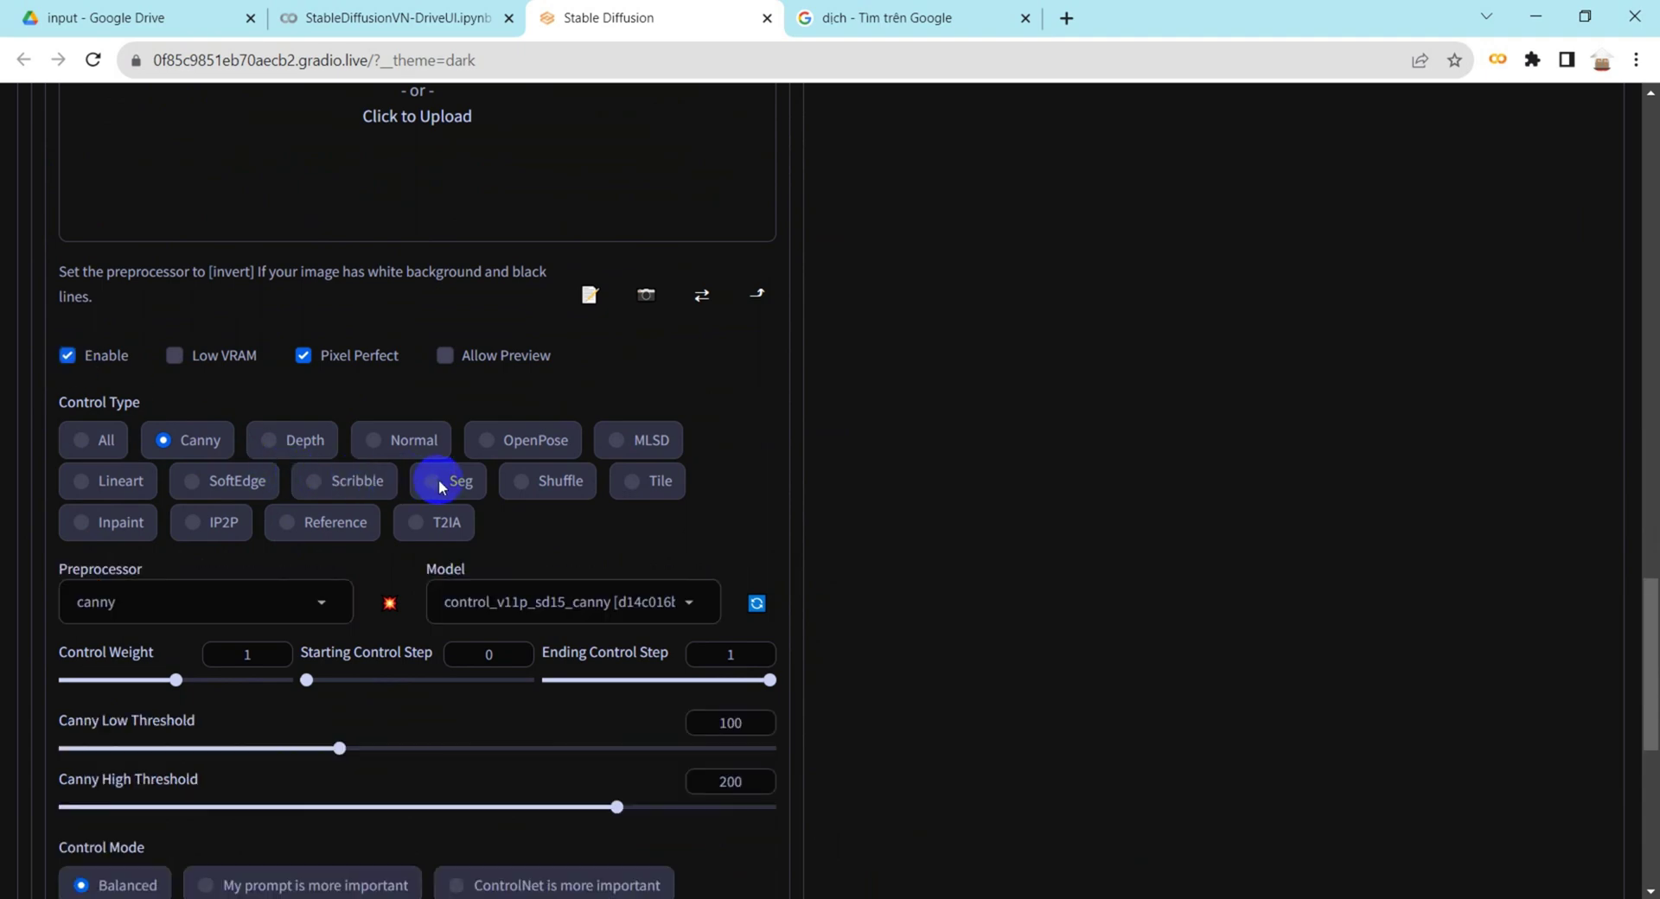
- In ControlNet Unit 1, turn on Pixel Perfect, choose the Tile control type and enable the unit
scroll(437, 480, "up", 3)
left_click(327, 208)
scroll(456, 407, "down", 4)
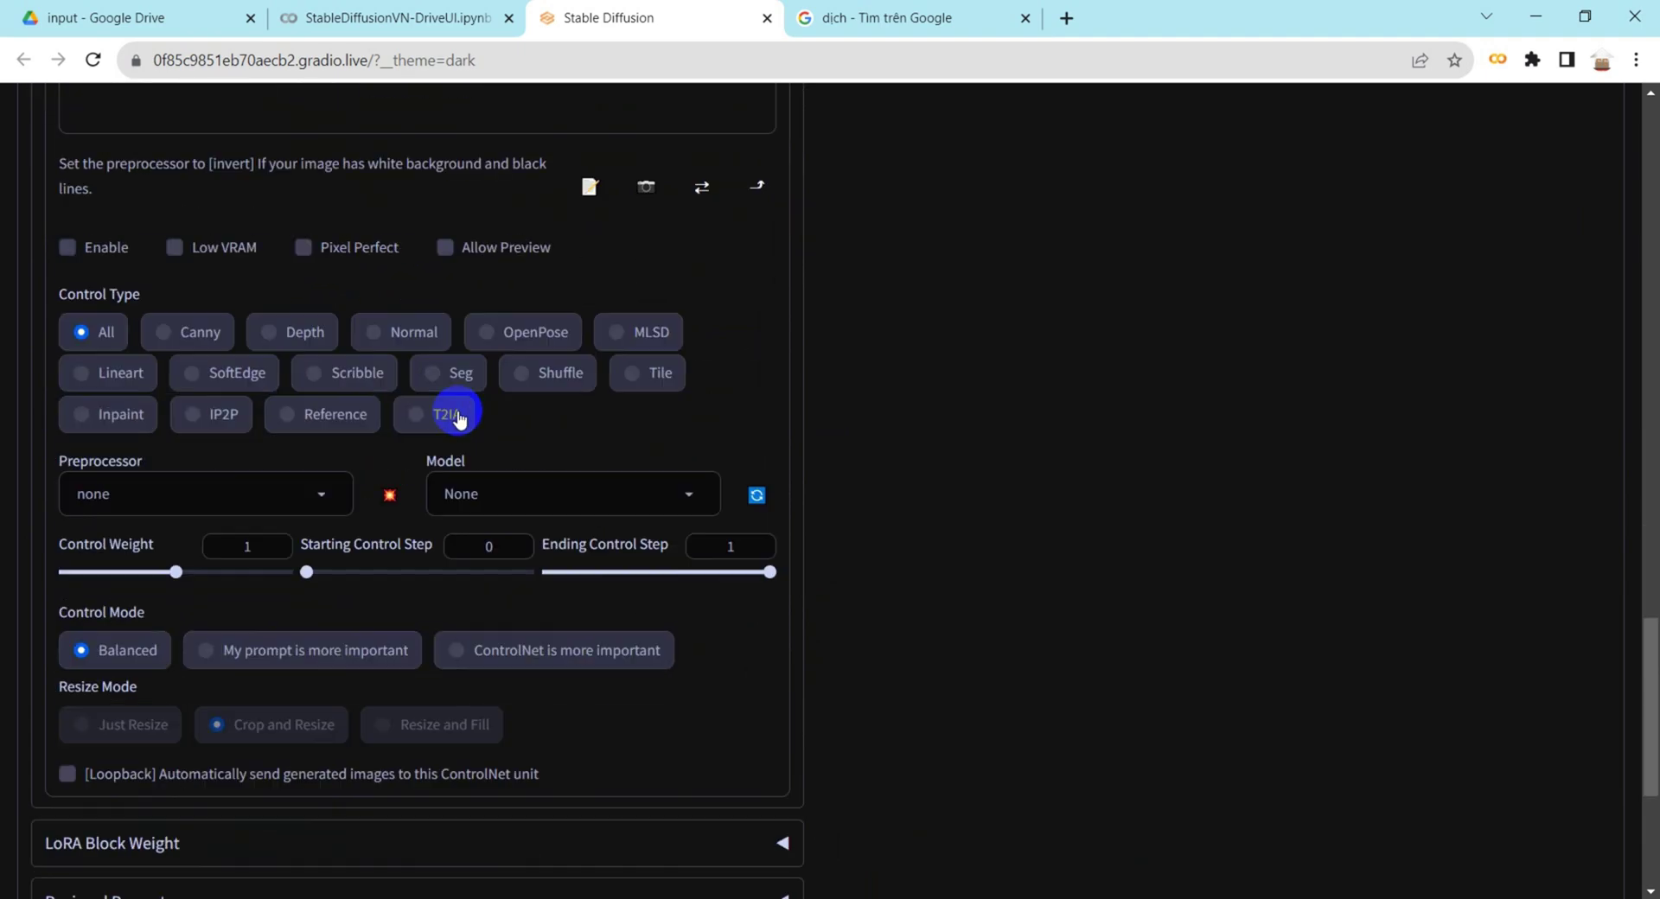
left_click(309, 254)
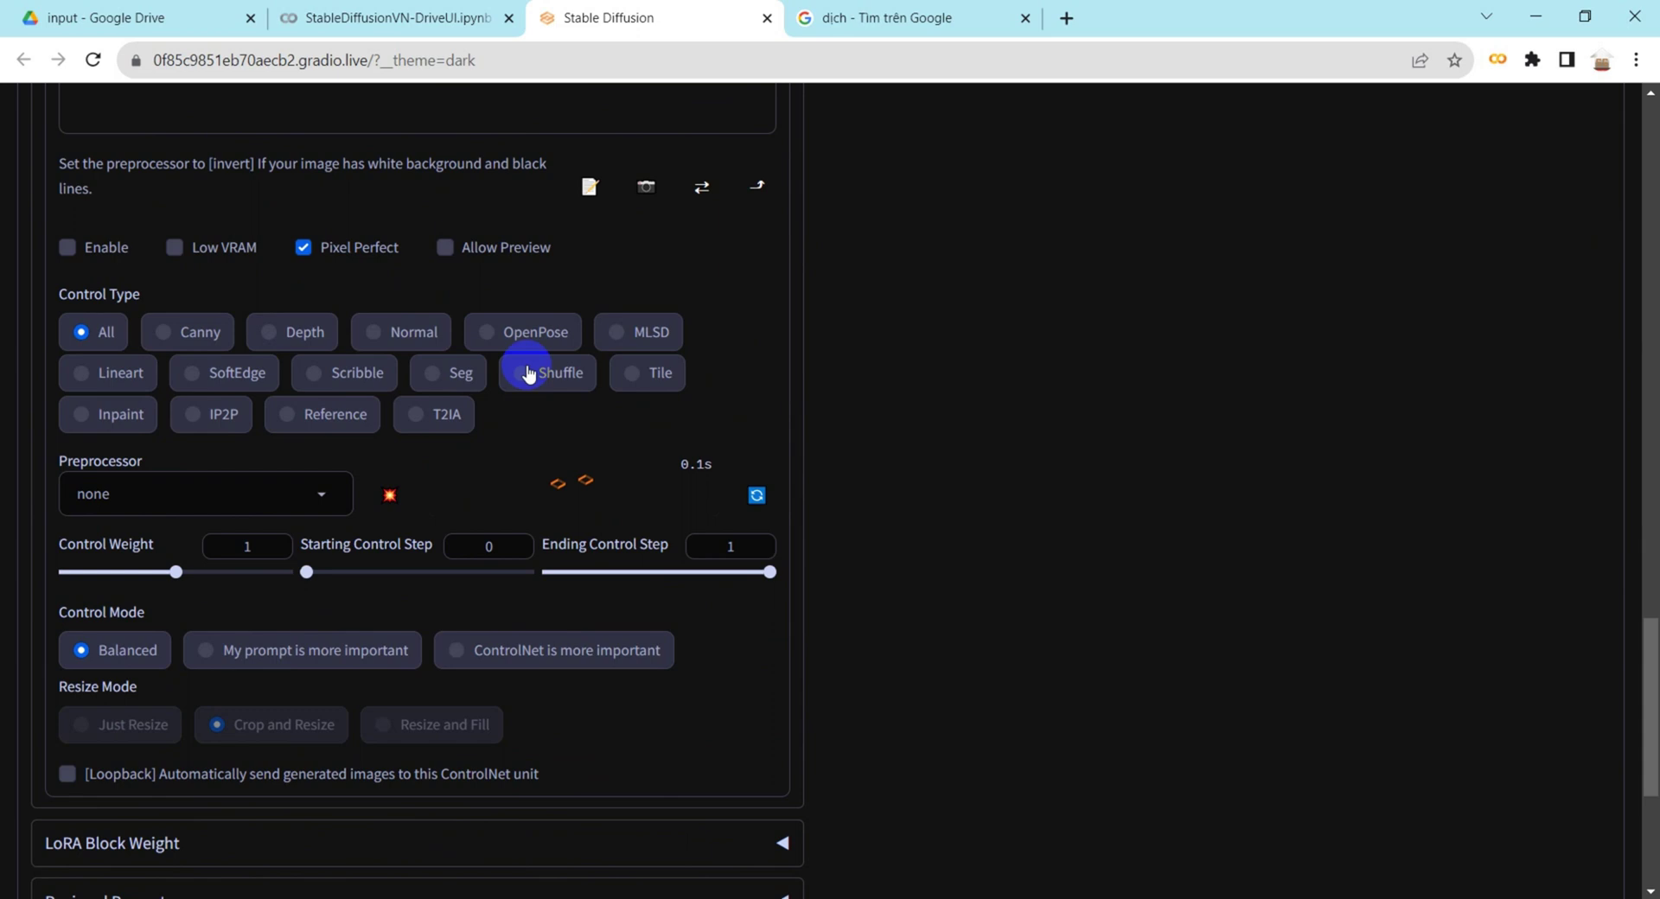
left_click(632, 380)
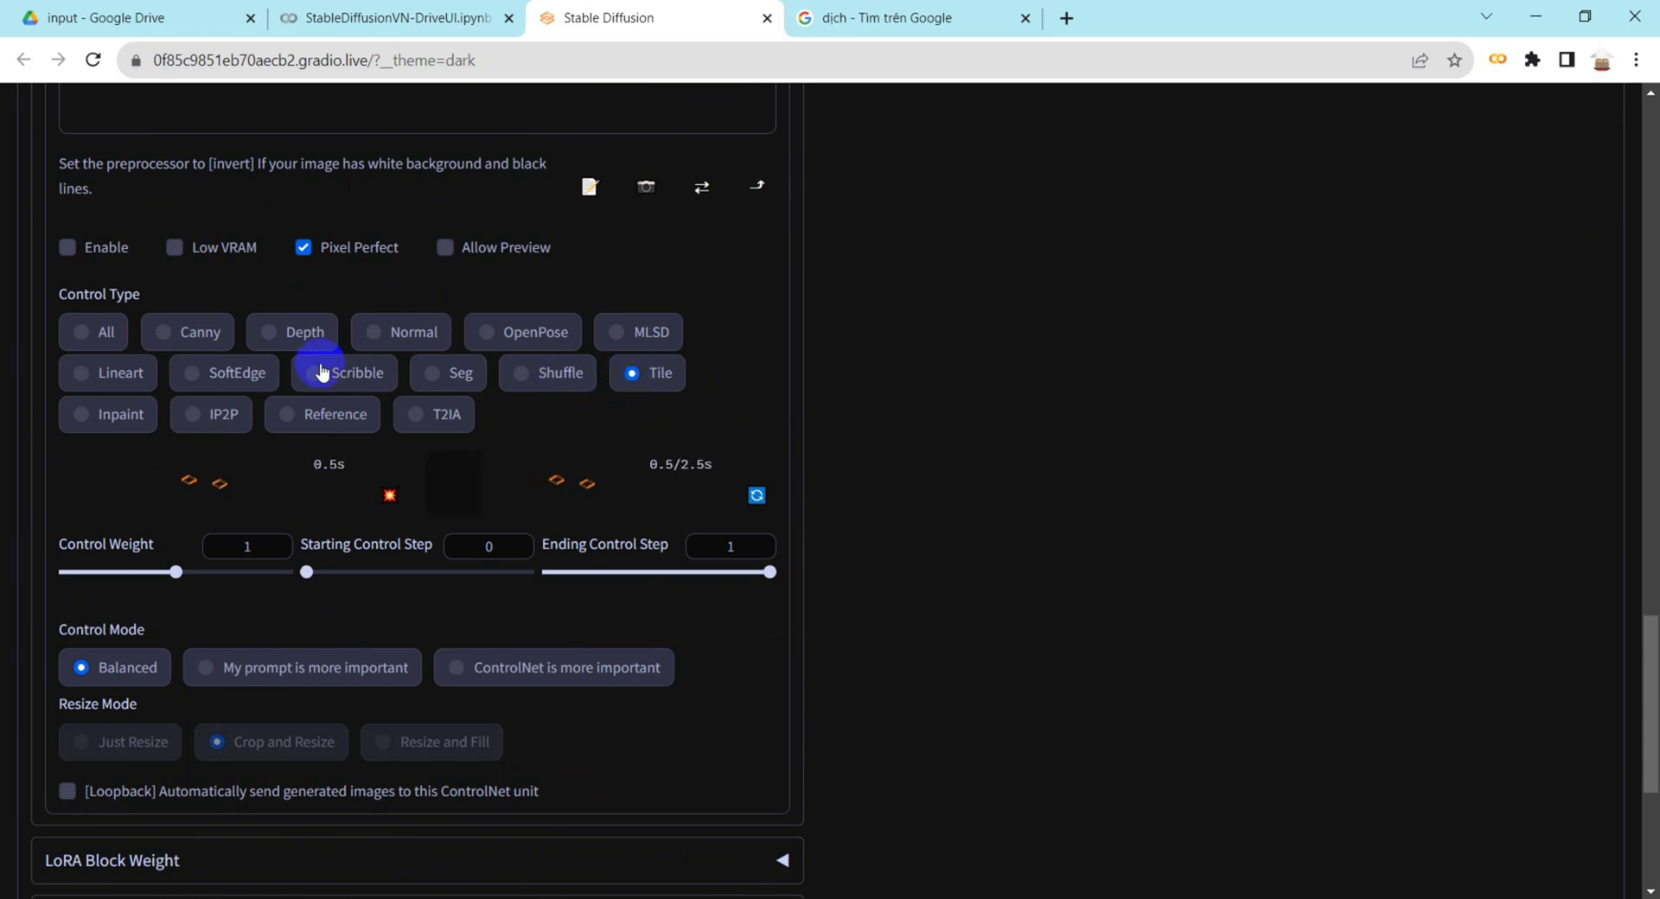
left_click(69, 248)
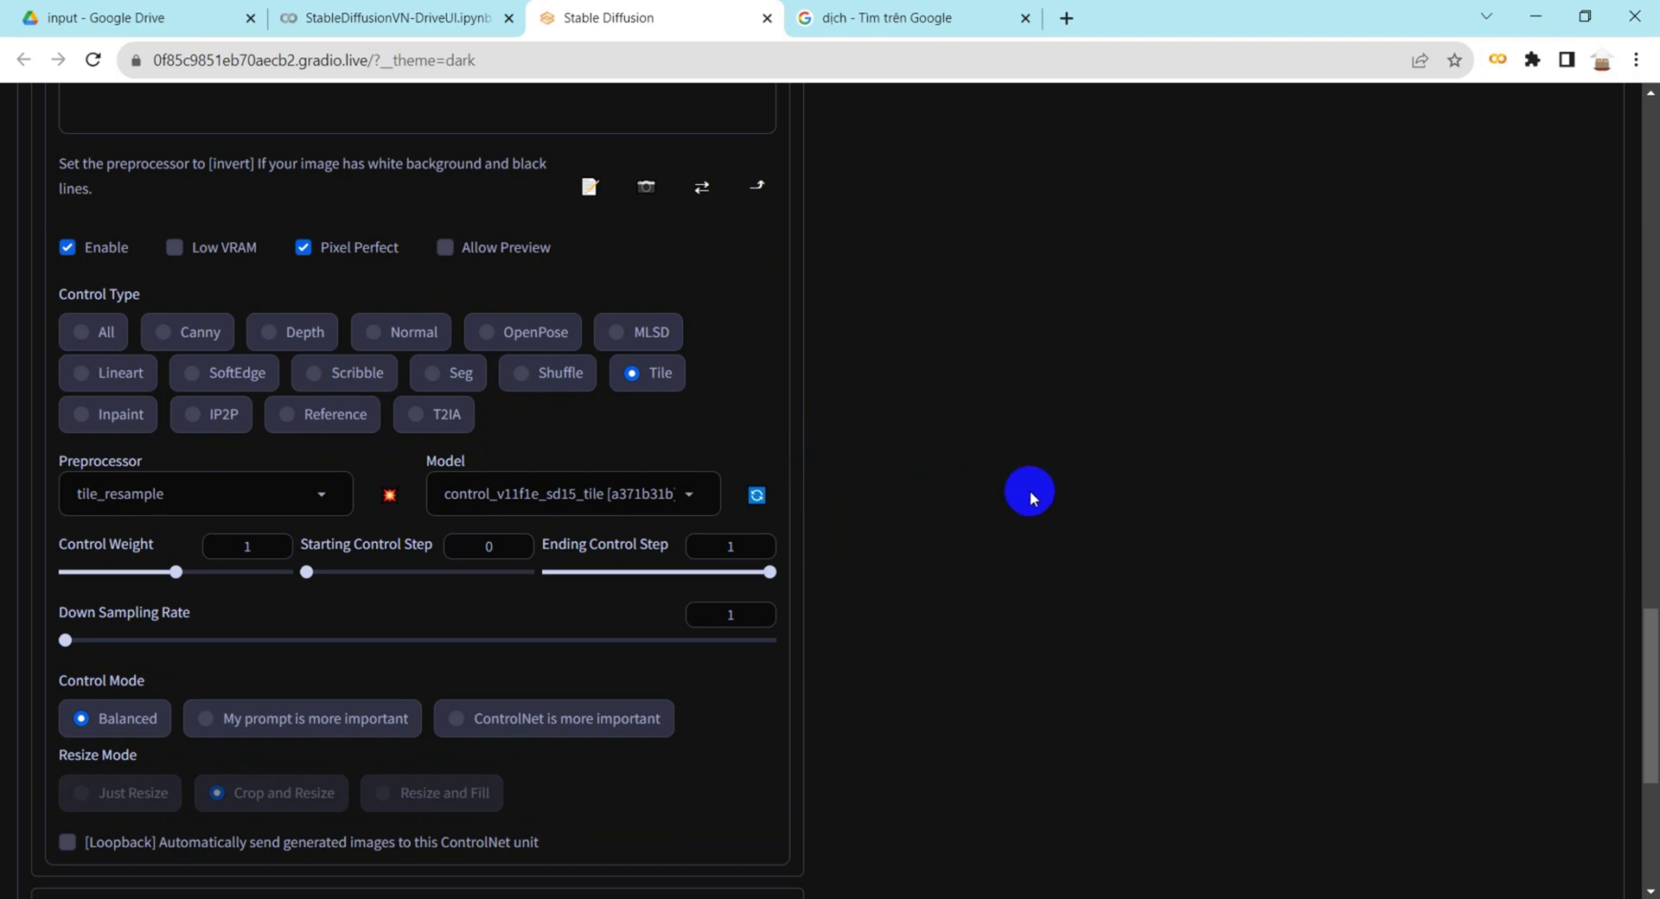
- Check the img2img and ControlNet settings and generate a test image from the keyframe grid
scroll(1029, 495, "up", 15)
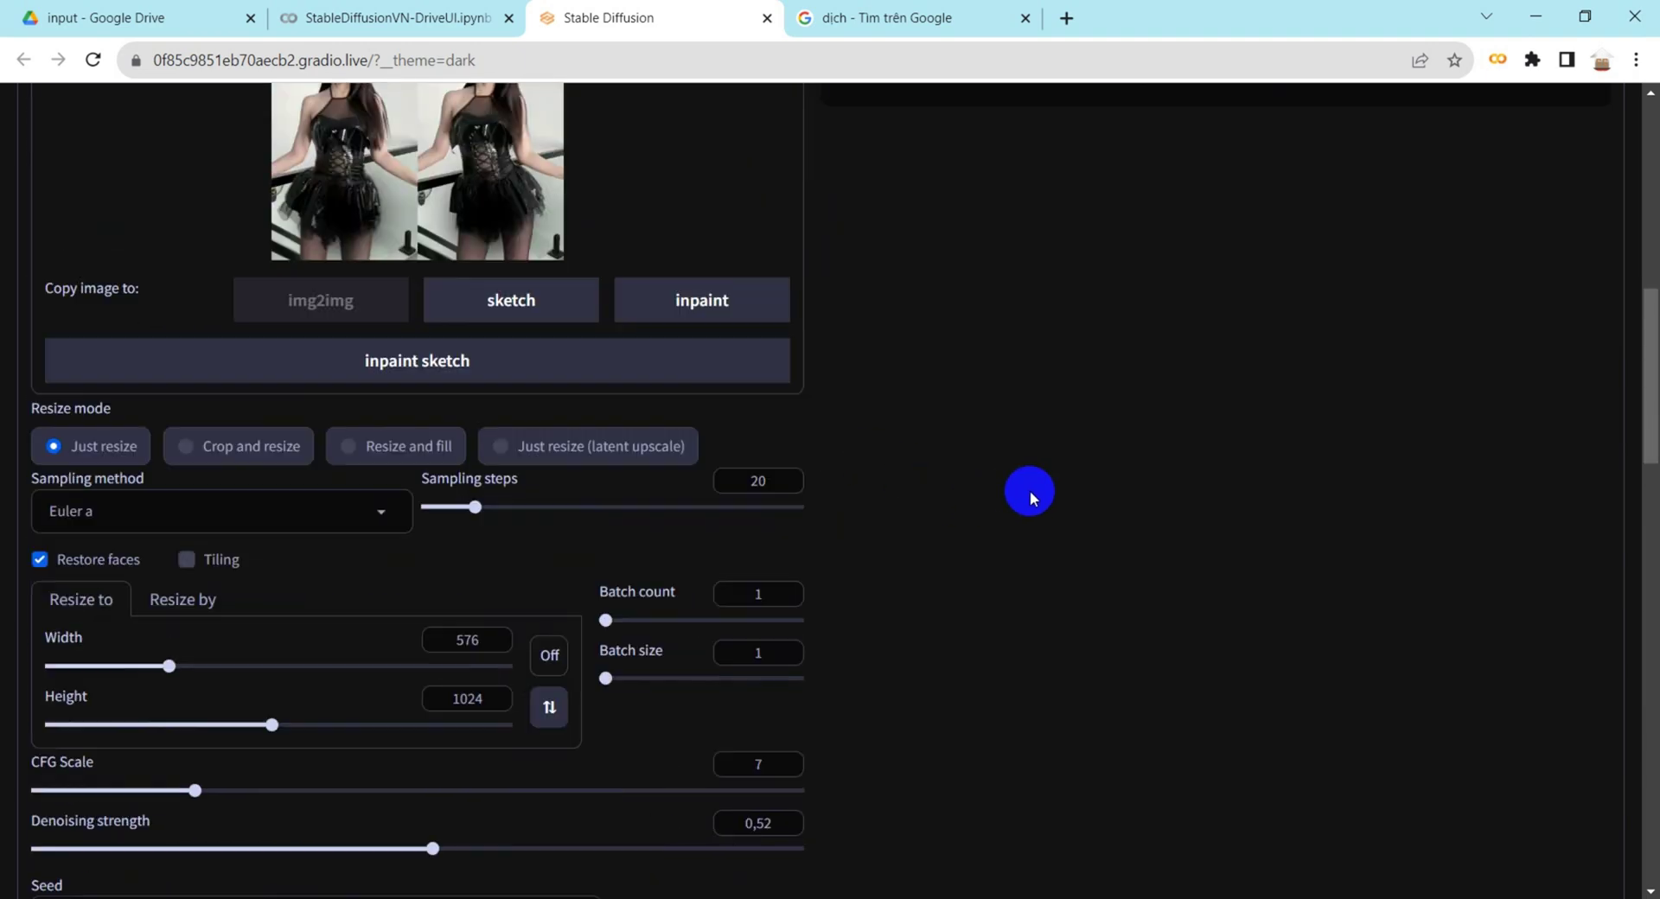
scroll(1030, 493, "up", 8)
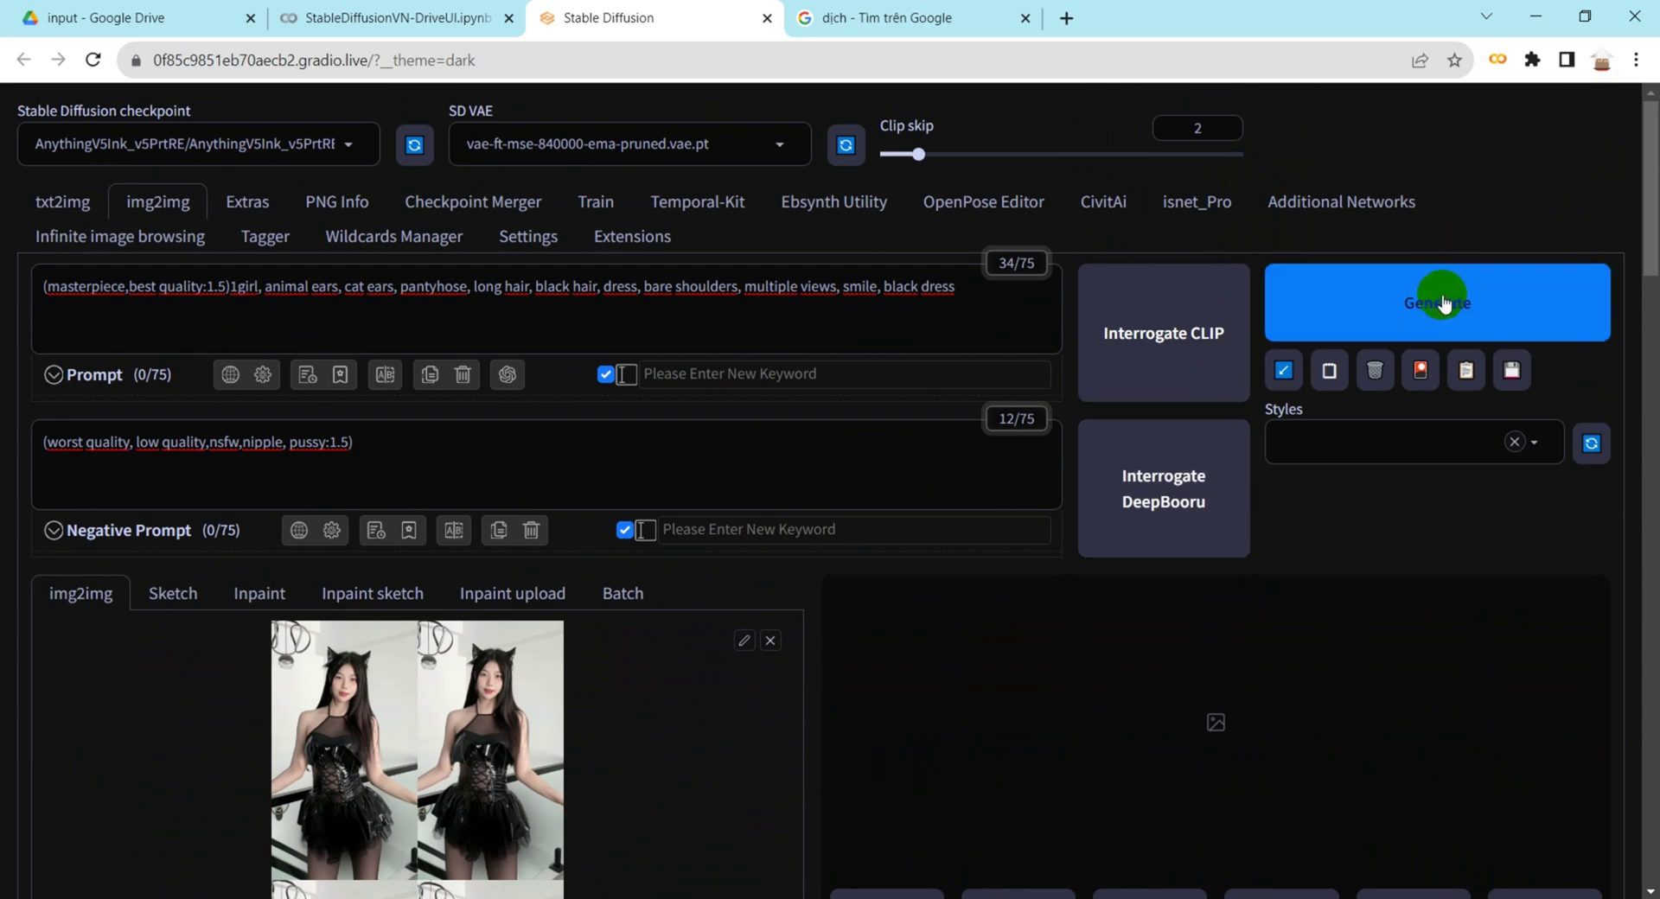
scroll(1431, 315, "down", 6)
scroll(899, 503, "down", 5)
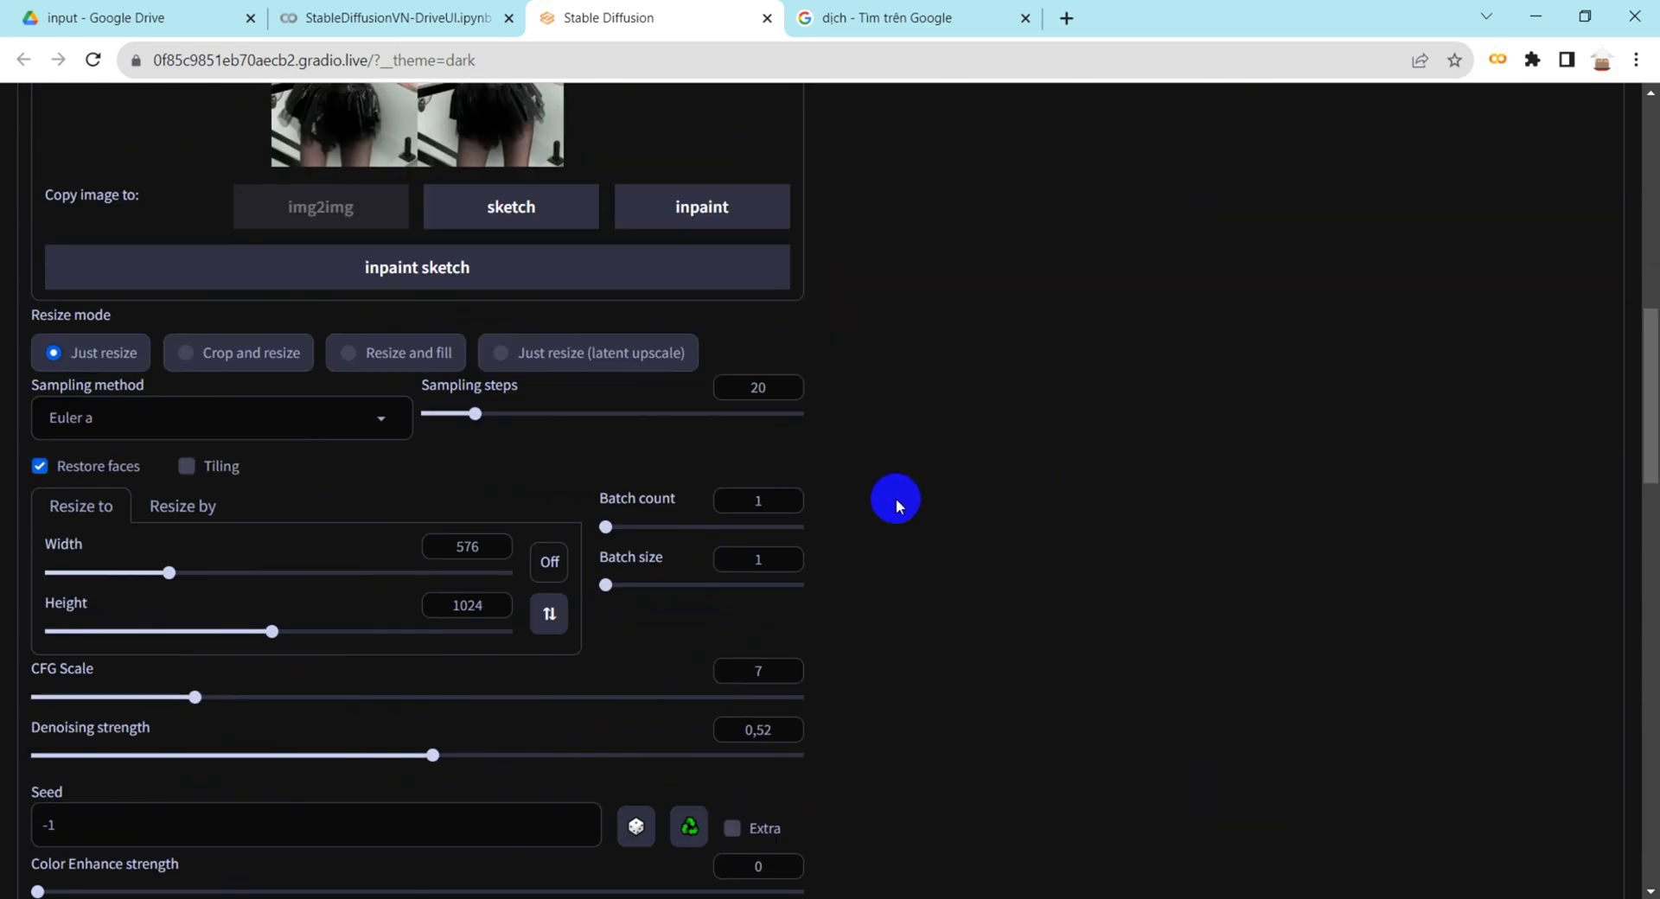
scroll(896, 504, "down", 17)
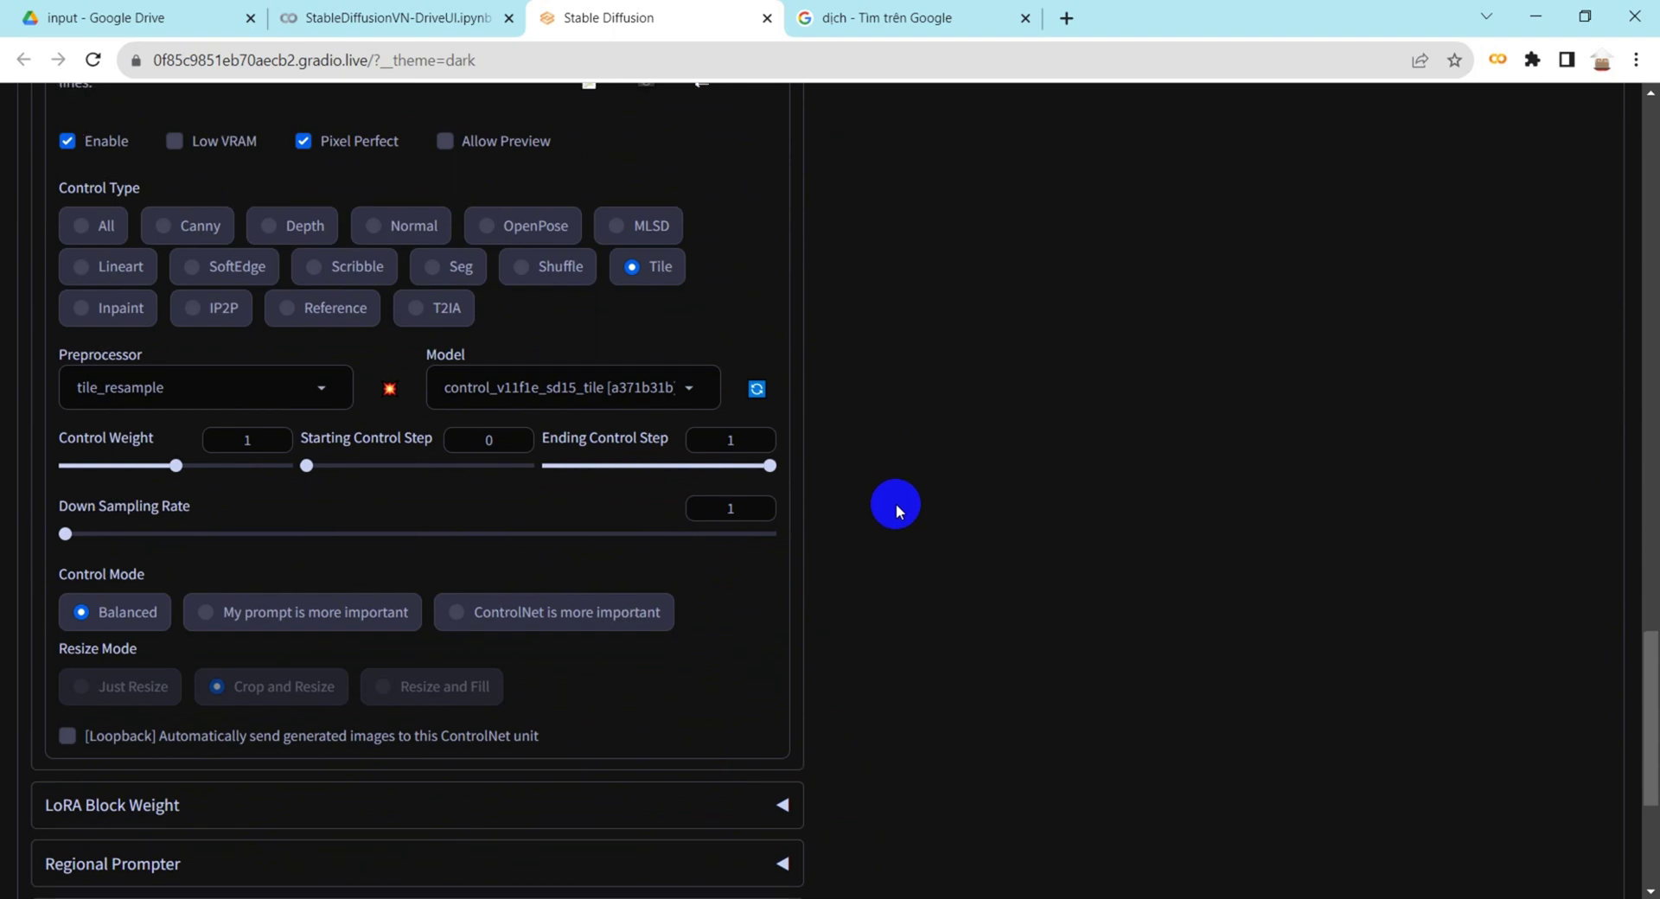
scroll(896, 504, "up", 20)
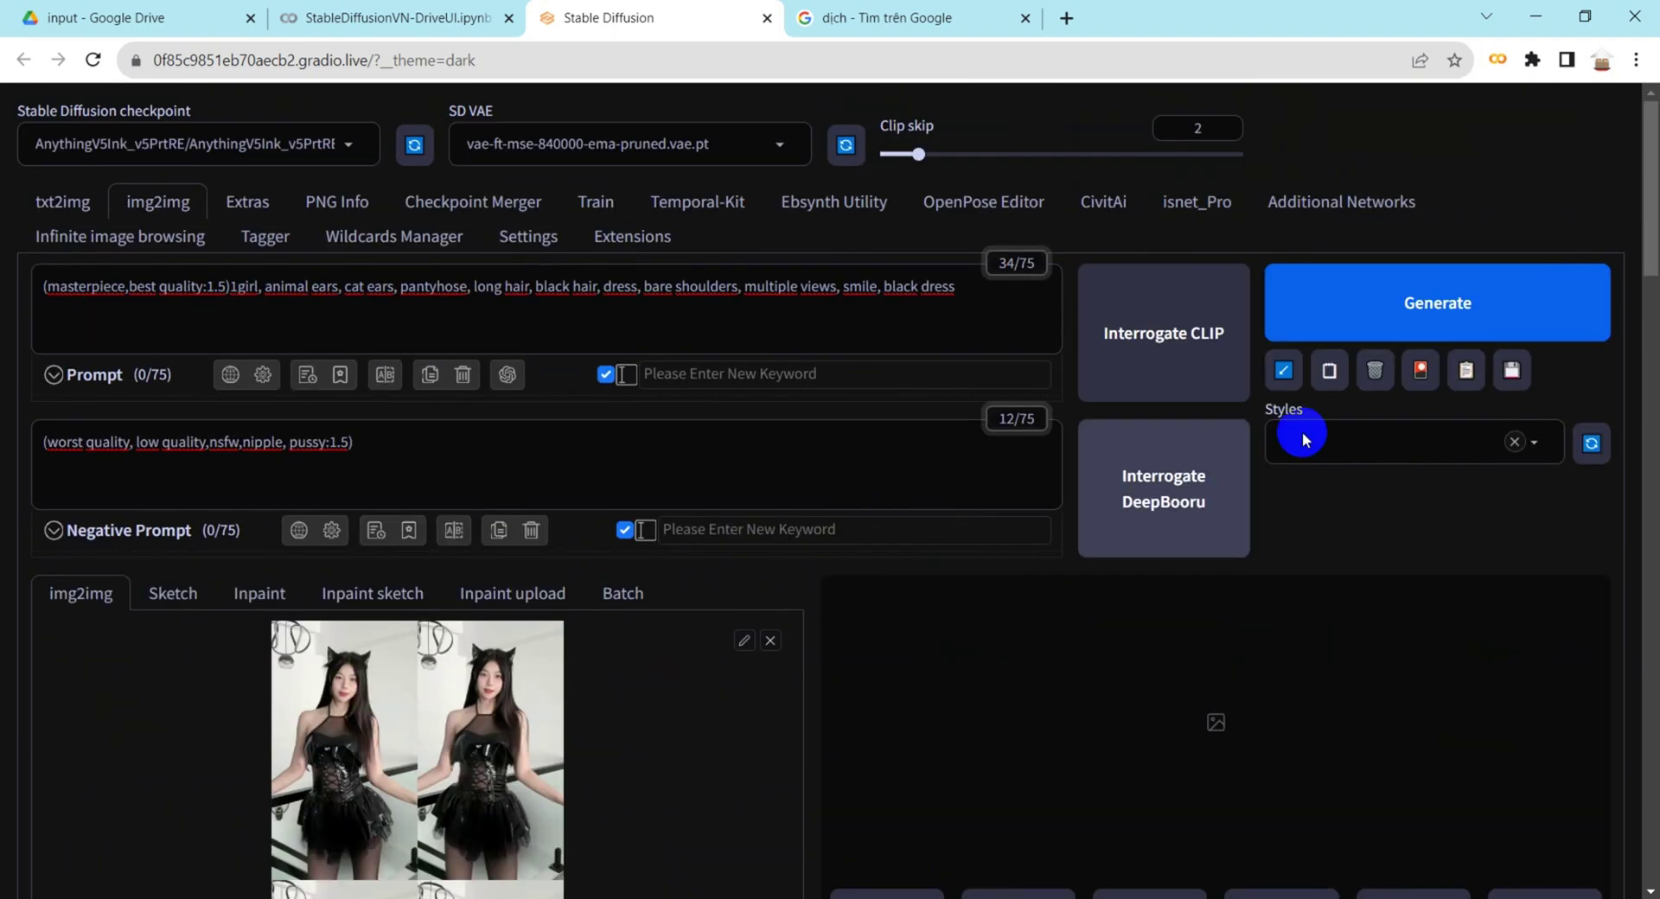
left_click(1379, 319)
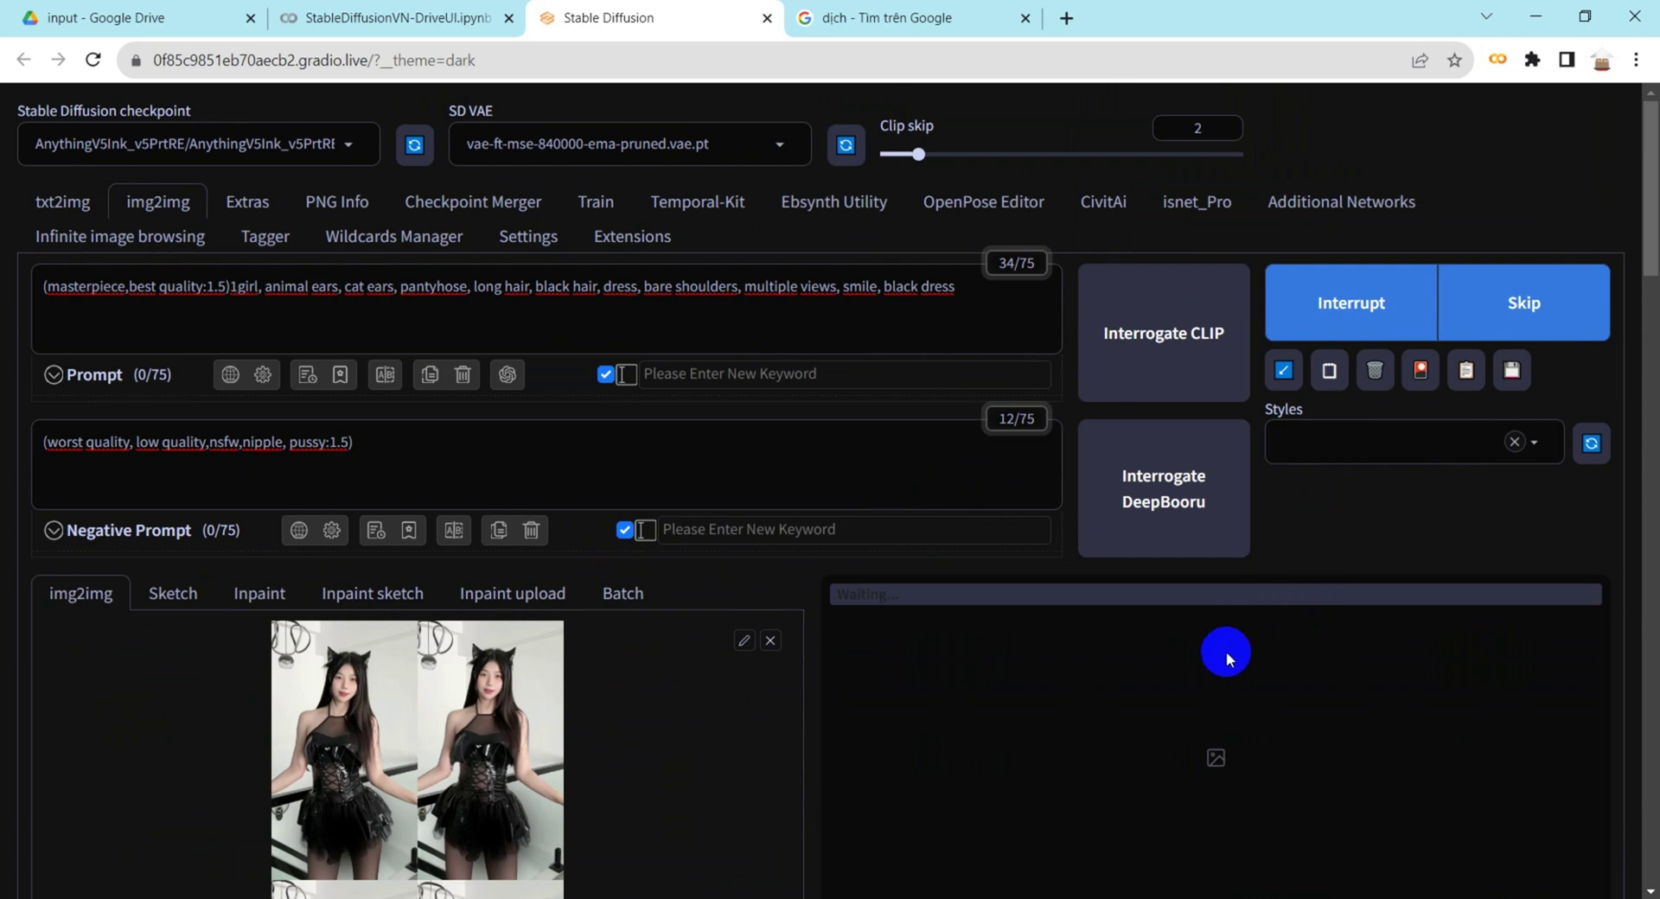
scroll(1228, 657, "down", 3)
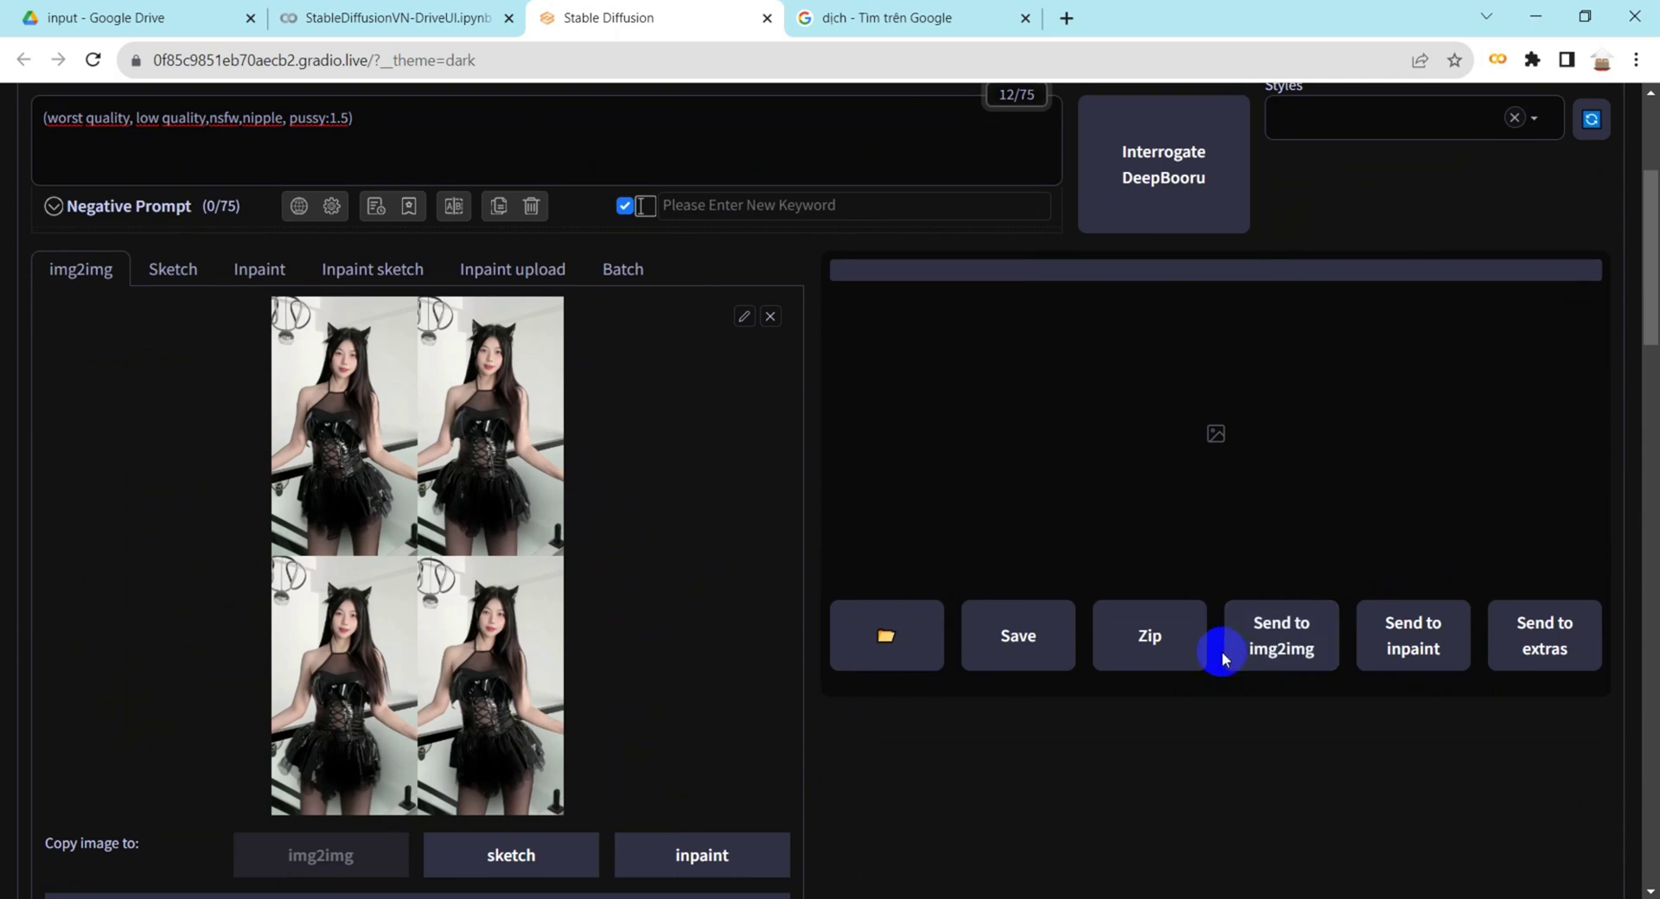
left_click(350, 17)
left_click(578, 17)
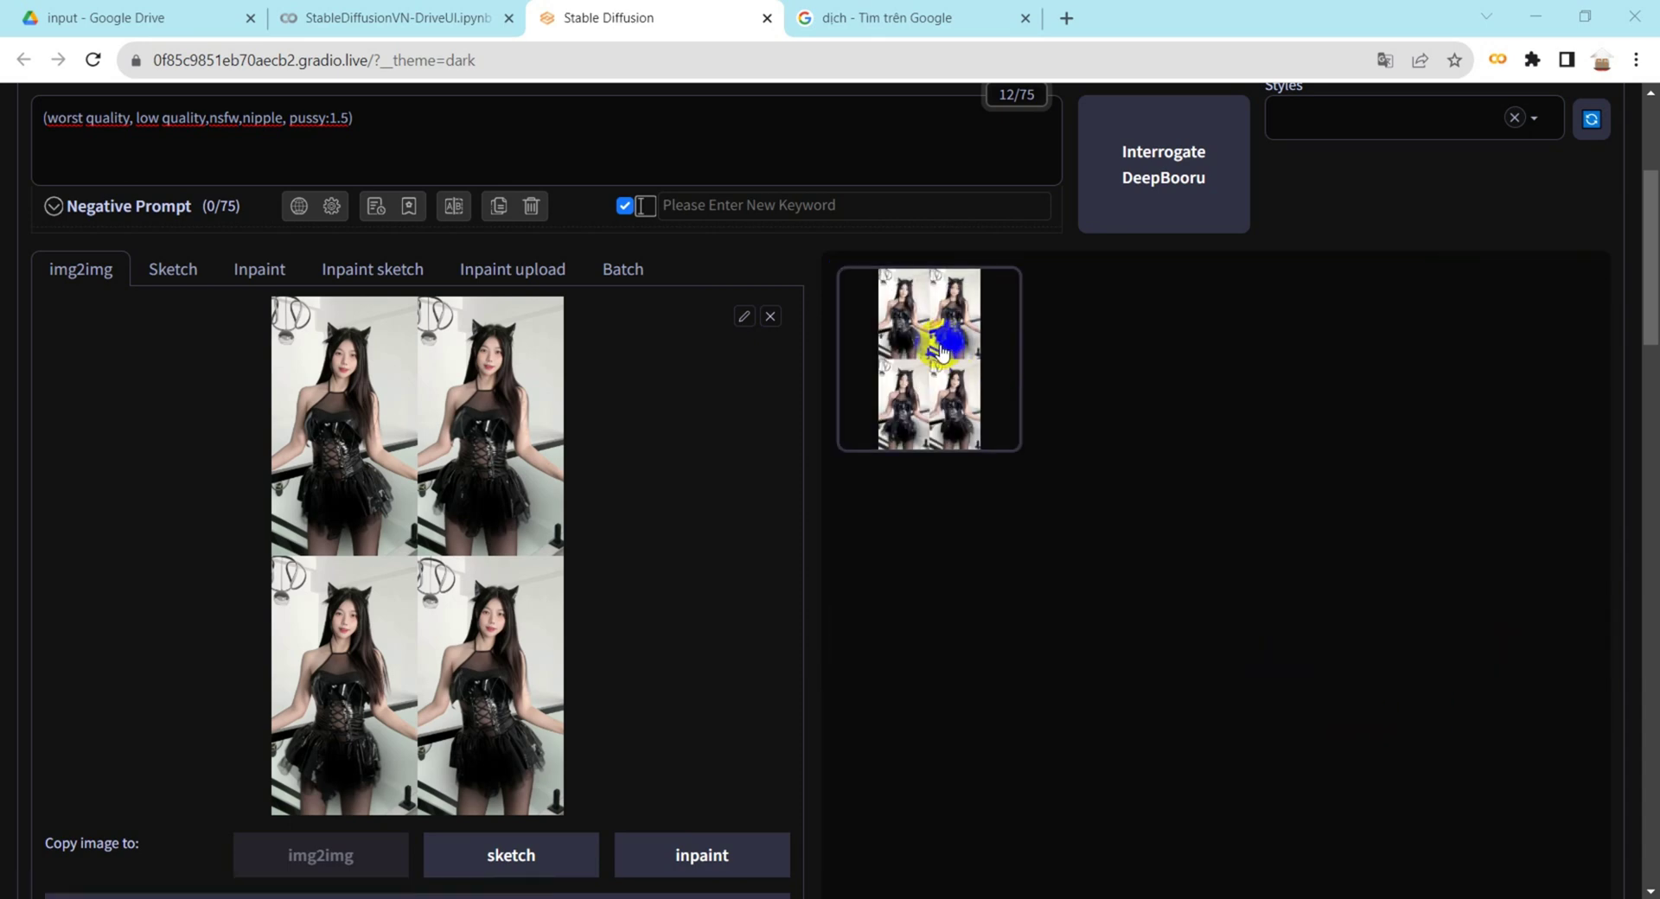
- Enlarge the generated keyframe grid to full size and examine the faces and outfit in all four frames
left_click(952, 352)
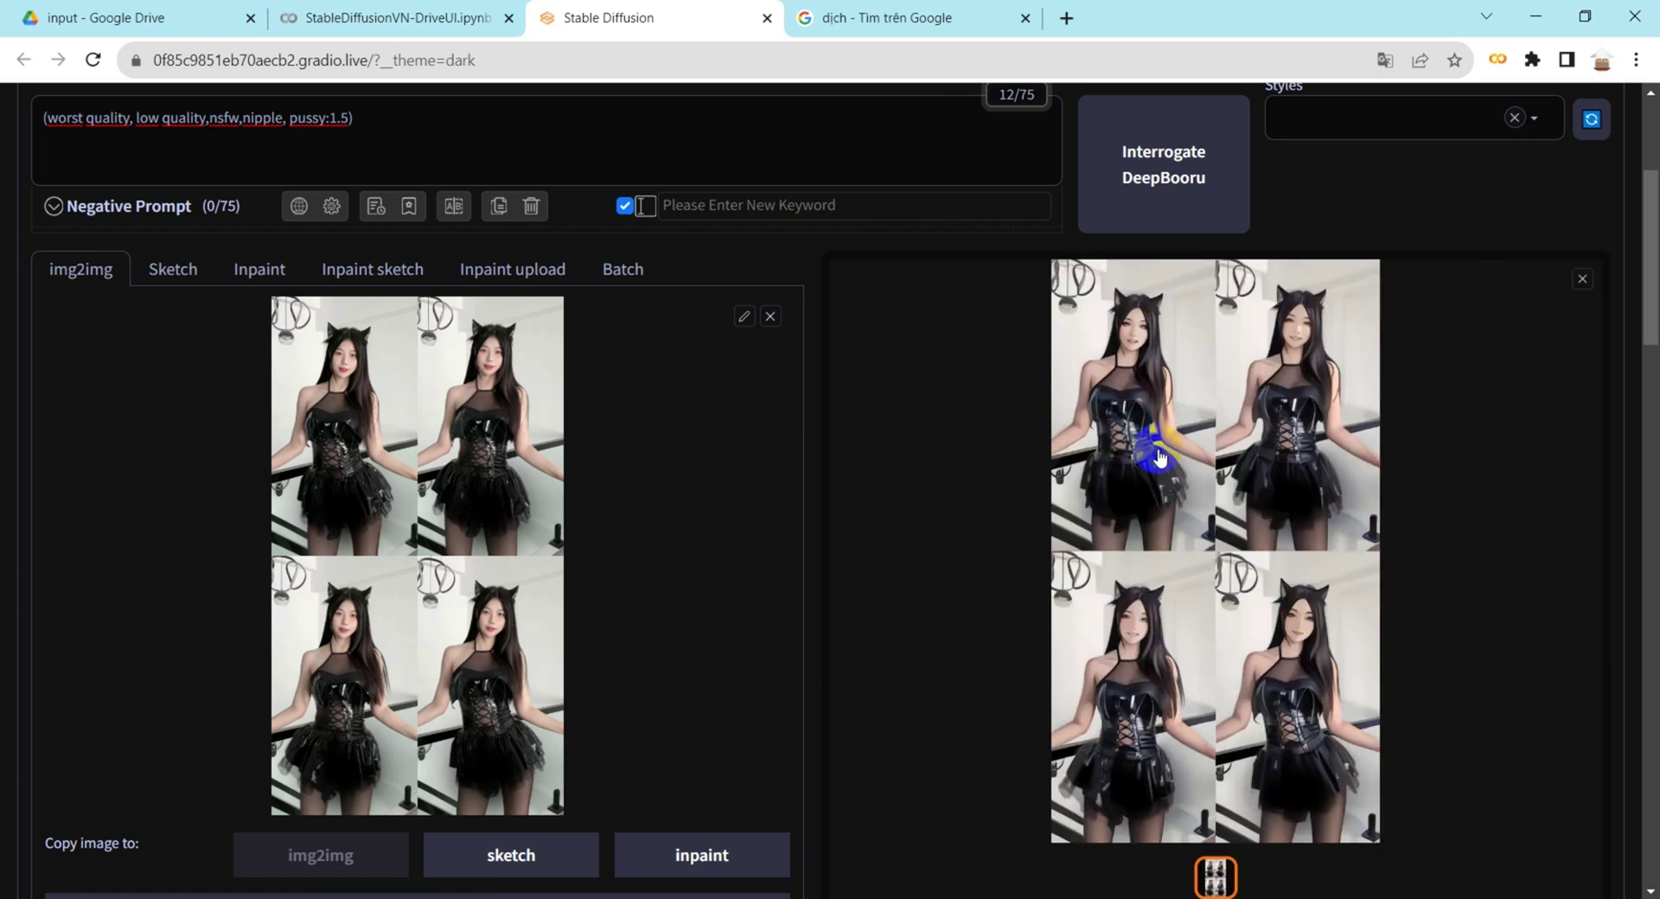
left_click(1251, 478)
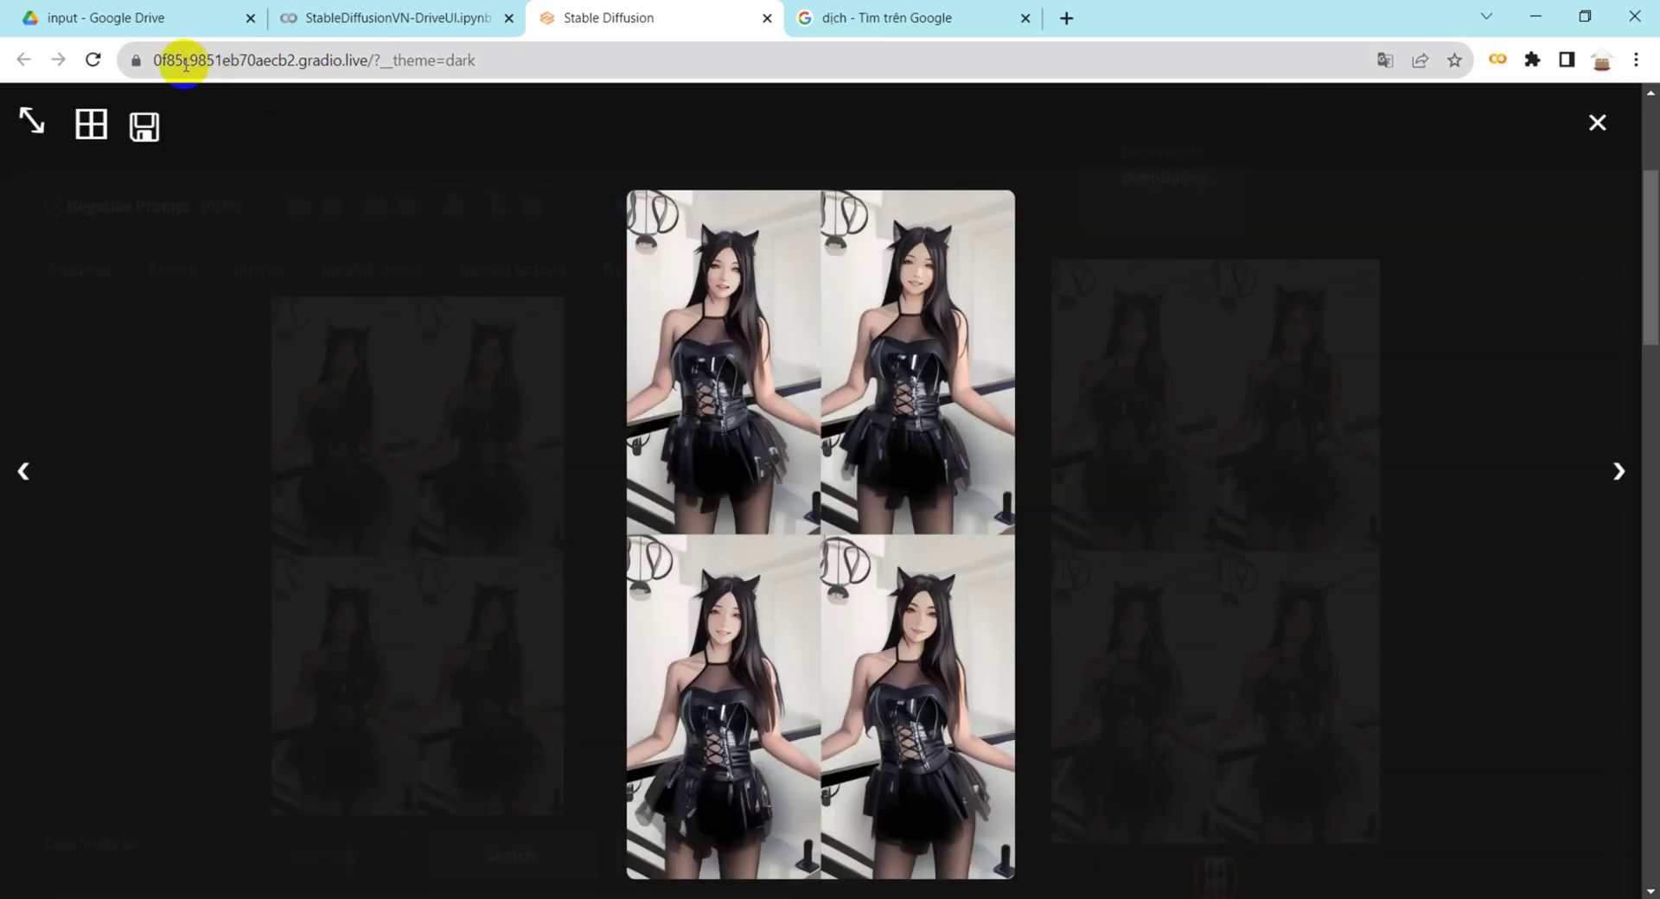
left_click(30, 134)
scroll(943, 398, "down", 4)
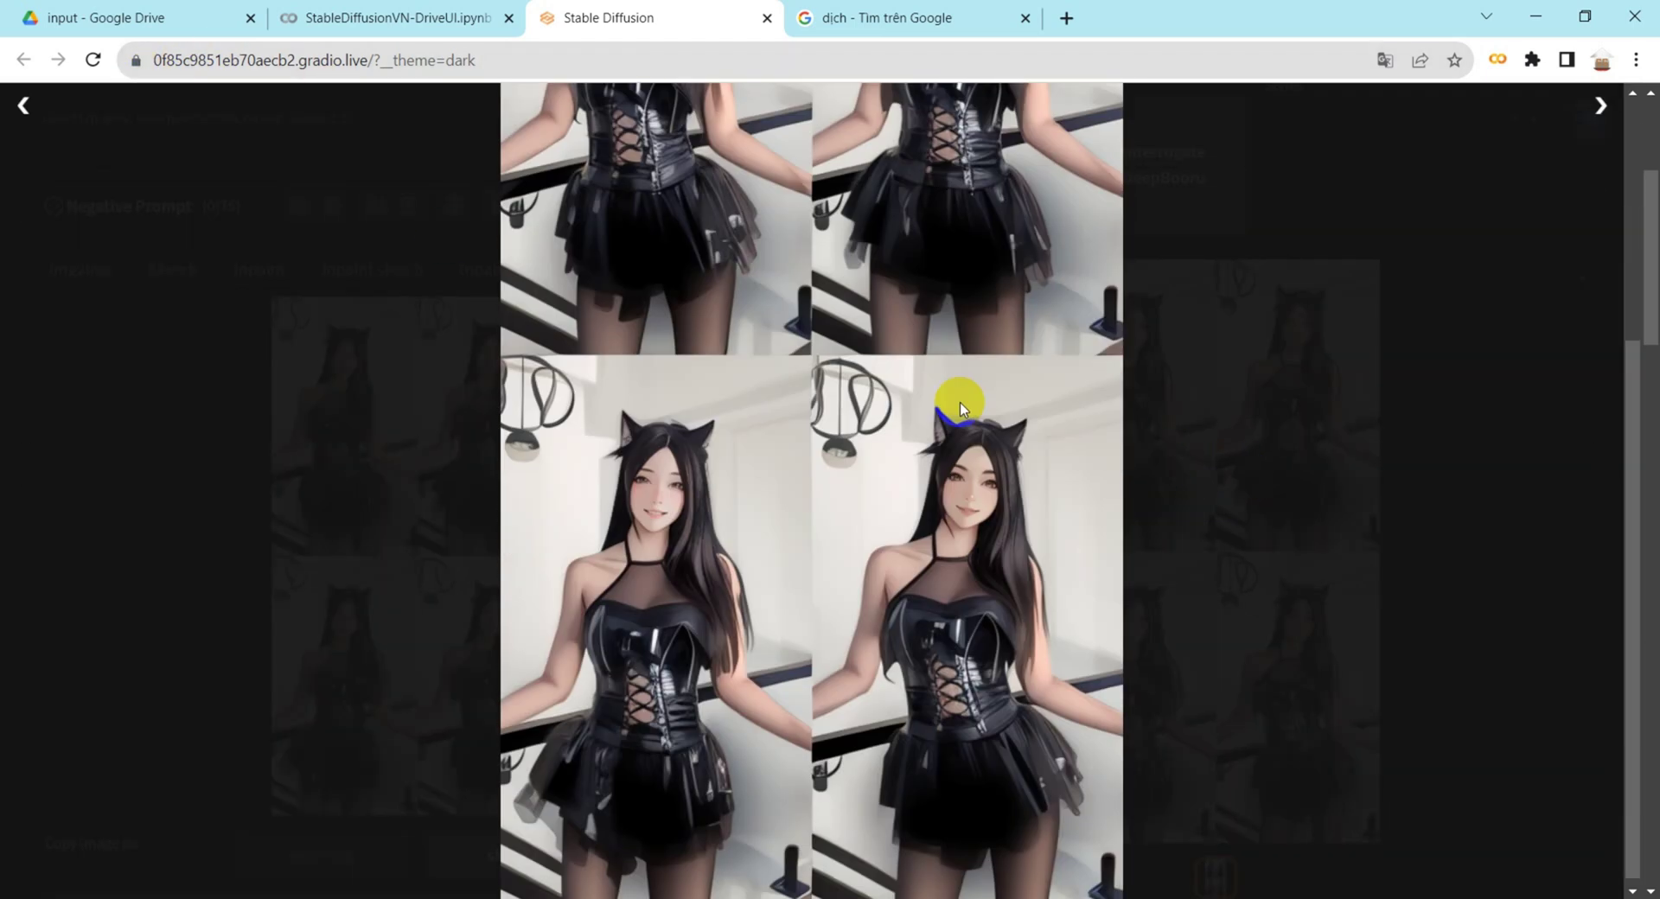
left_click(984, 424)
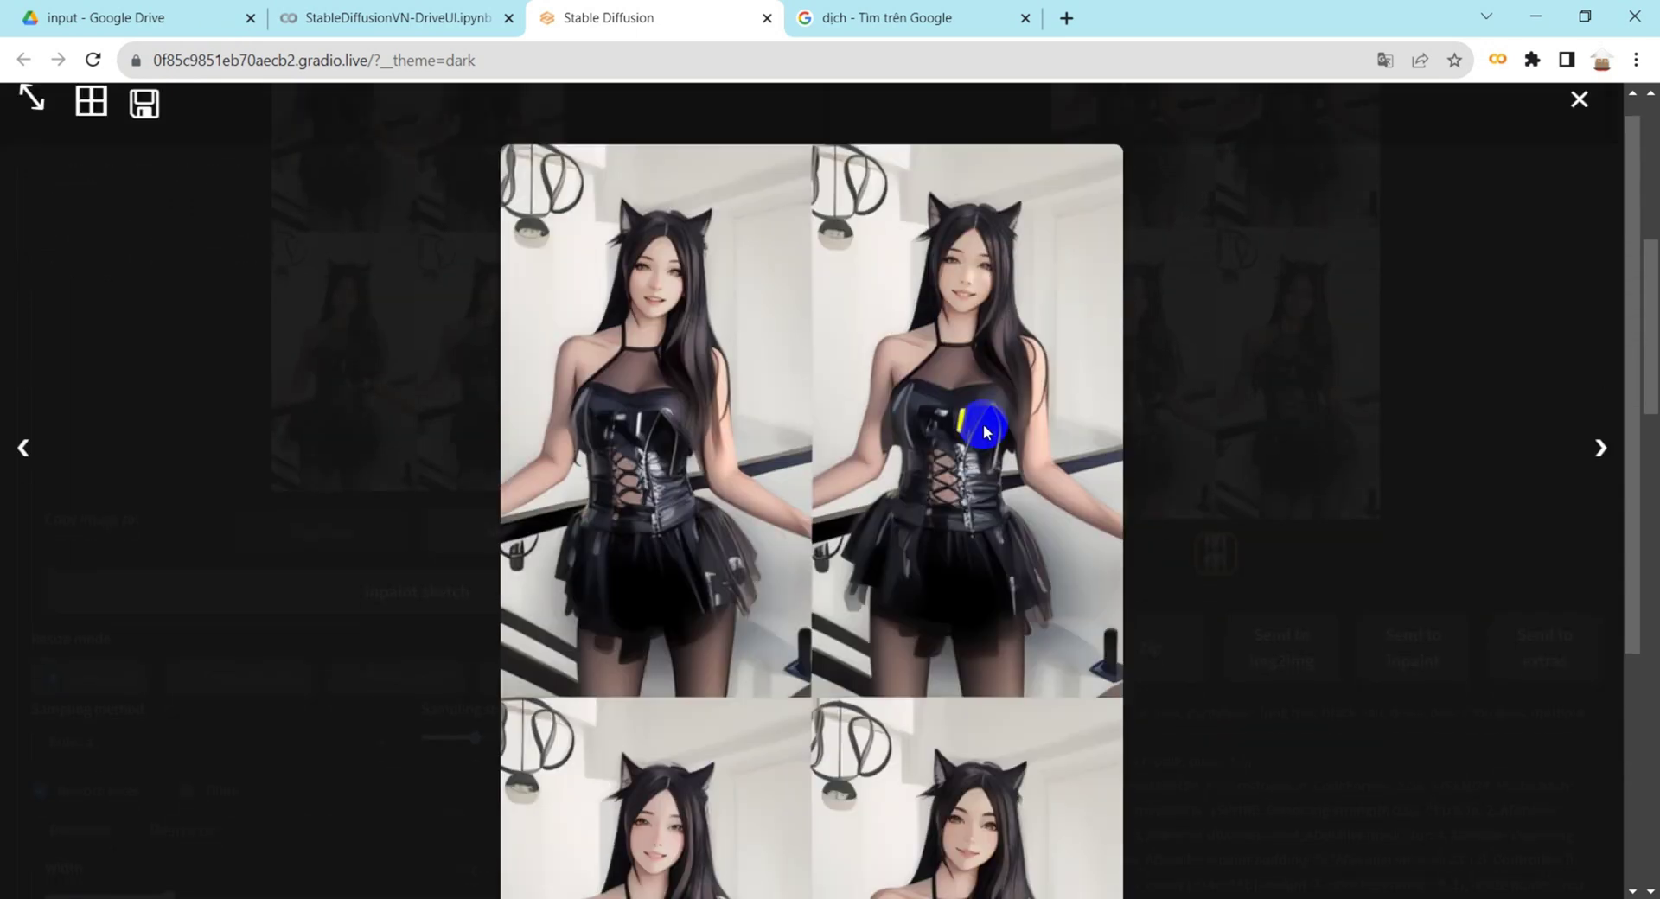
left_click(1436, 293)
scroll(922, 464, "up", 4)
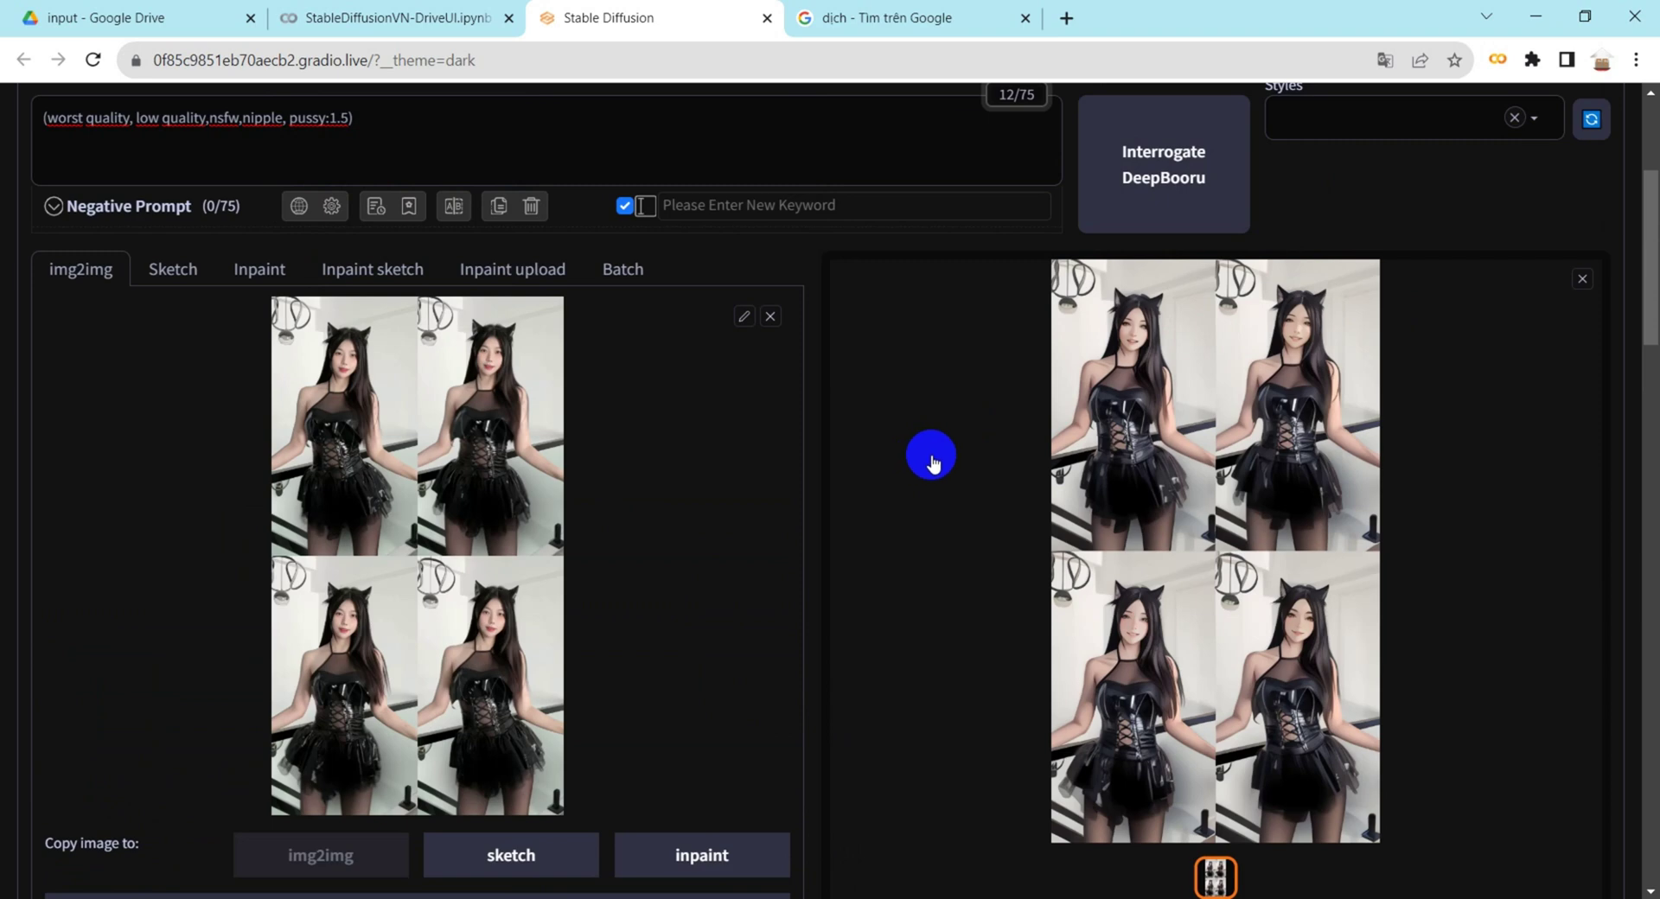
left_click(932, 463)
scroll(664, 542, "down", 5)
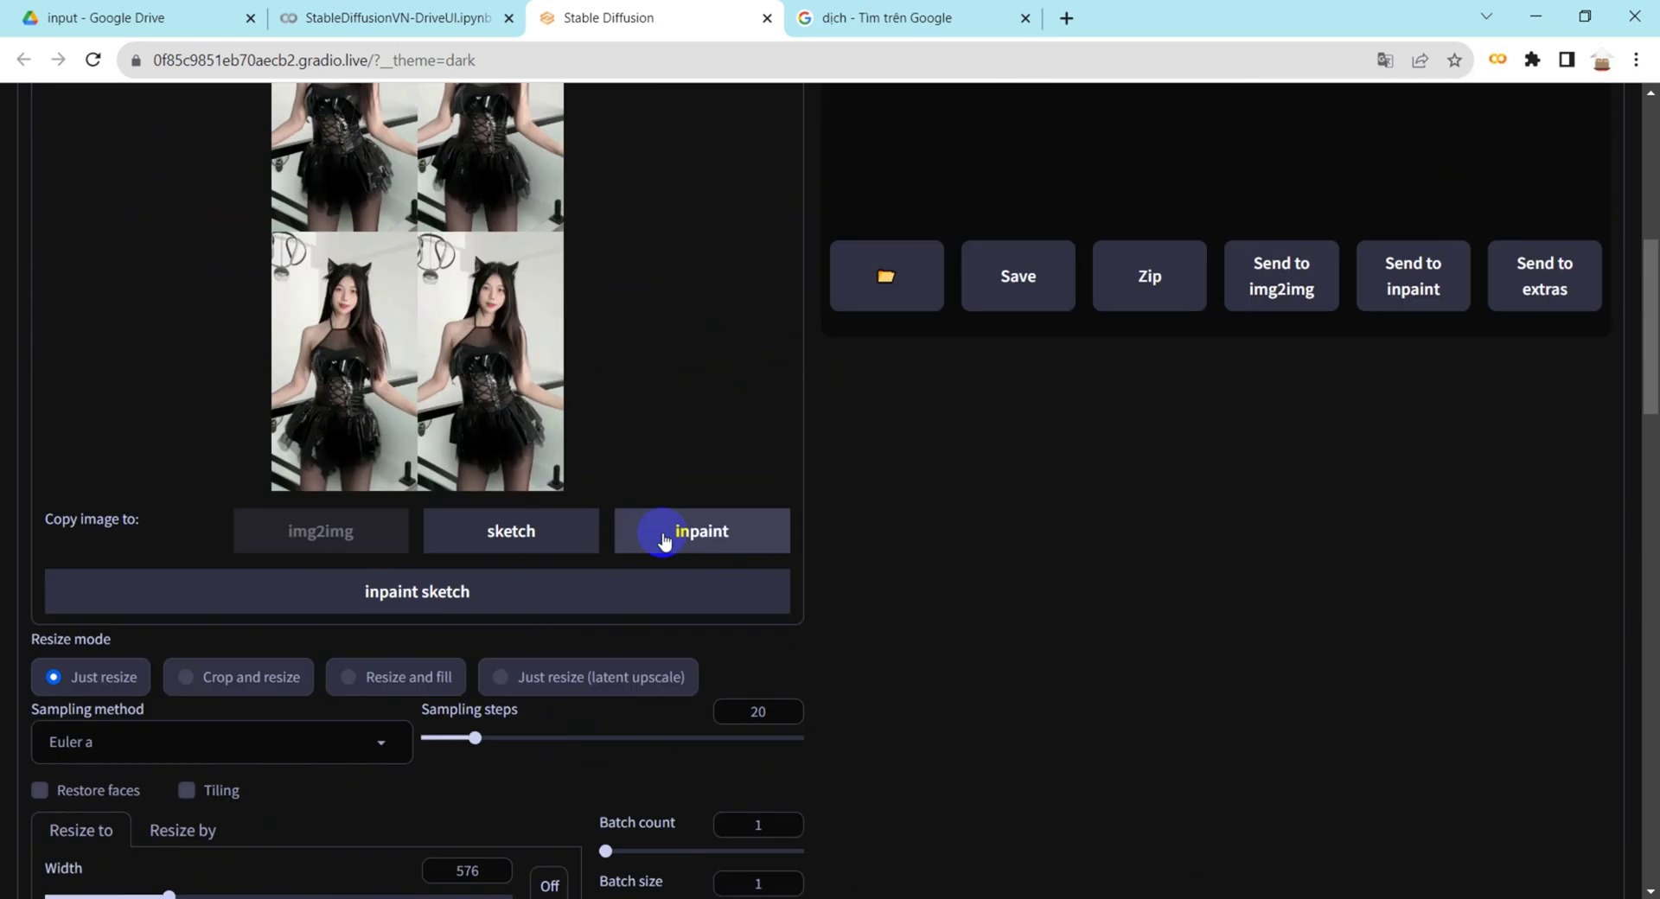
scroll(665, 541, "down", 4)
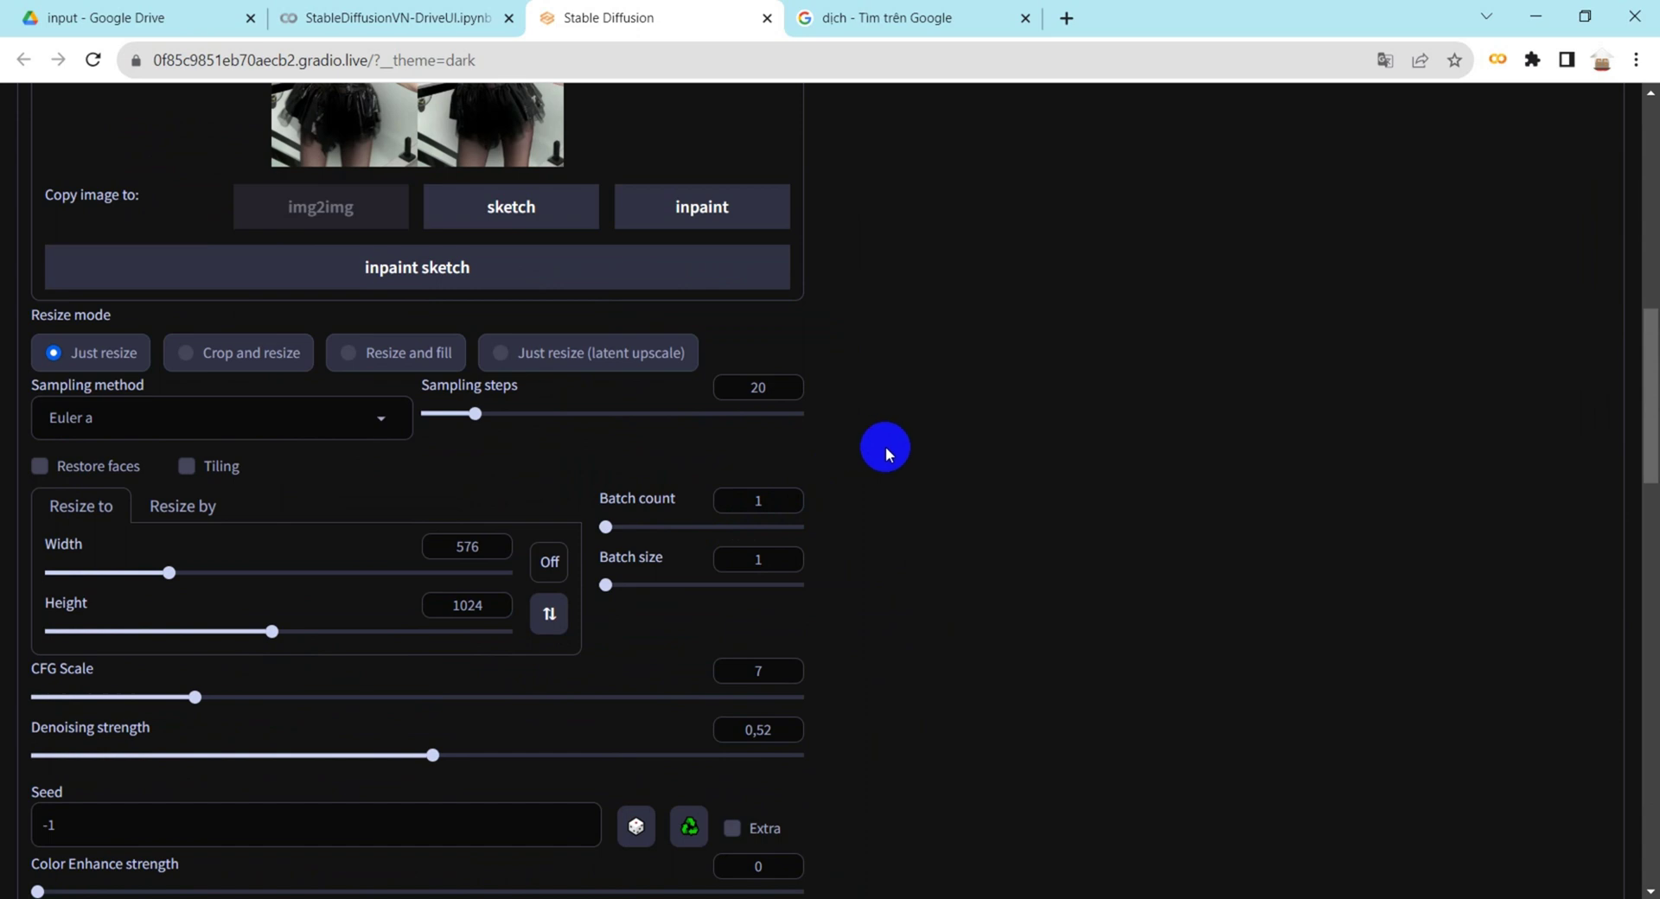
scroll(1053, 385, "down", 3)
left_click(337, 611)
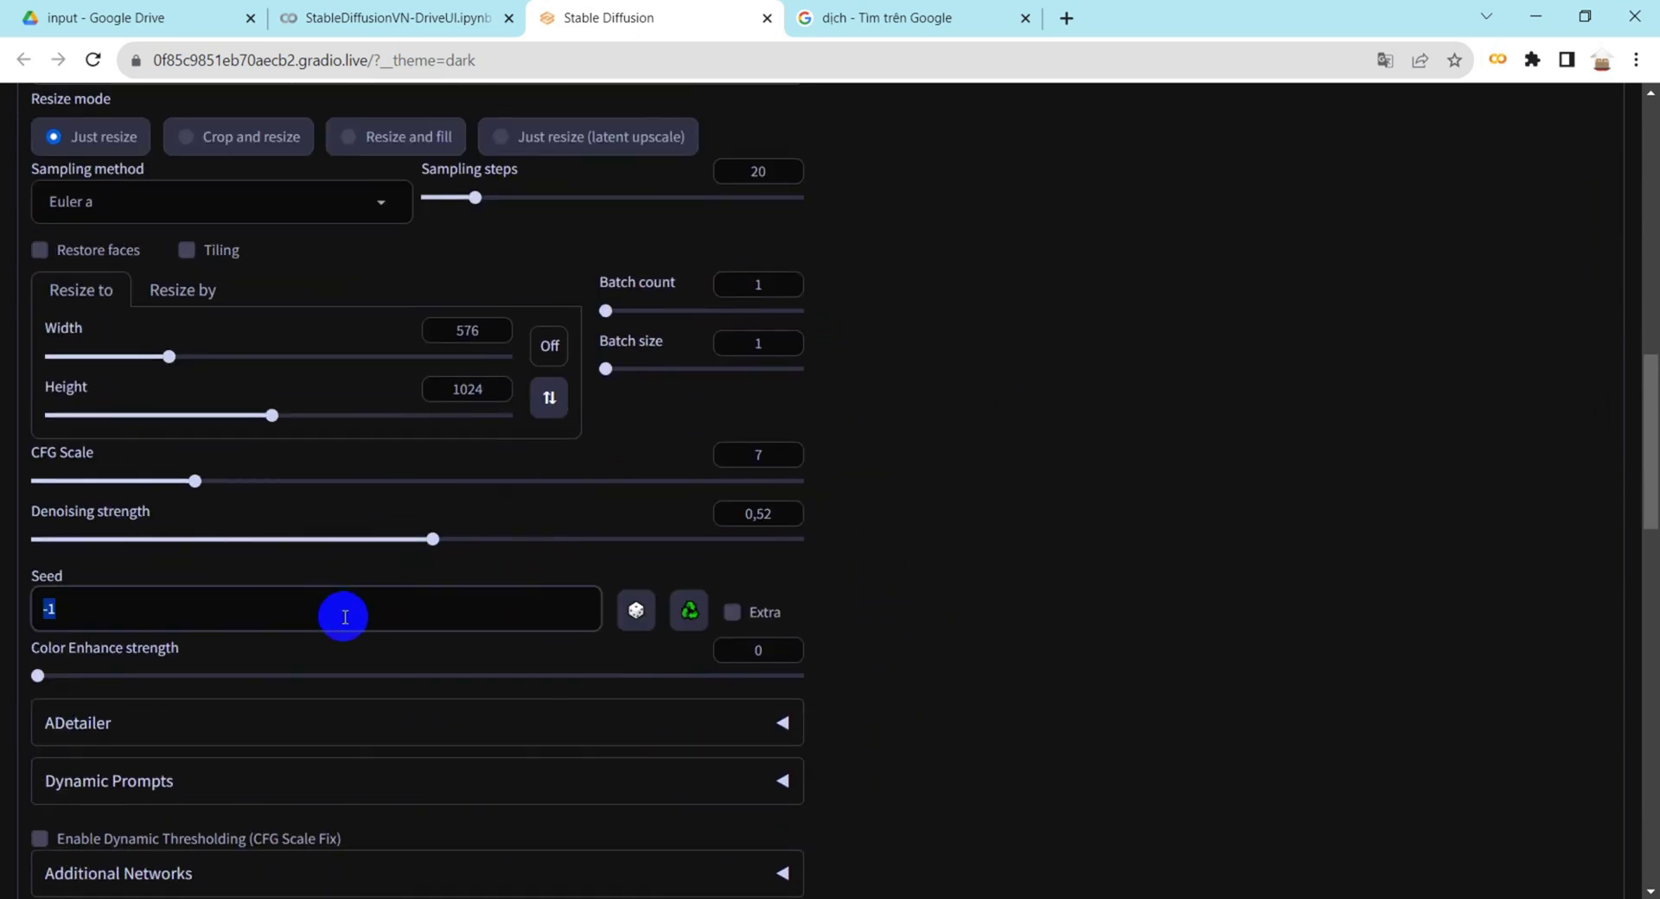
key("super+v")
scroll(462, 618, "up", 5)
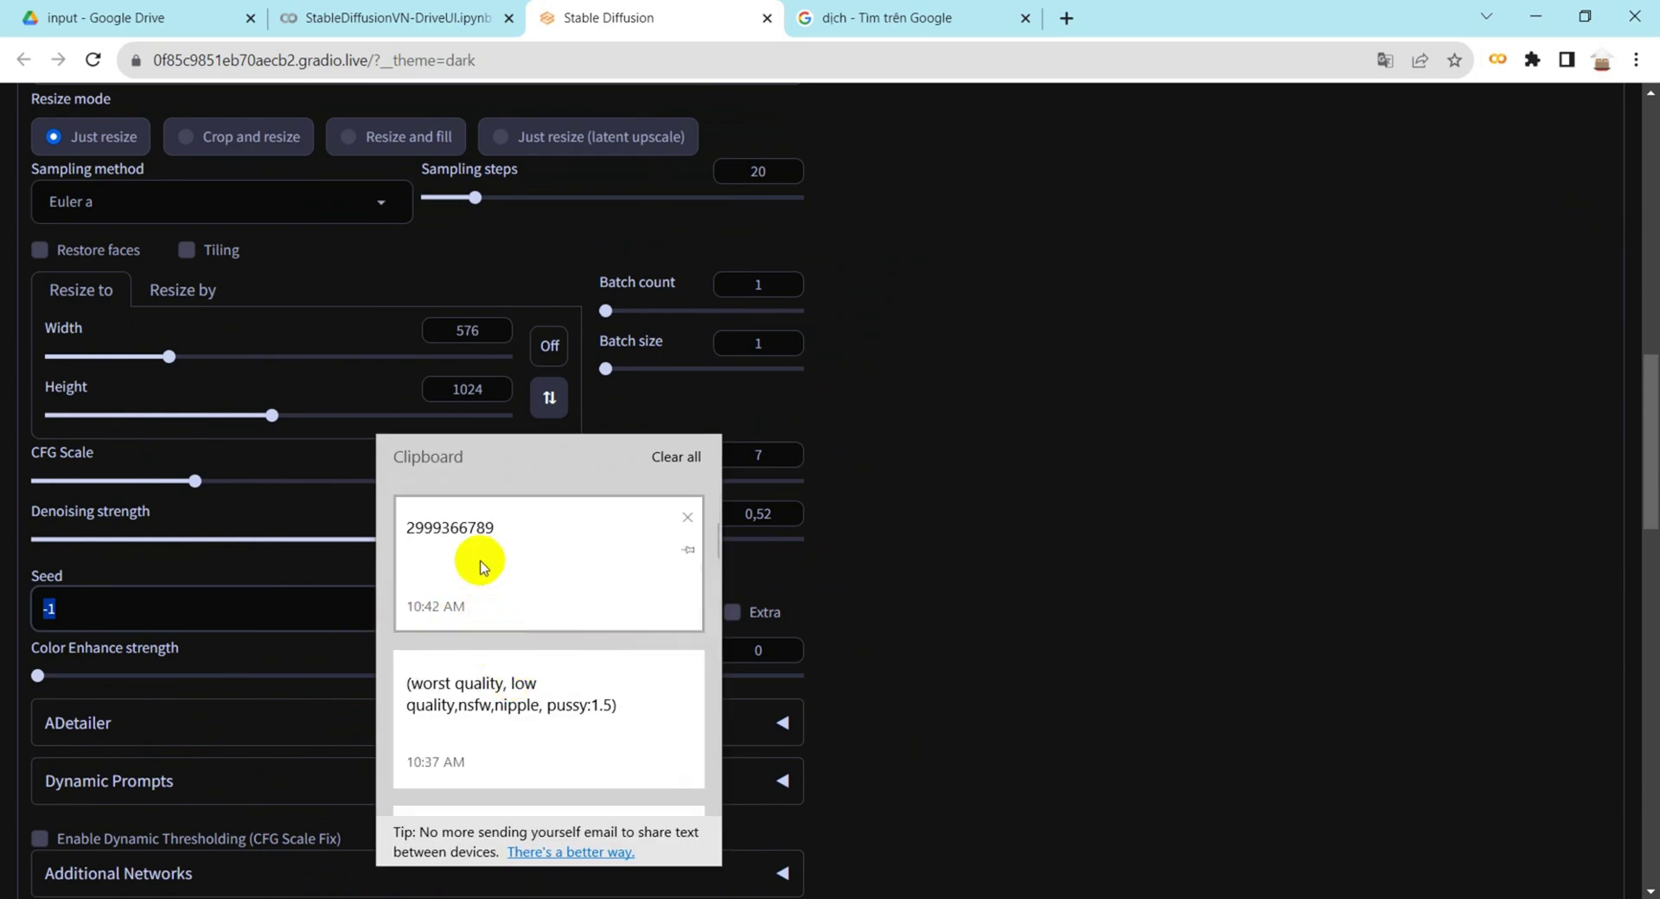
left_click(480, 564)
scroll(1077, 614, "down", 3)
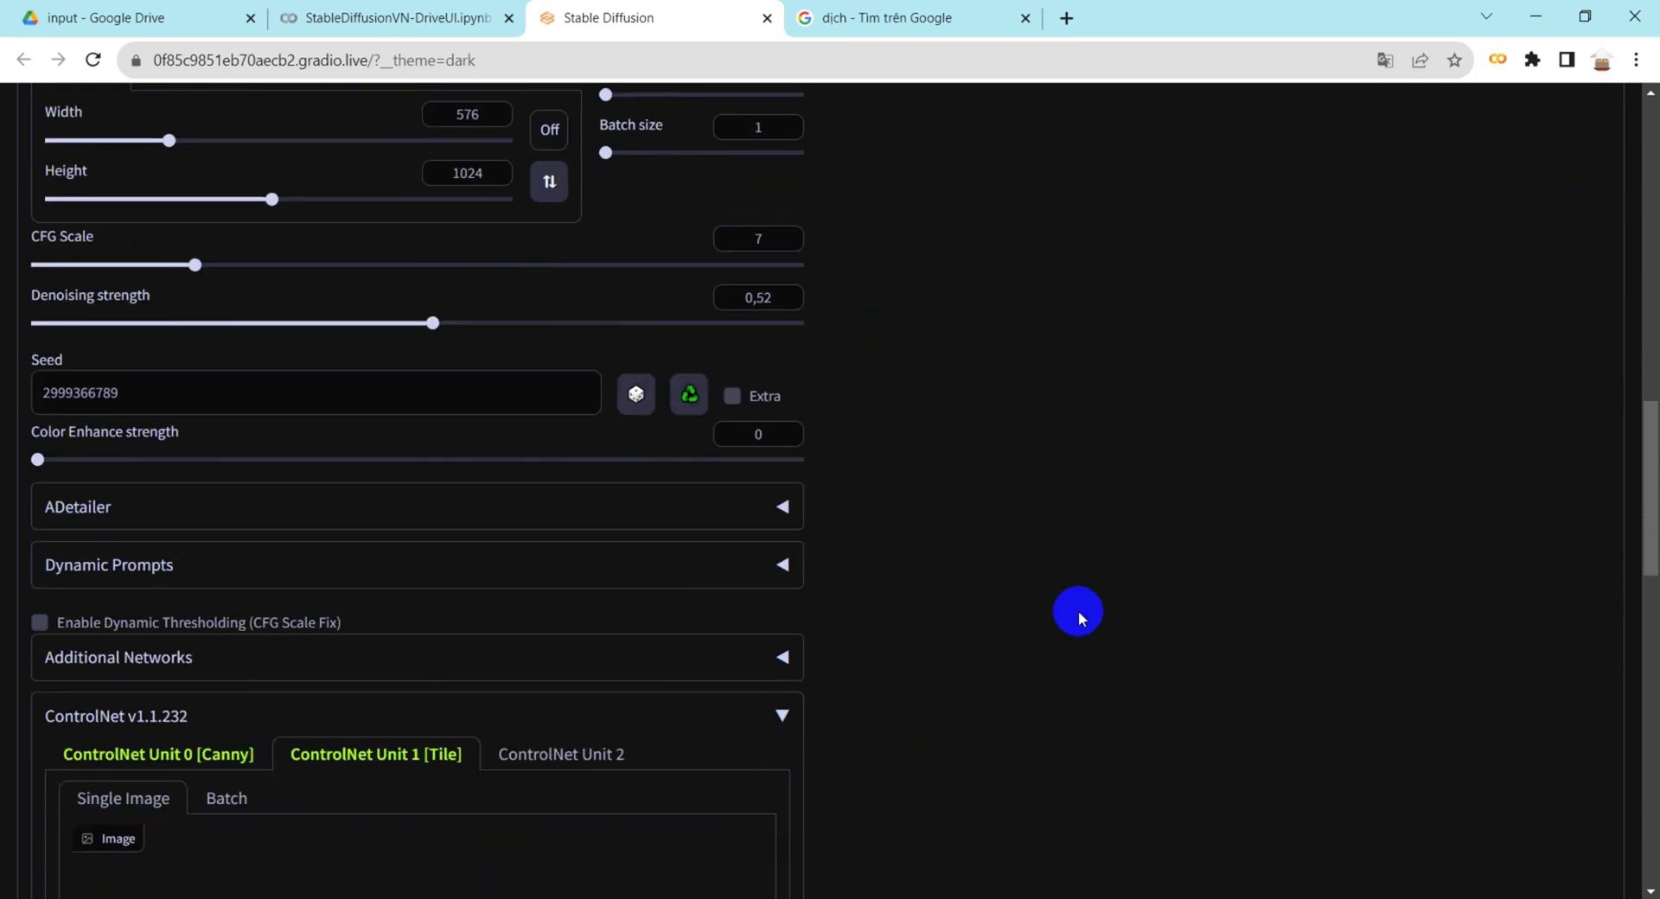
scroll(1064, 615, "up", 7)
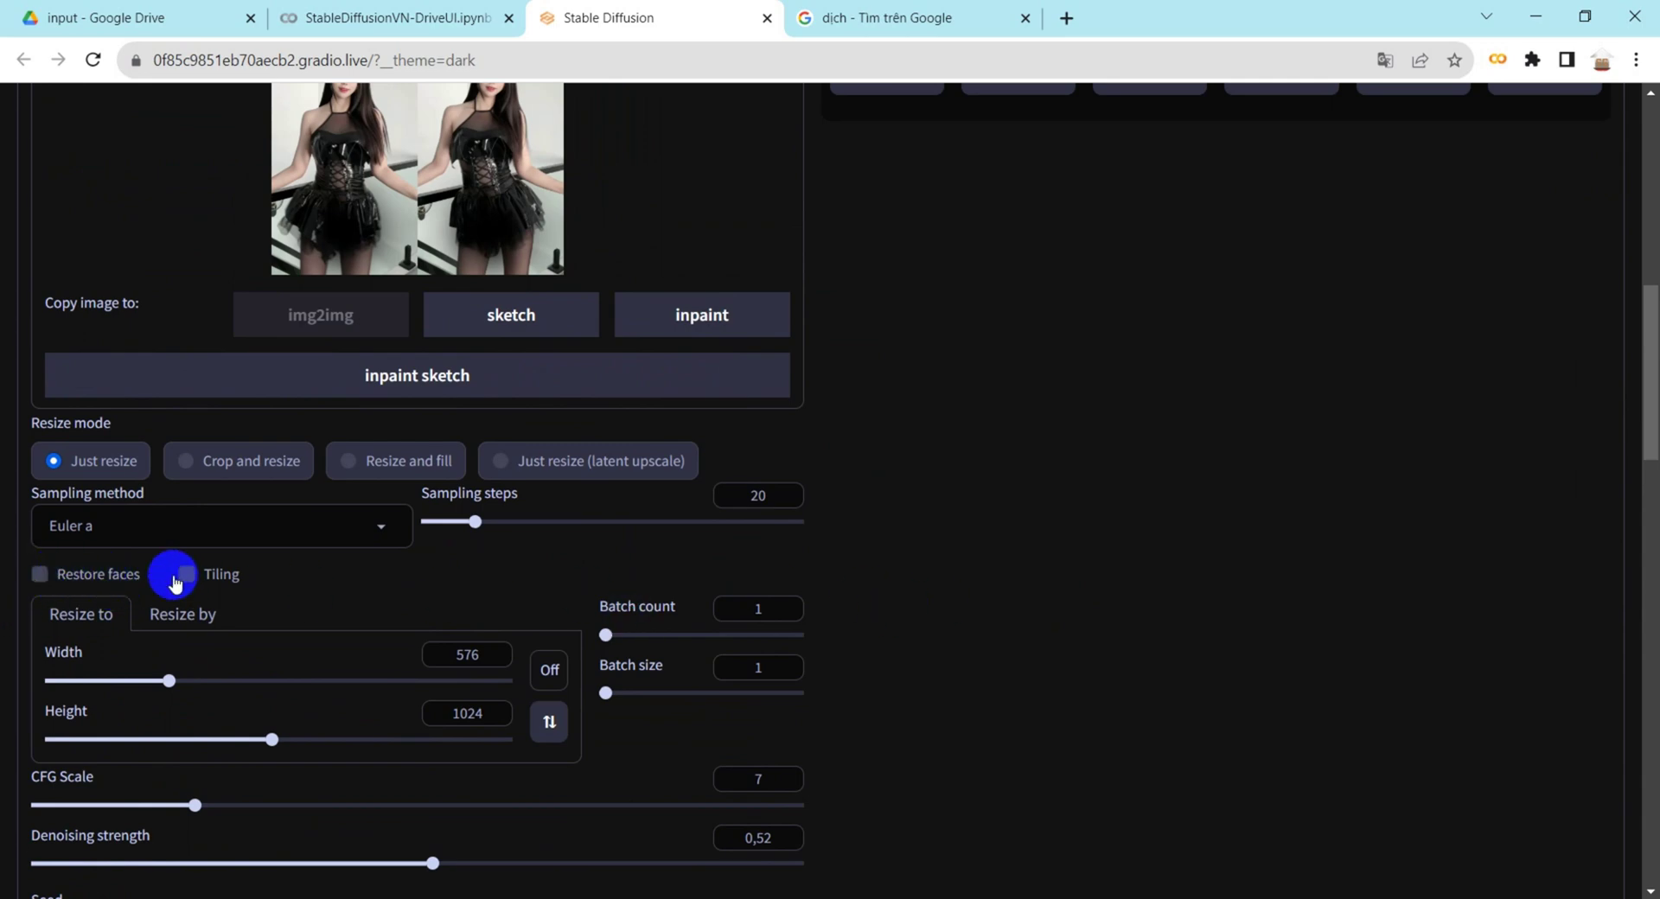
left_click(41, 574)
- Switch the img2img input from a single image to batch processing of a directory
scroll(945, 537, "up", 7)
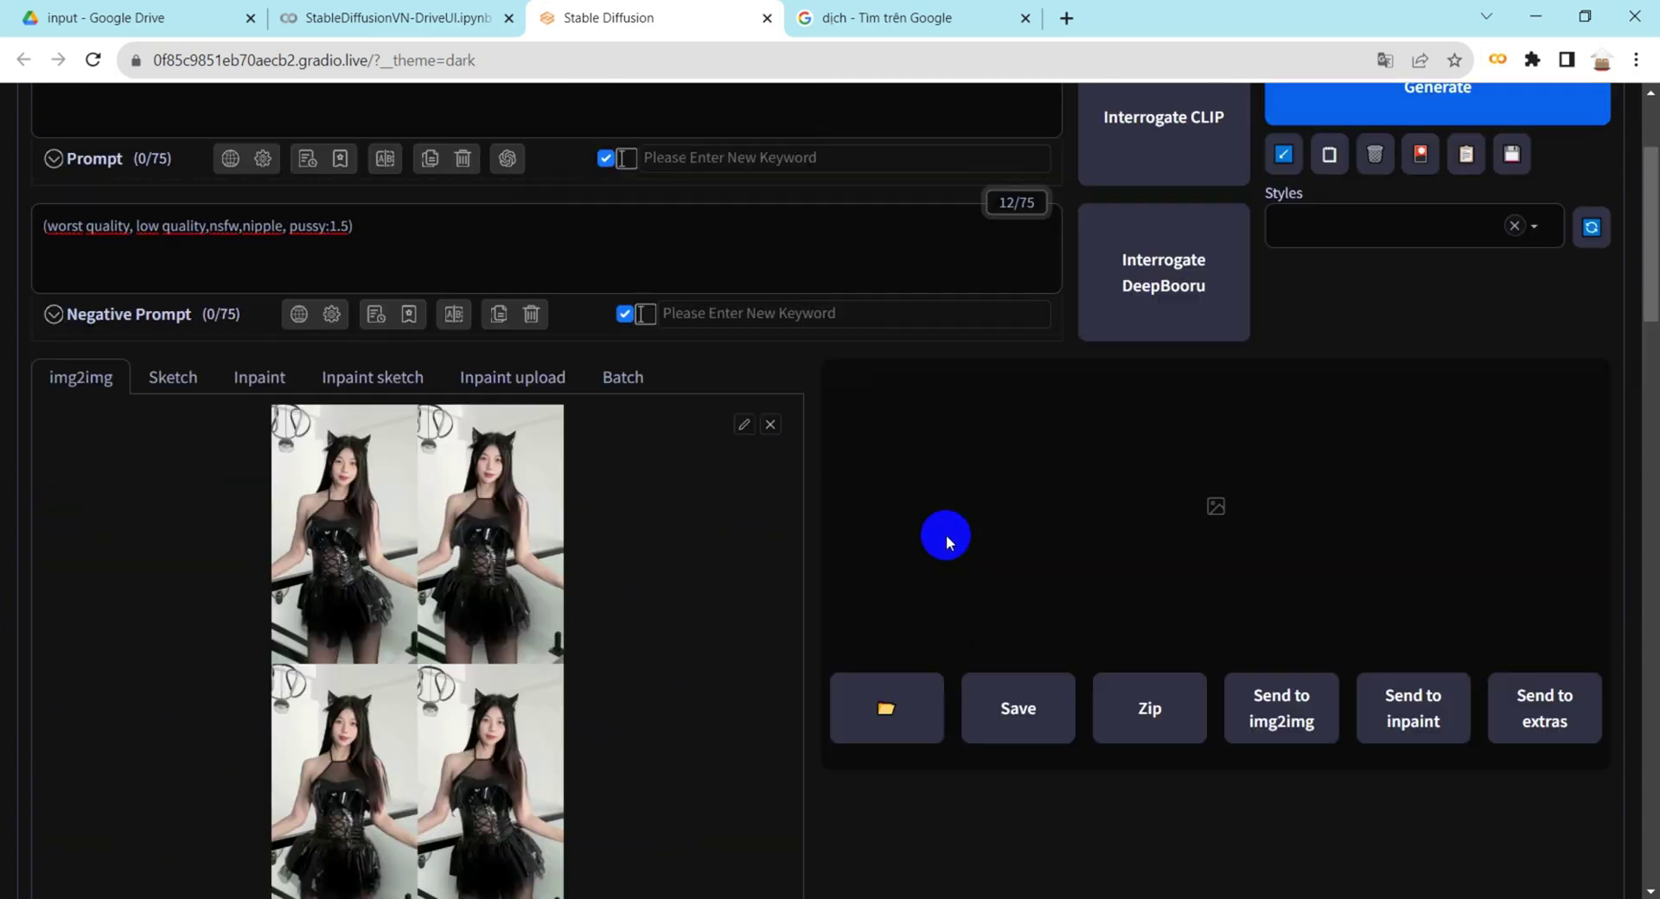
left_click(623, 384)
scroll(626, 448, "down", 2)
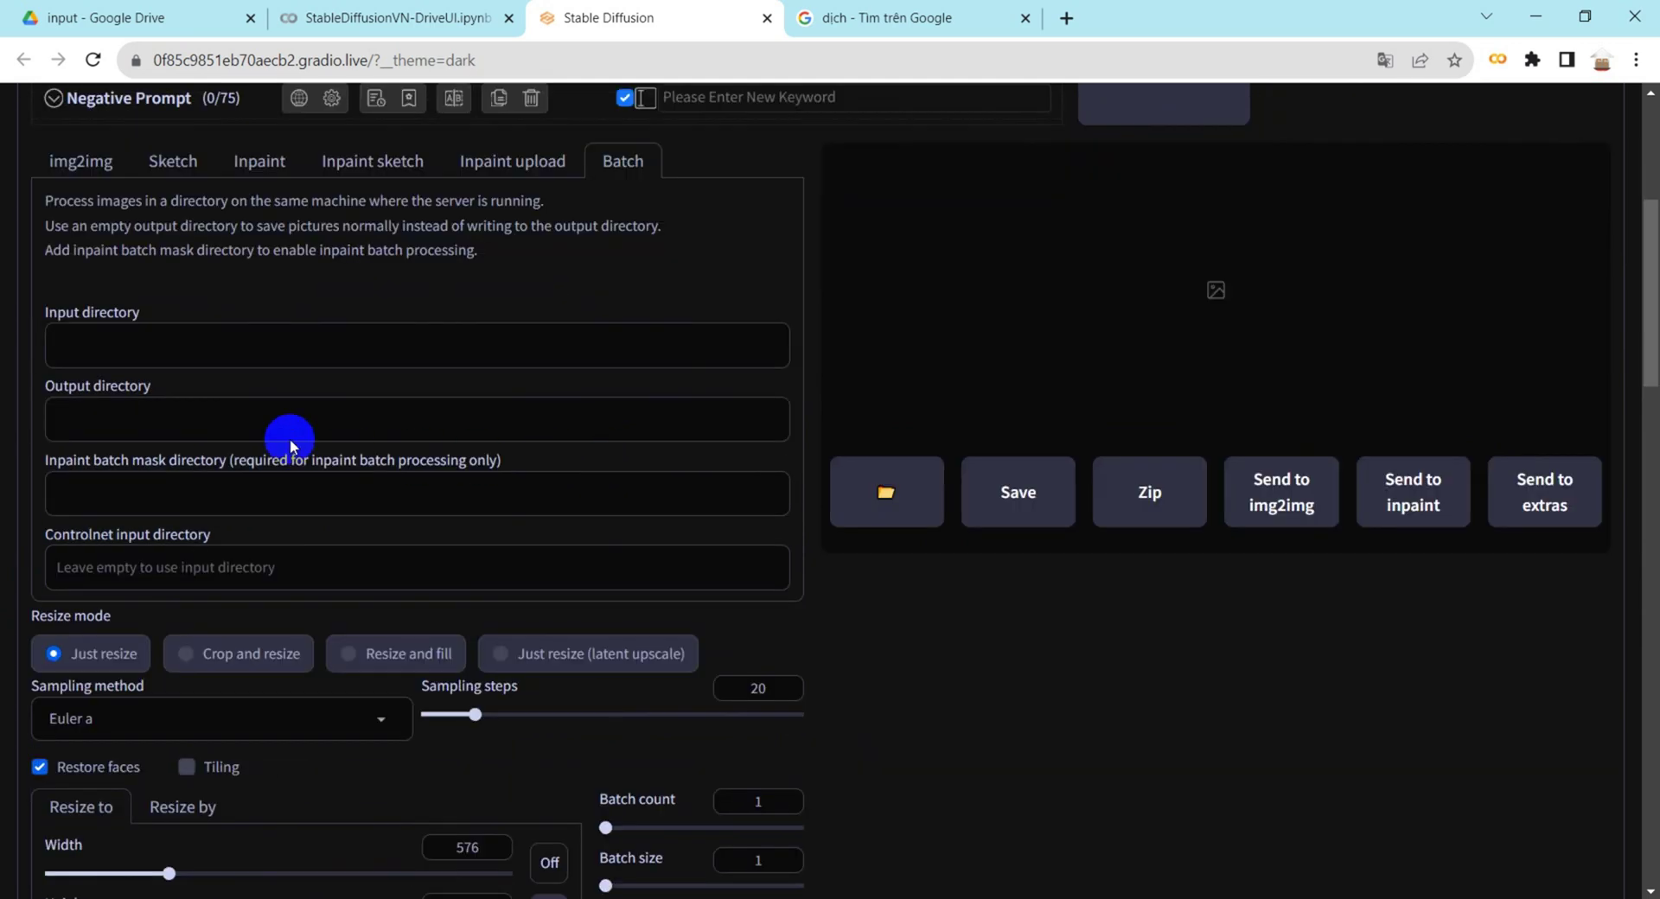
- Copy the dance/input folder path from the Colab notebook's files and set the batch input directory to /content/drive/MyDrive/Export/video/dance/input
left_click(149, 346)
left_click(402, 17)
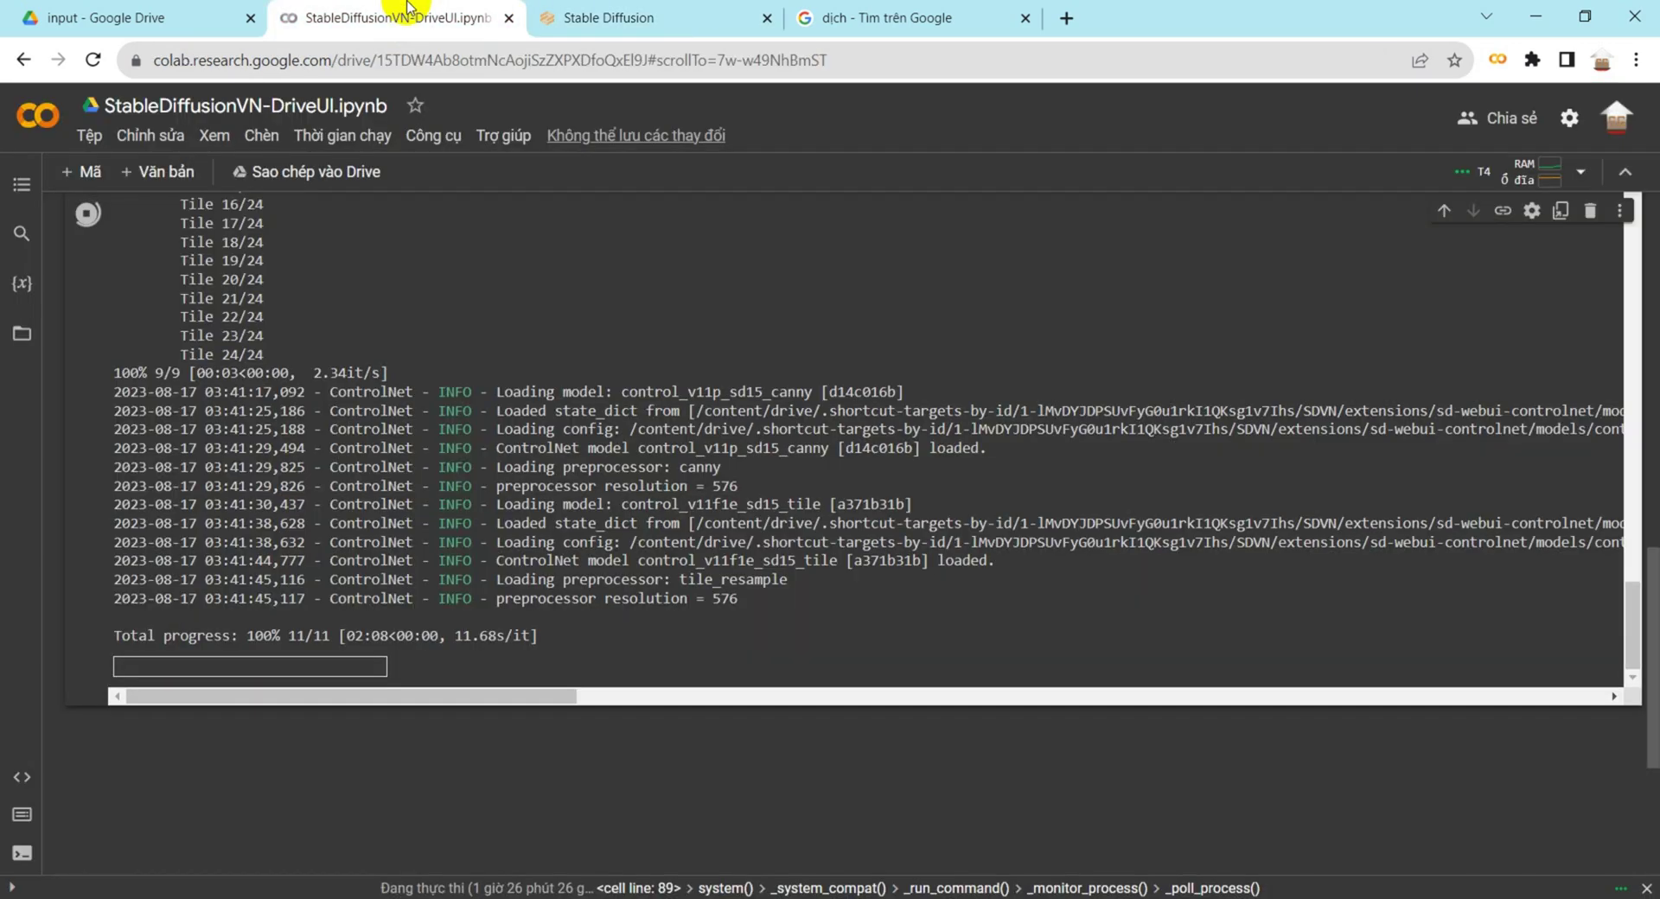
left_click(19, 337)
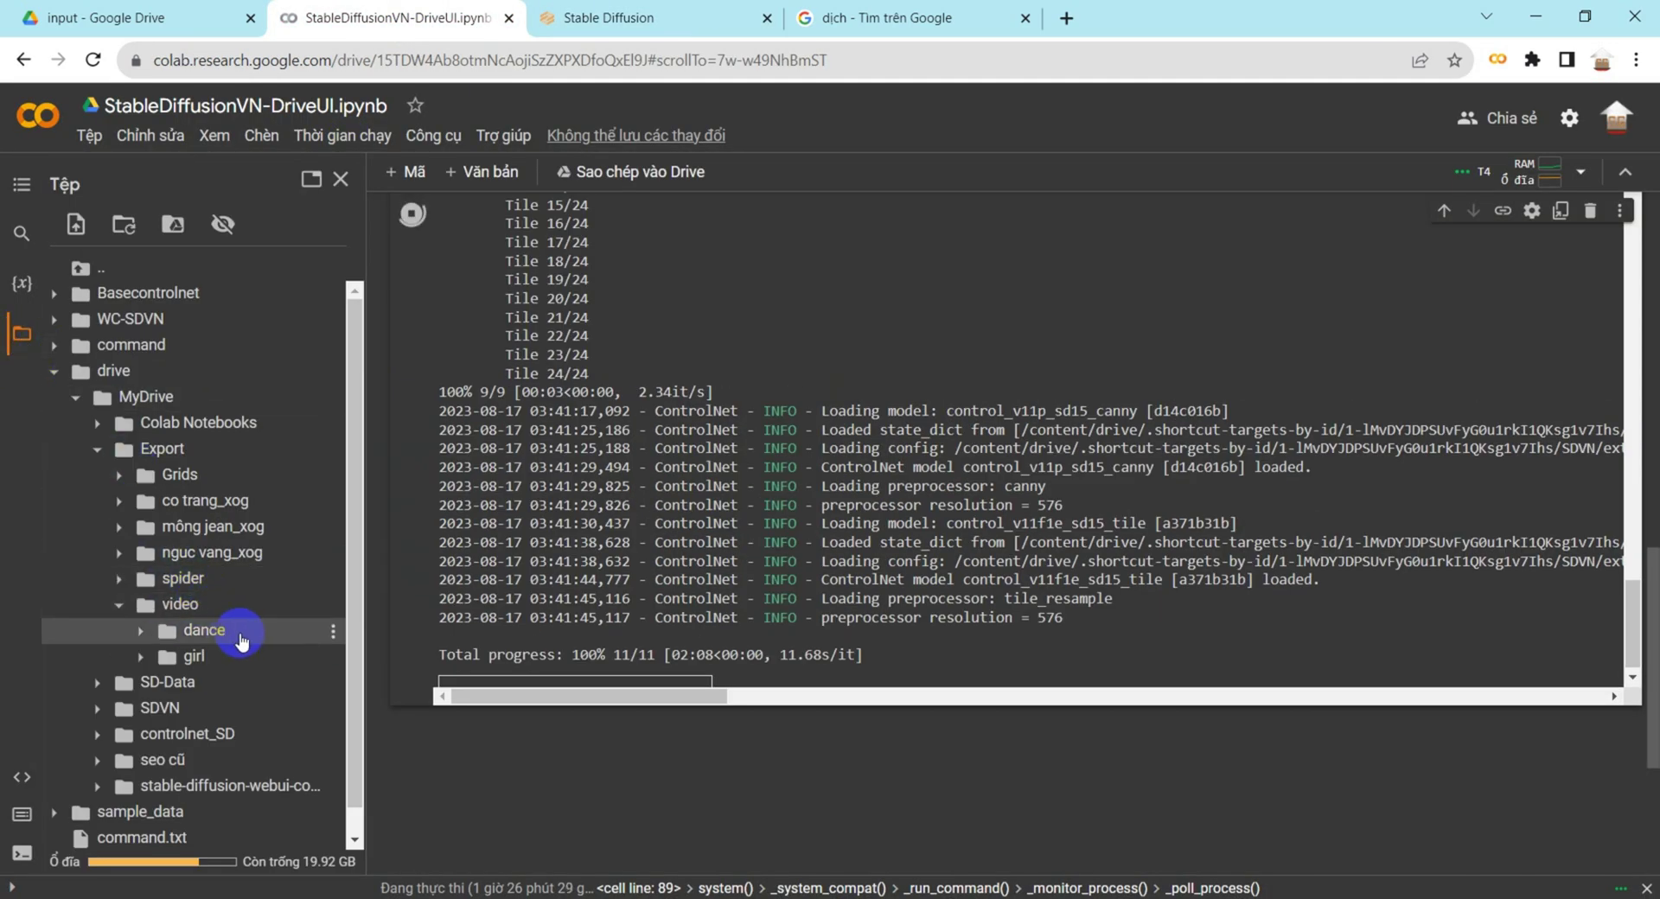
left_click(181, 636)
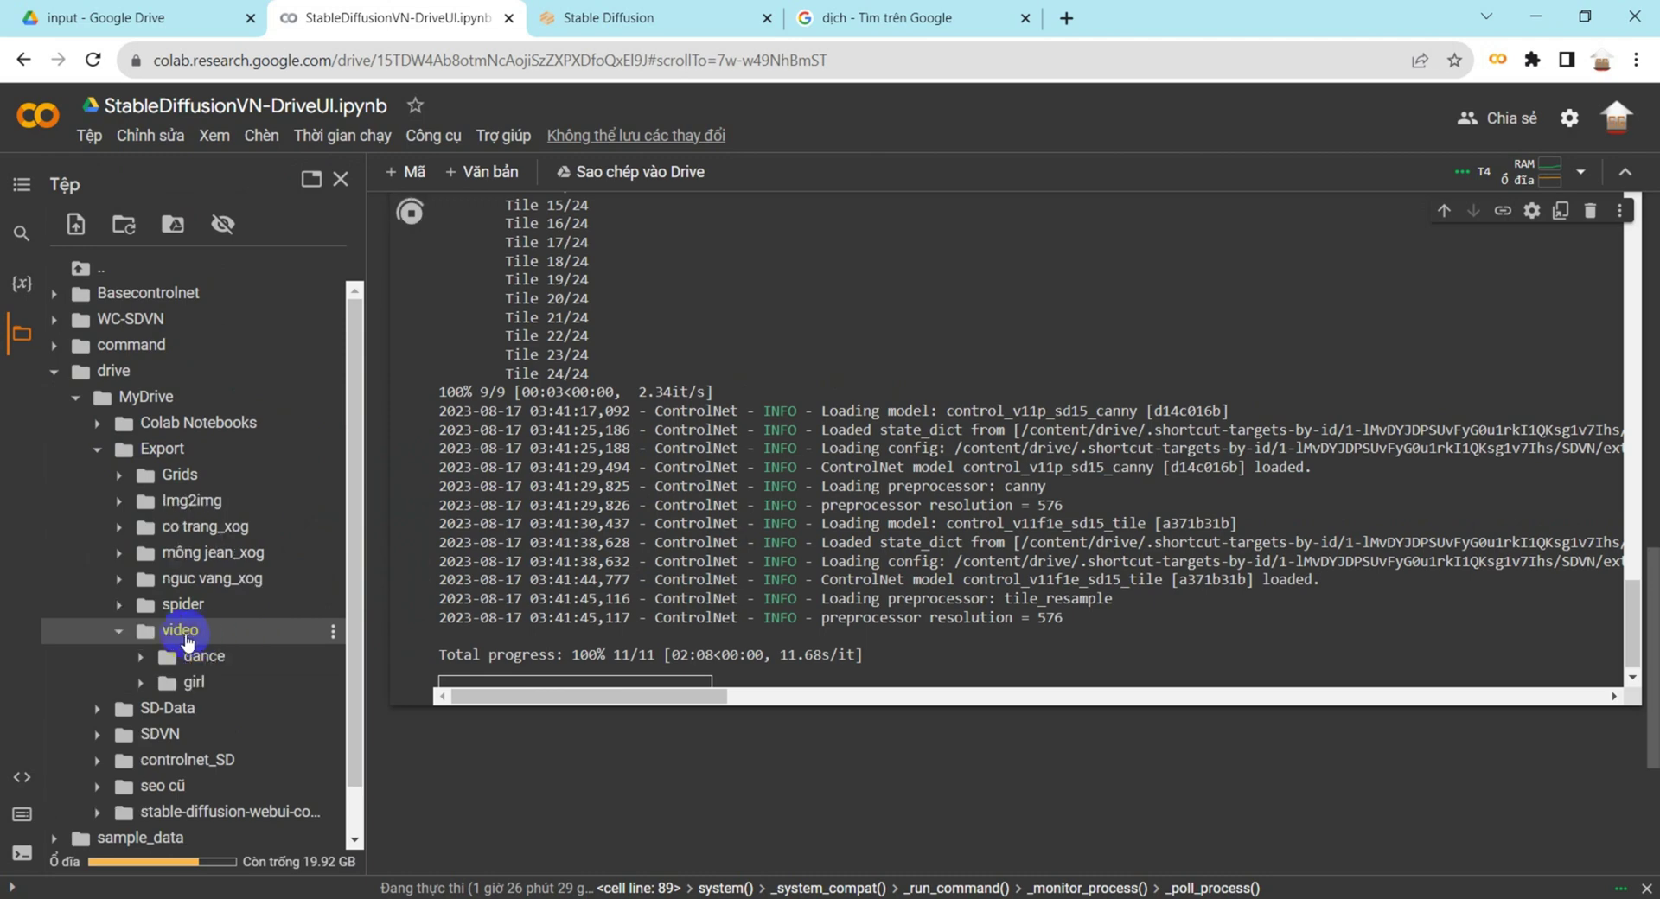
left_click(143, 662)
scroll(260, 726, "down", 1)
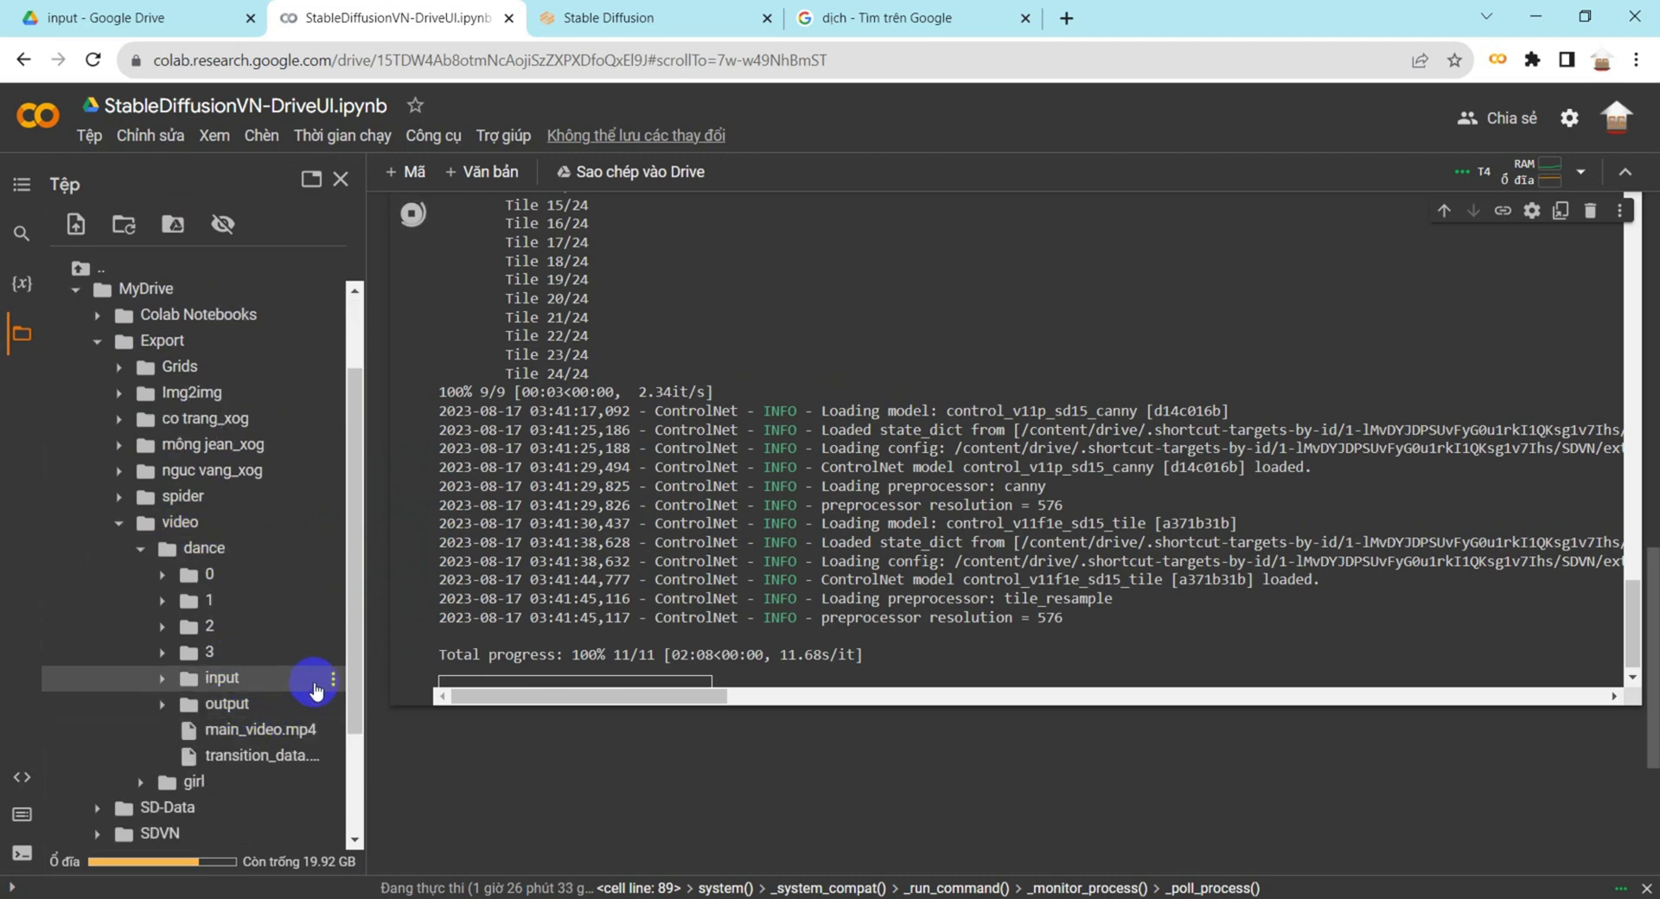
left_click(331, 683)
left_click(171, 638)
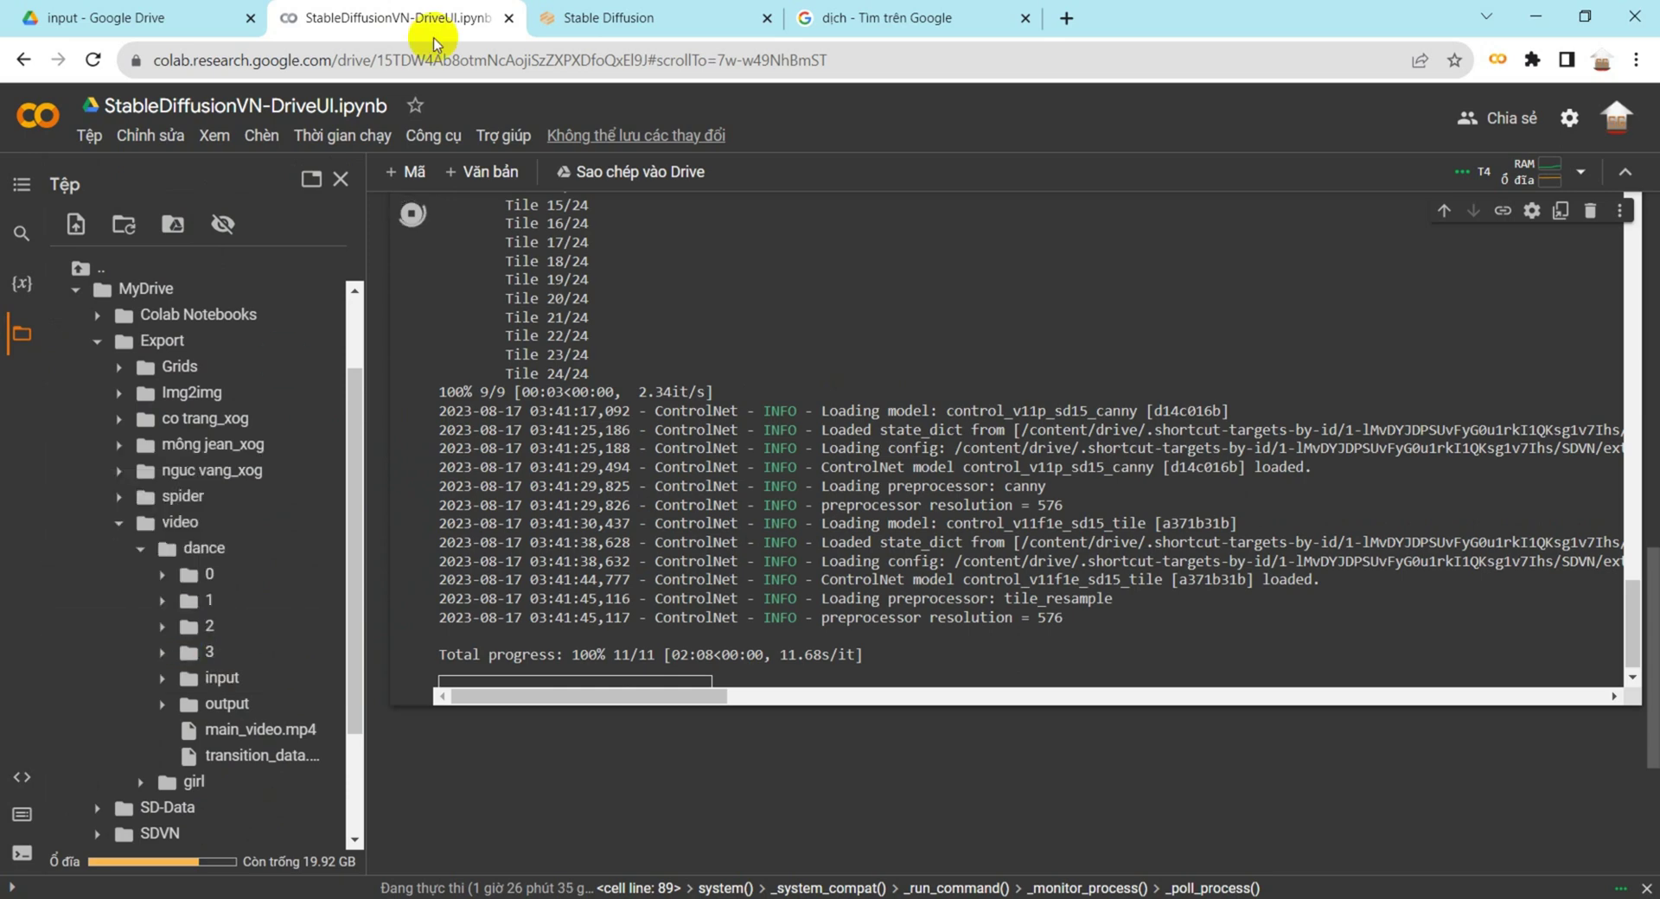
left_click(576, 7)
left_click(255, 356)
type("/content/drive/MyDrive/Export/video/dance/input")
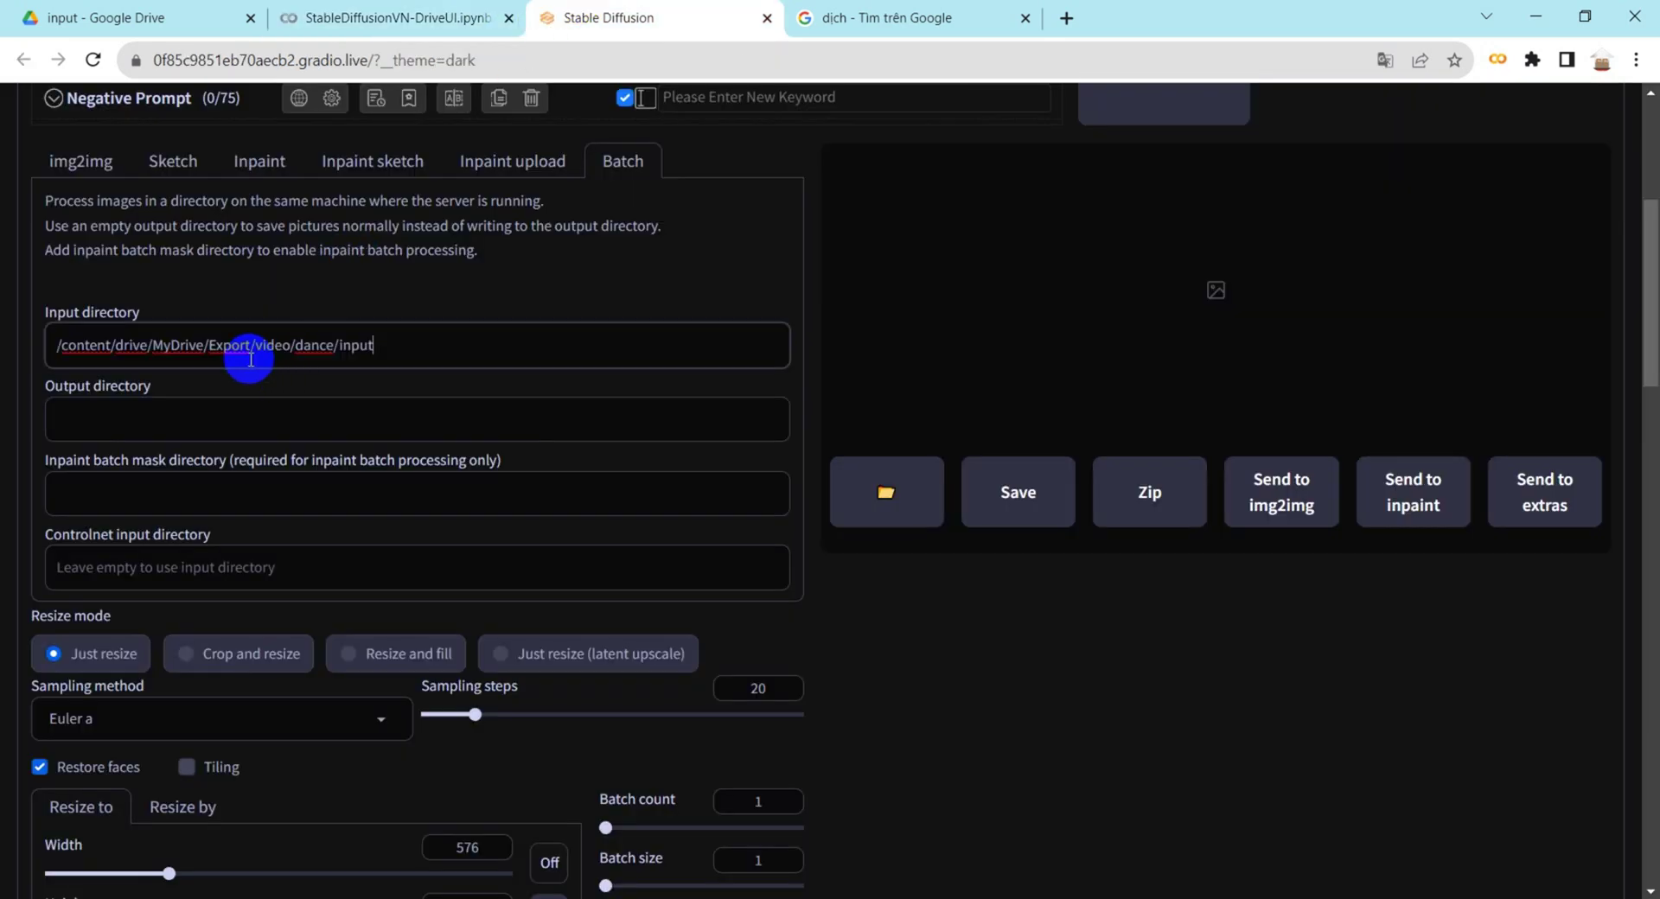
- Copy the dance/output folder path from the Colab notebook's files and set the batch output directory to /content/drive/MyDrive/Export/video/dance/output
left_click(289, 18)
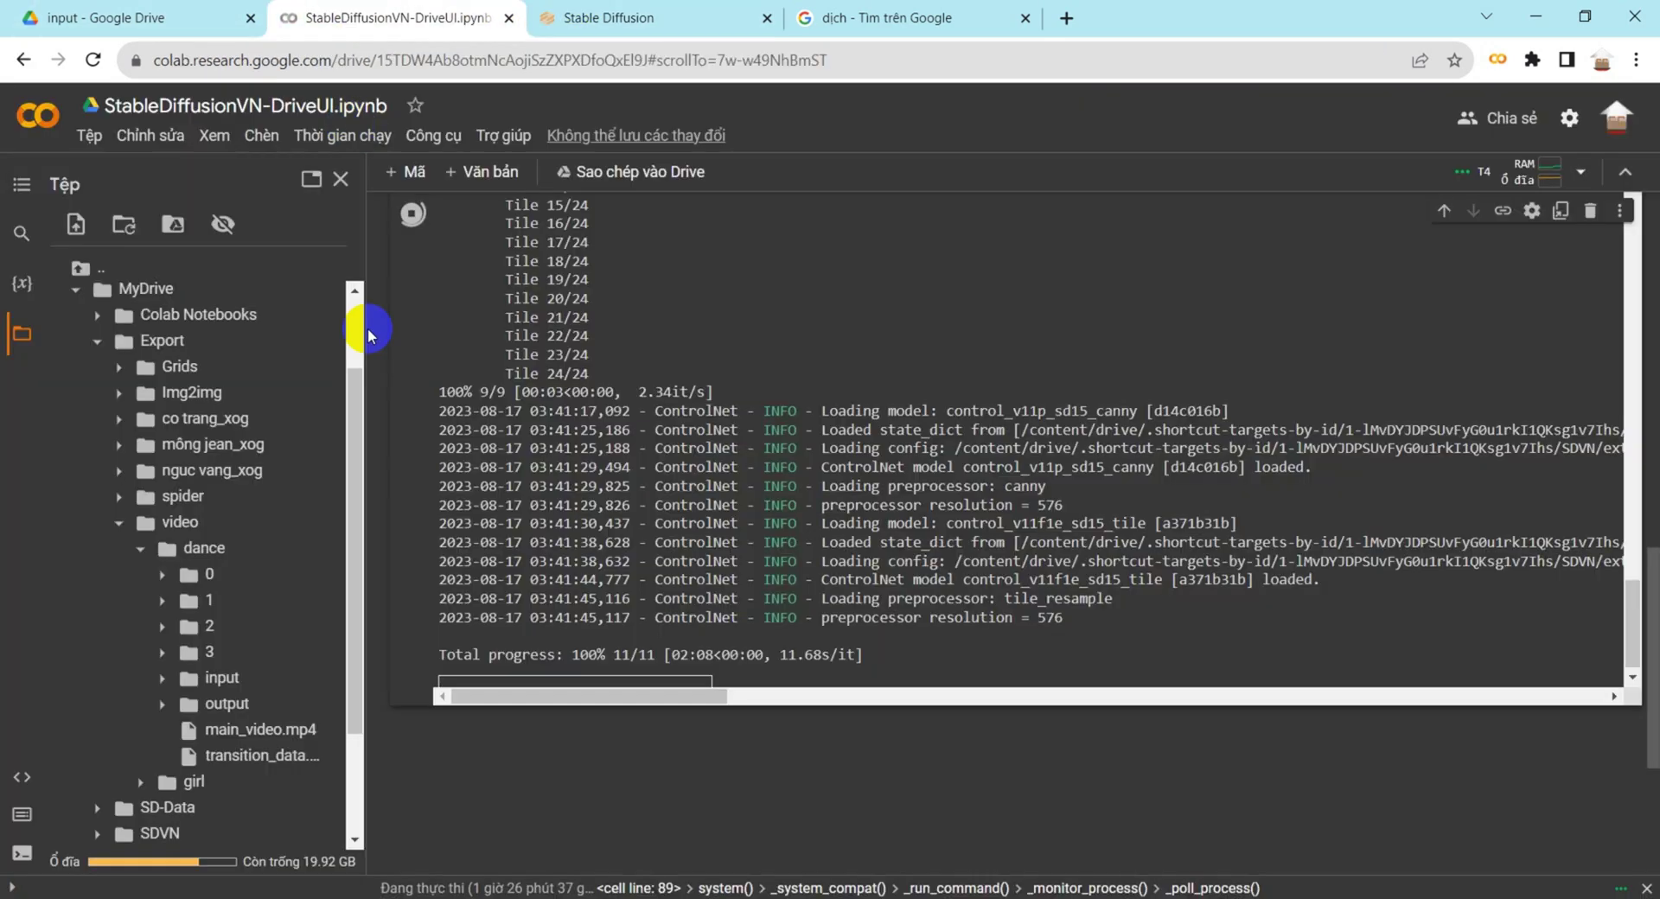
left_click(331, 711)
left_click(216, 667)
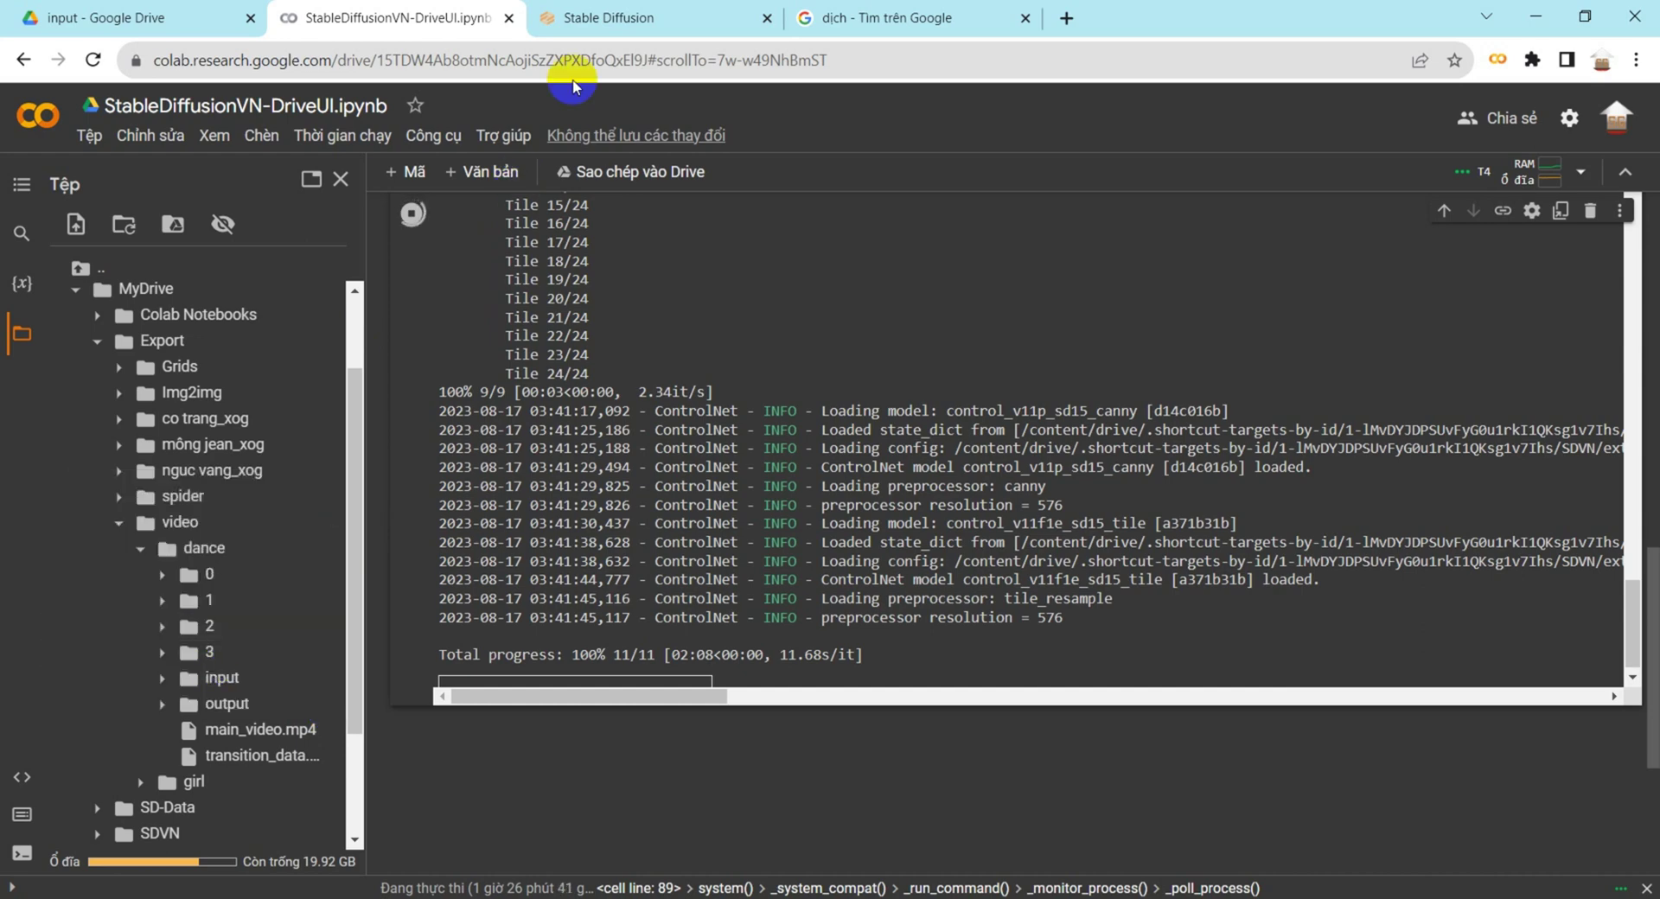
left_click(576, 17)
left_click(433, 402)
type("/content/drive/MyDrive/Export/video/dance/output")
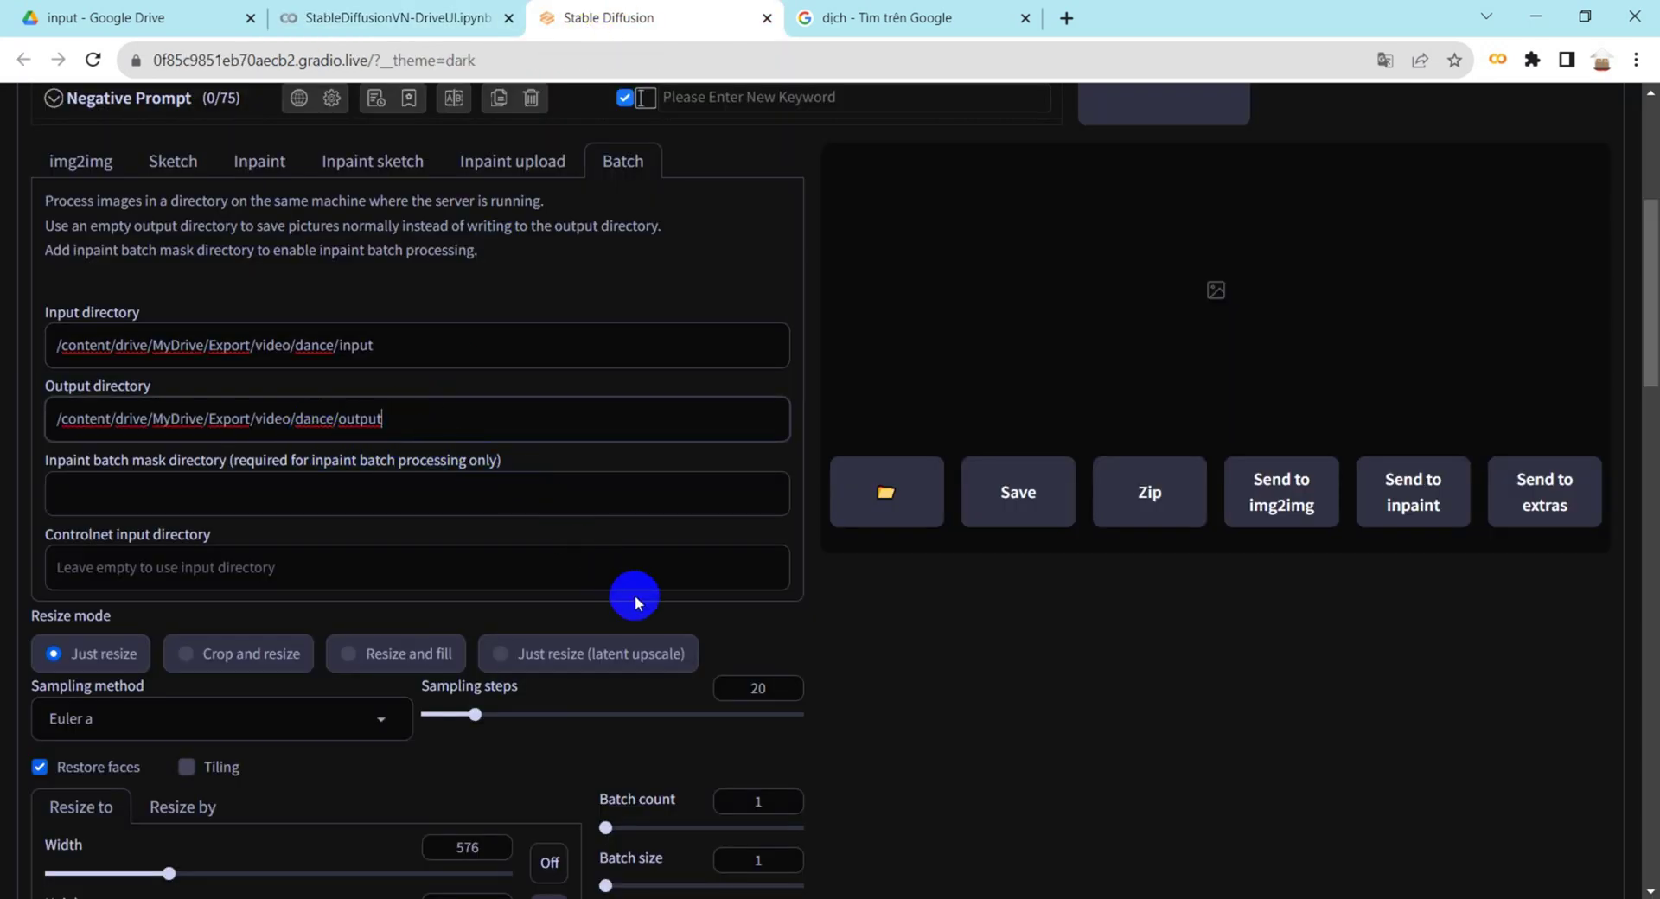
scroll(667, 611, "down", 4)
scroll(813, 488, "down", 5)
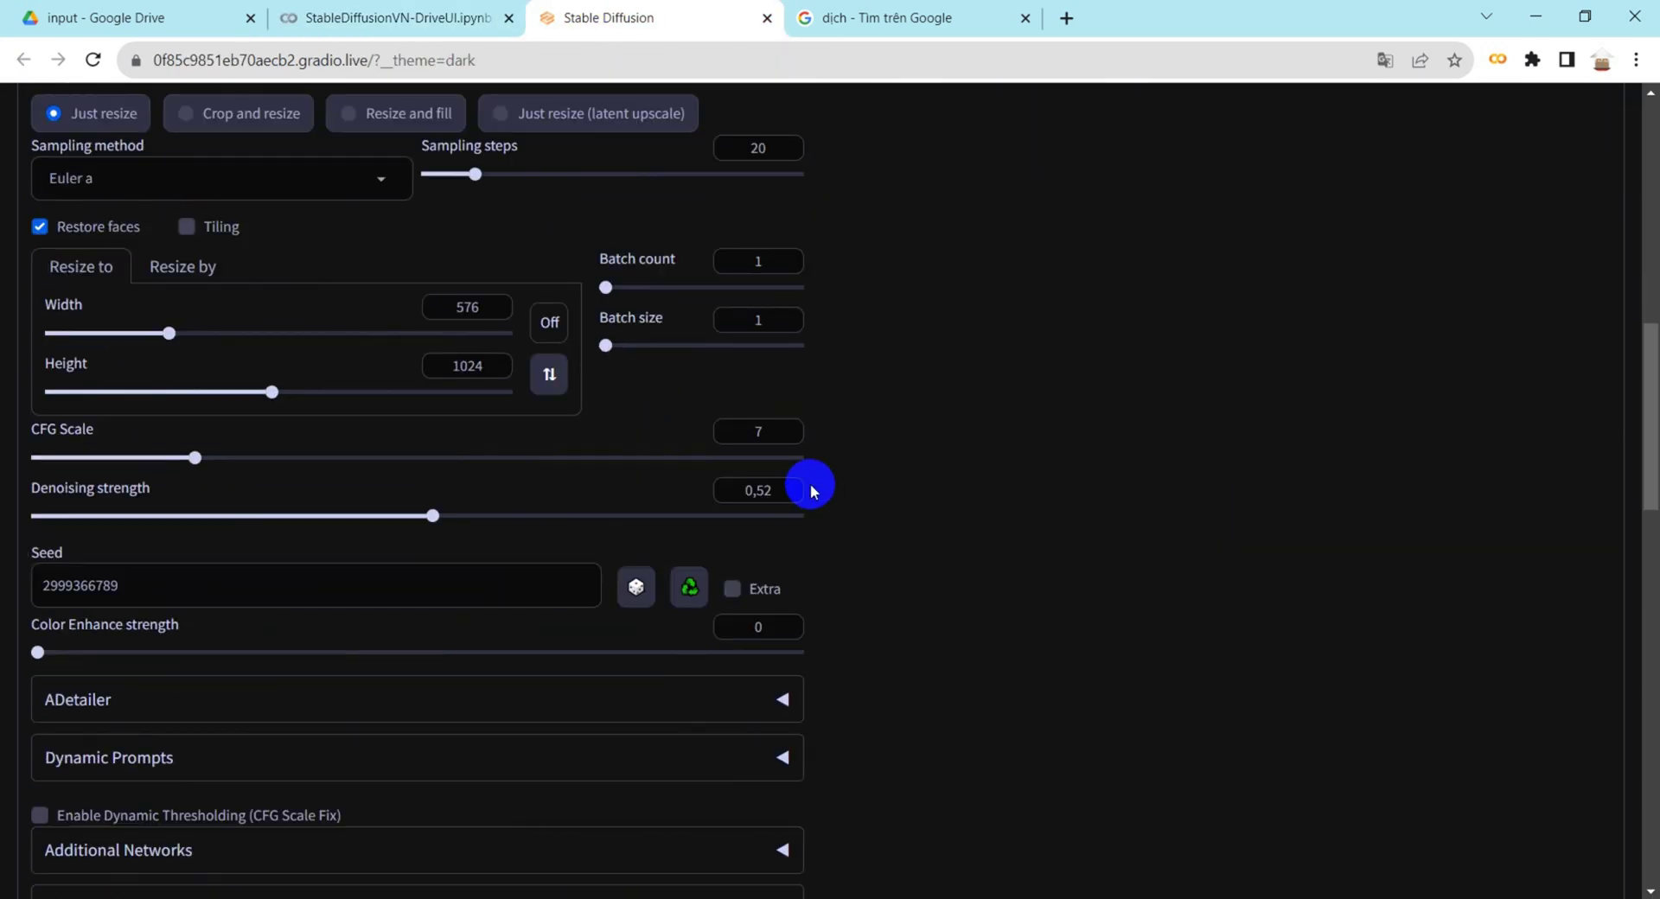
- Review the img2img ADetailer settings and the ControlNet Tile unit settings, and check the batch input and output directories
scroll(567, 526, "down", 3)
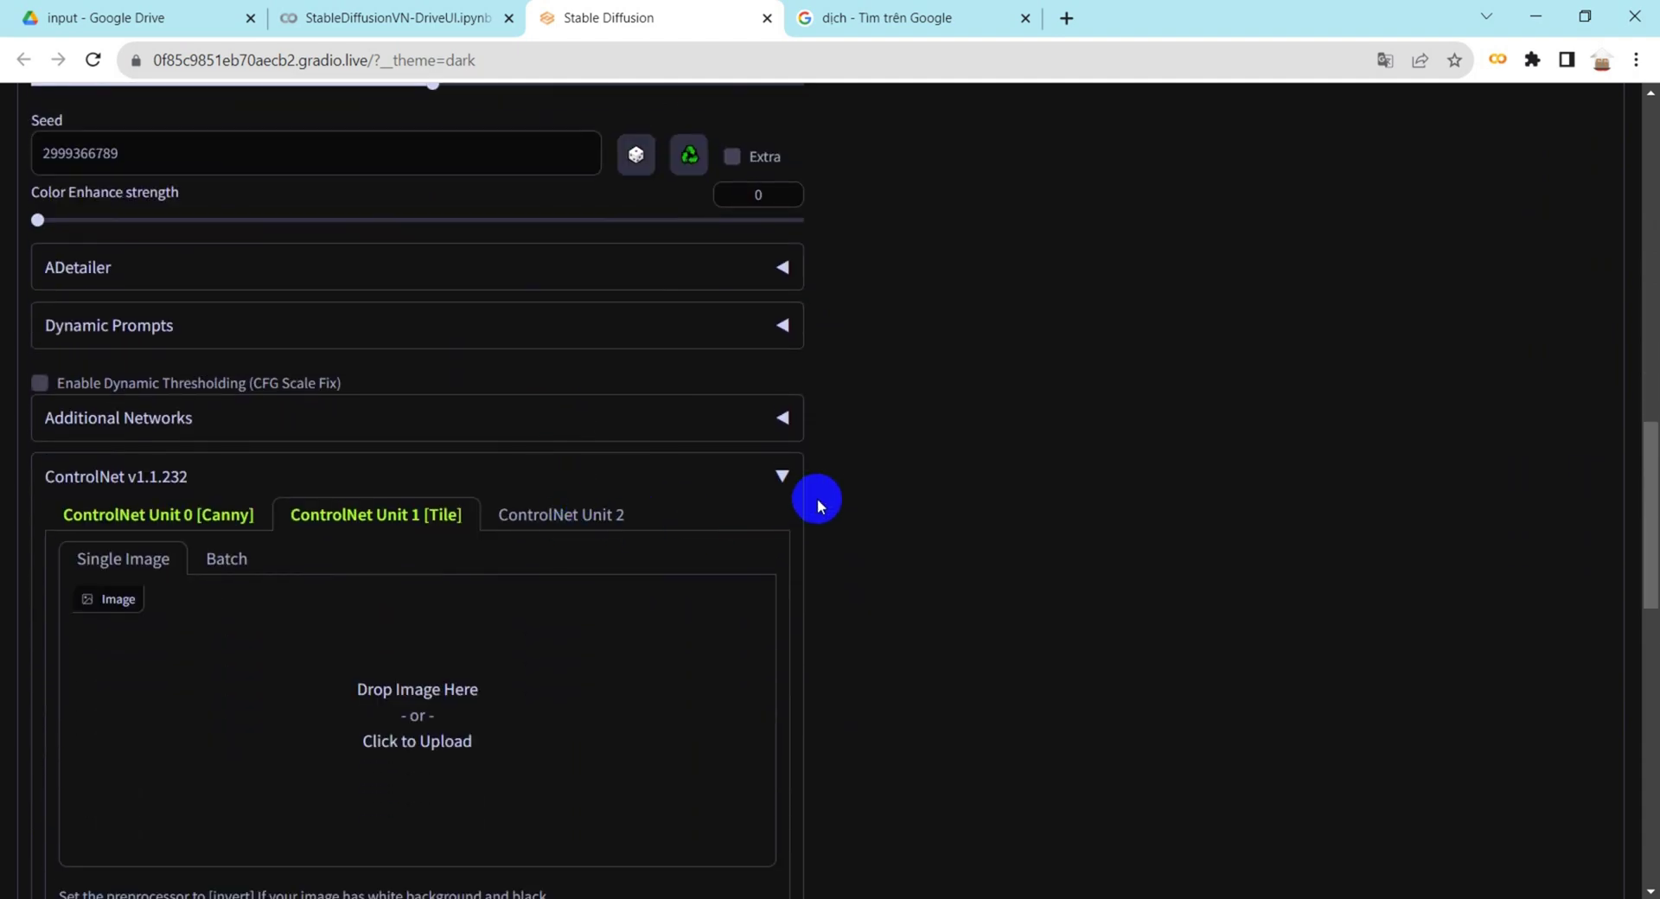
left_click(725, 275)
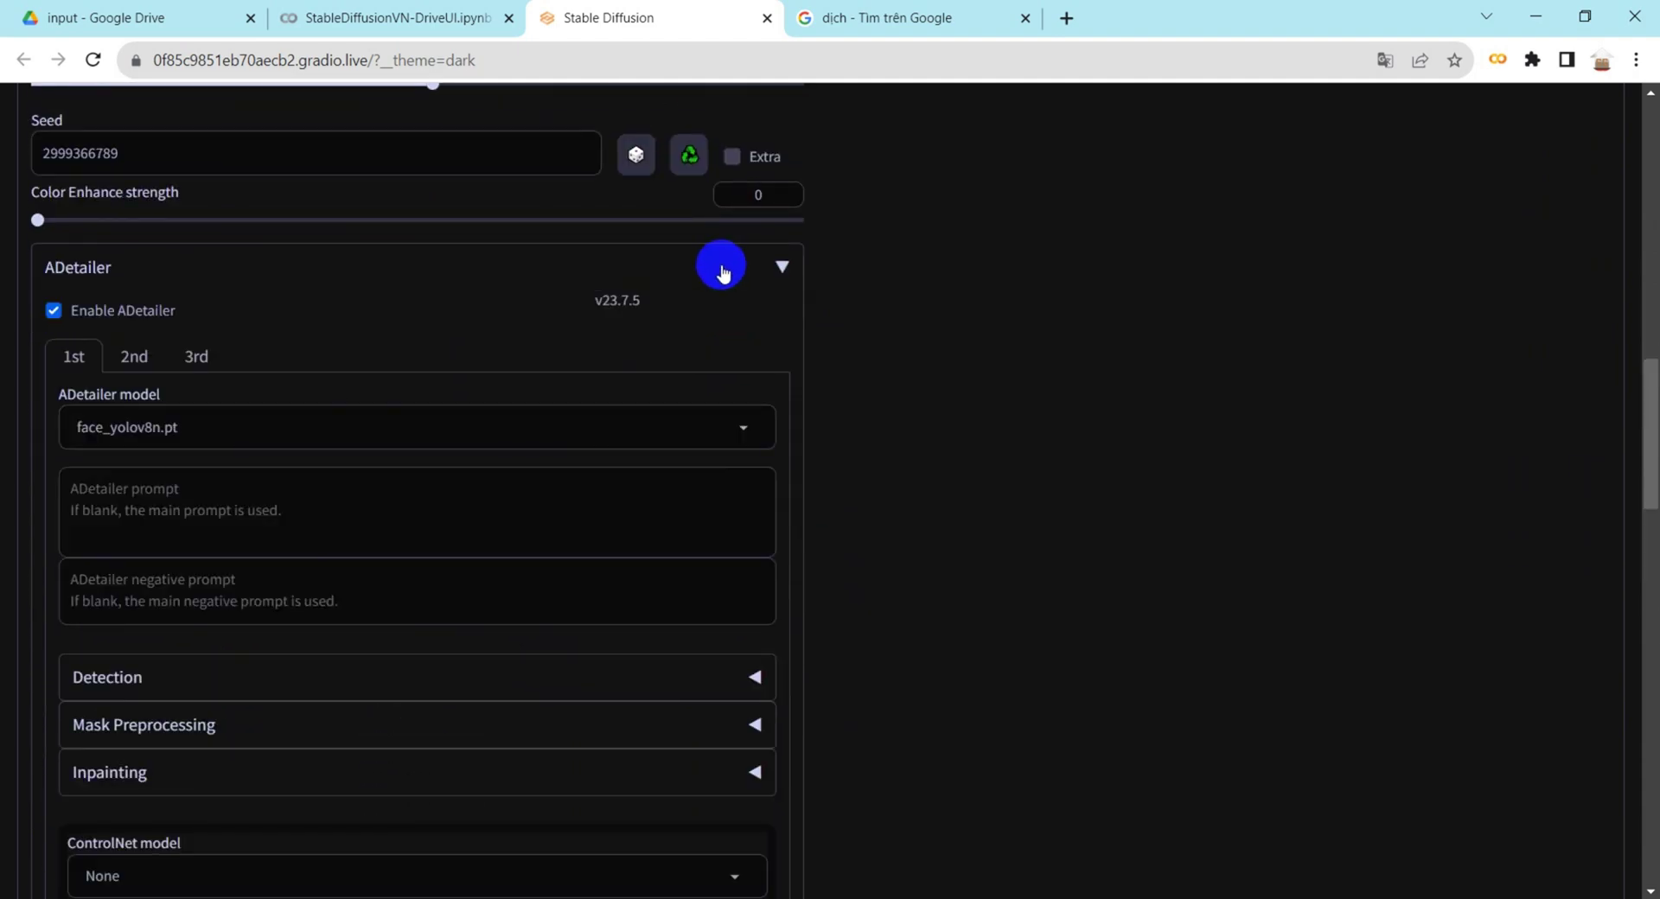
left_click(724, 275)
scroll(874, 371, "down", 6)
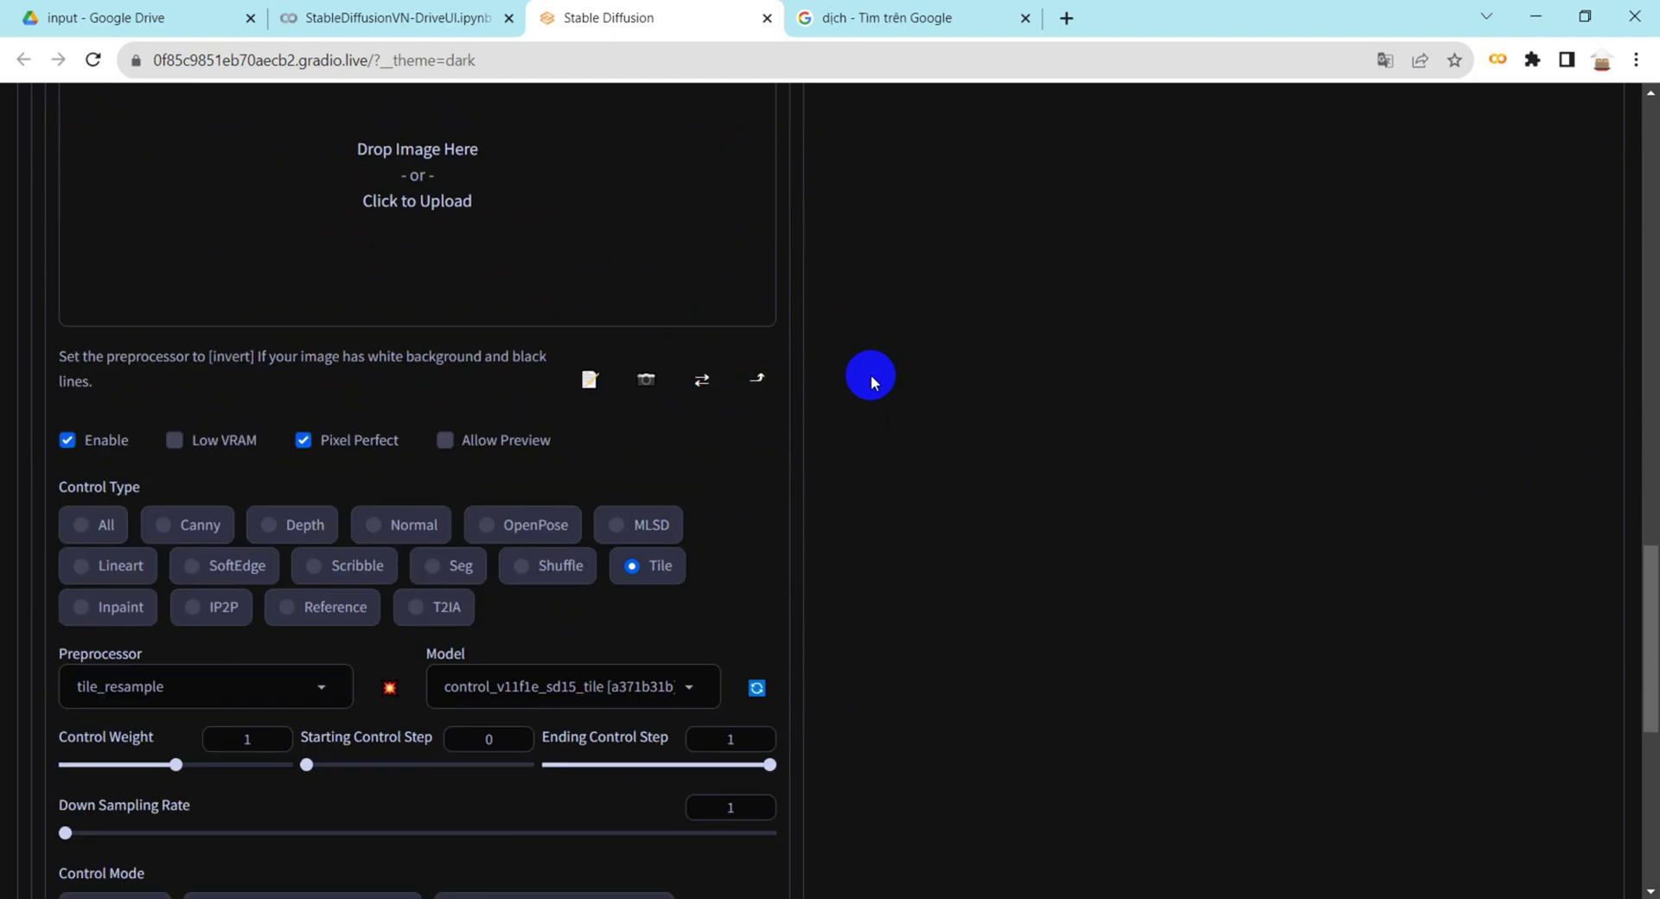
scroll(530, 526, "up", 4)
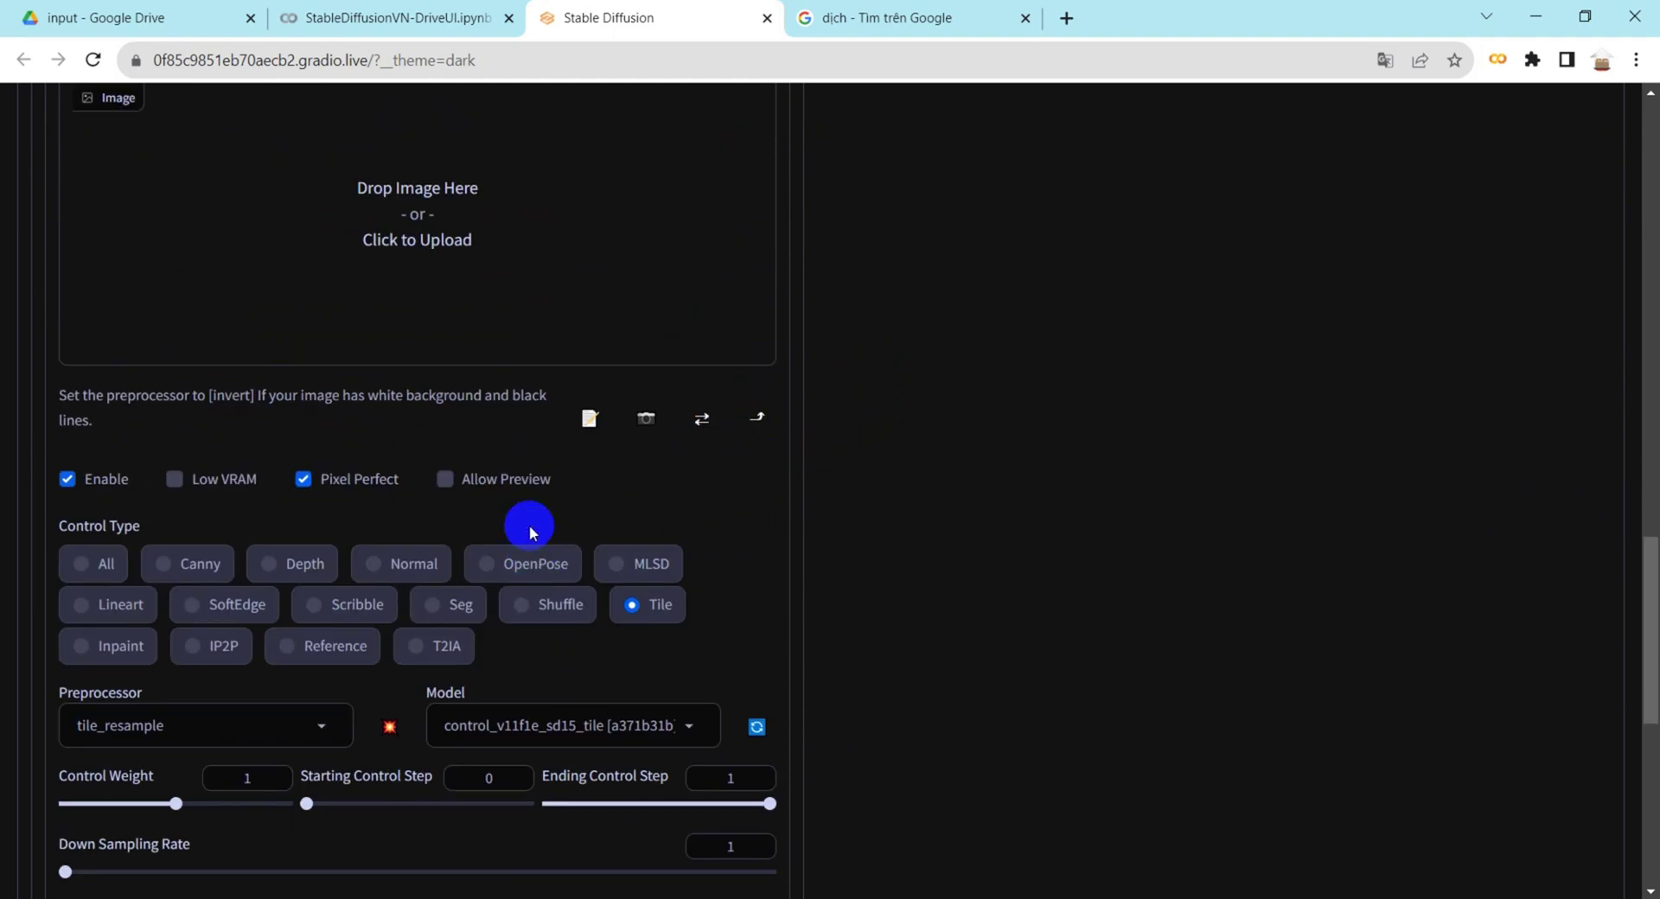
scroll(1134, 522, "up", 15)
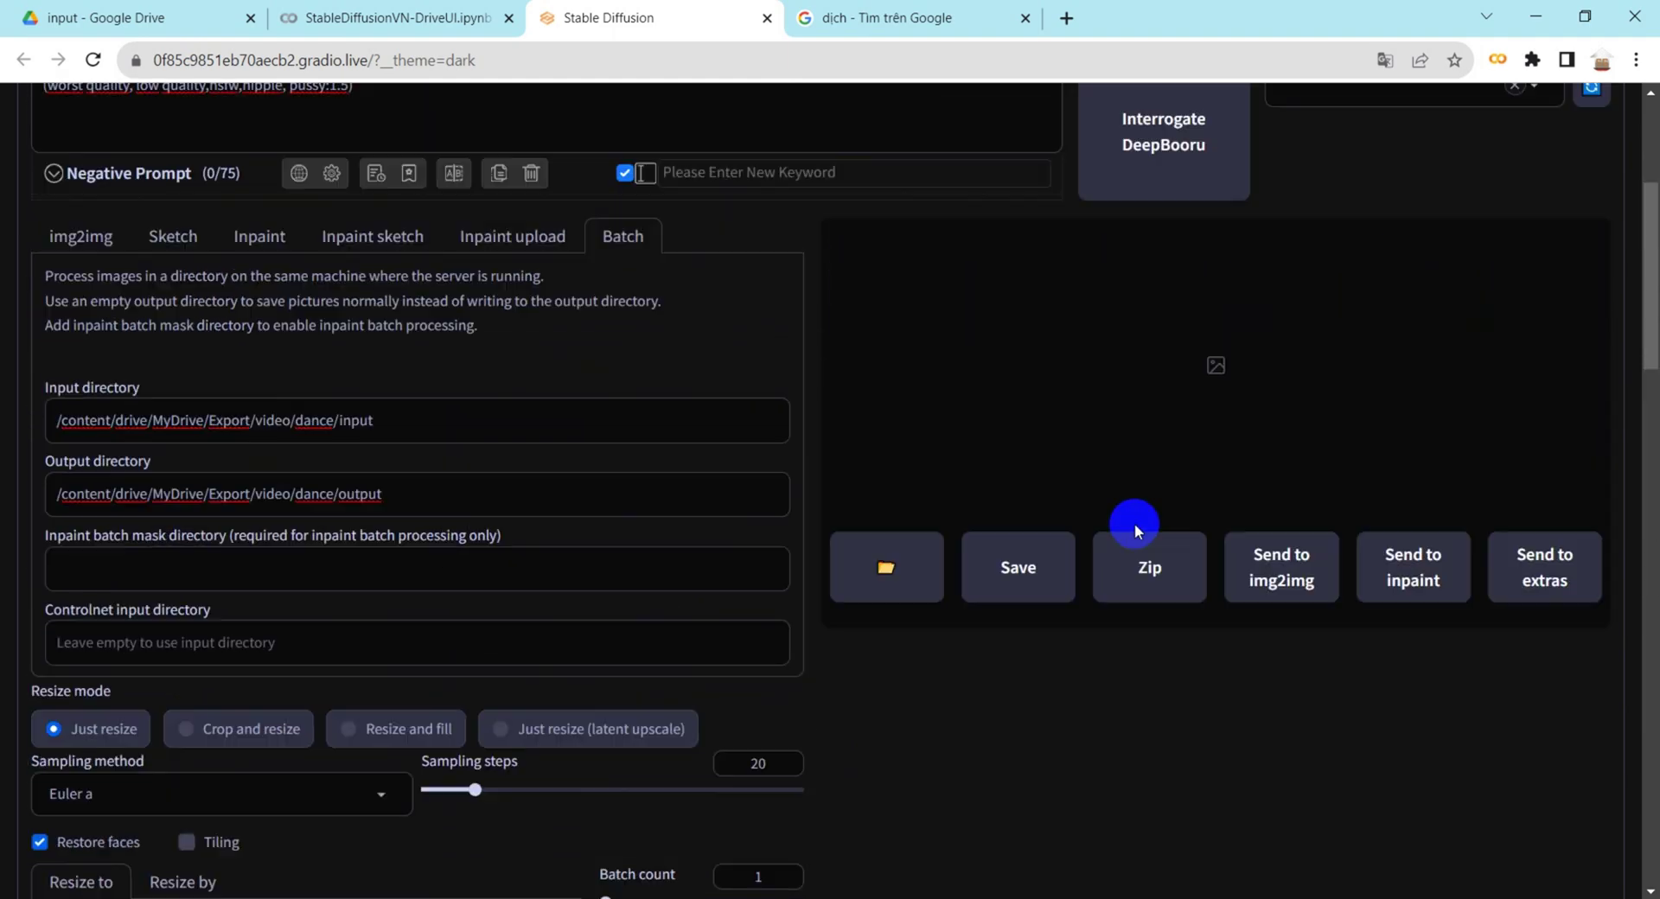
scroll(1135, 522, "up", 3)
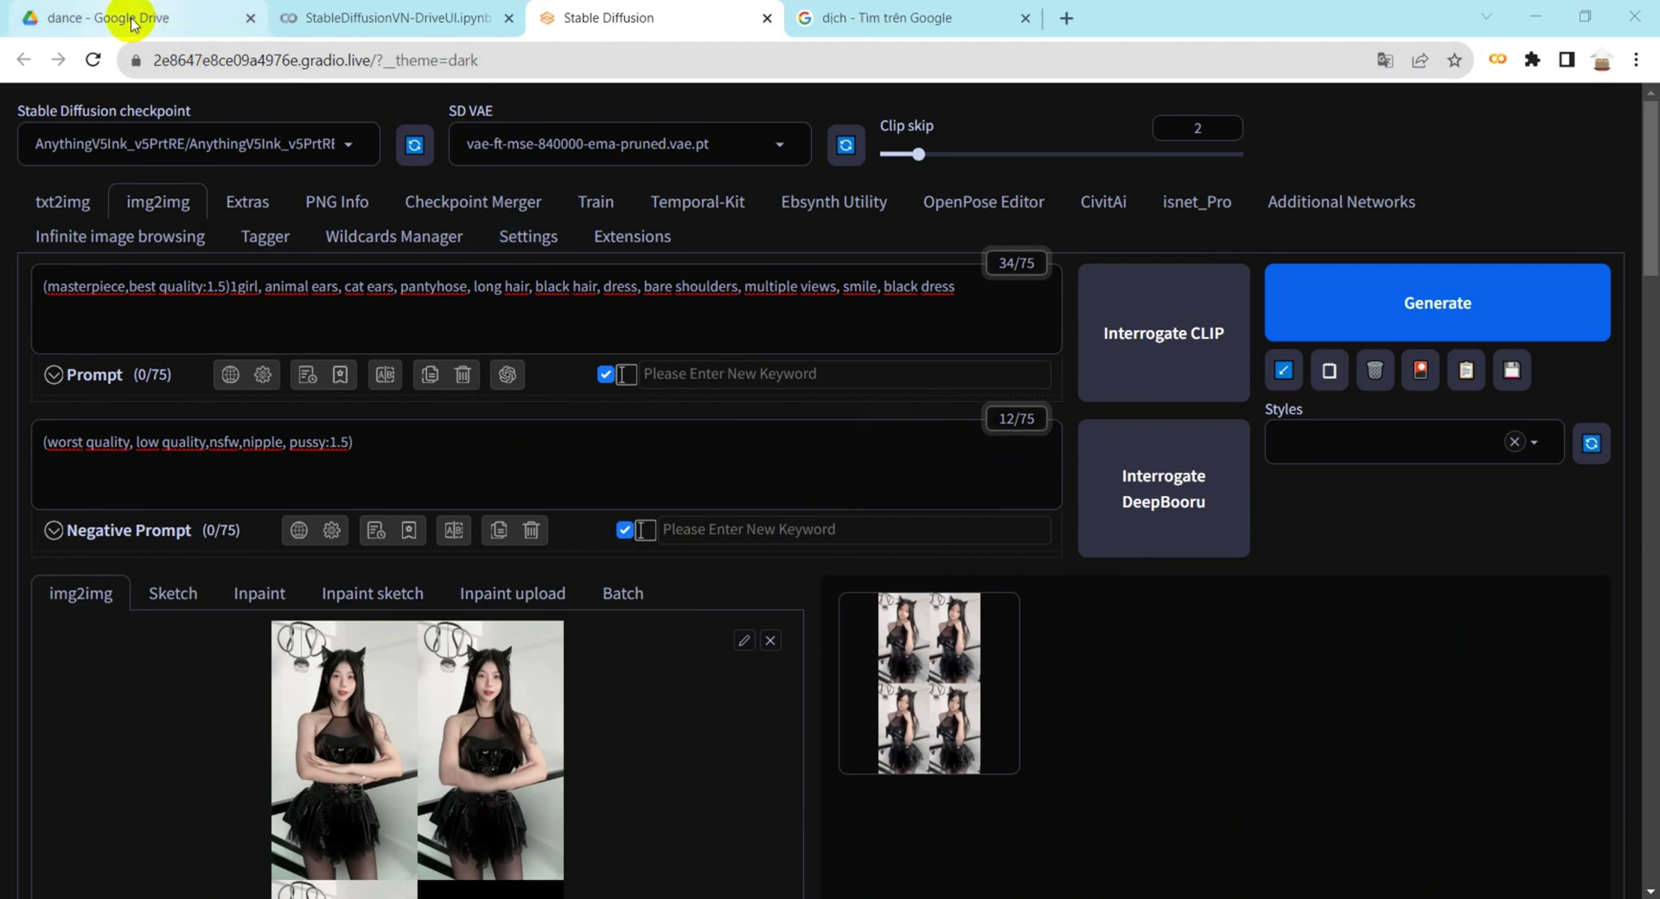
- Switch to Google Drive and inspect the generated images in the dance/output folder as thumbnails, then restore the list layout
left_click(132, 24)
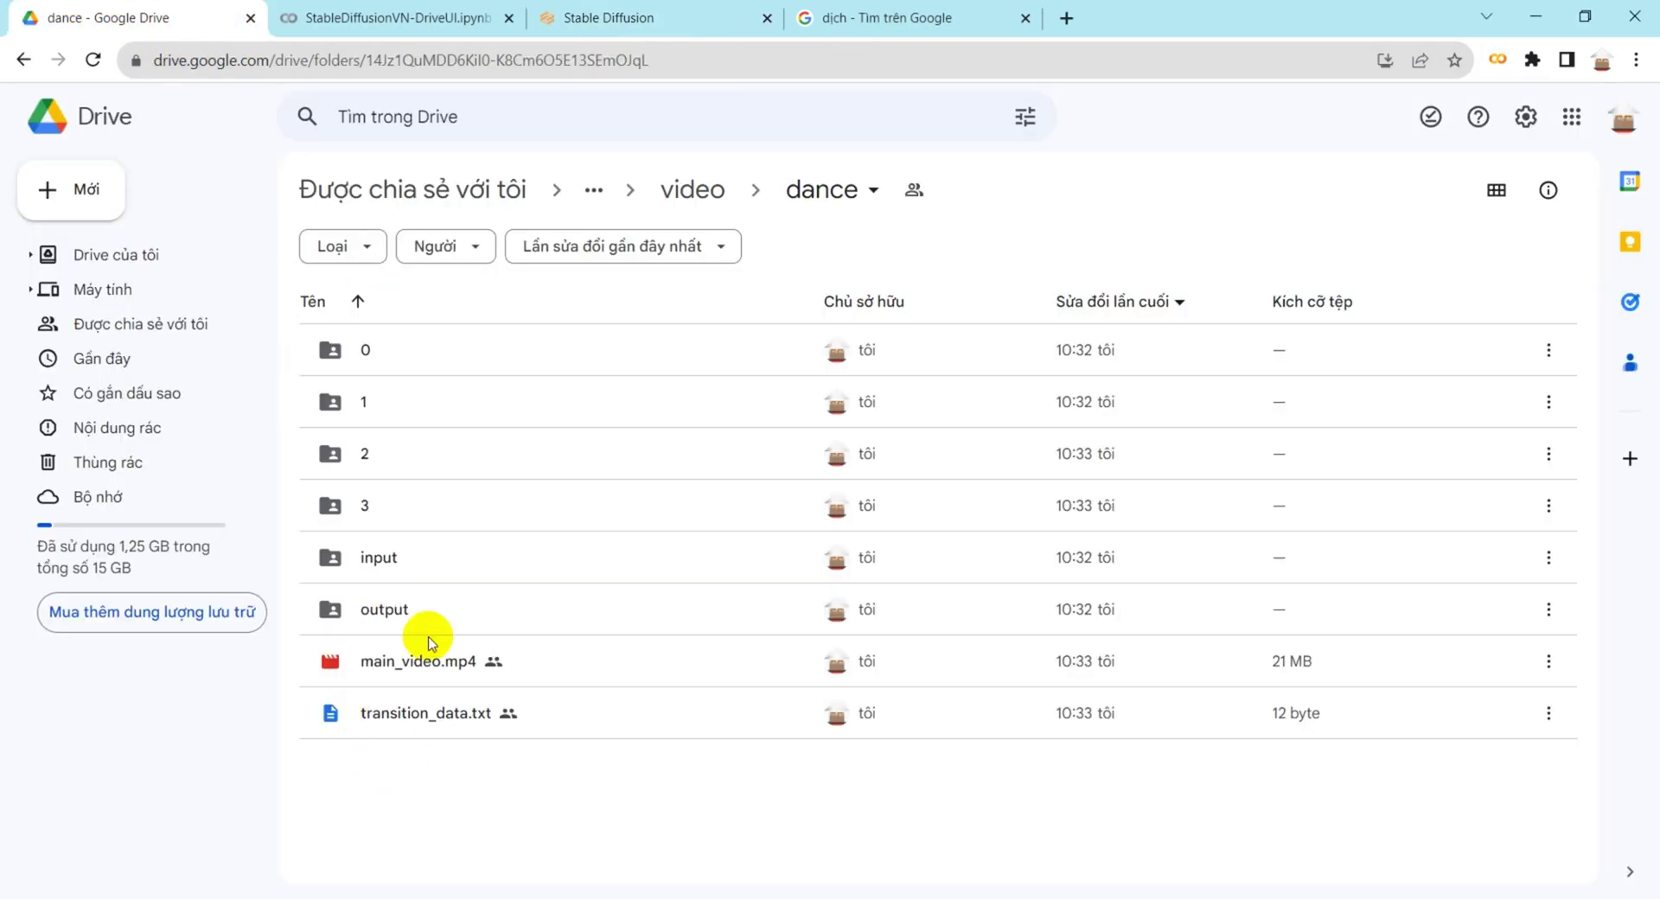
double_click(384, 611)
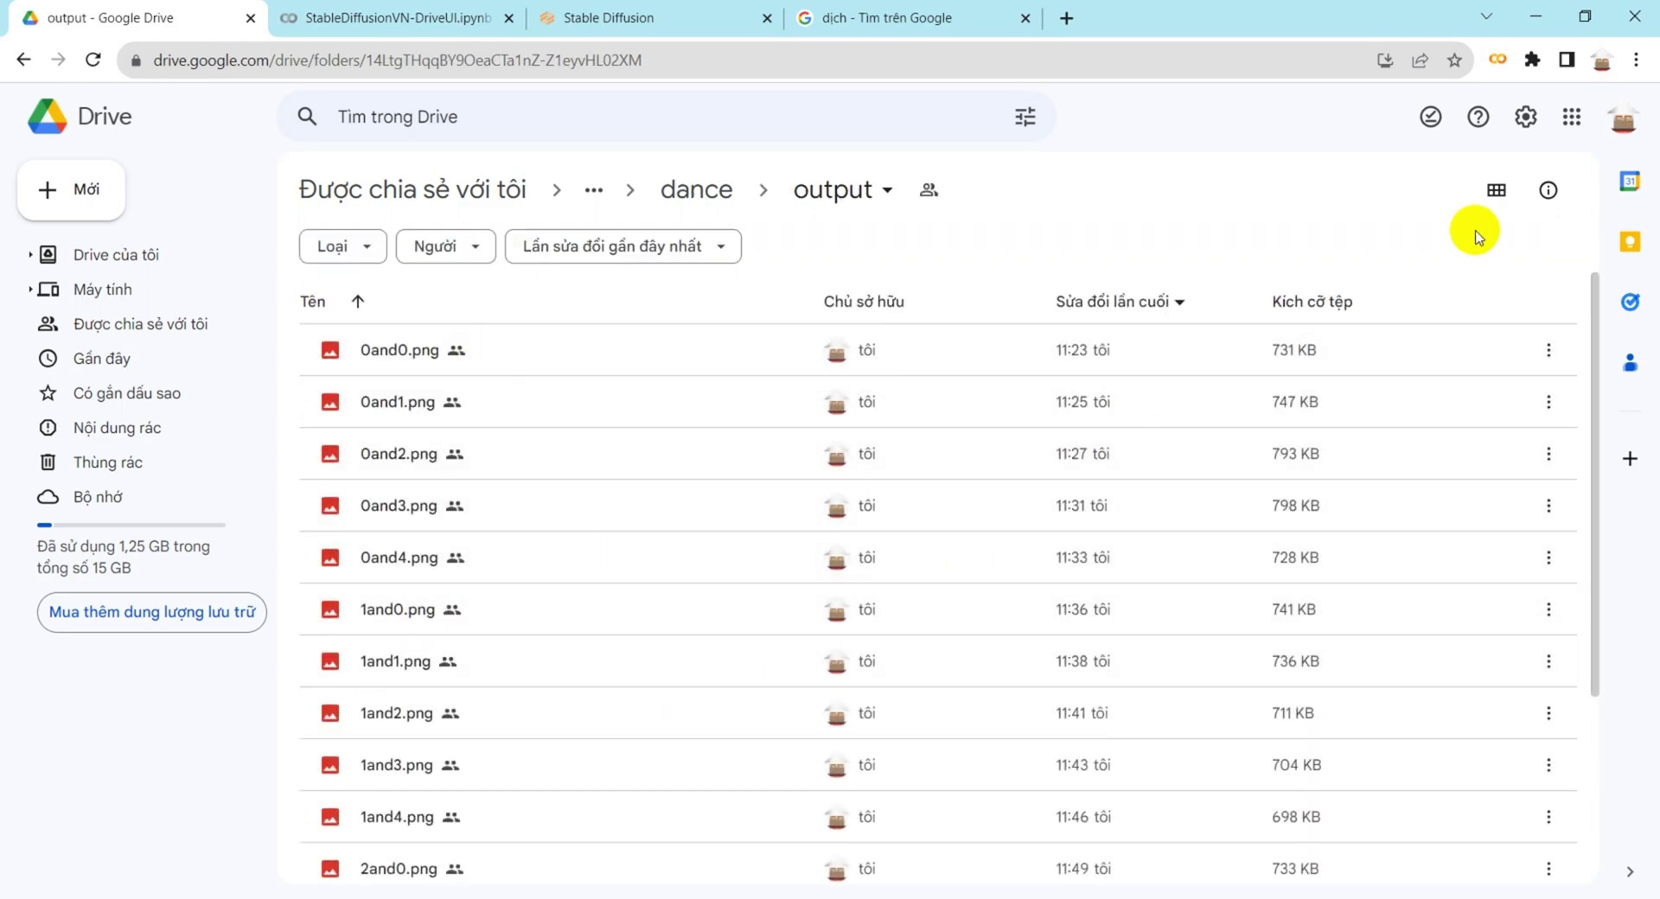
left_click(1486, 197)
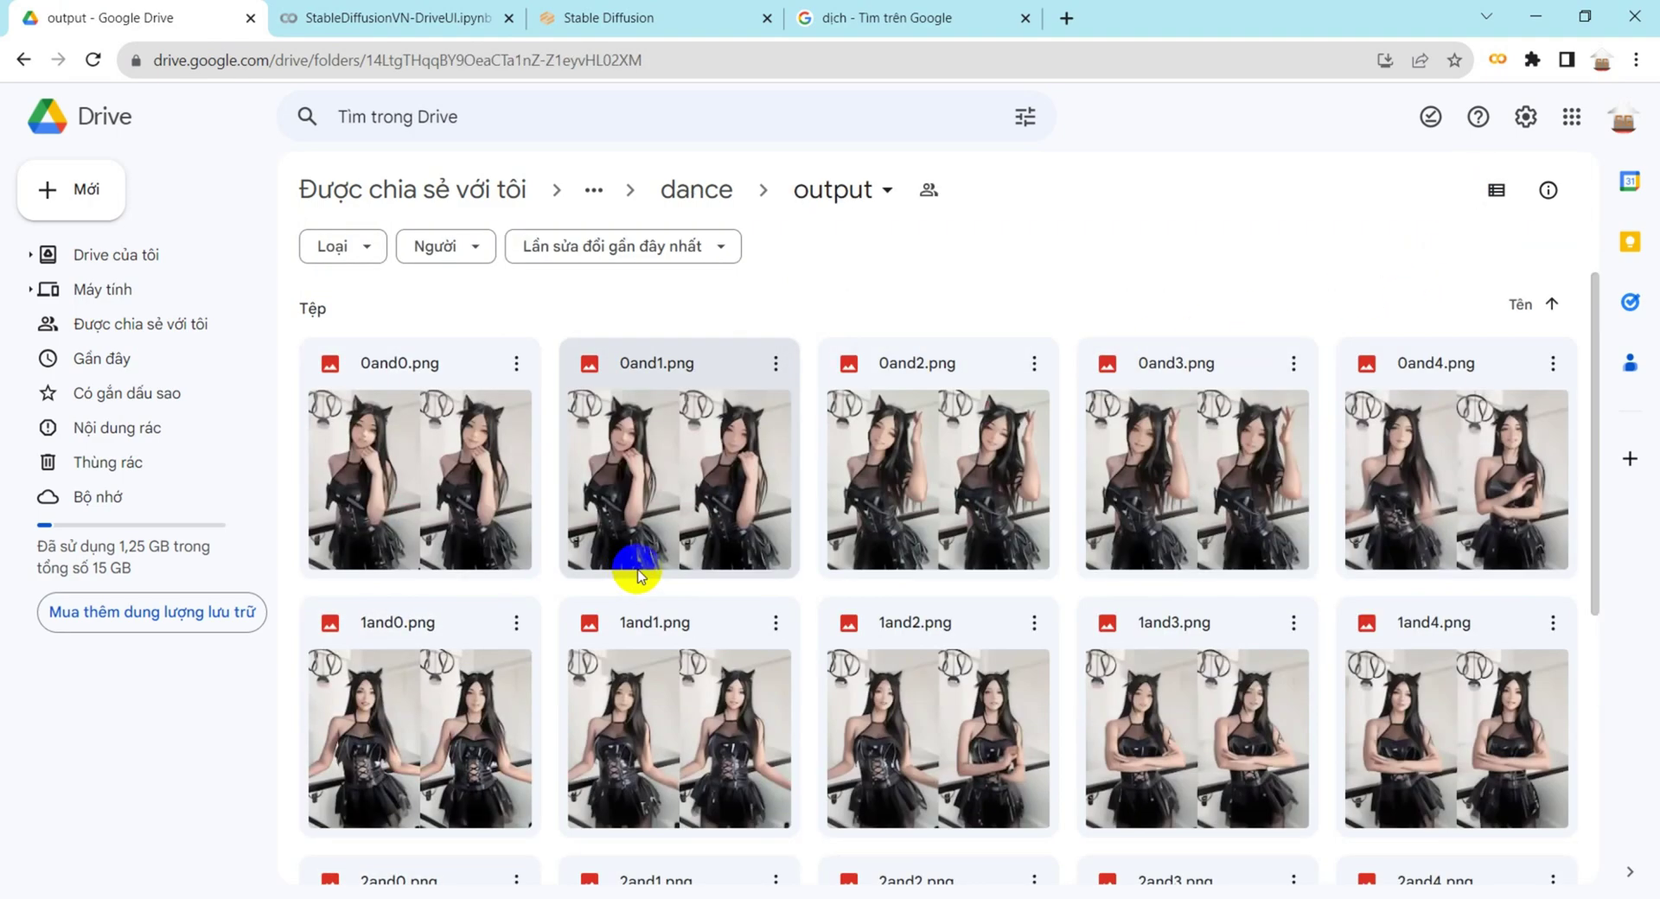
left_click(1499, 194)
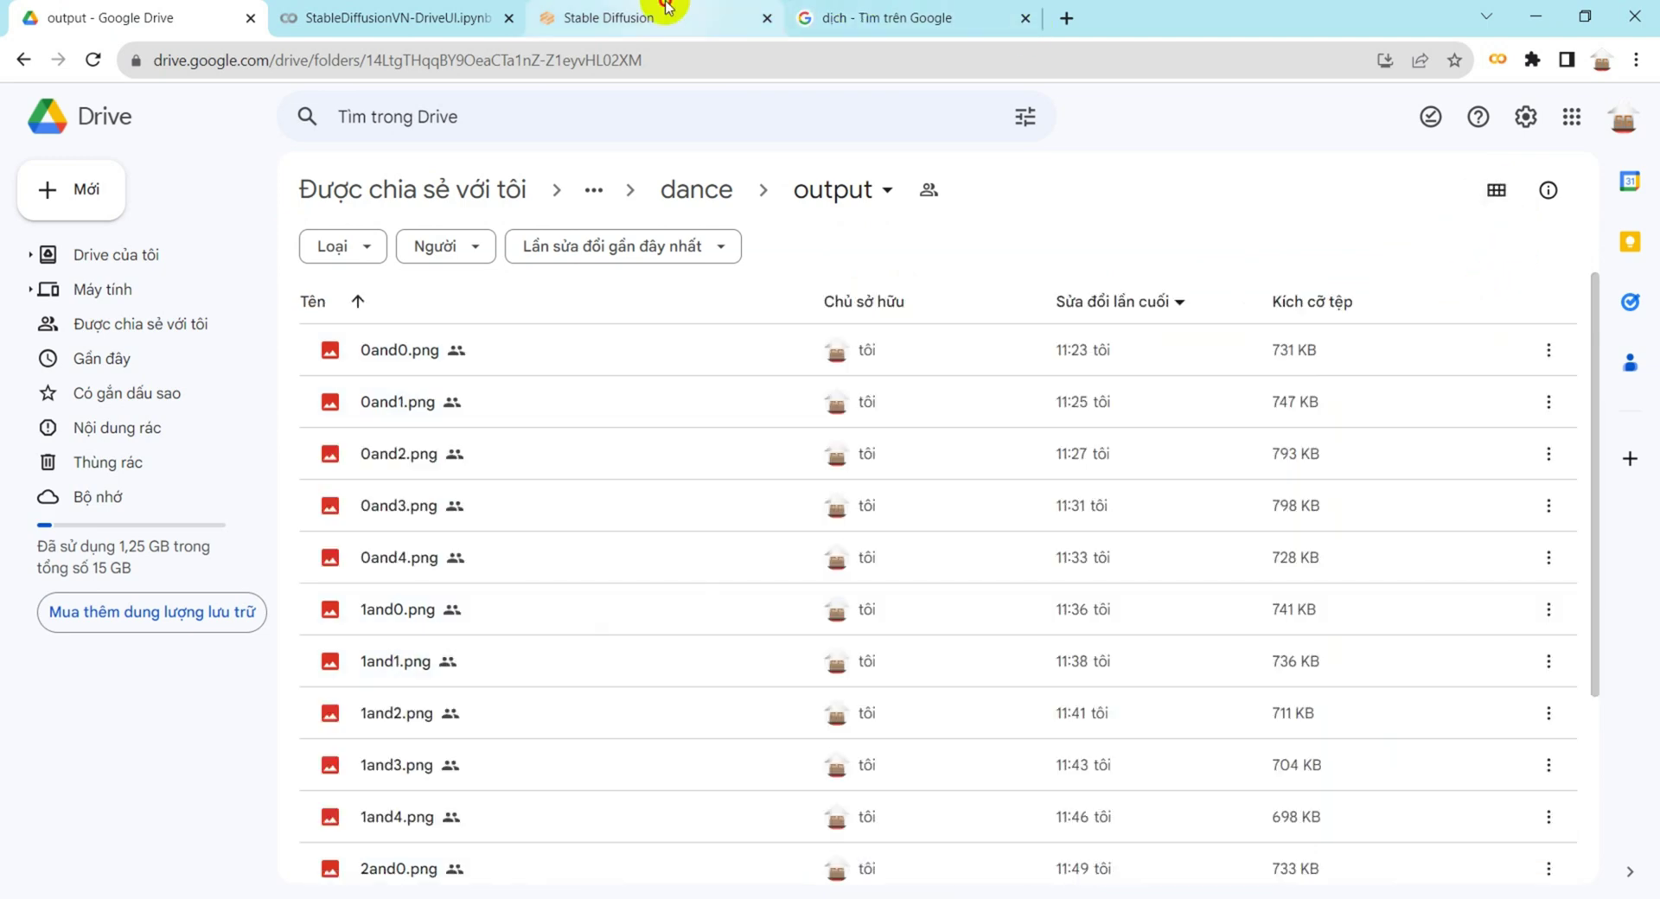
- Return to Stable Diffusion and load the dance video as the input video in Temporal-Kit's Pre-Processing
left_click(657, 17)
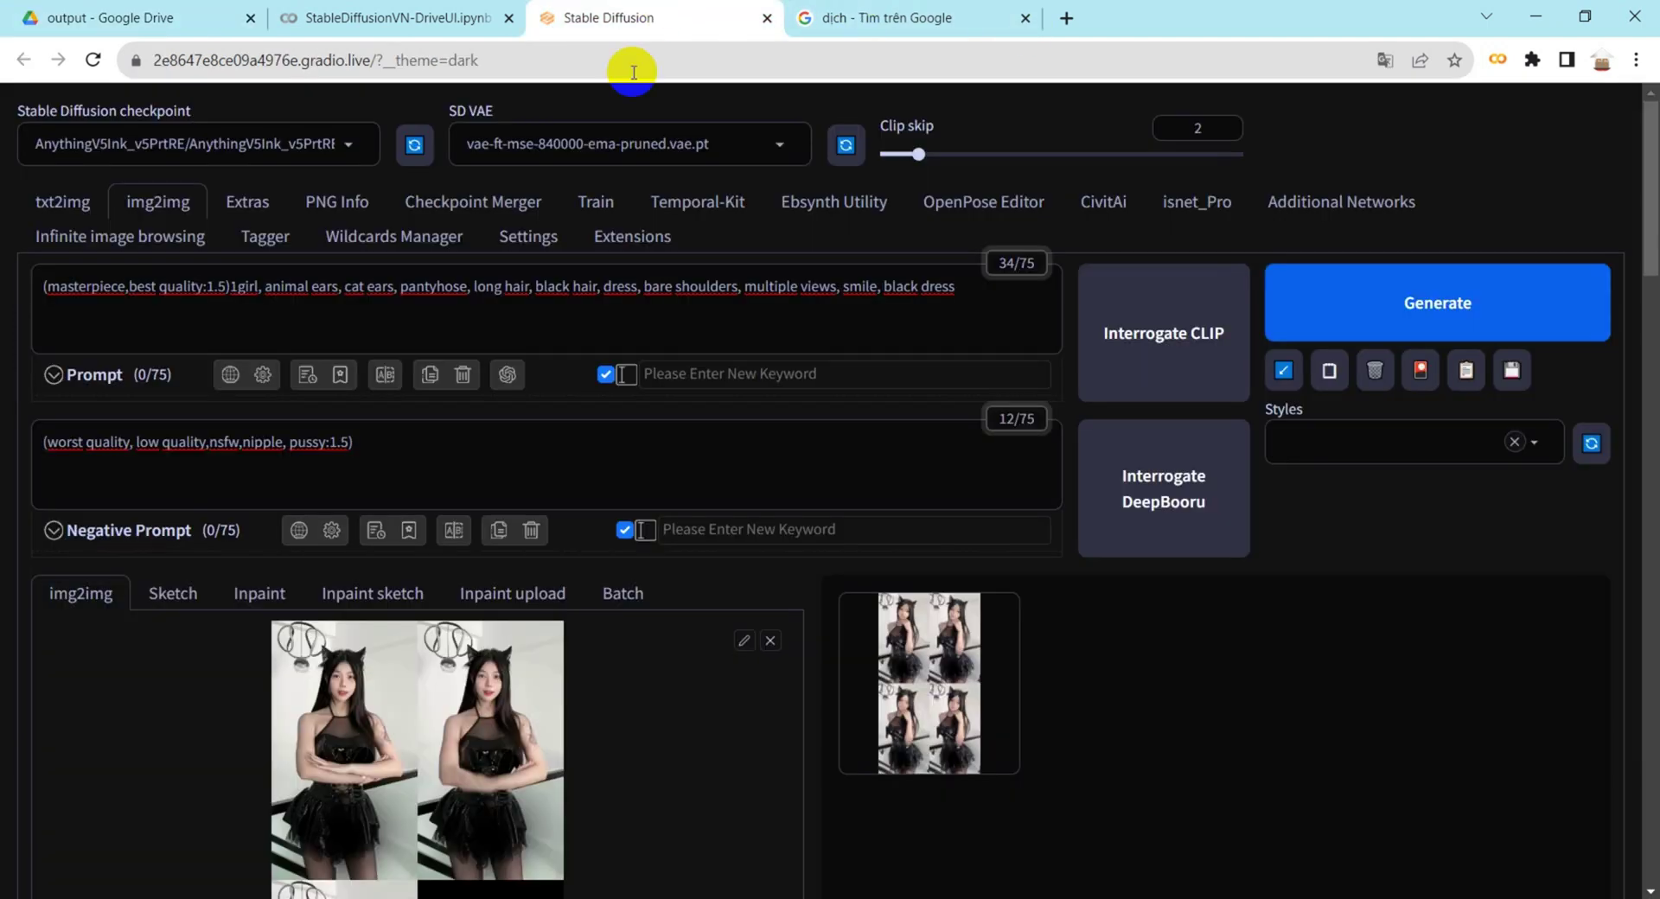
left_click(689, 203)
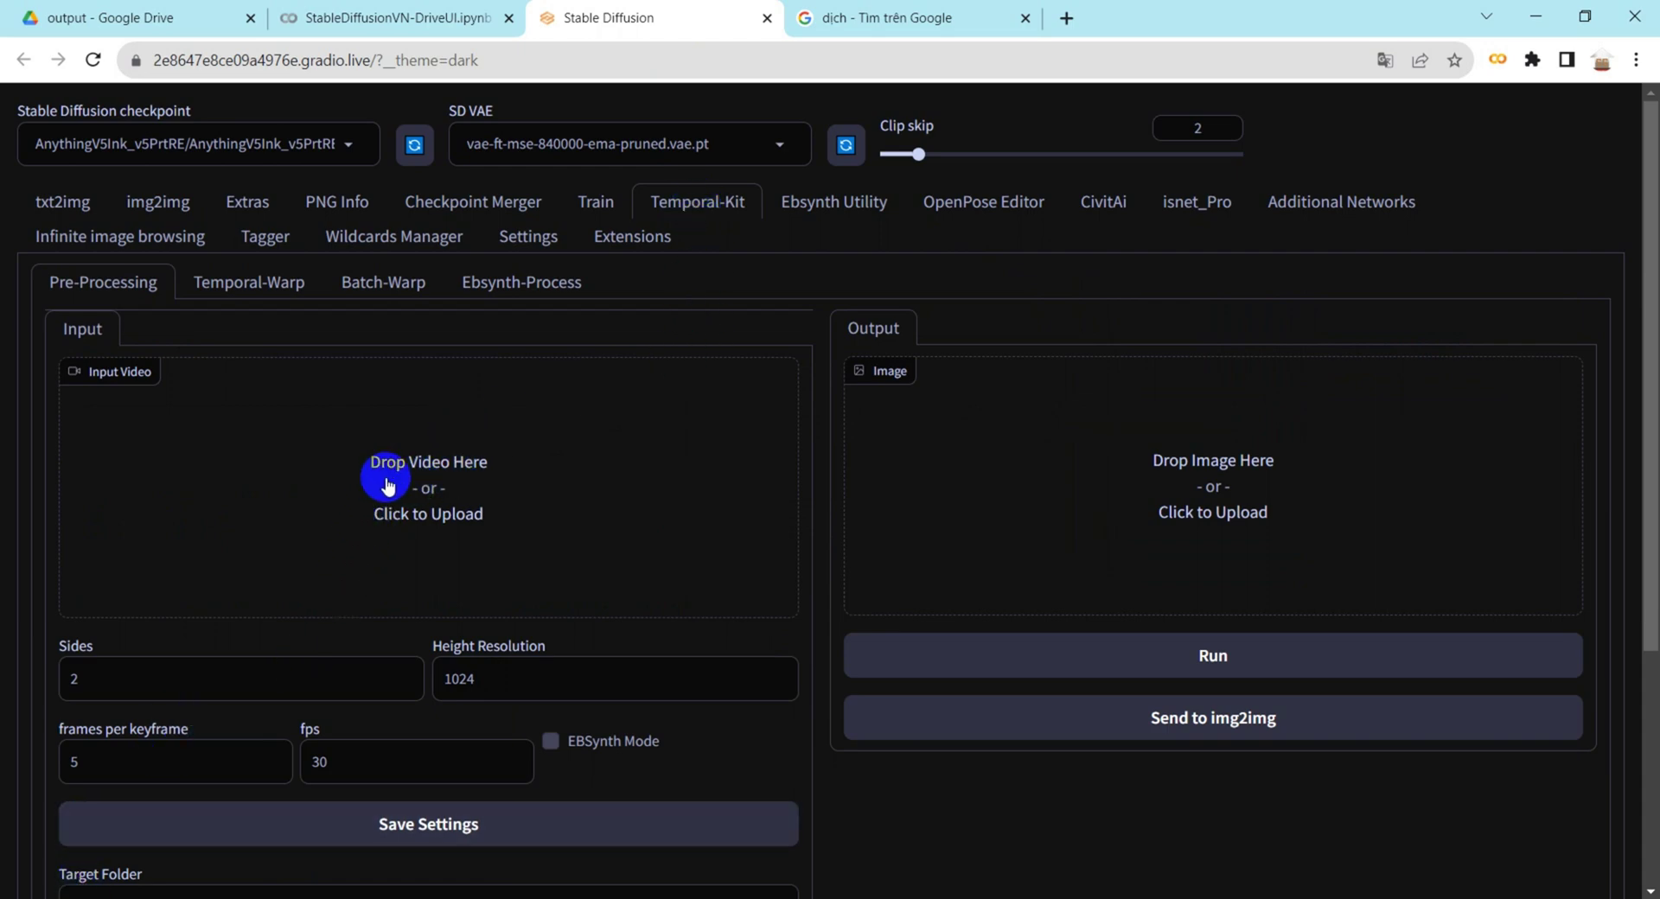
left_click(444, 464)
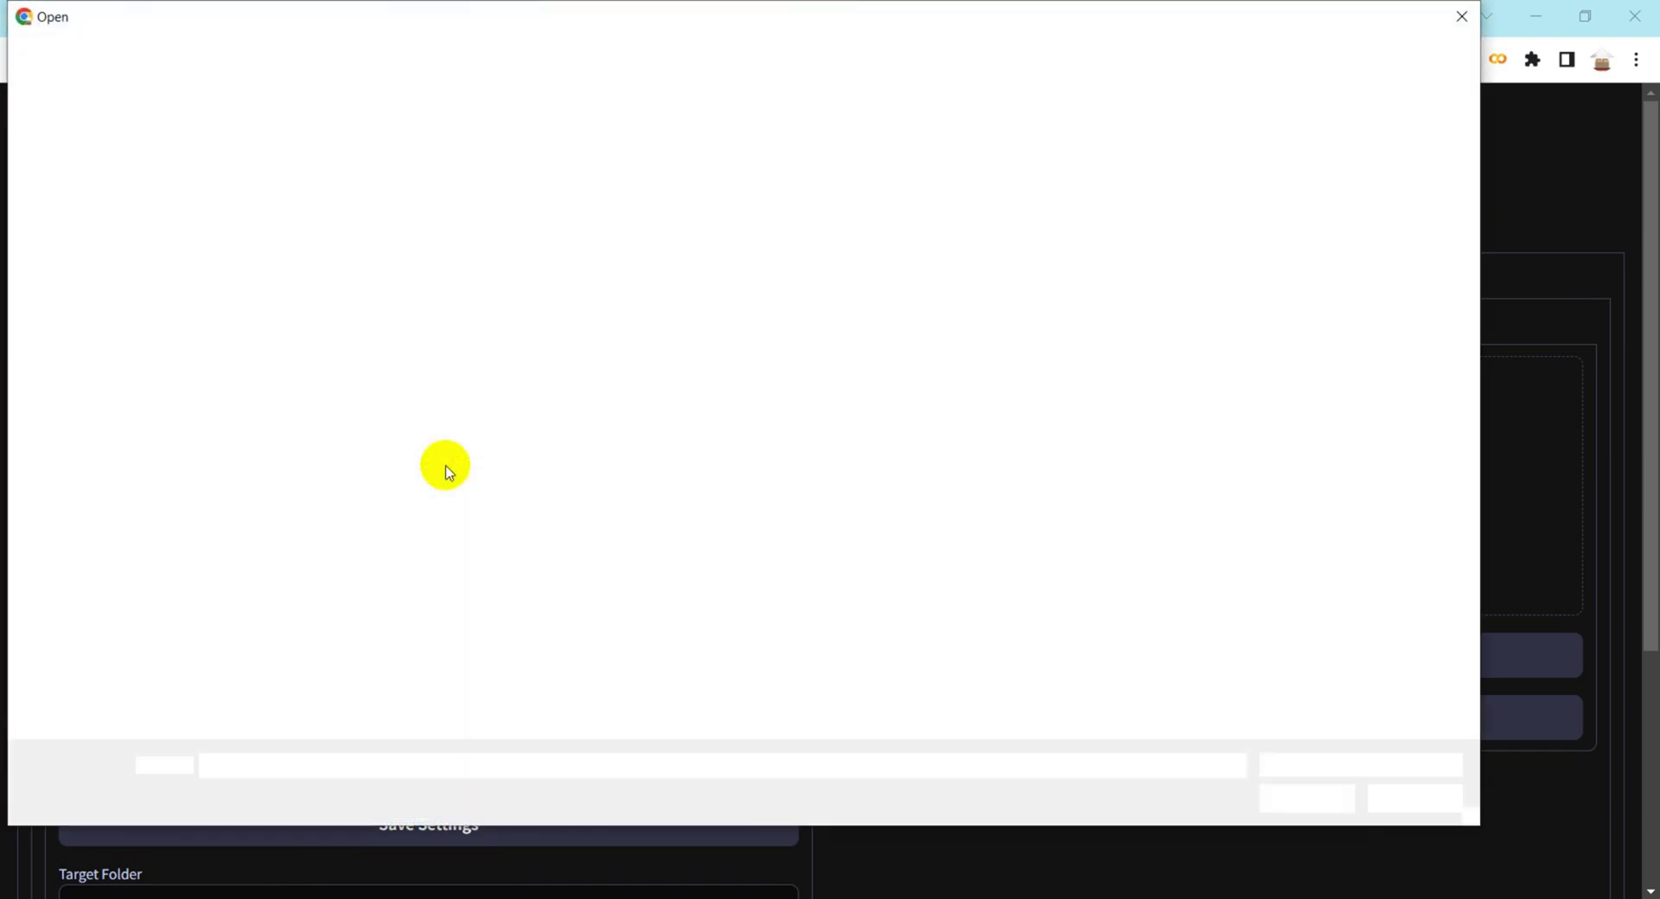
double_click(259, 167)
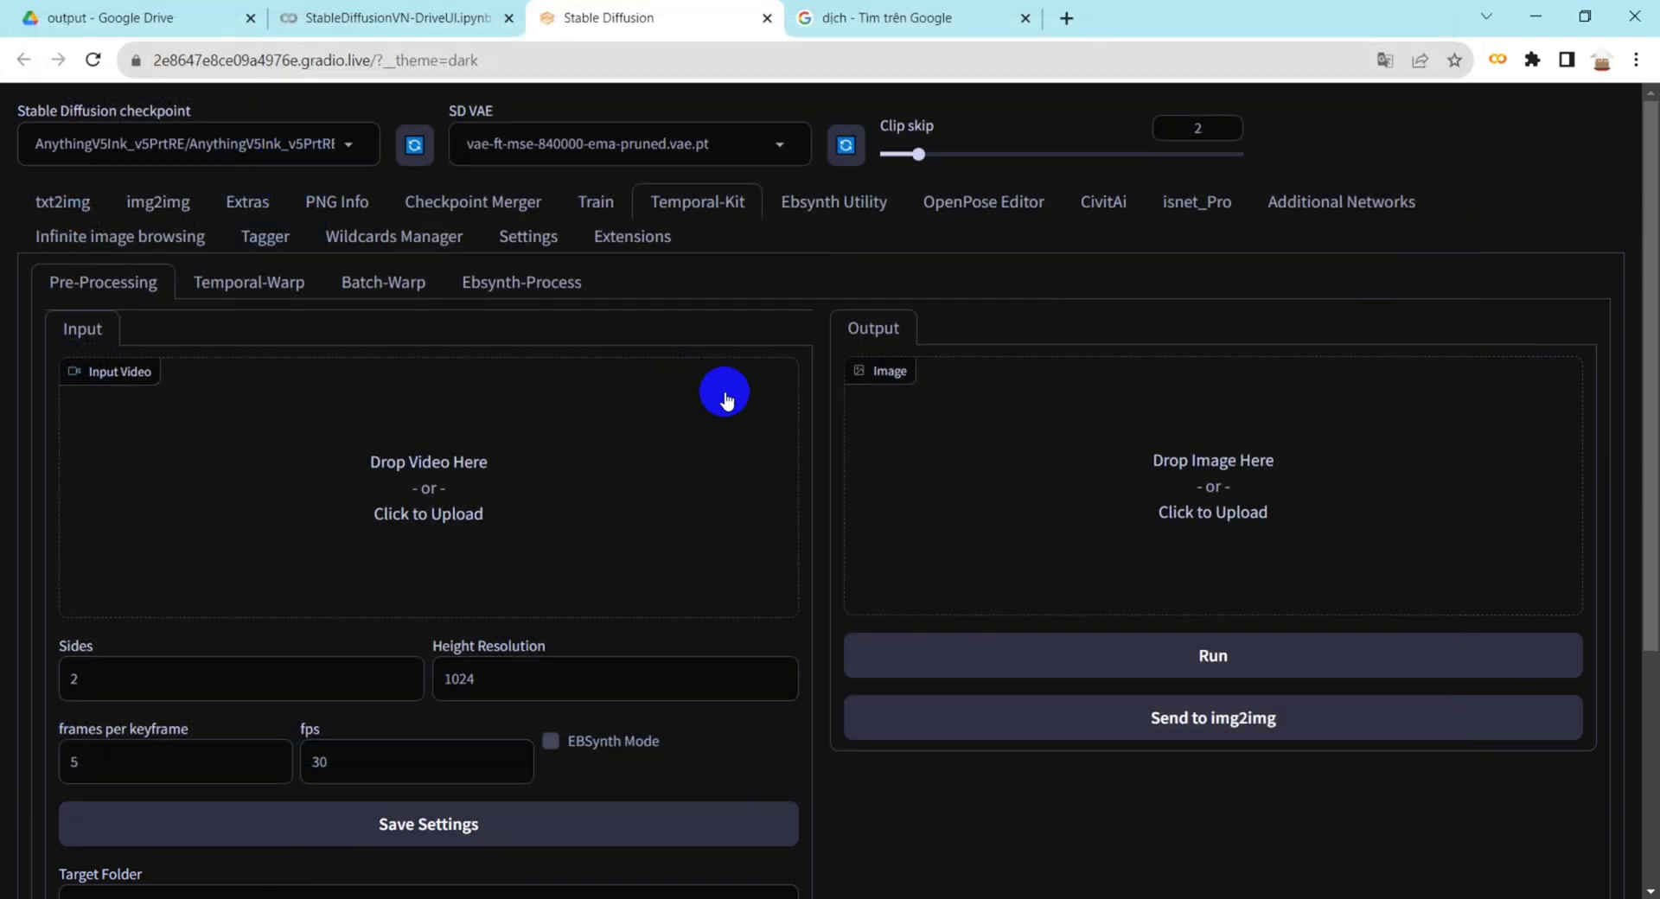
scroll(719, 392, "down", 4)
scroll(687, 476, "up", 4)
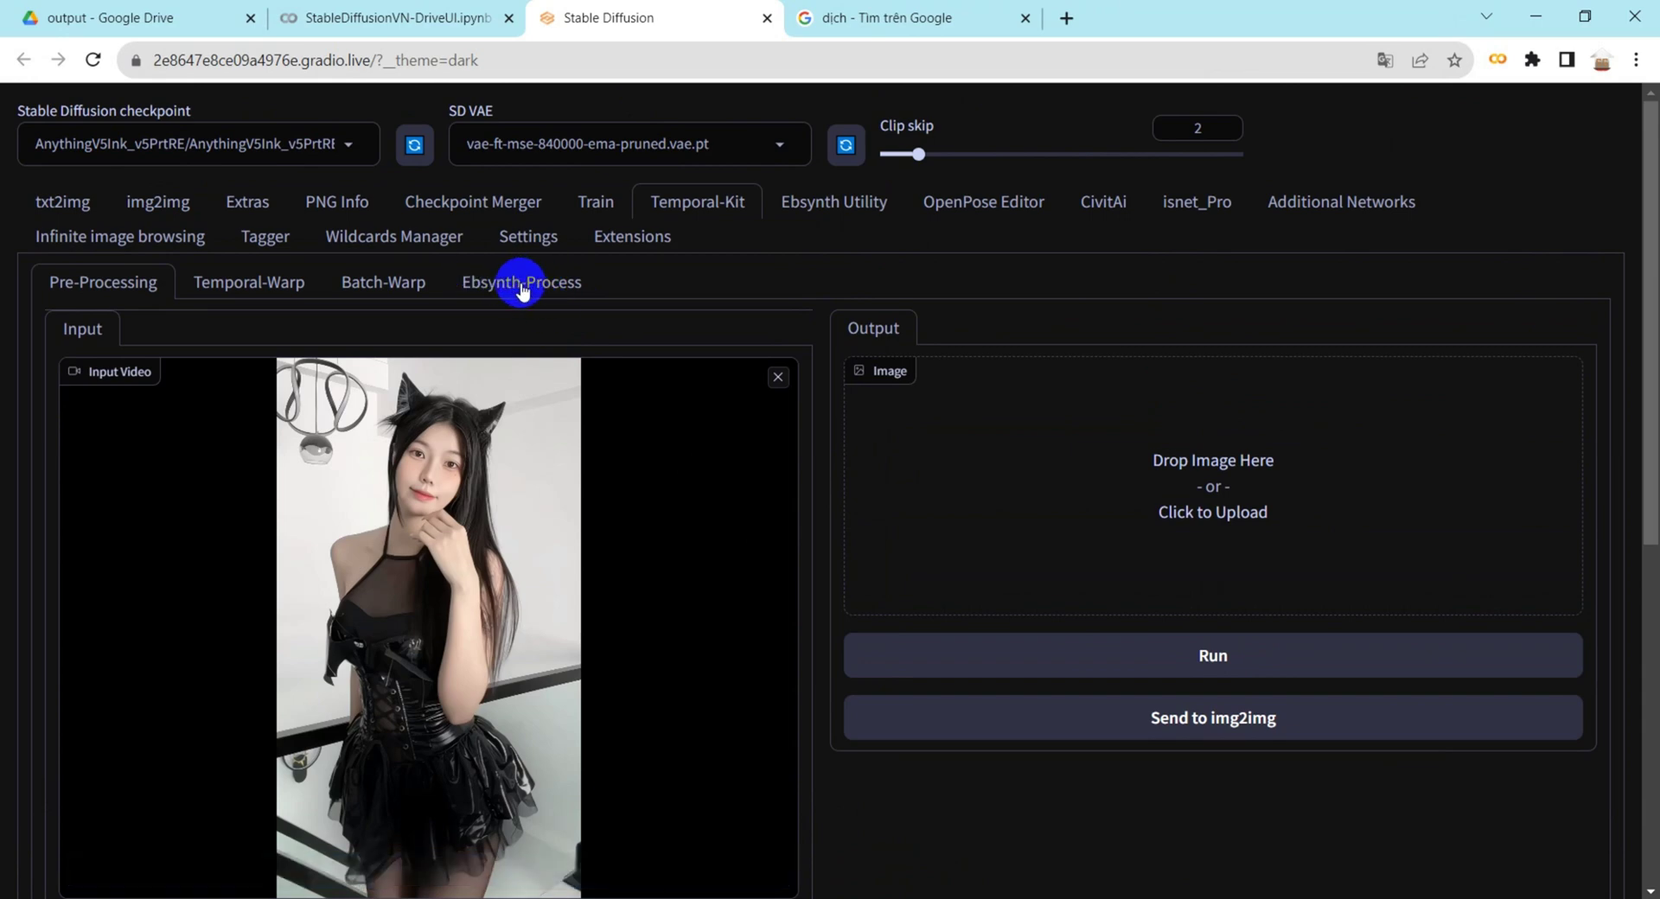
- Load the dance video as the input video in Temporal-Kit's Ebsynth-Process
left_click(521, 285)
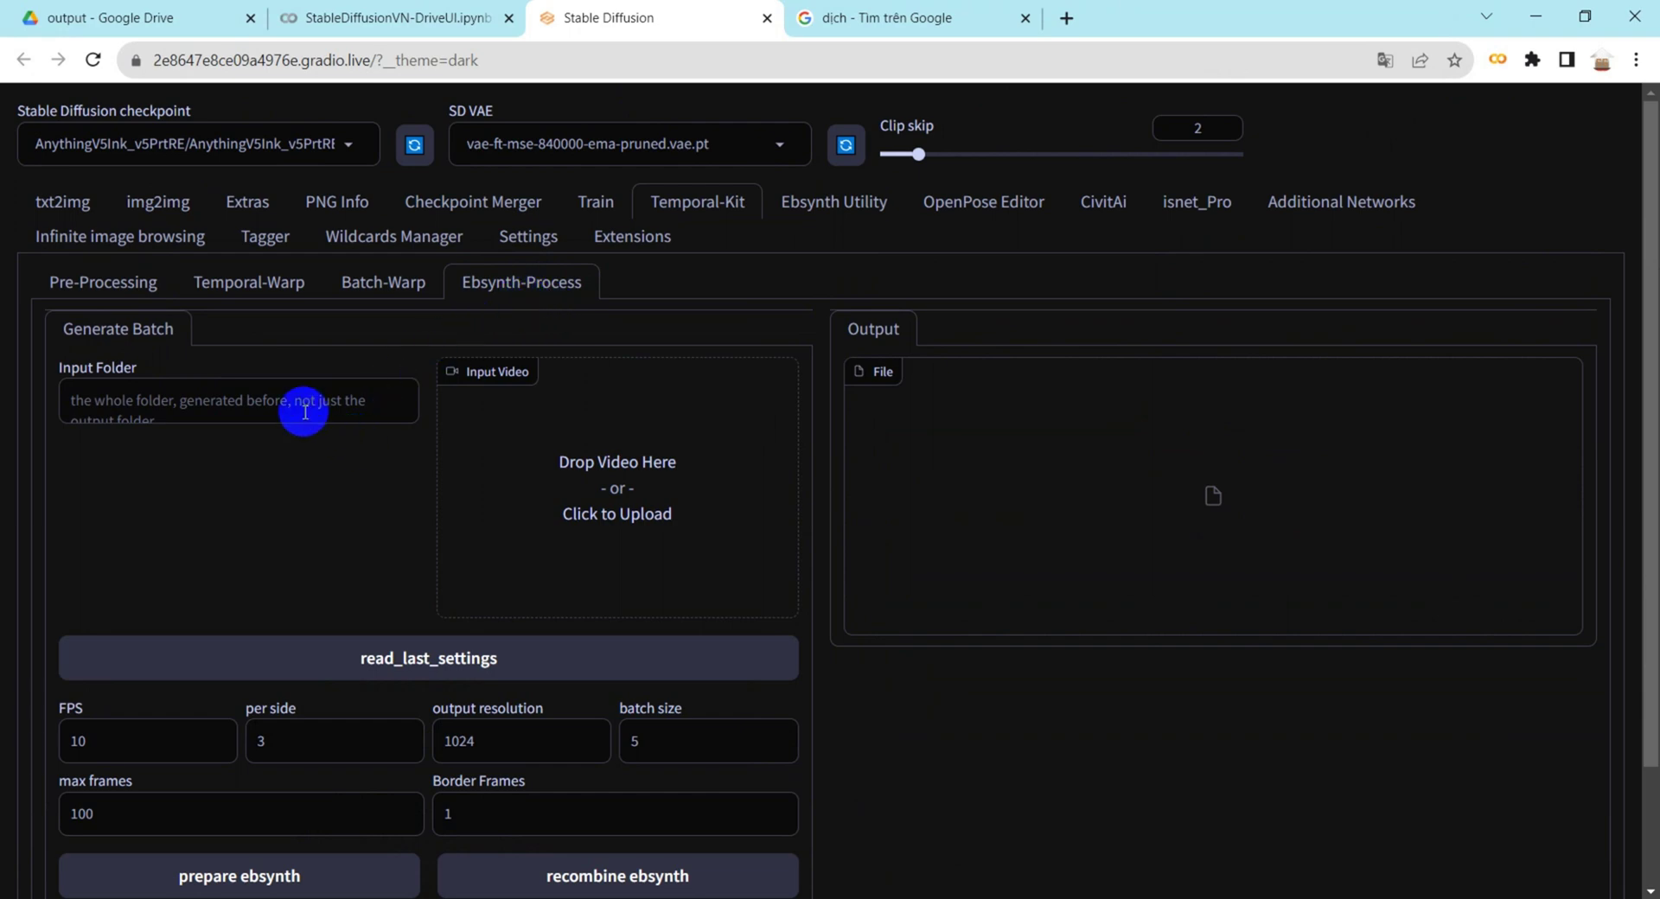
left_click(618, 463)
double_click(281, 204)
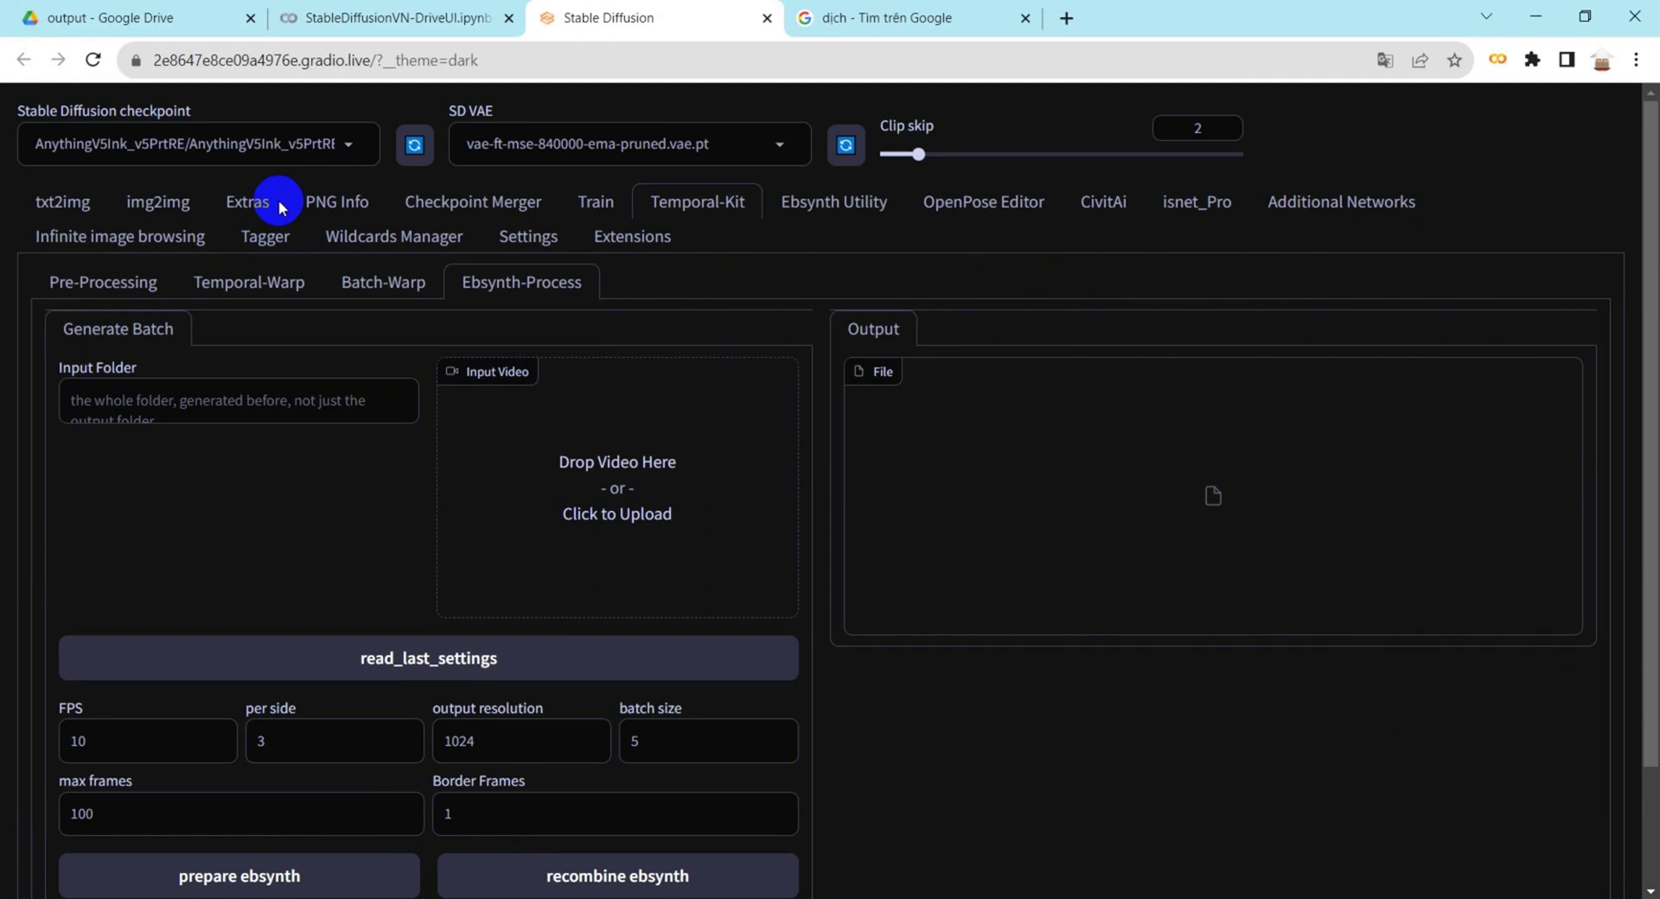
- Copy the dance folder path from the Colab notebook's files and set the Ebsynth-Process input folder to /content/drive/MyDrive/Export/video/dance
left_click(216, 403)
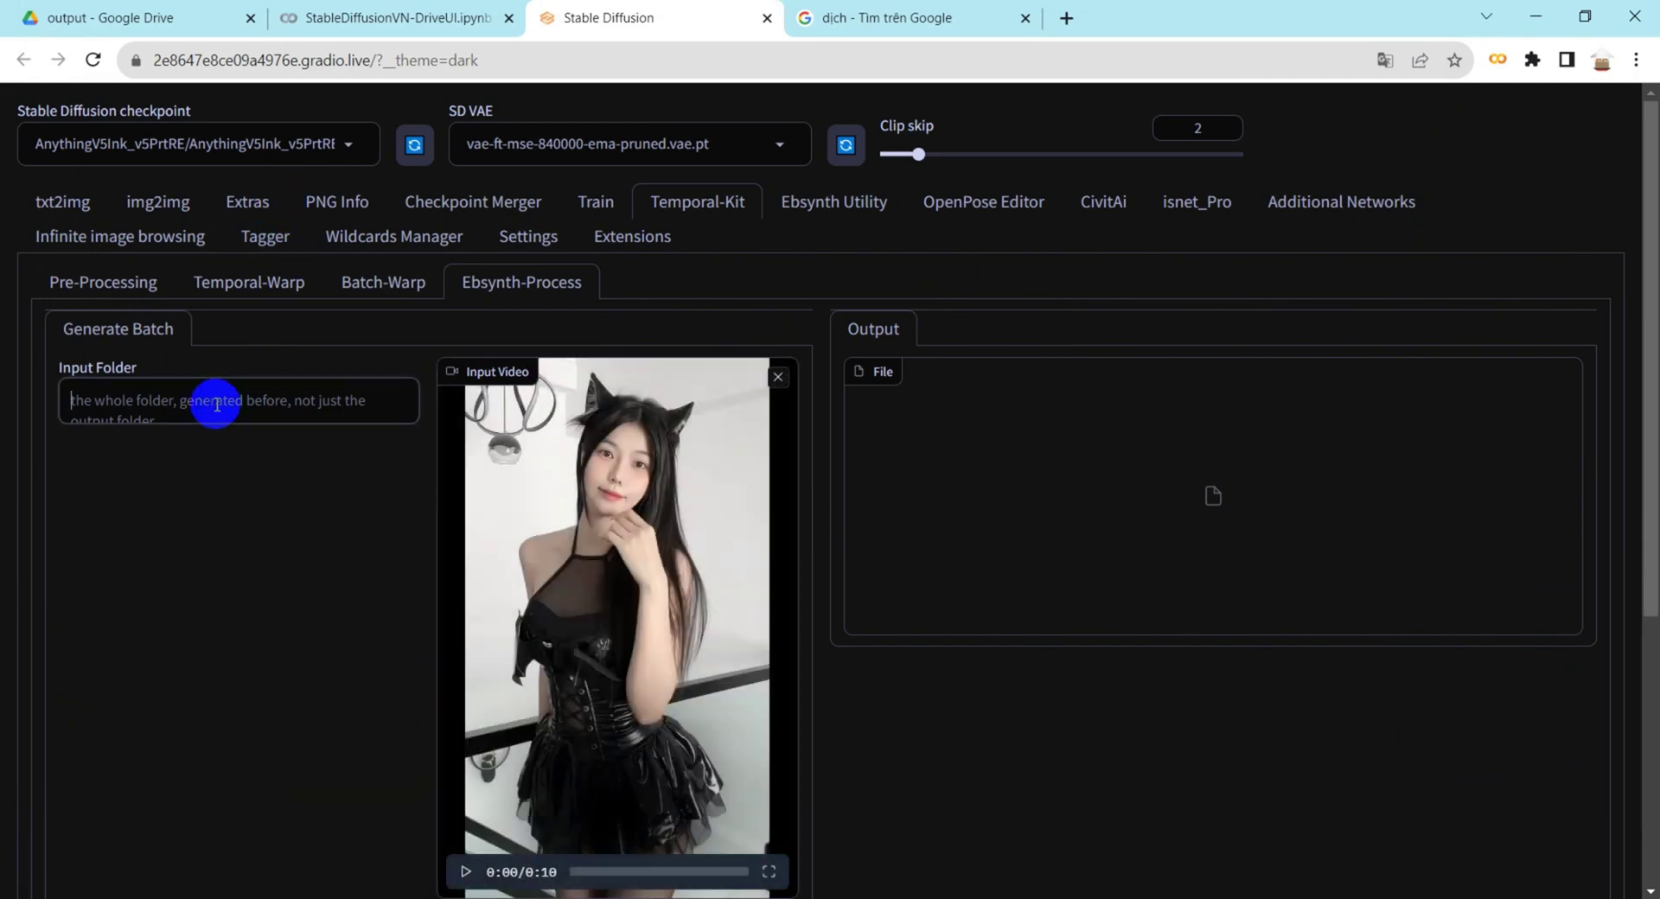
left_click(346, 17)
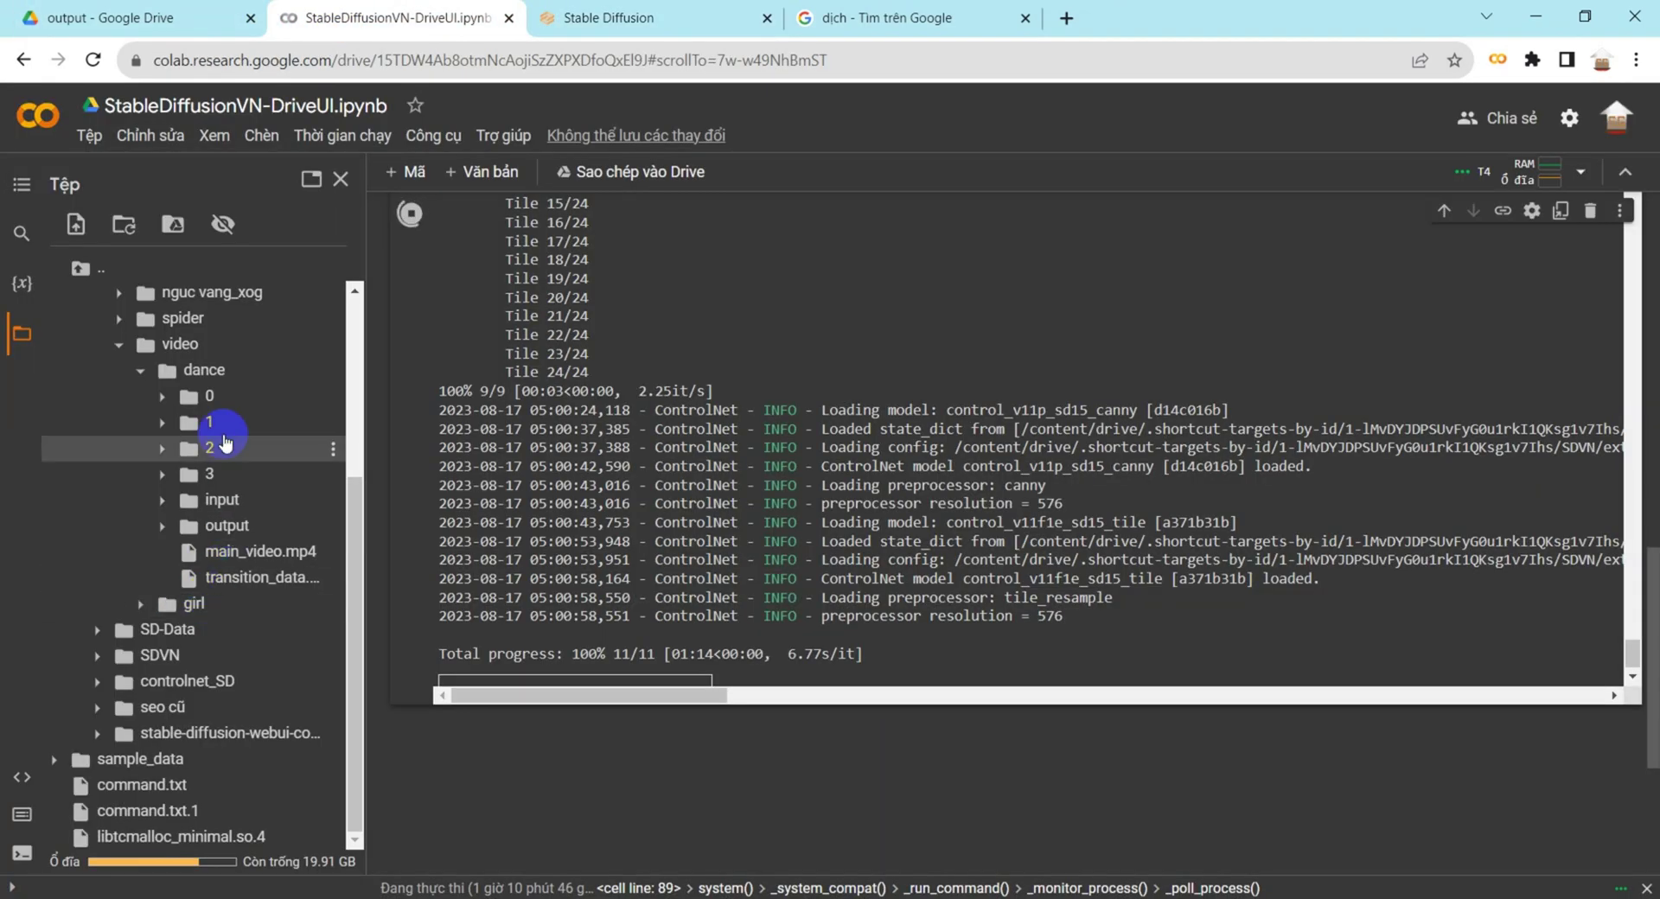
left_click(333, 374)
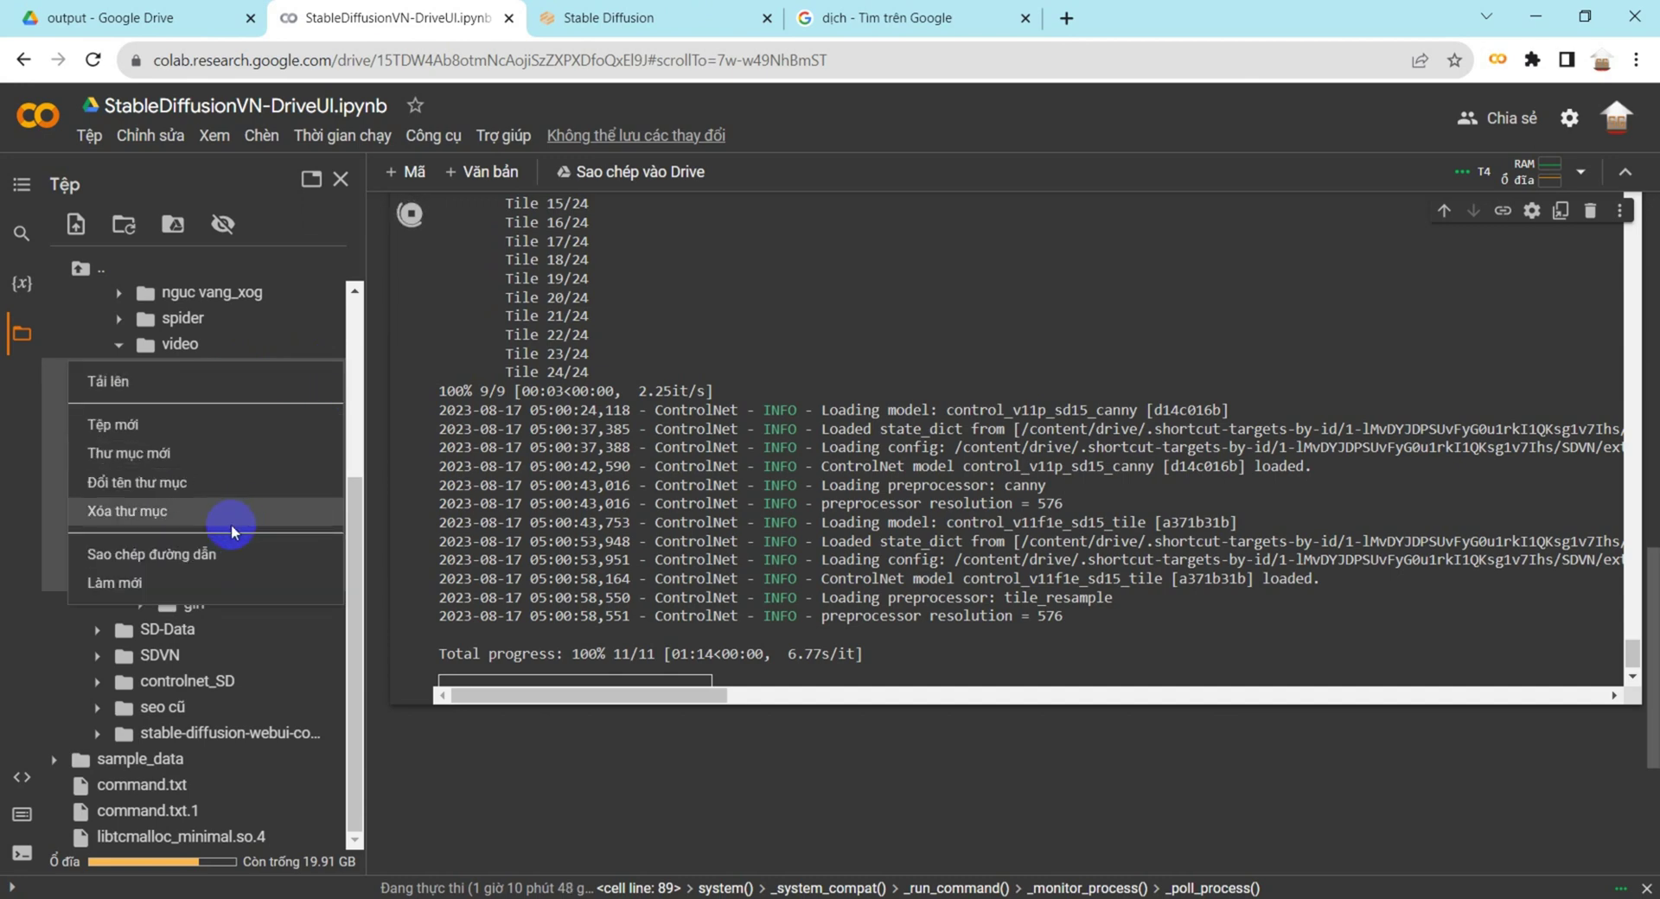
left_click(208, 555)
left_click(696, 11)
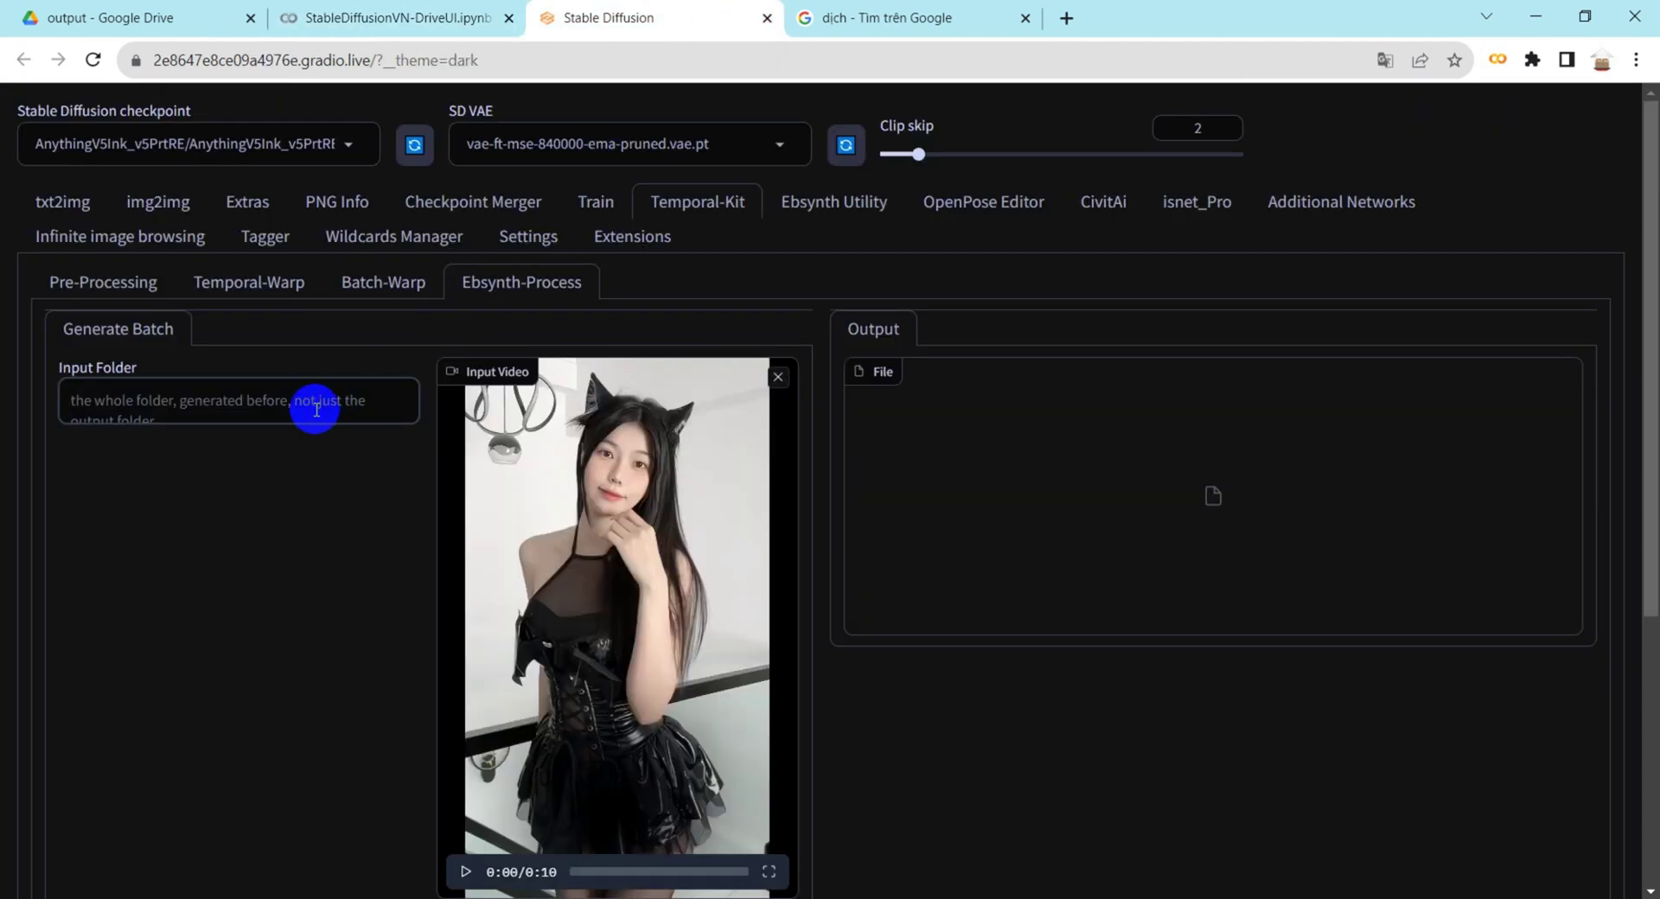
- Set FPS to 30, per side to 2, max frames to 300 and border frames to 0, and run the EBSynth preparation
scroll(352, 474, "down", 5)
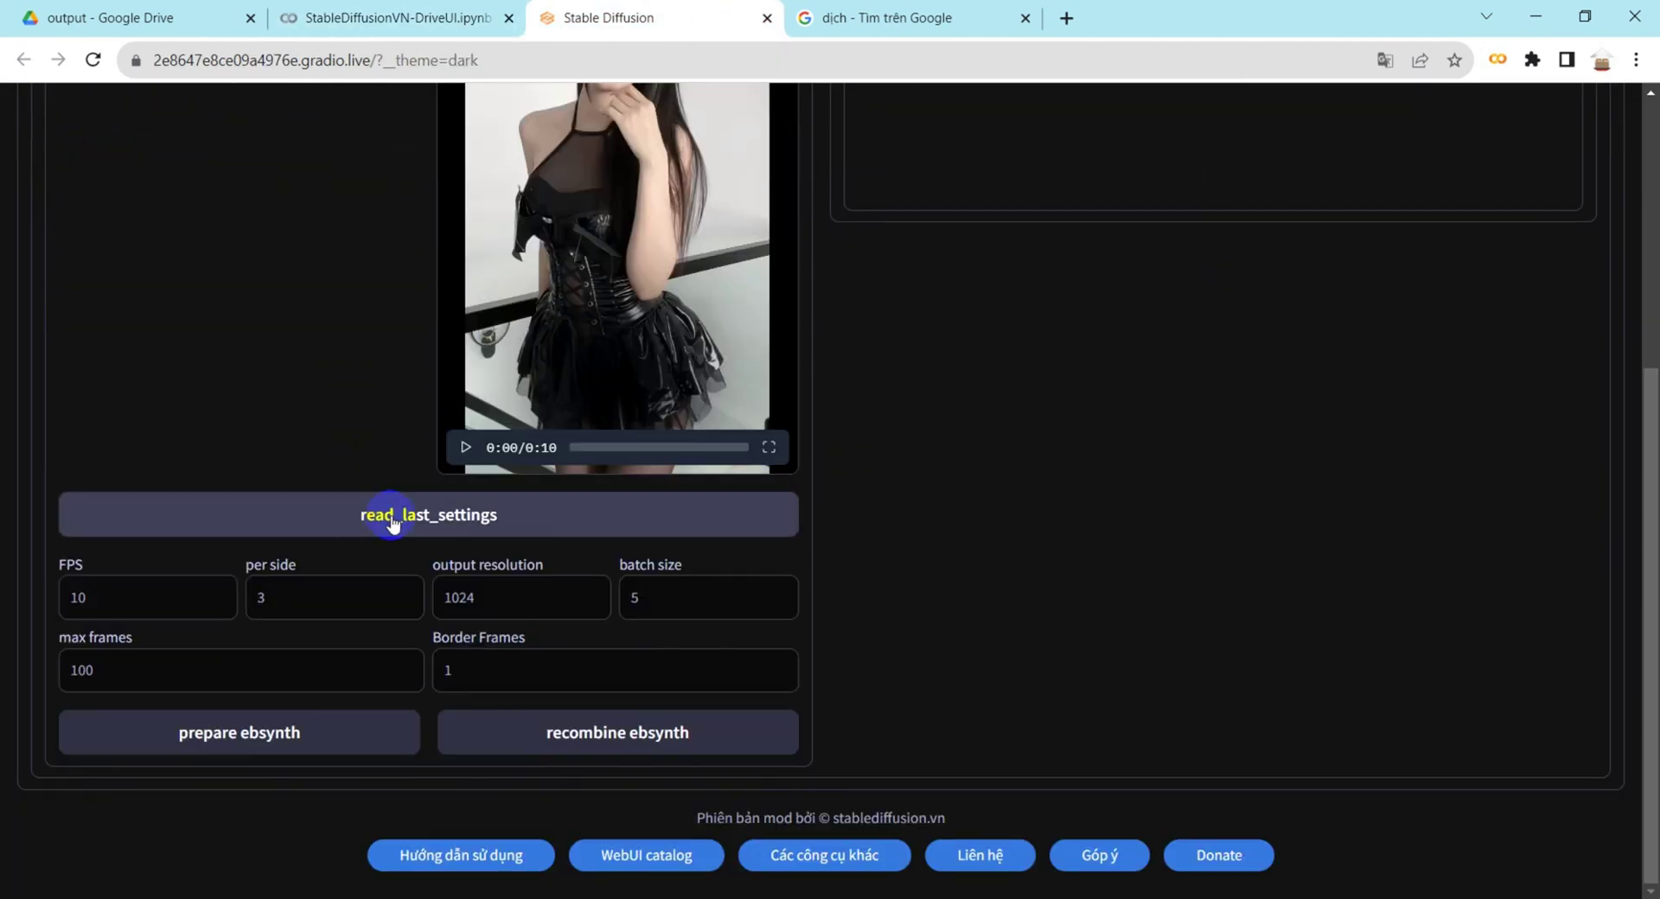
left_click_drag(123, 605, 26, 610)
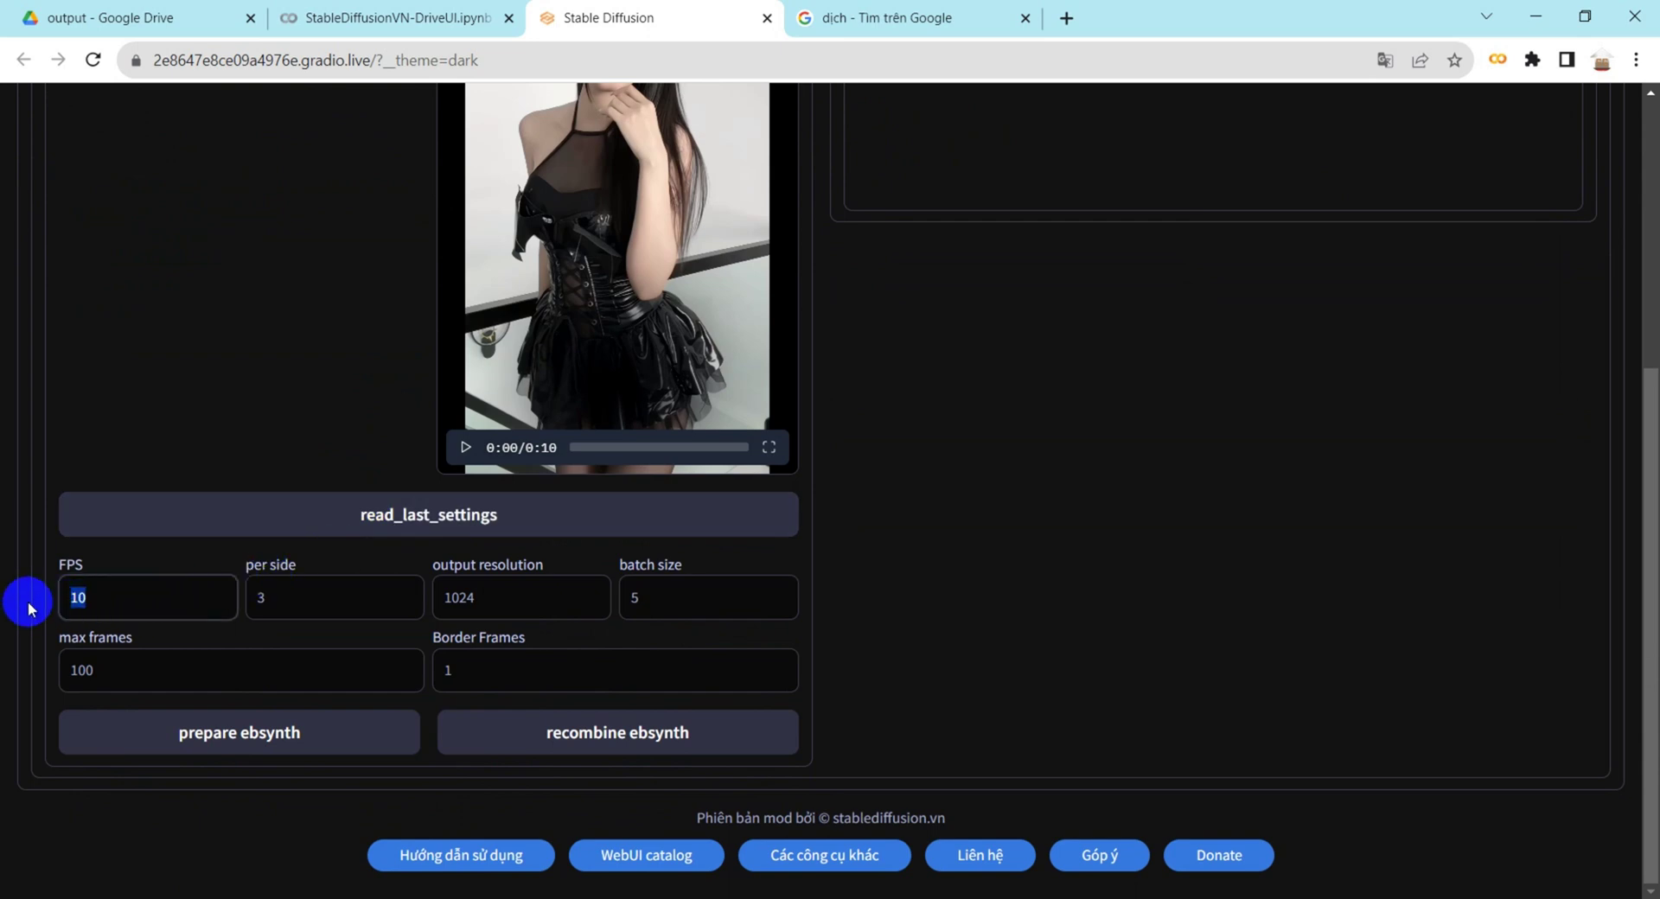
type("30")
left_click_drag(293, 603, 265, 598)
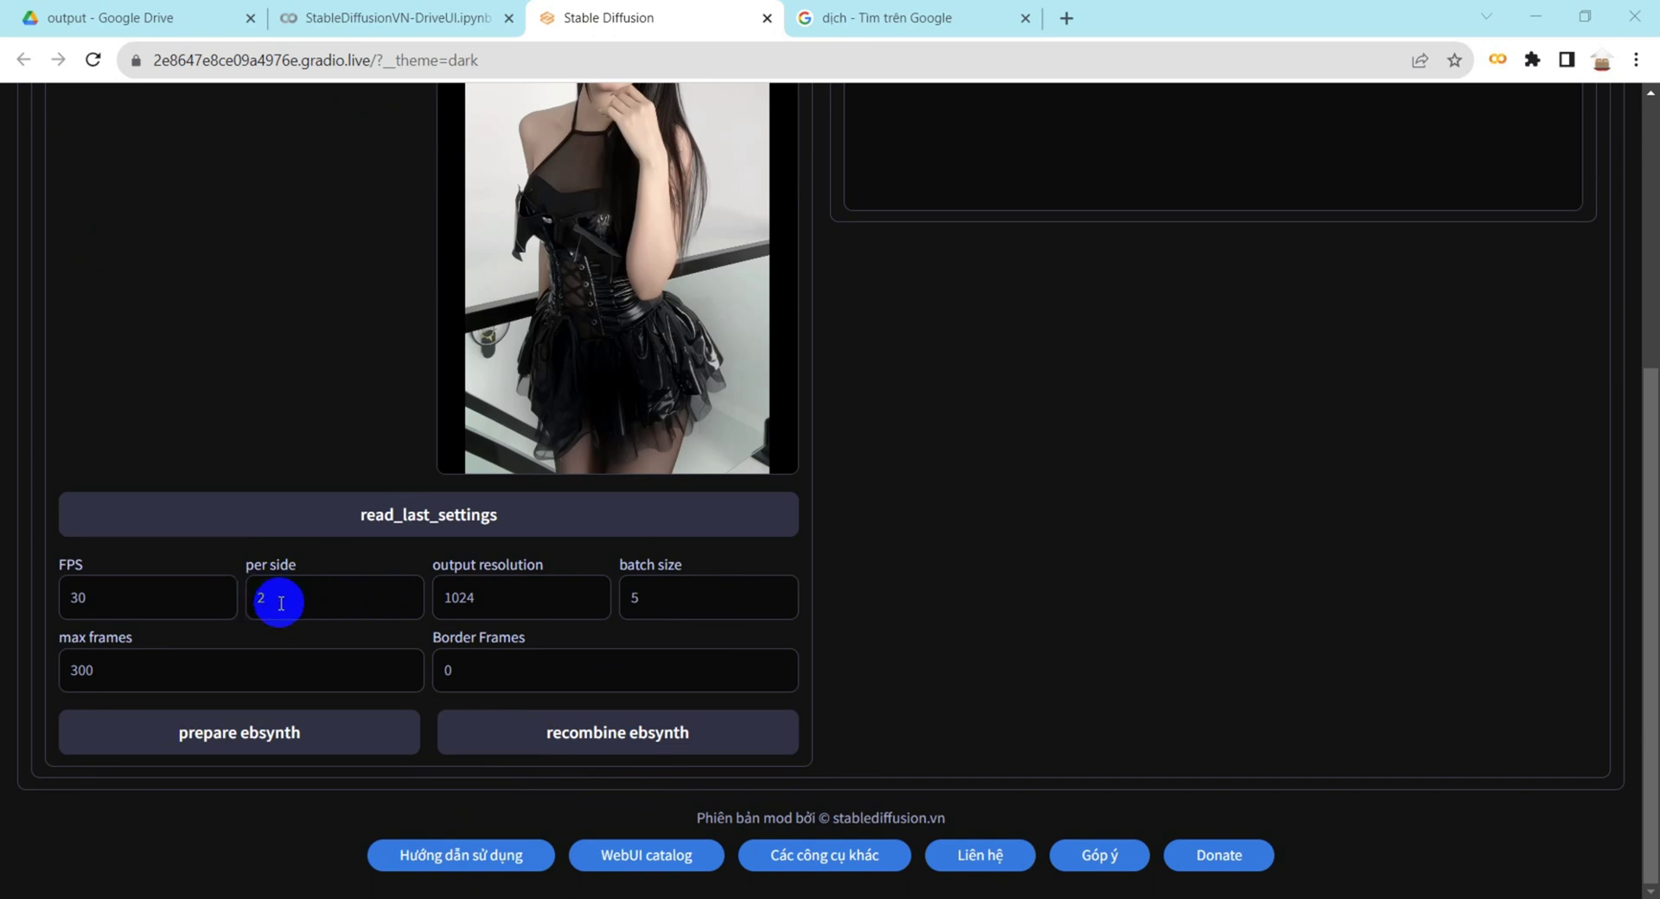
- Check the EBSynth preparation's progress in the Ebsynth-Process output and in the Colab notebook's log
scroll(400, 600, "up", 3)
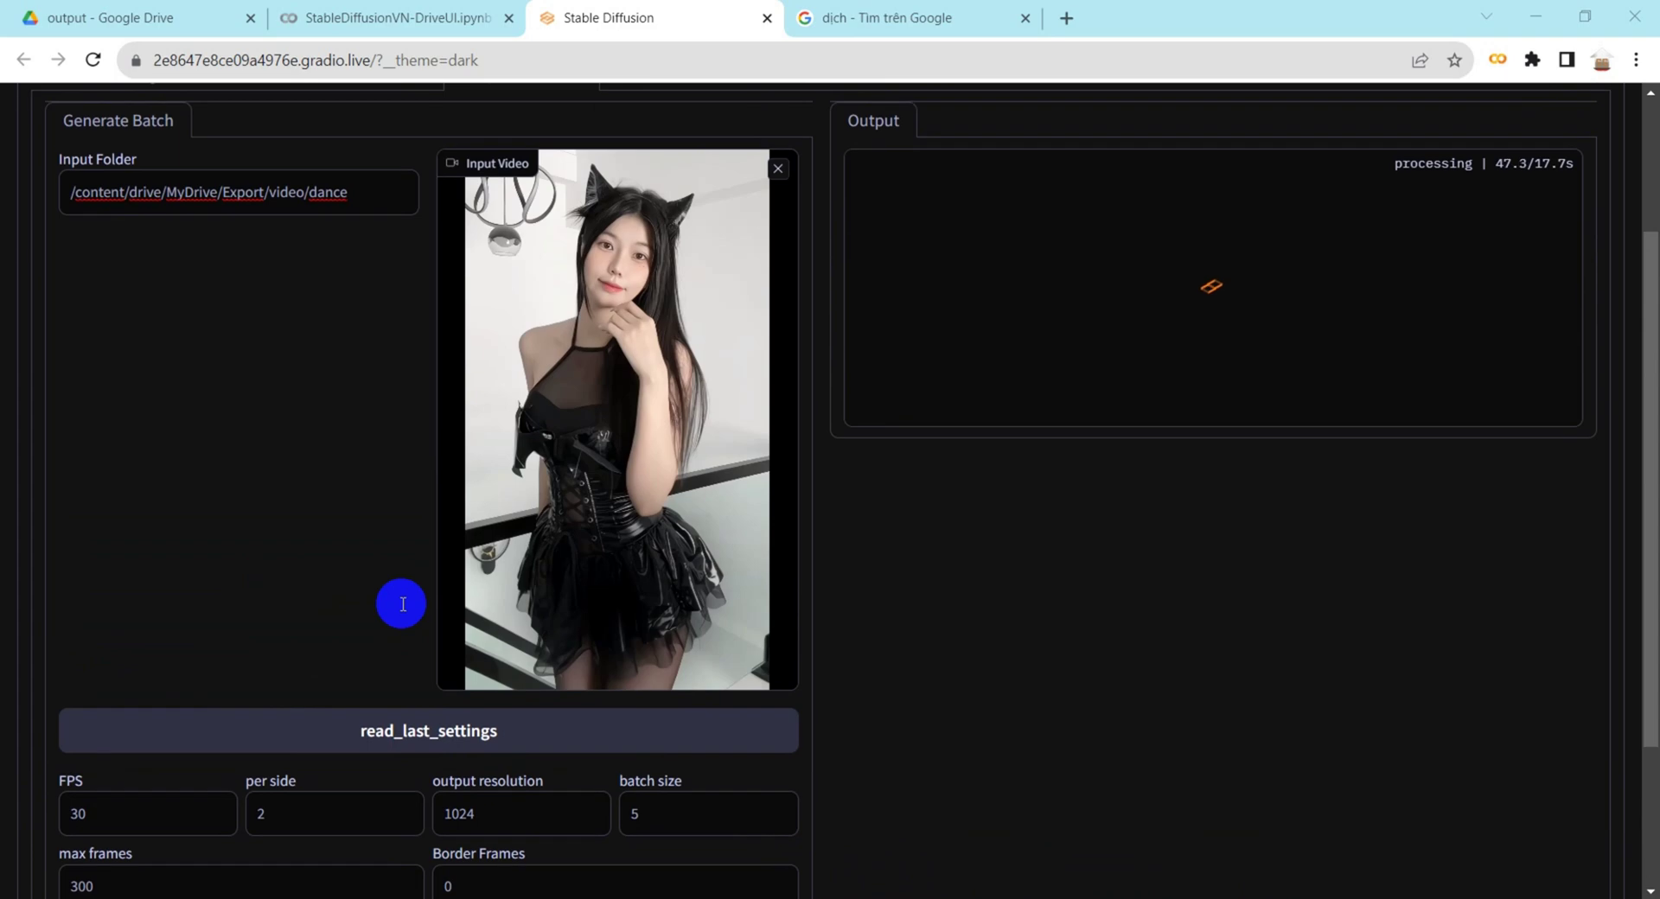
scroll(756, 796, "down", 3)
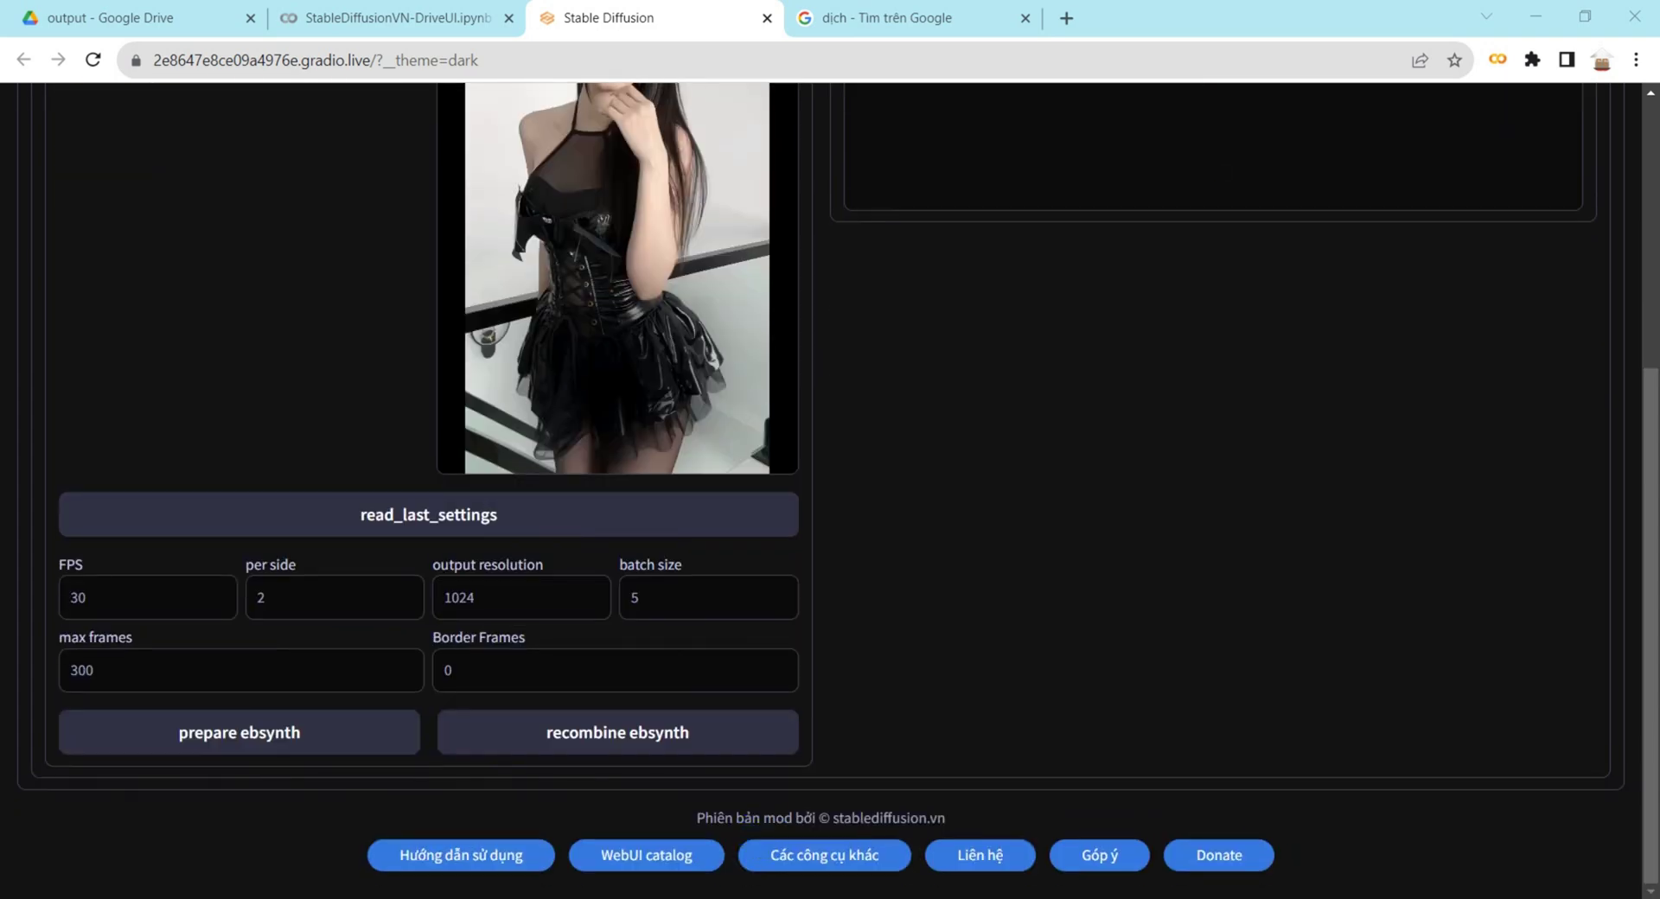
scroll(1177, 467, "up", 6)
left_click(1178, 467)
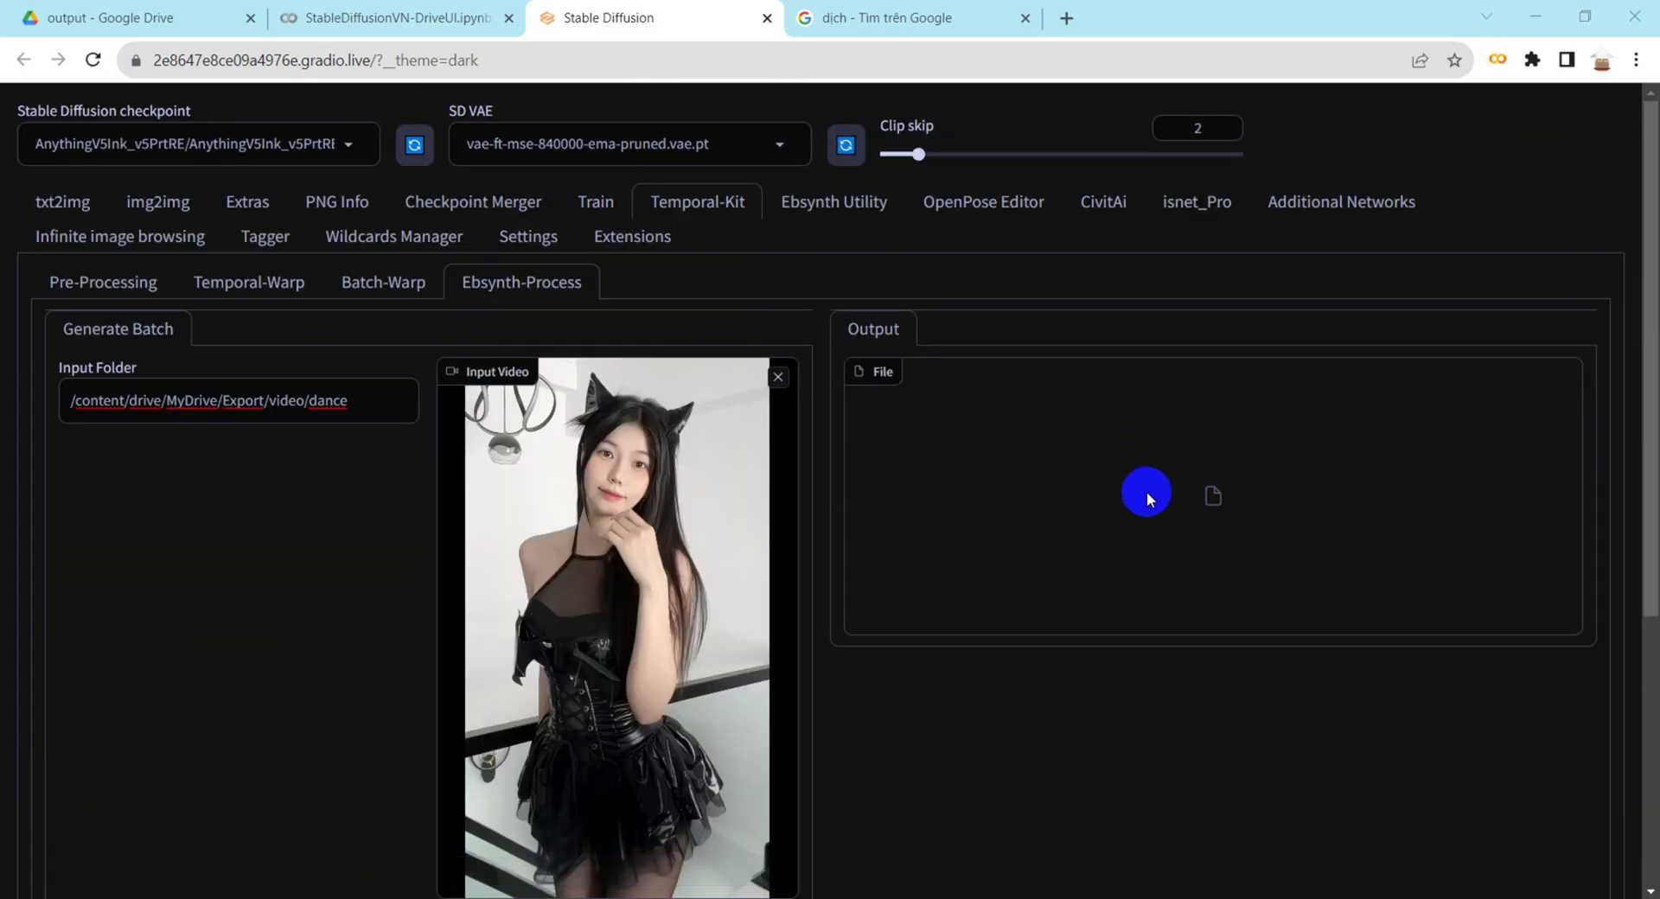
left_click(395, 10)
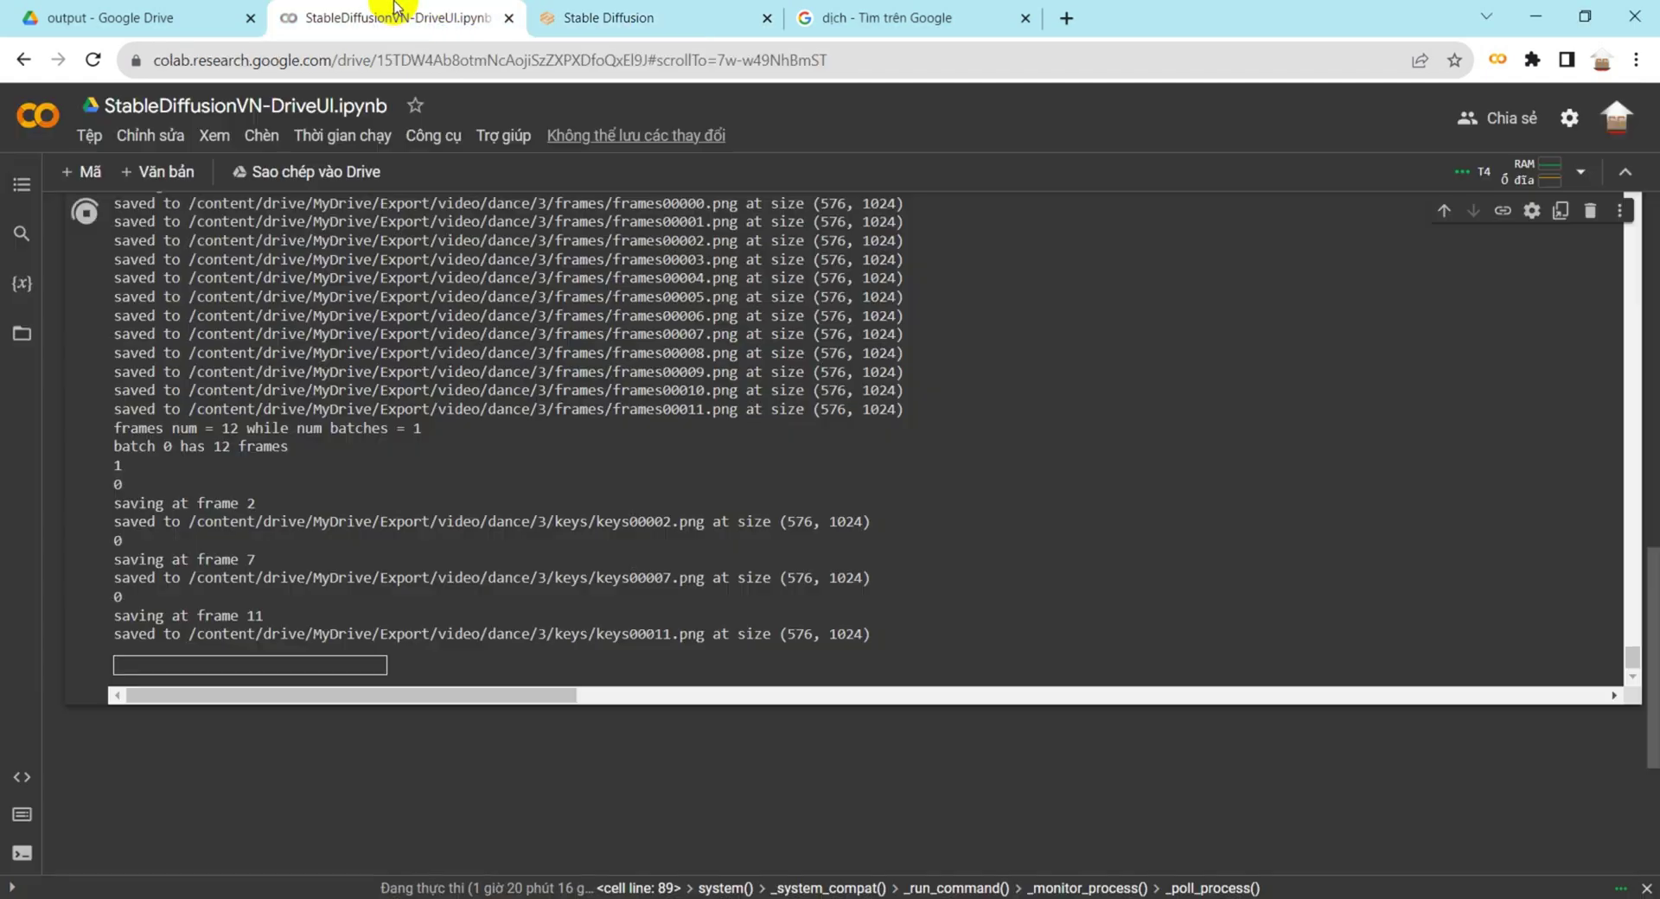
left_click(584, 10)
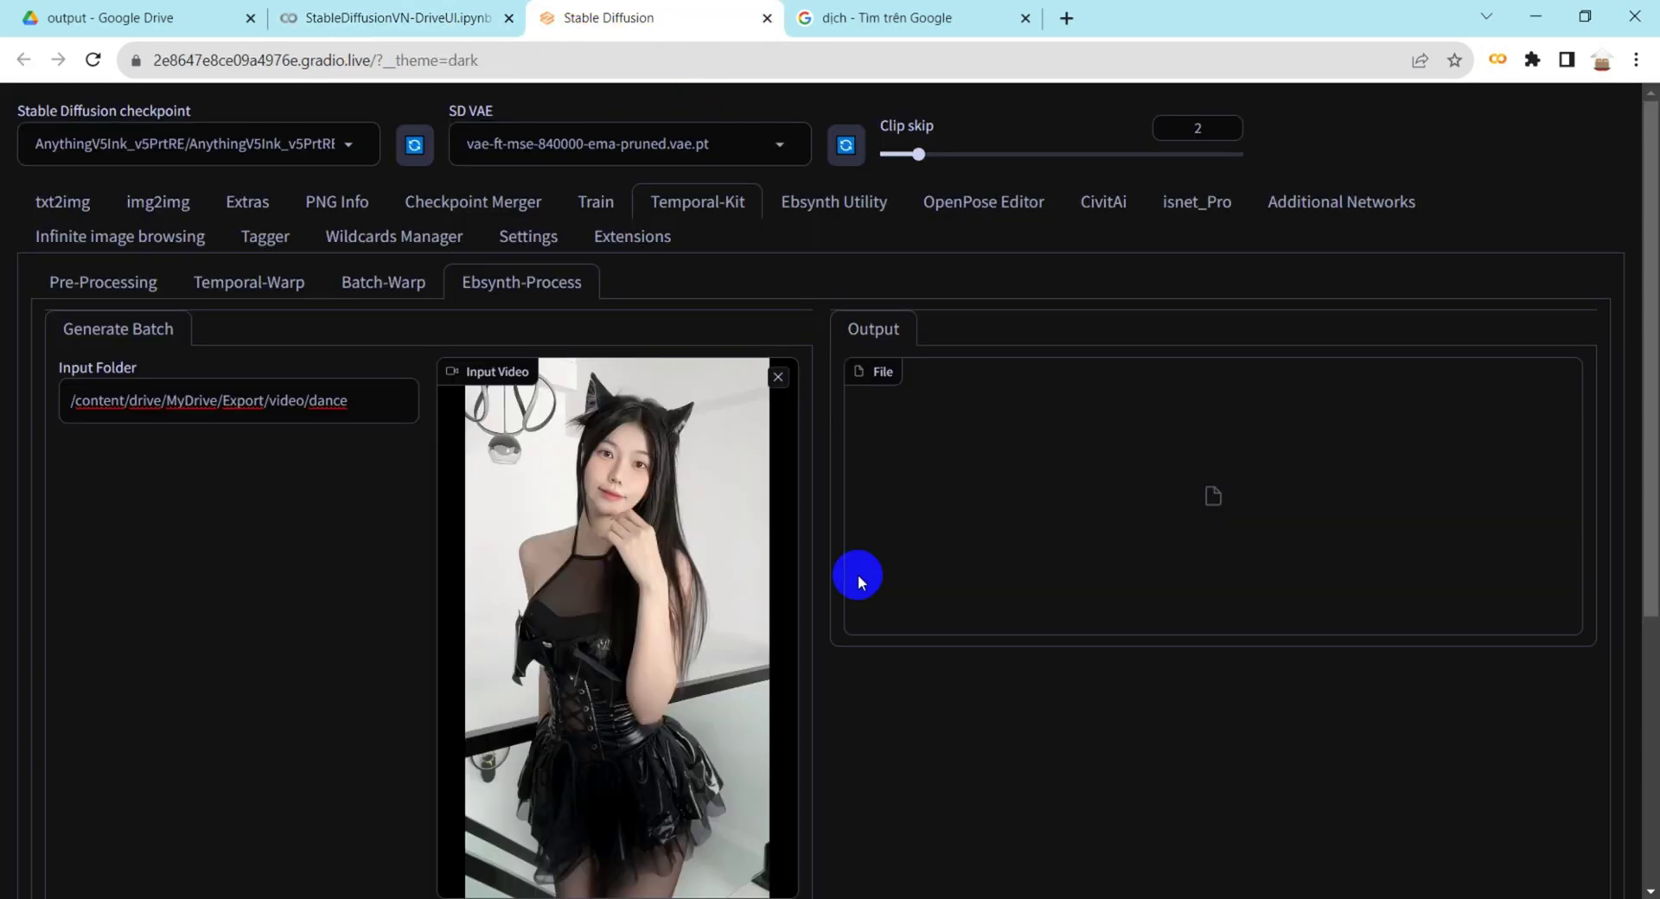
scroll(761, 597, "down", 3)
scroll(766, 602, "up", 1)
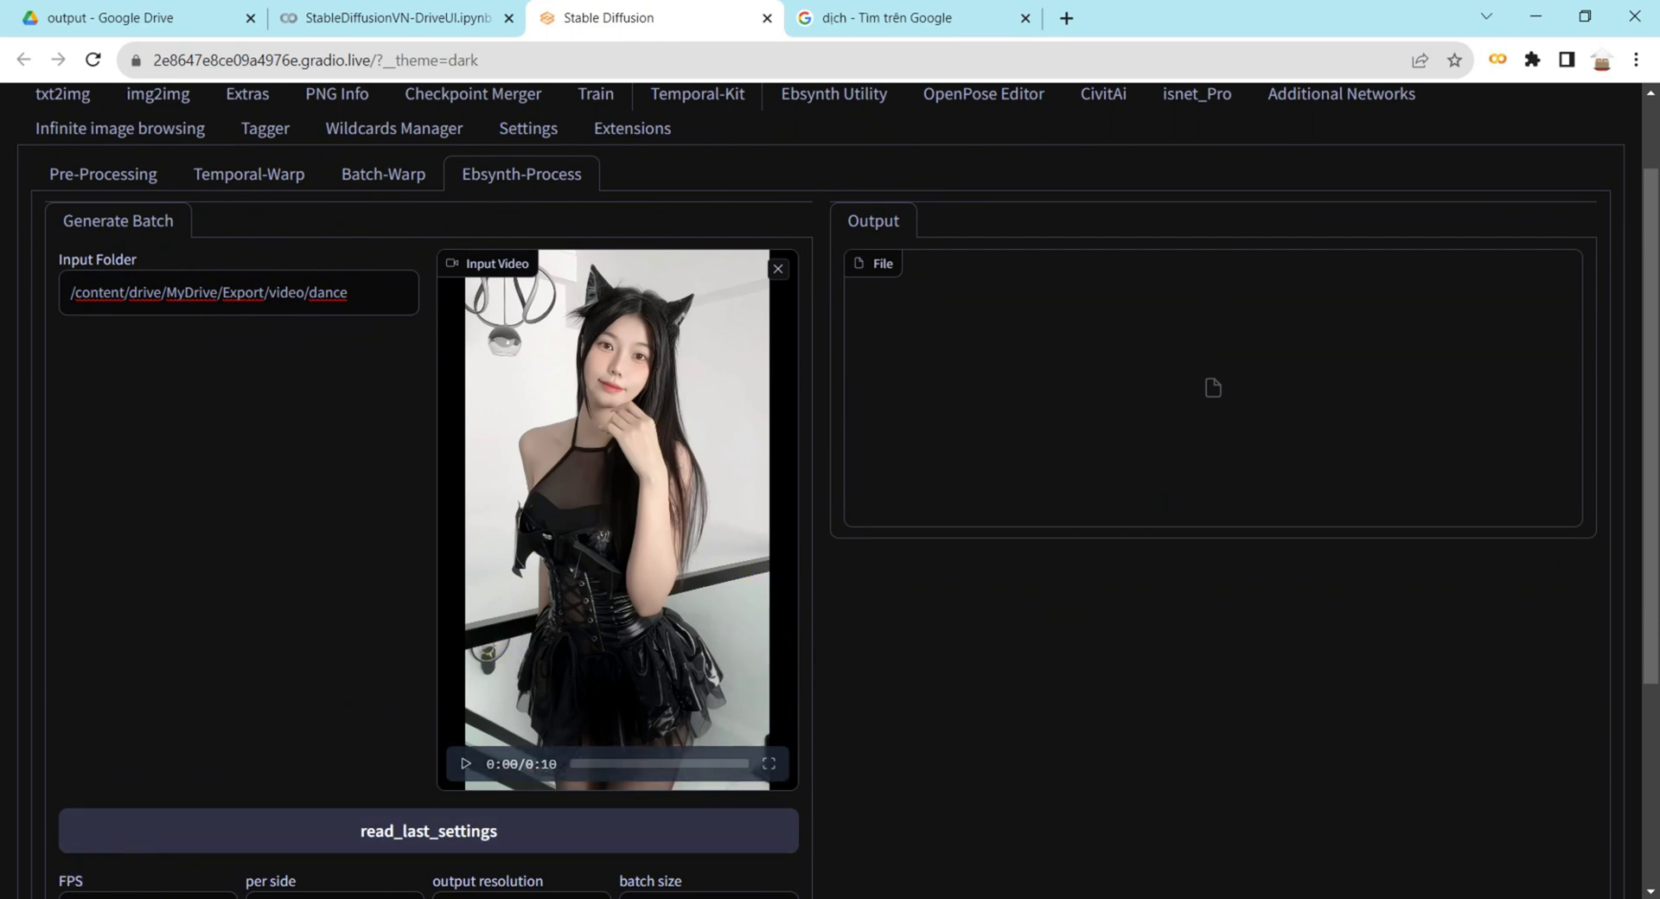
- Switch to File Explorer, open the soft/EbSynth-Beta-Win folder on the SSD (G:) drive and select EbSynth.exe
left_click(92, 891)
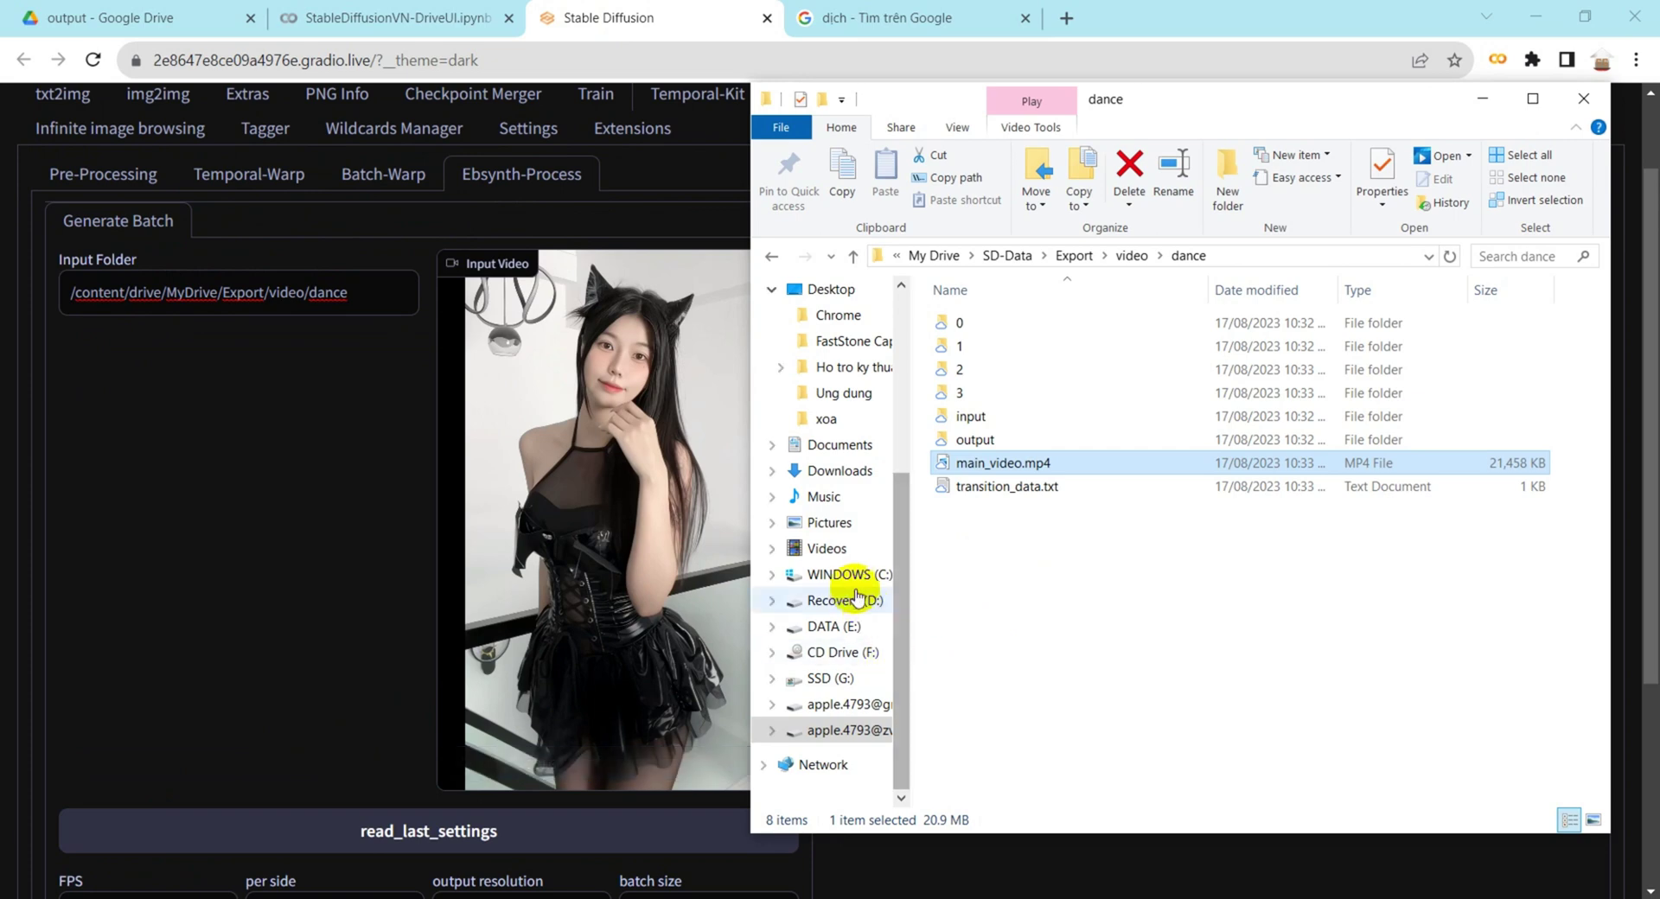
left_click(828, 681)
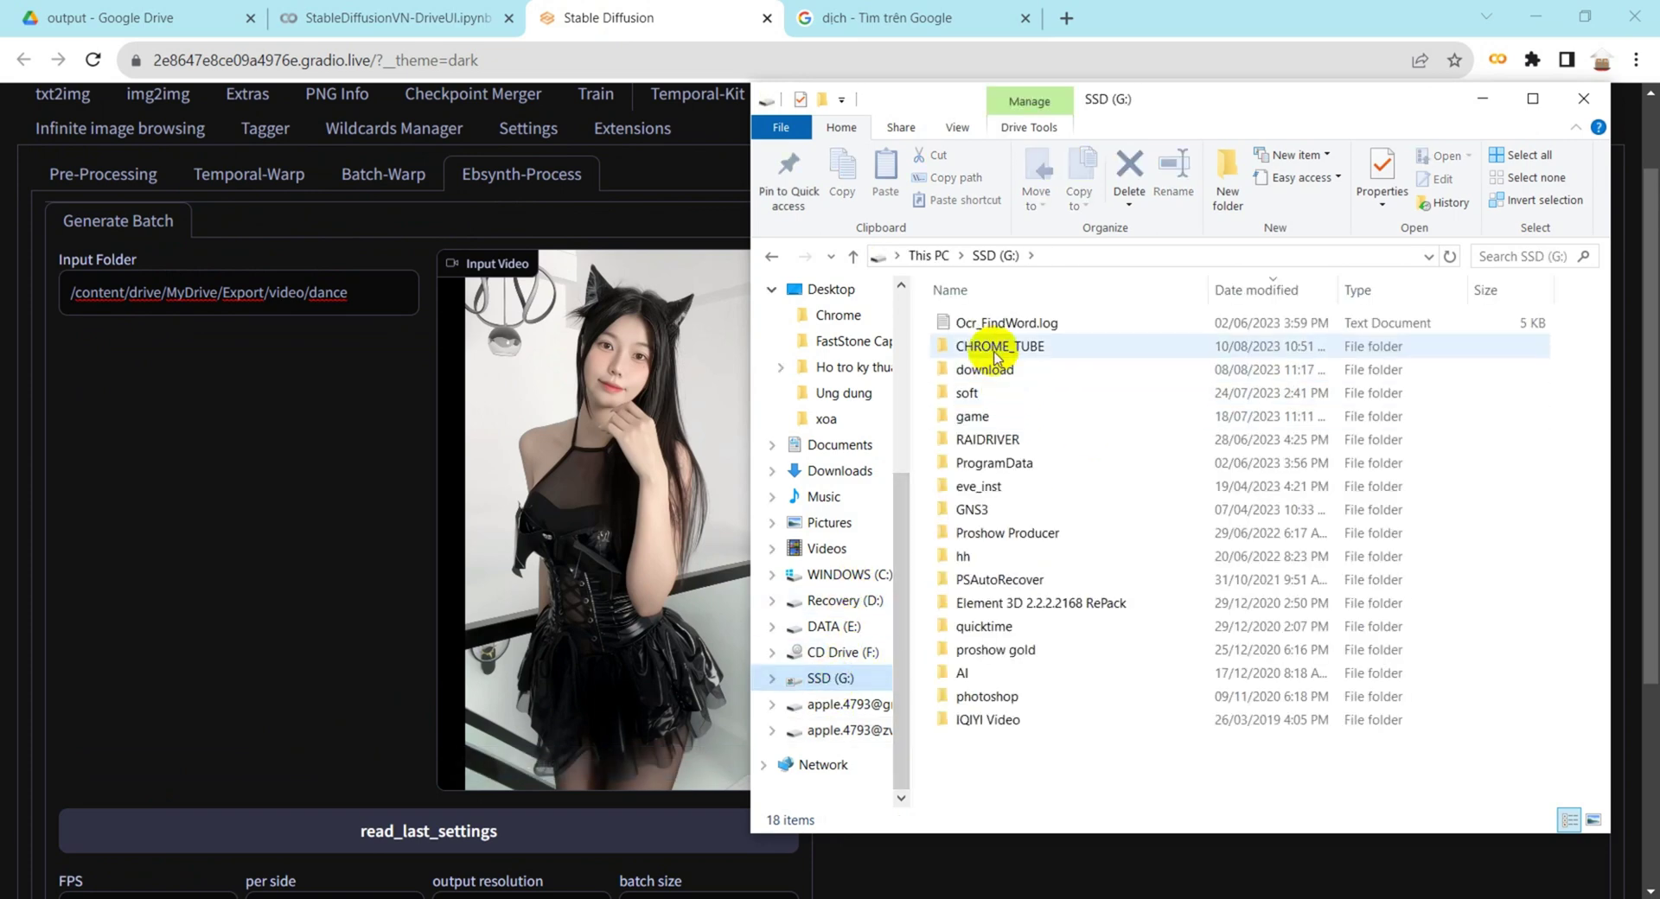
left_click(974, 400)
double_click(977, 405)
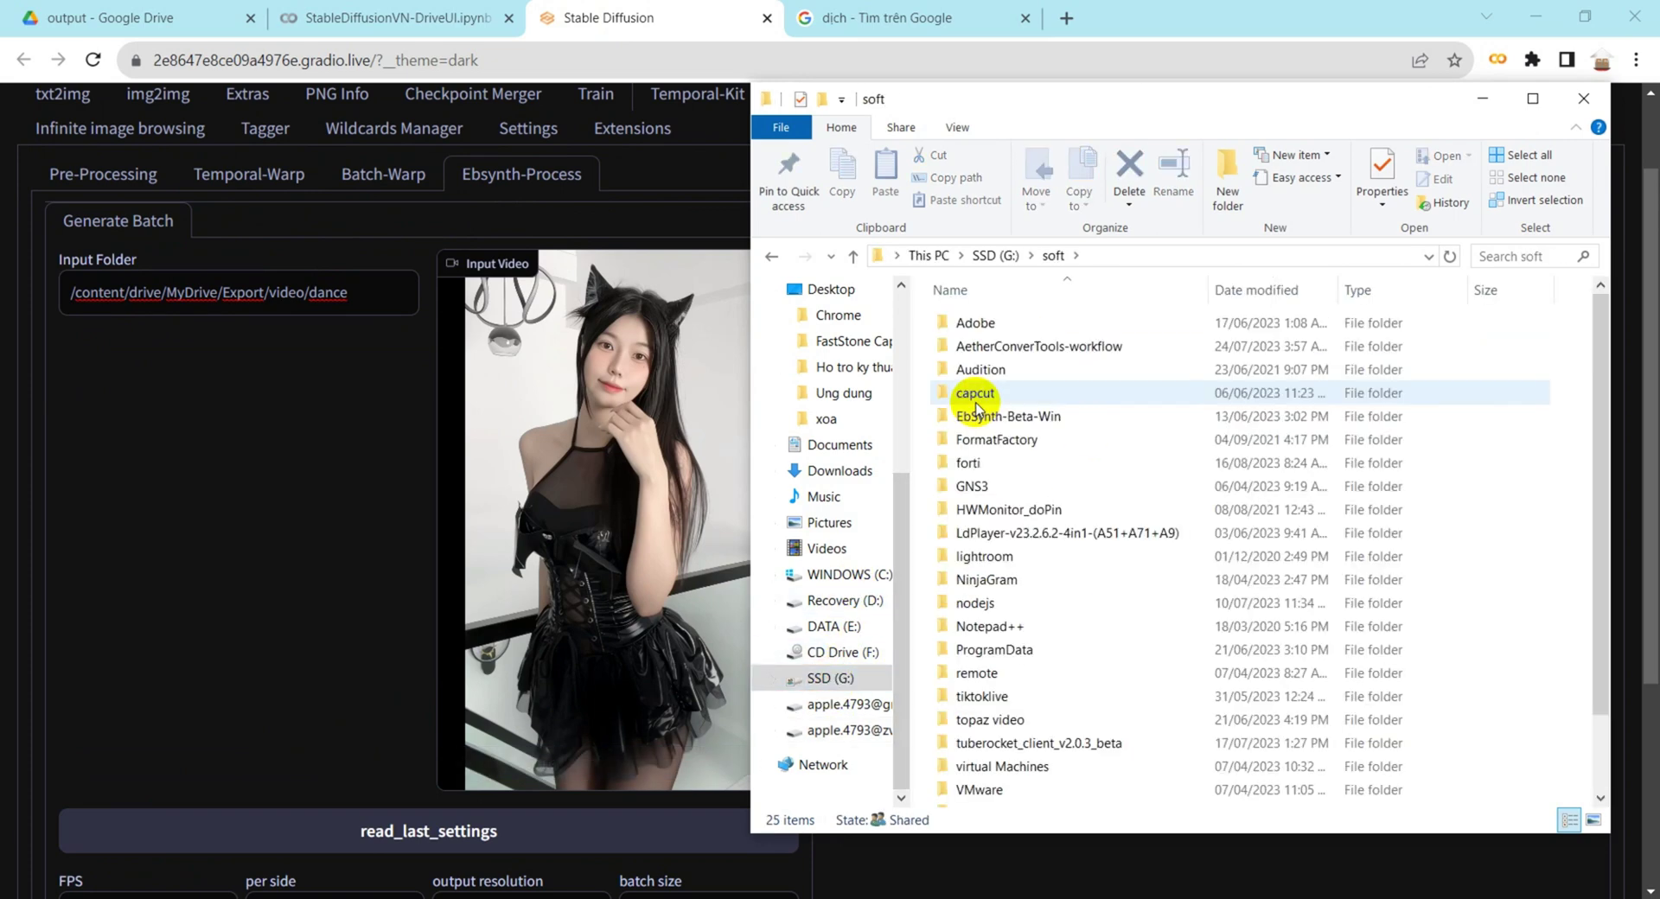
double_click(978, 414)
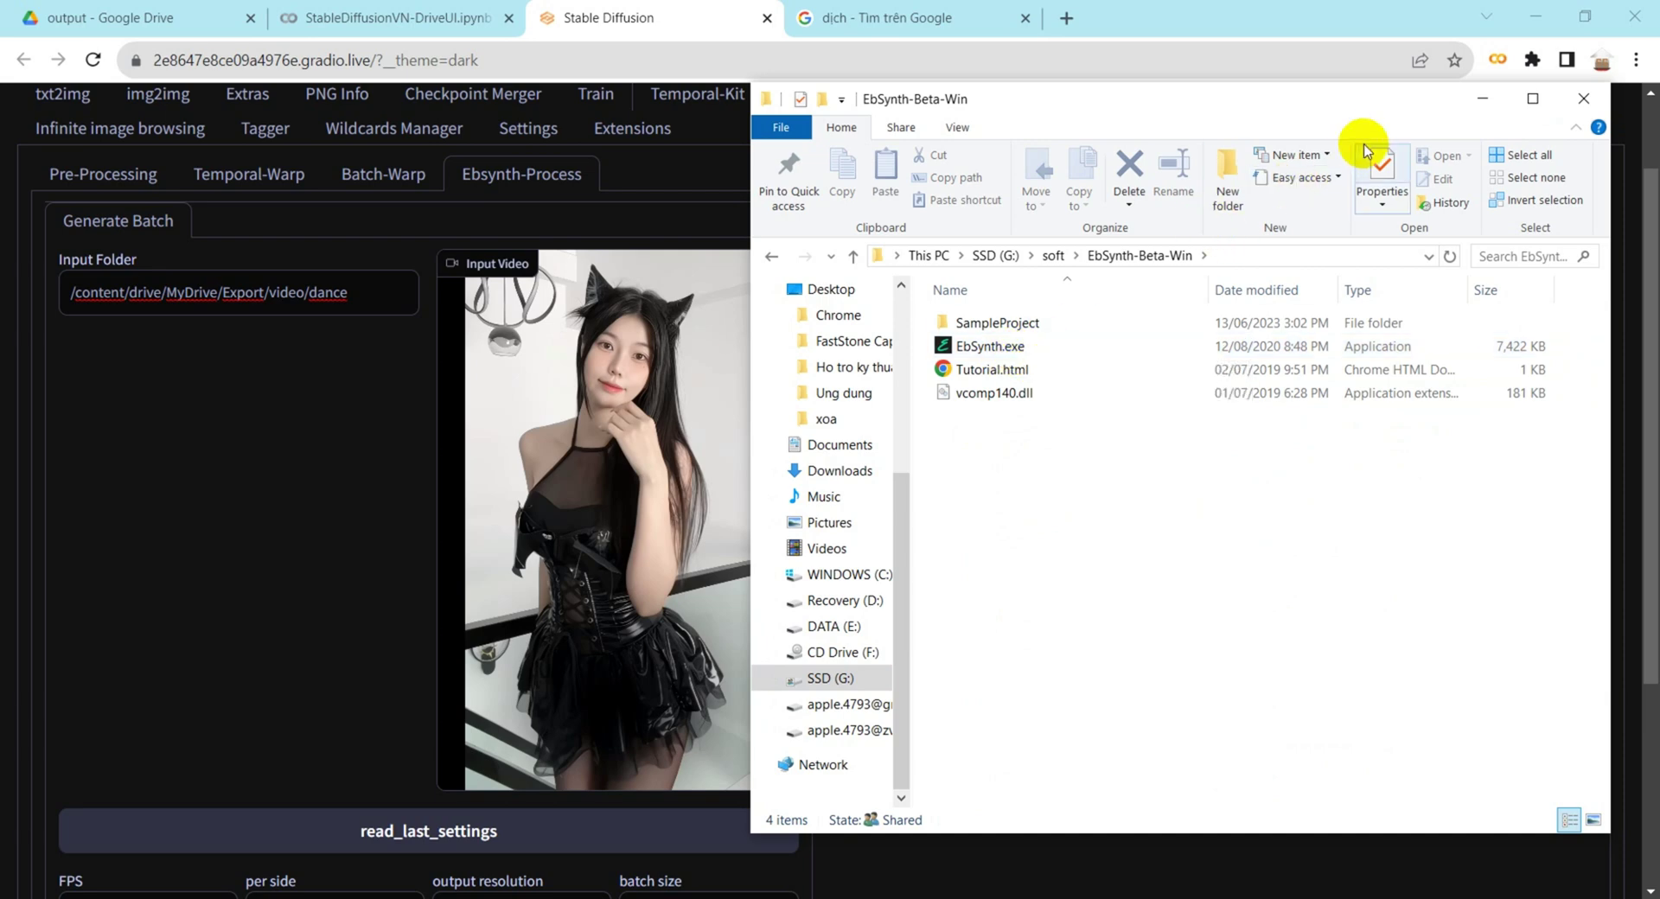
left_click(992, 350)
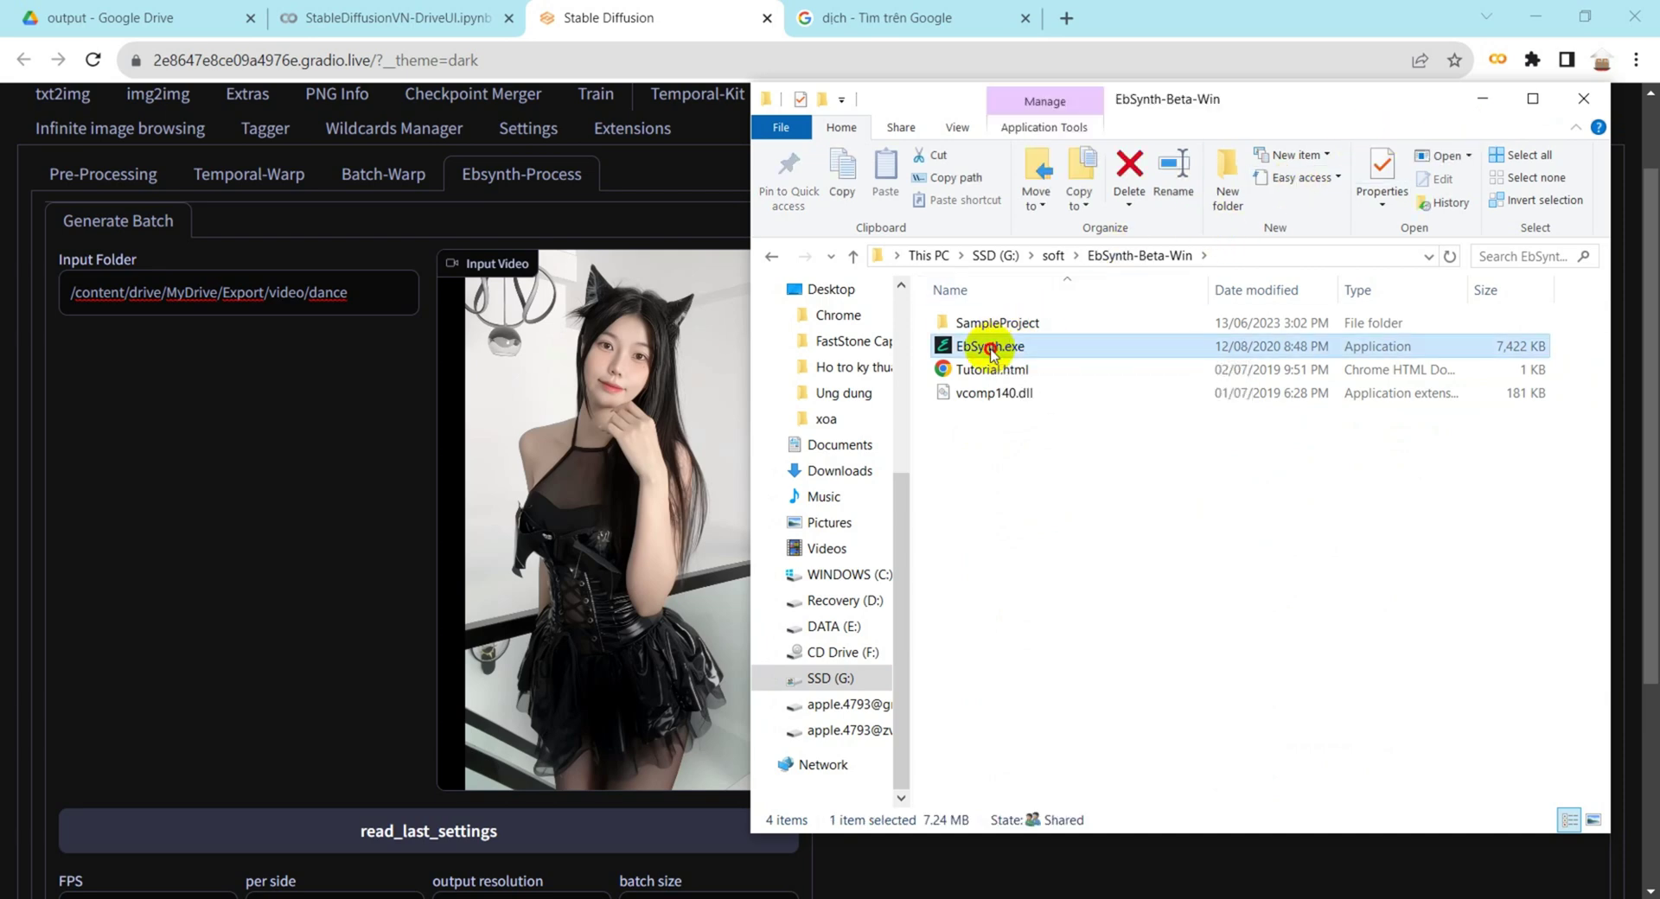
- Launch EbSynth, move its window aside and bring File Explorer back up beside it
left_click(1487, 103)
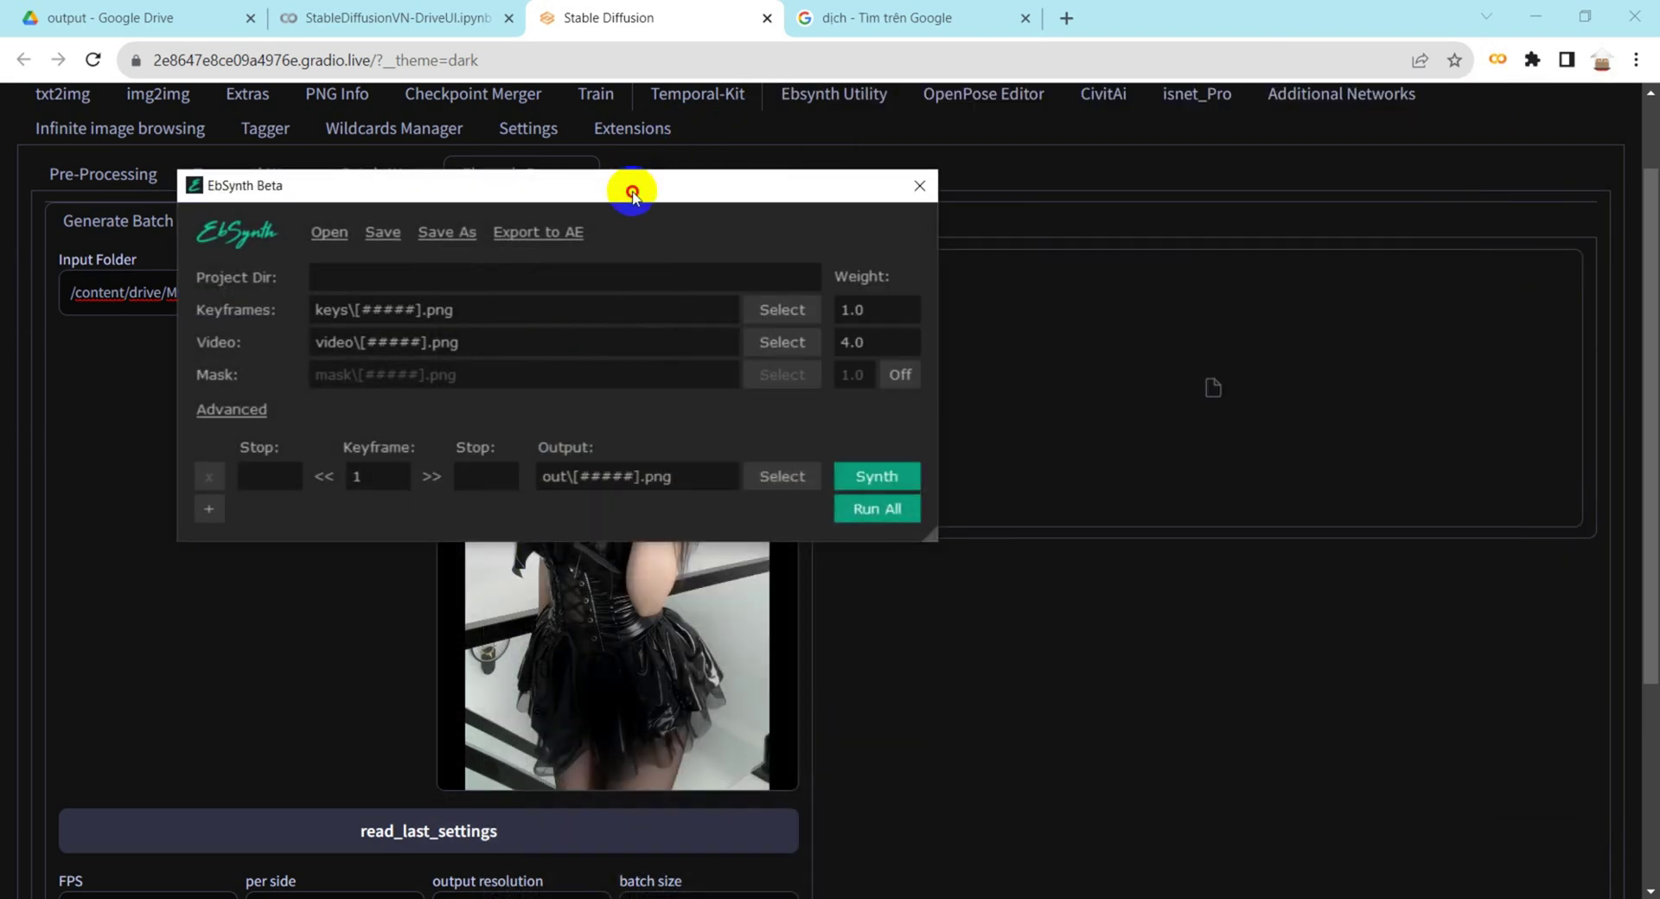
left_click_drag(630, 185, 486, 75)
left_click(98, 890)
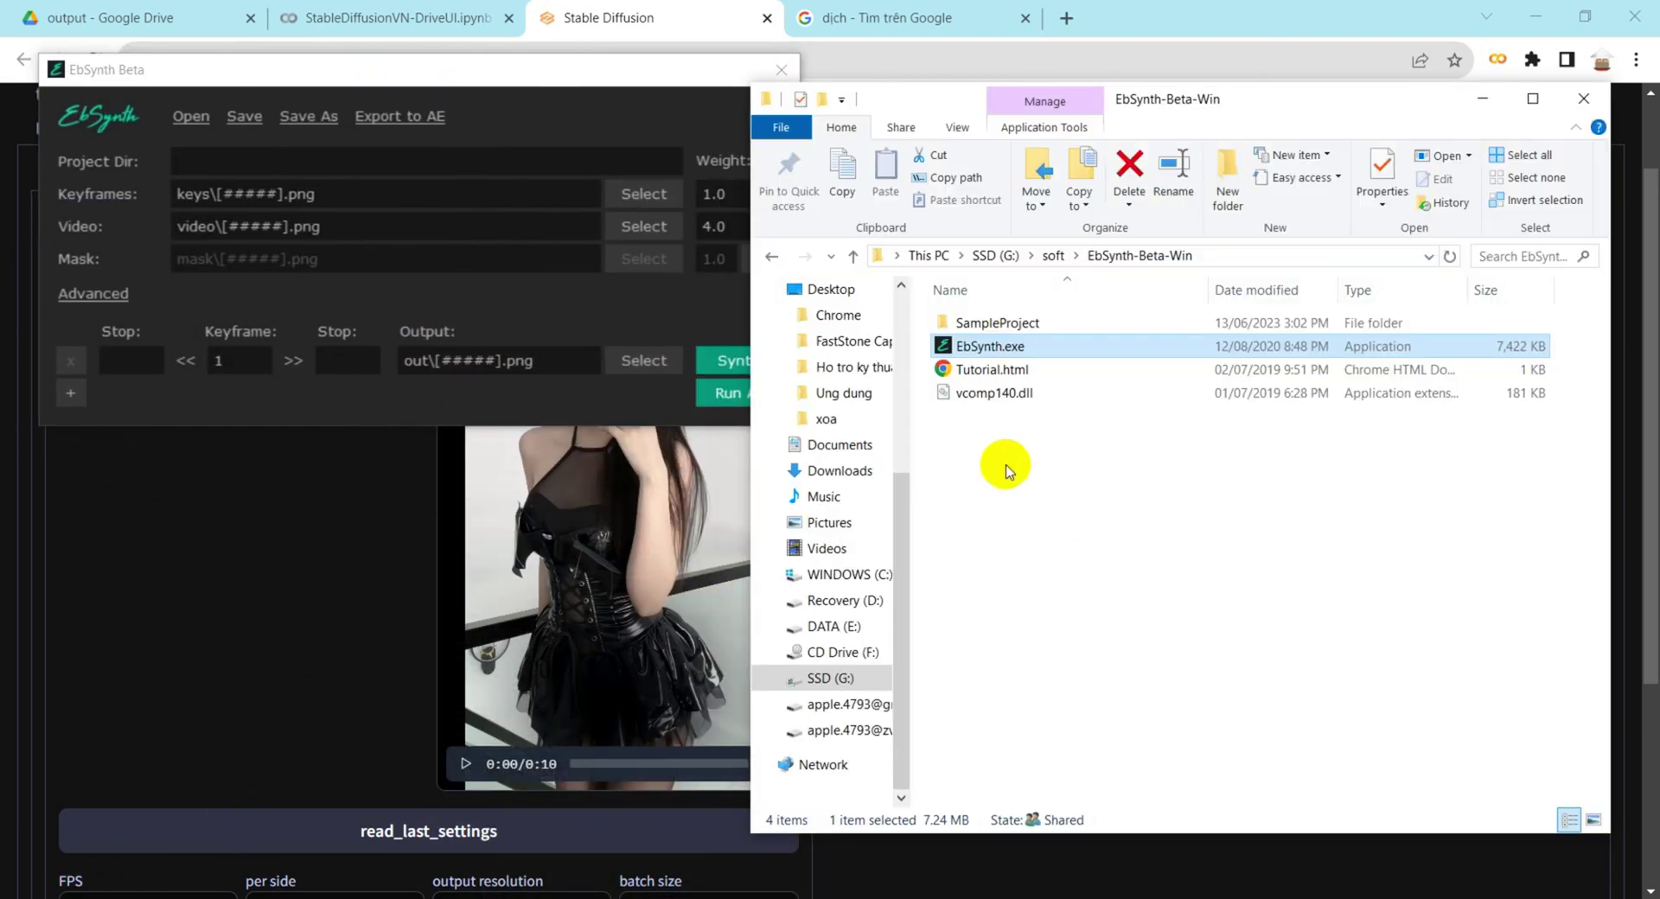
- Open the SD-Data/Export/video/dance/0 folder on Google Drive in File Explorer
scroll(813, 363, "up", 3)
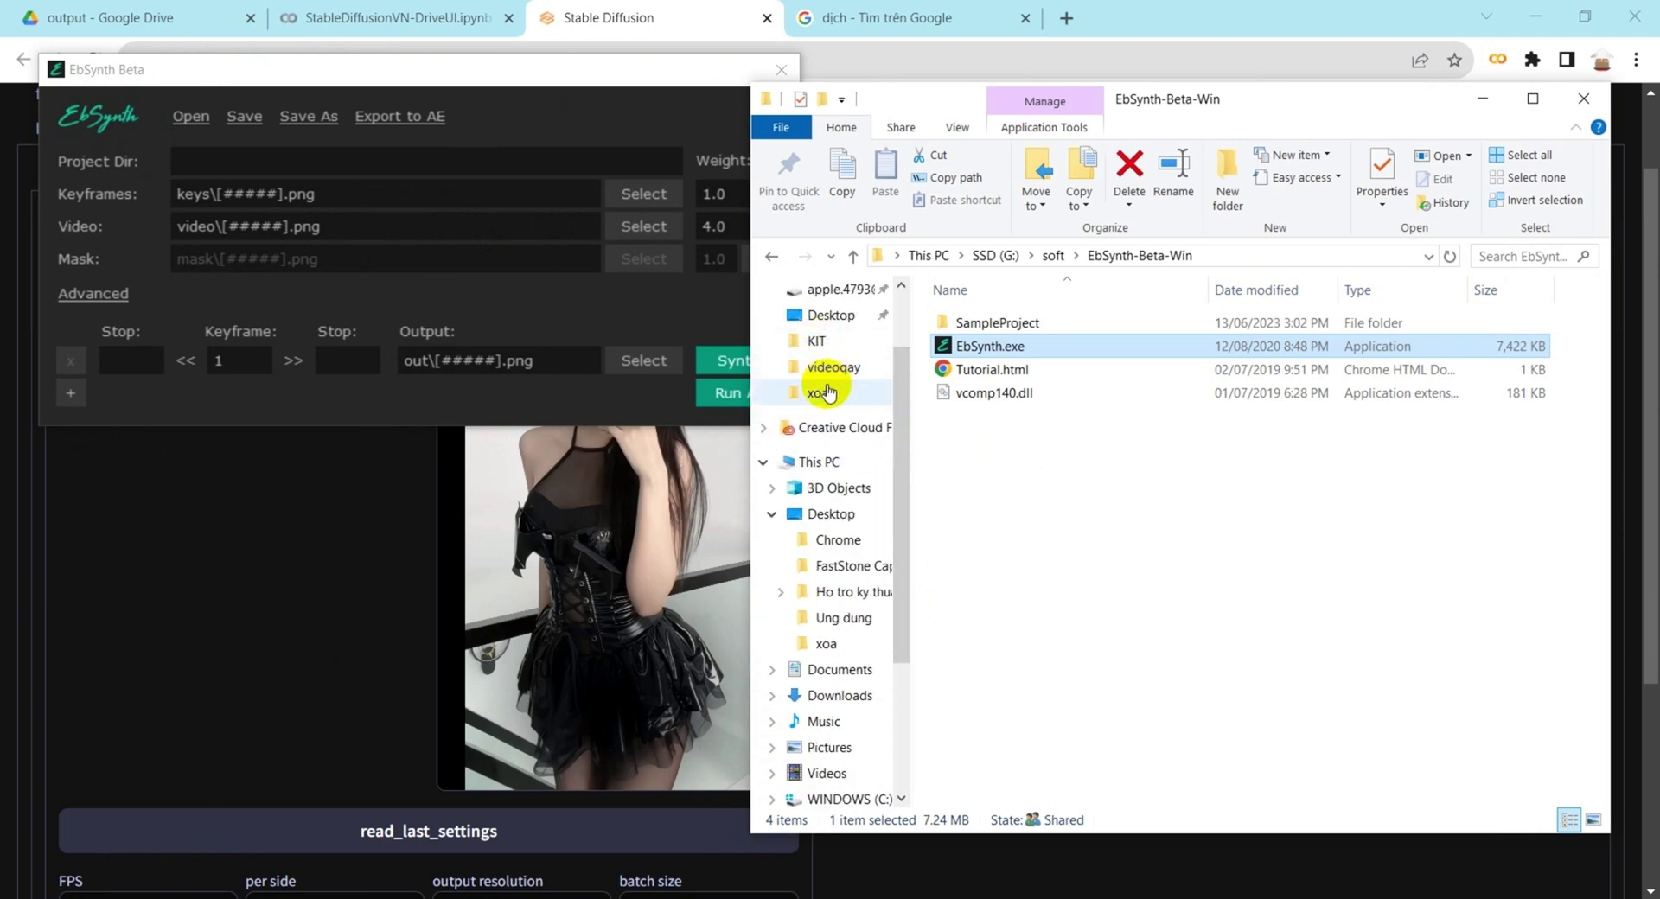
scroll(821, 351, "up", 2)
left_click(828, 334)
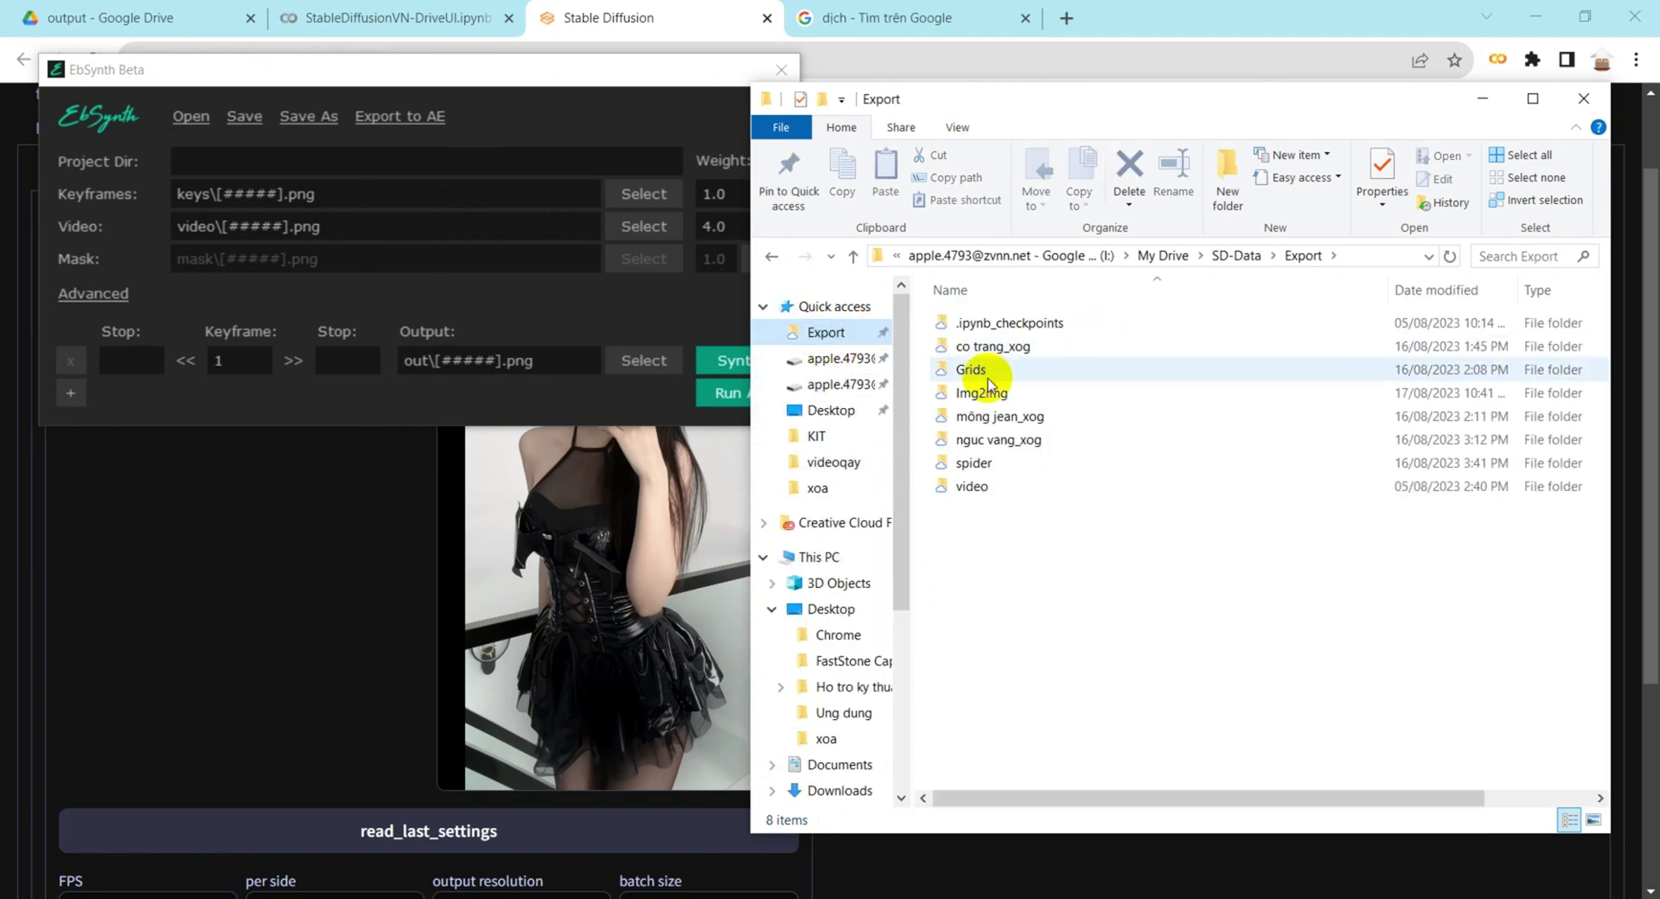
left_click(970, 489)
double_click(971, 488)
double_click(994, 352)
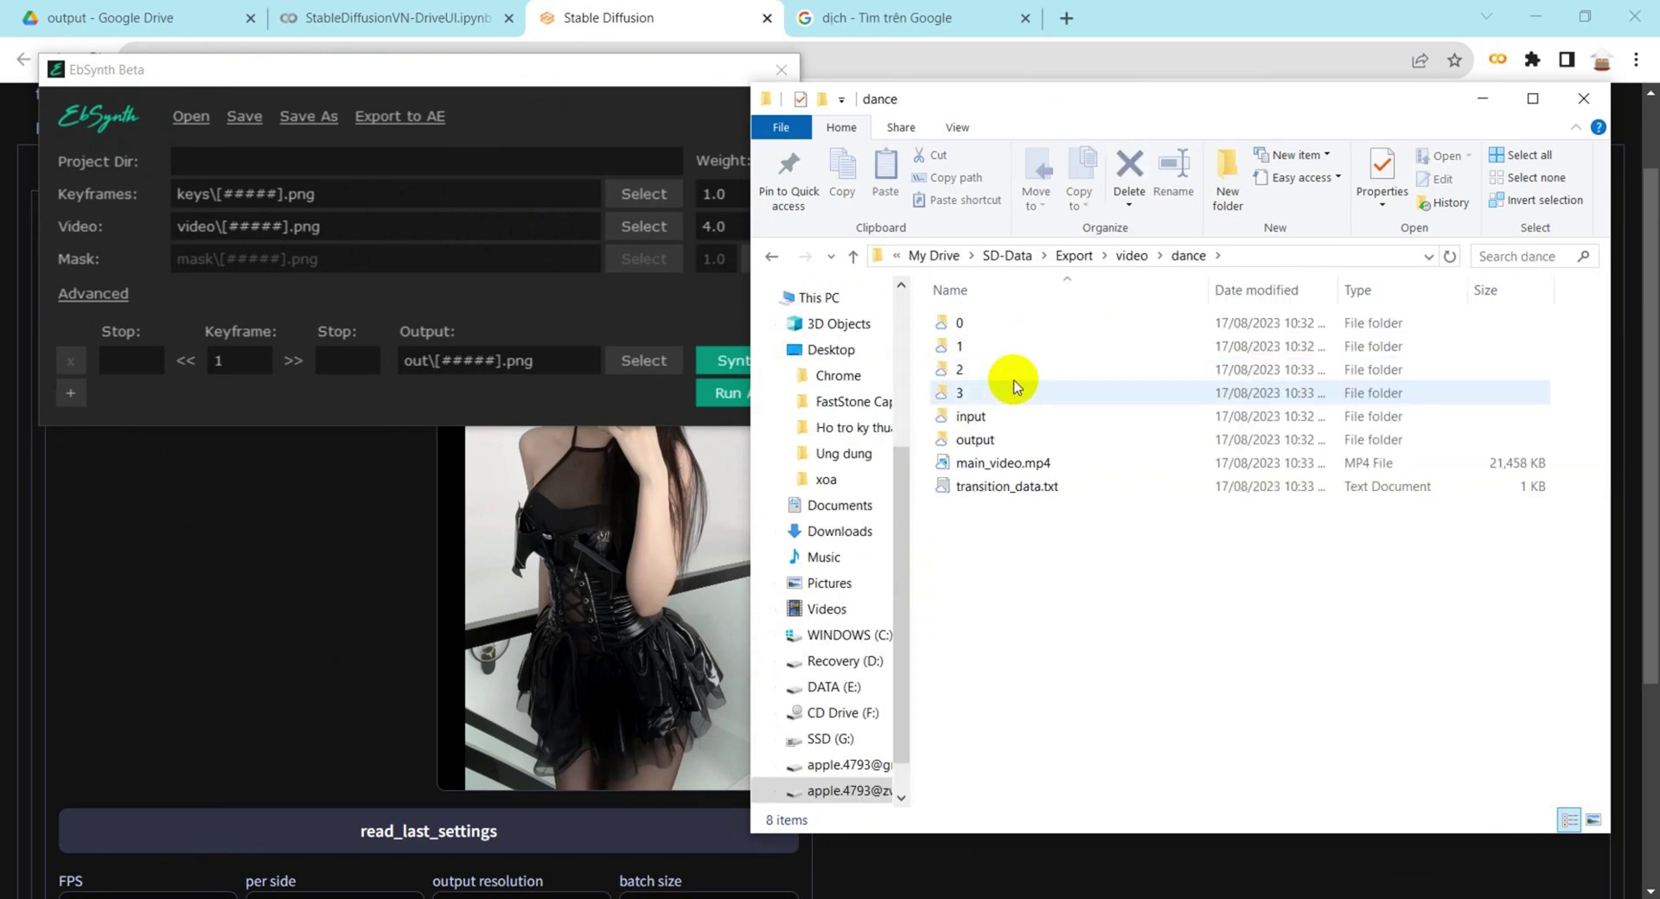
double_click(958, 327)
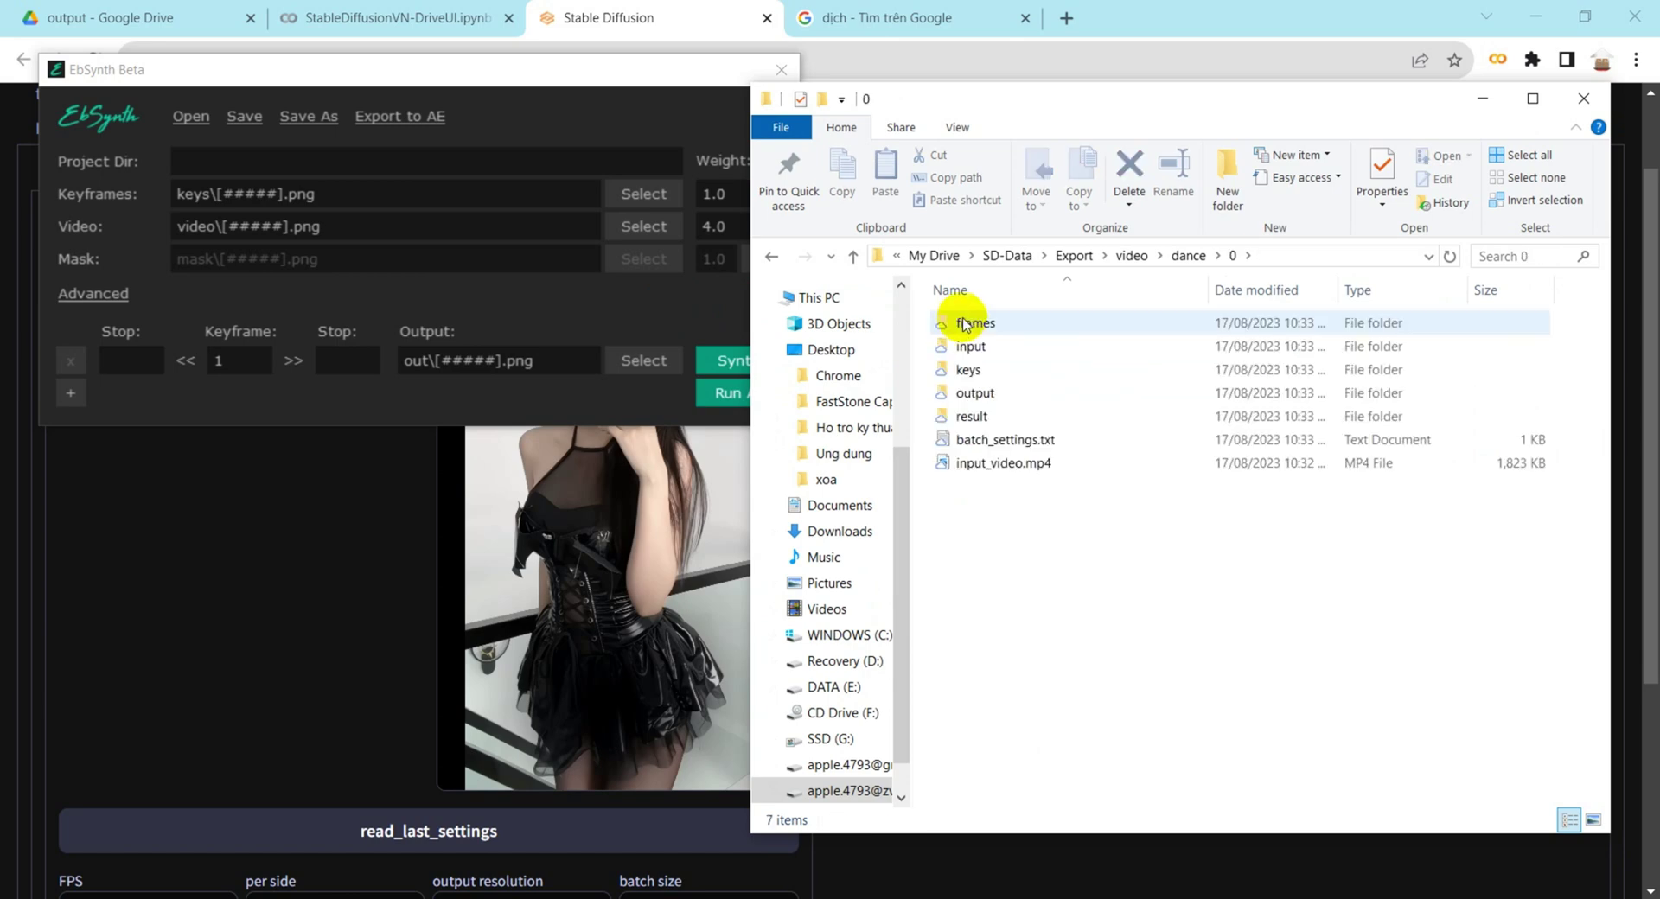
- Load folder 0's frames folder as the EbSynth video and its keys folder as the keyframes
left_click(988, 329)
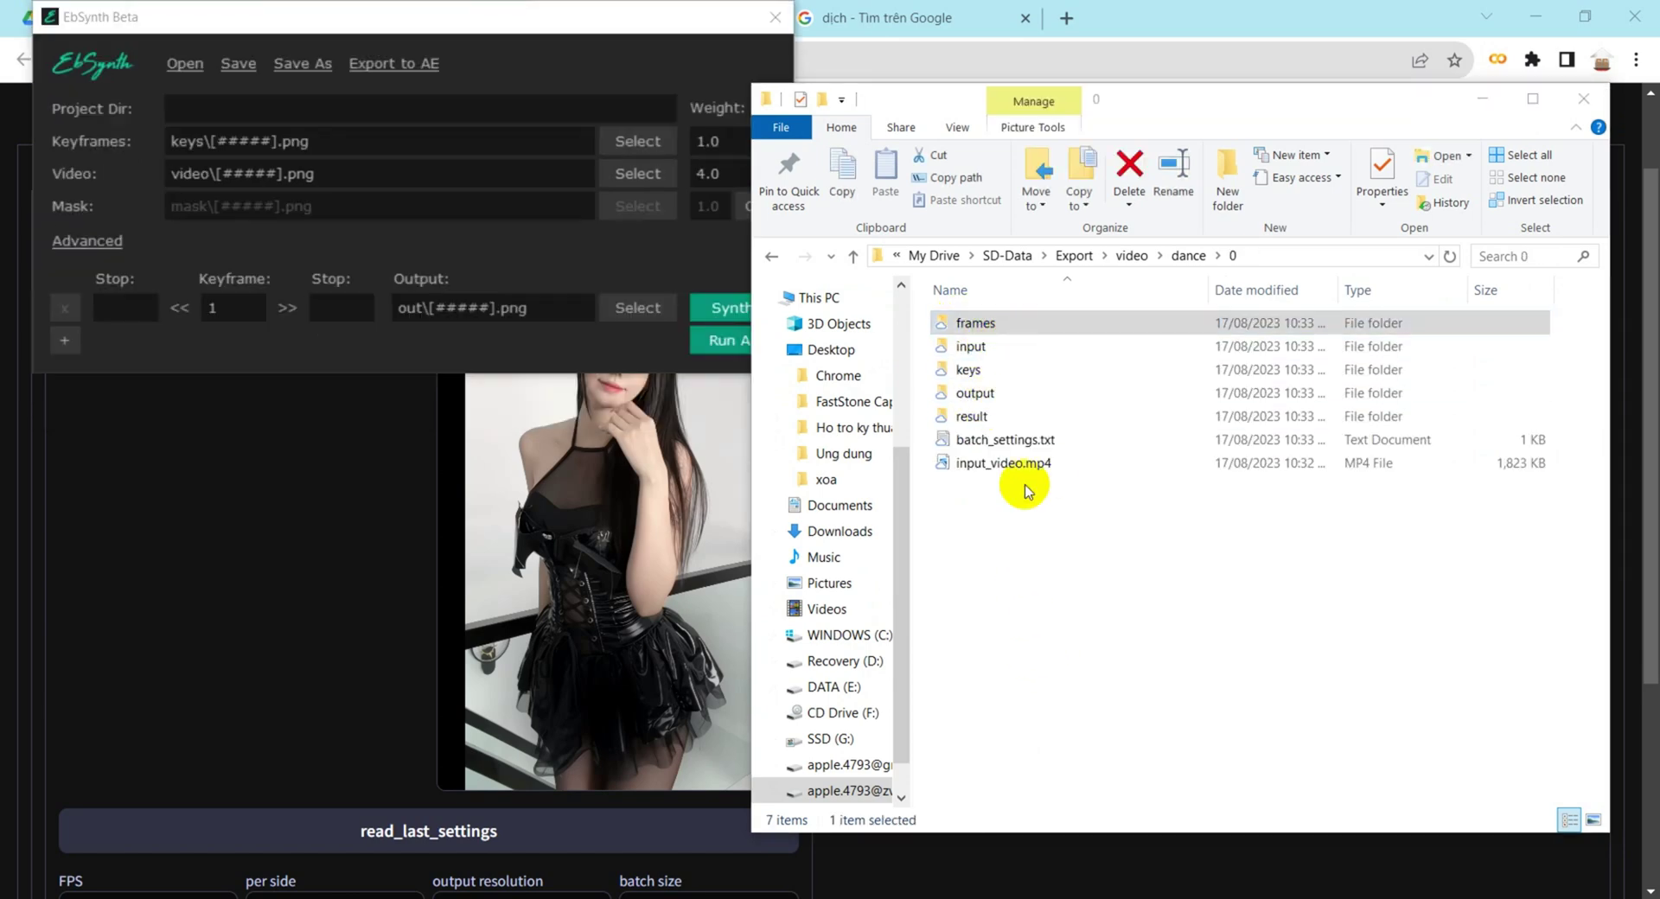
left_click(978, 323)
left_click_drag(994, 326, 294, 247)
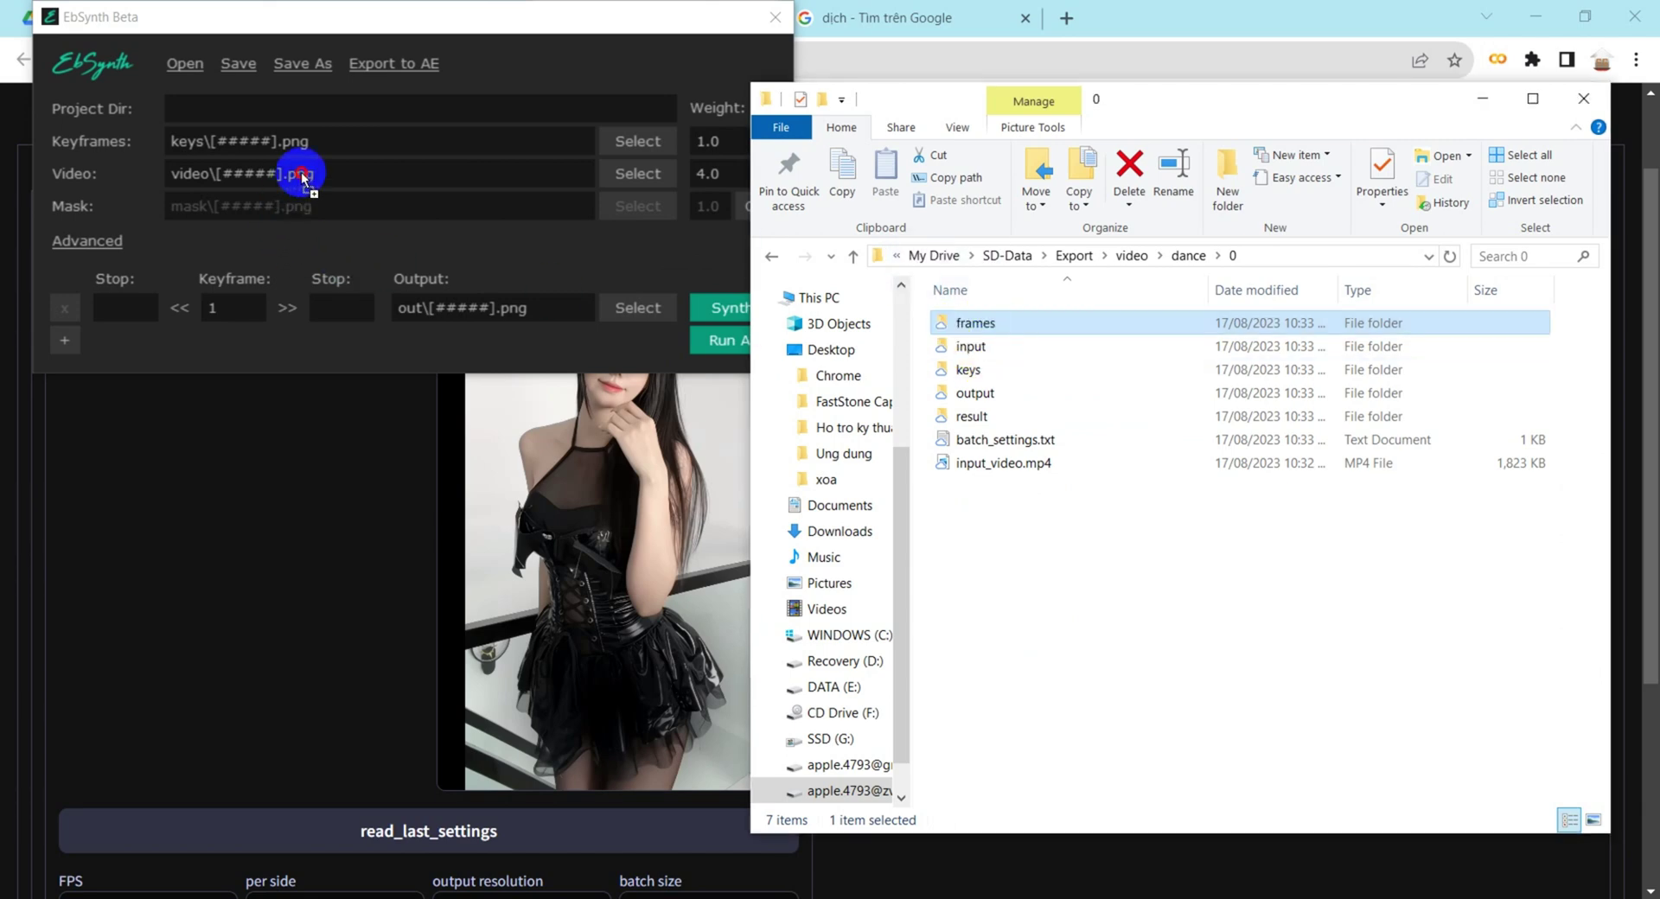
left_click_drag(302, 179, 304, 178)
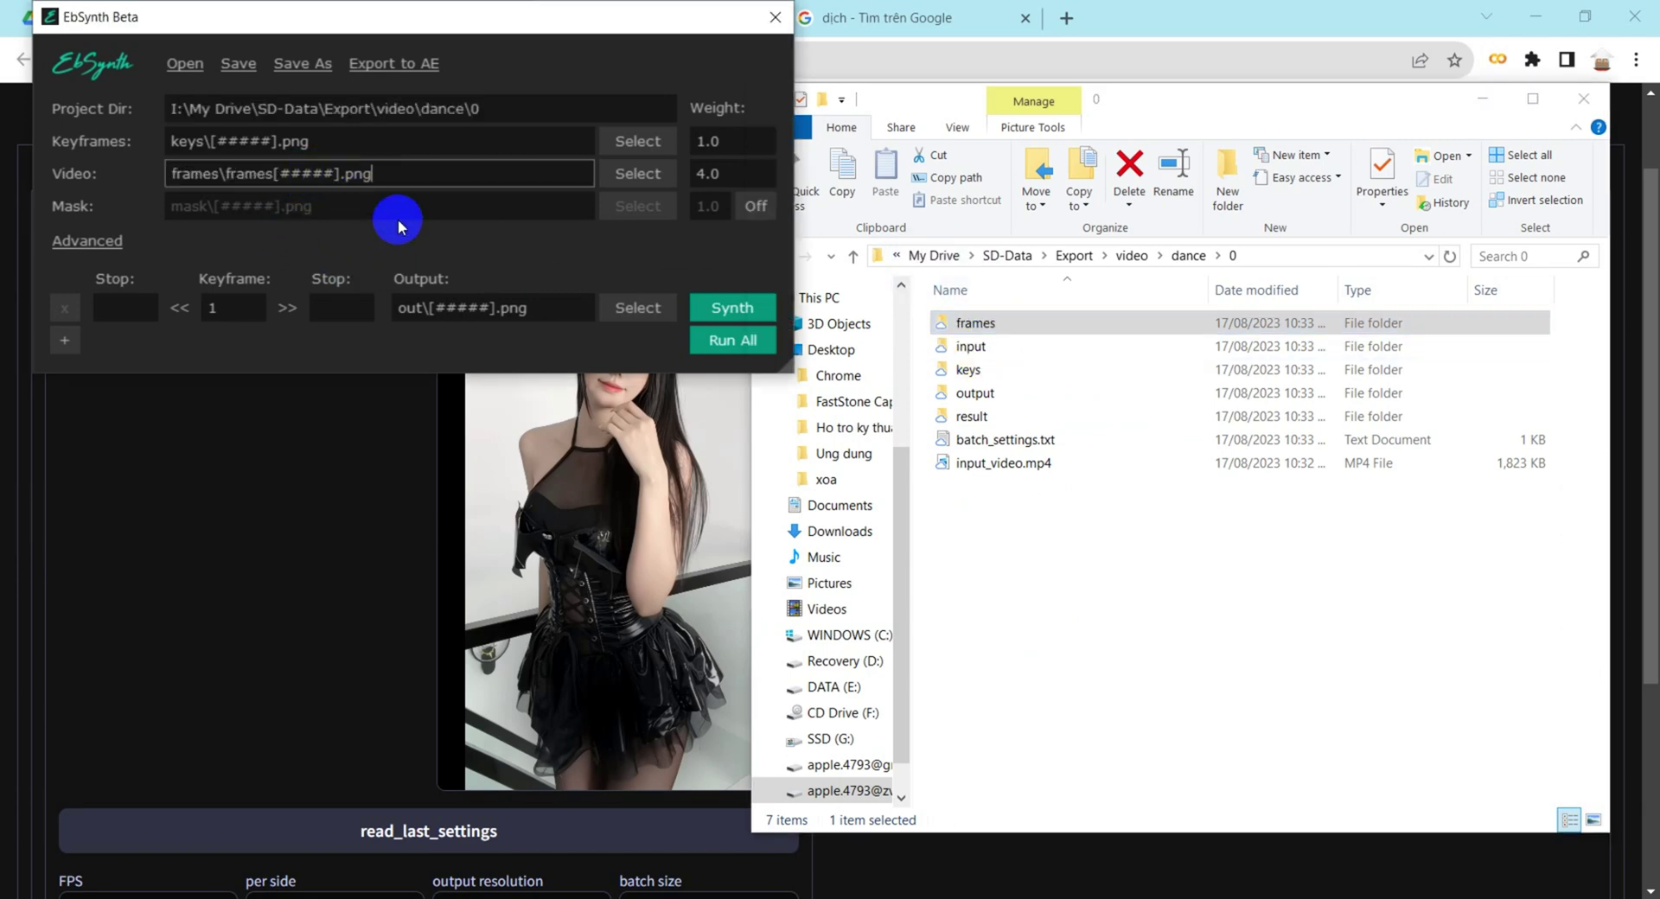
left_click(972, 371)
left_click_drag(974, 381, 448, 153)
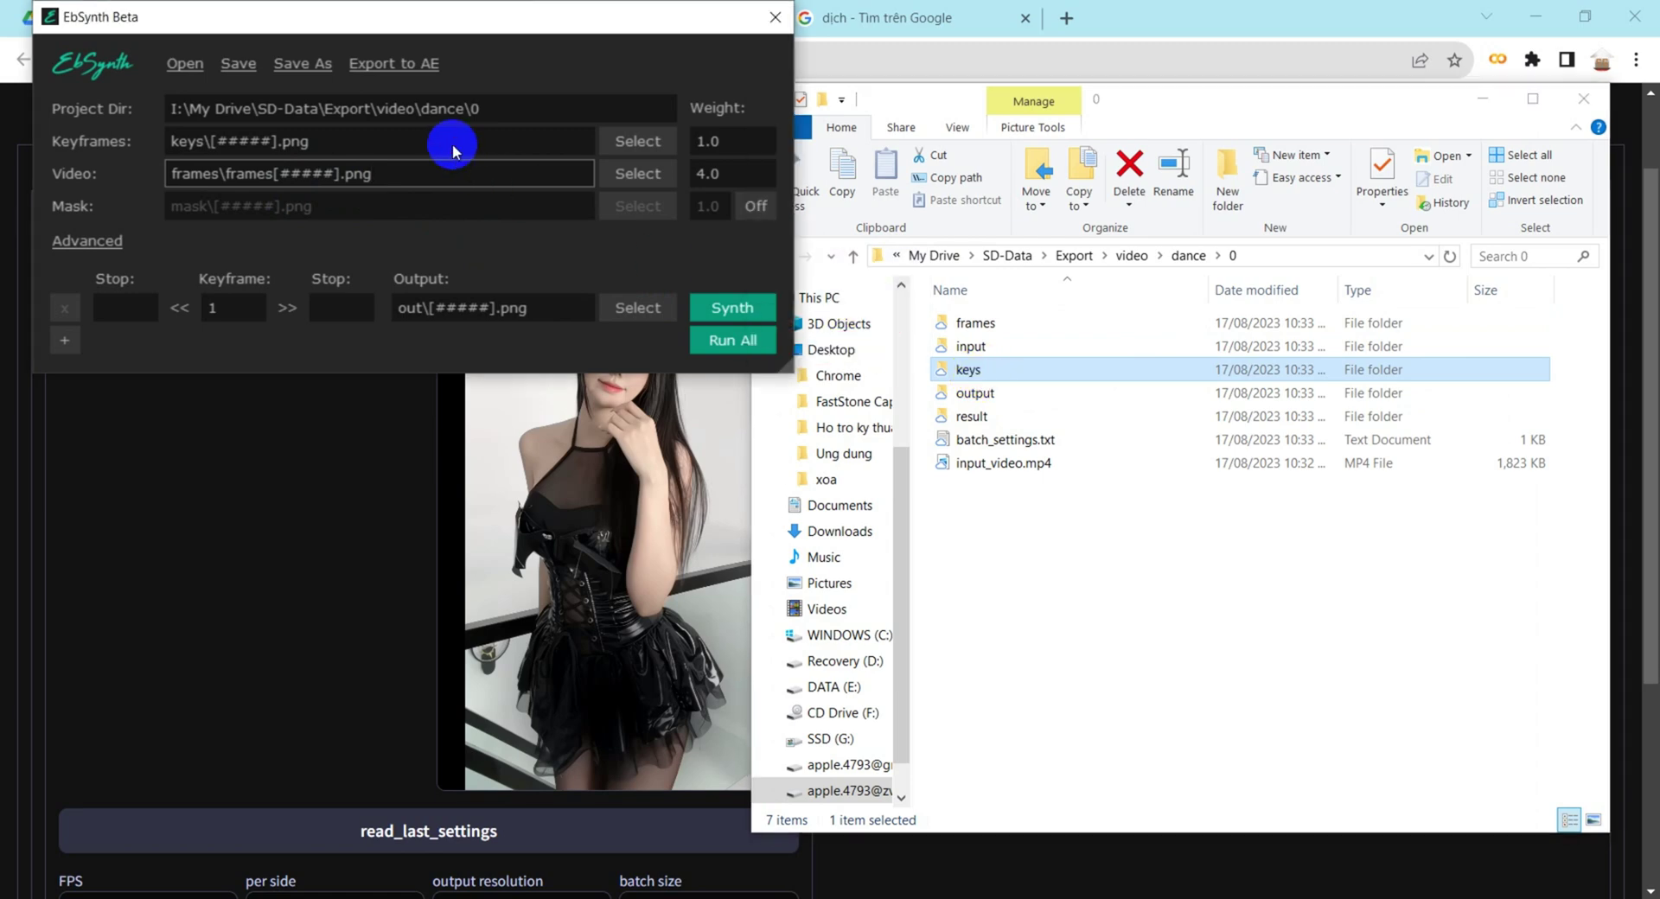
- Synthesize the keyframe 2 and keyframe 7 rows and check the out_00002 output folder
left_click(729, 309)
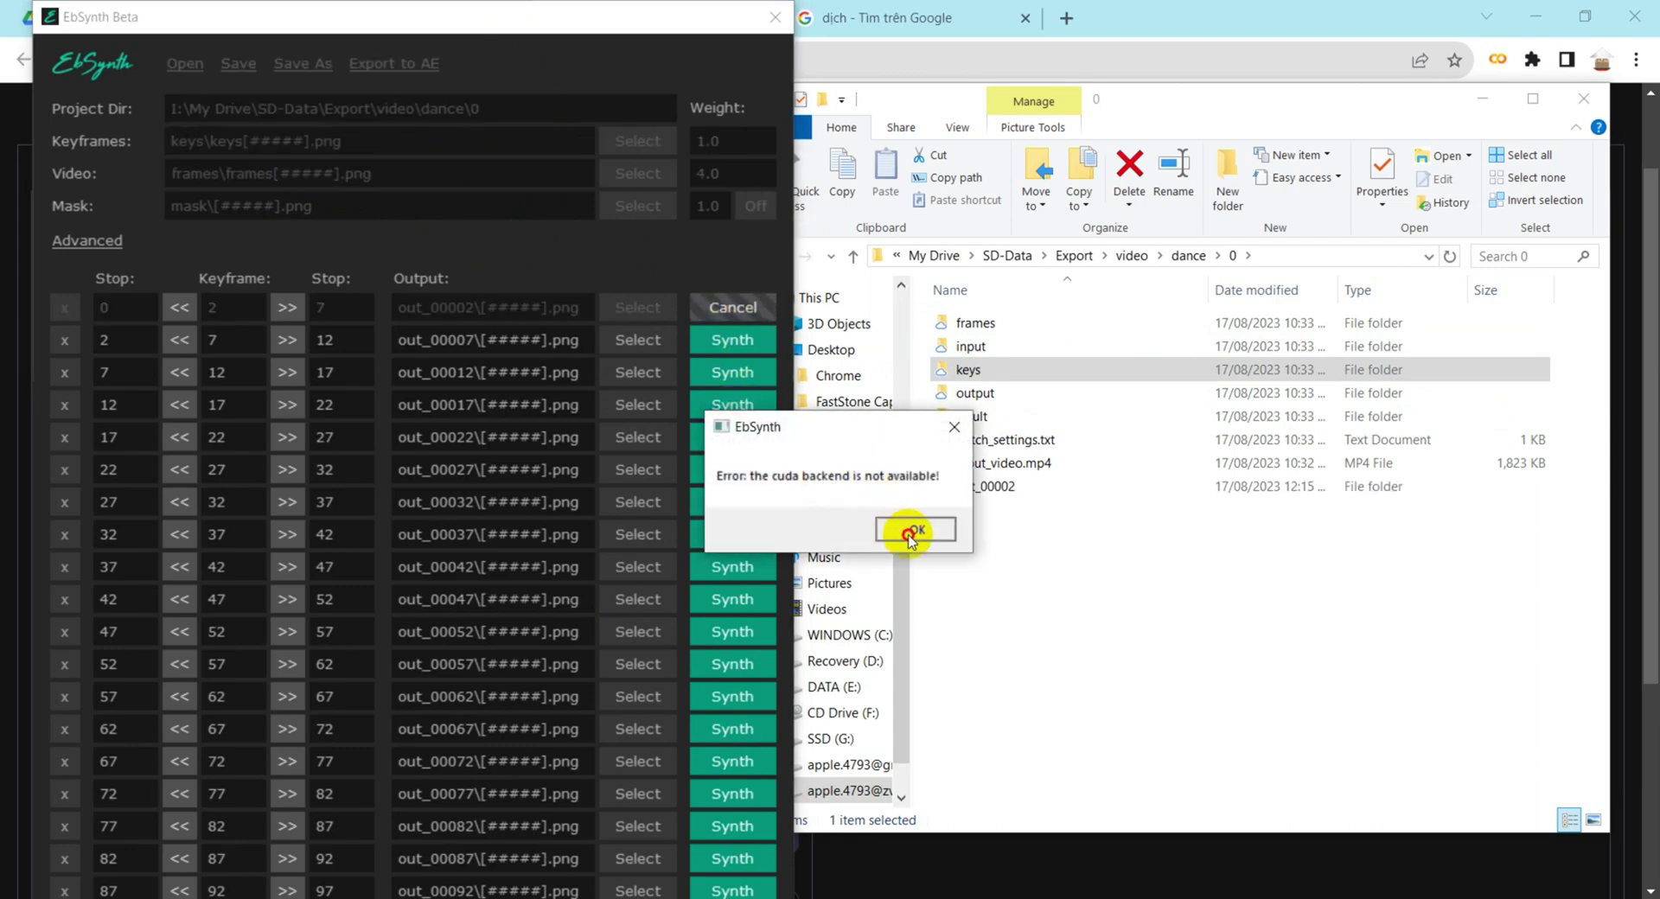
left_click(910, 532)
double_click(960, 485)
left_click(749, 345)
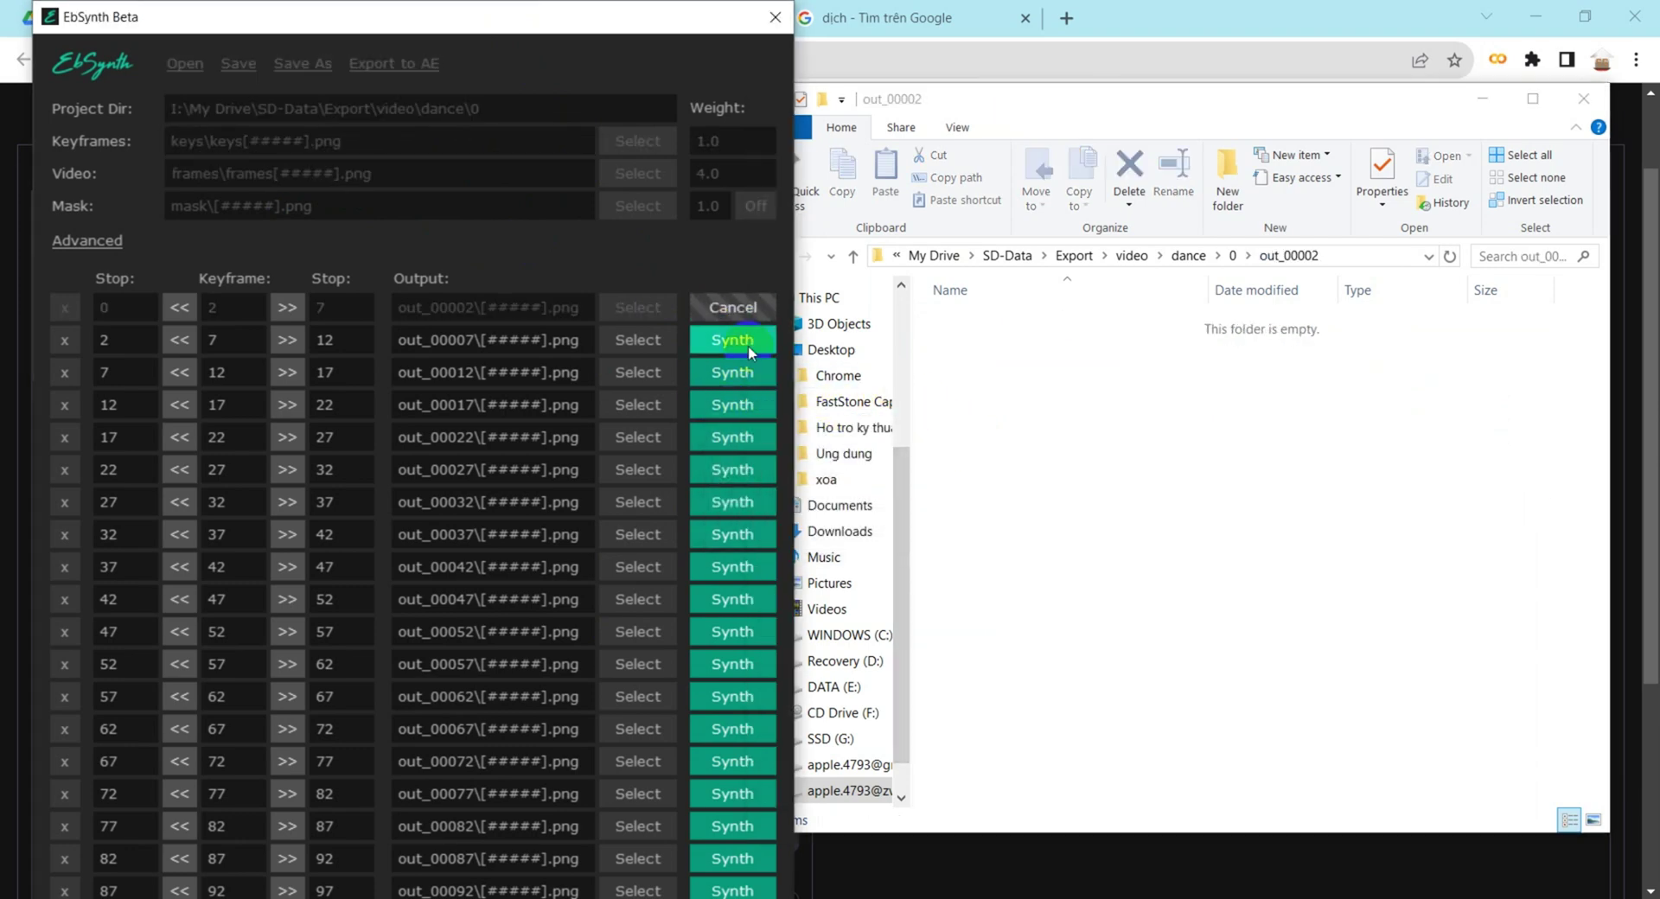
left_click(1233, 255)
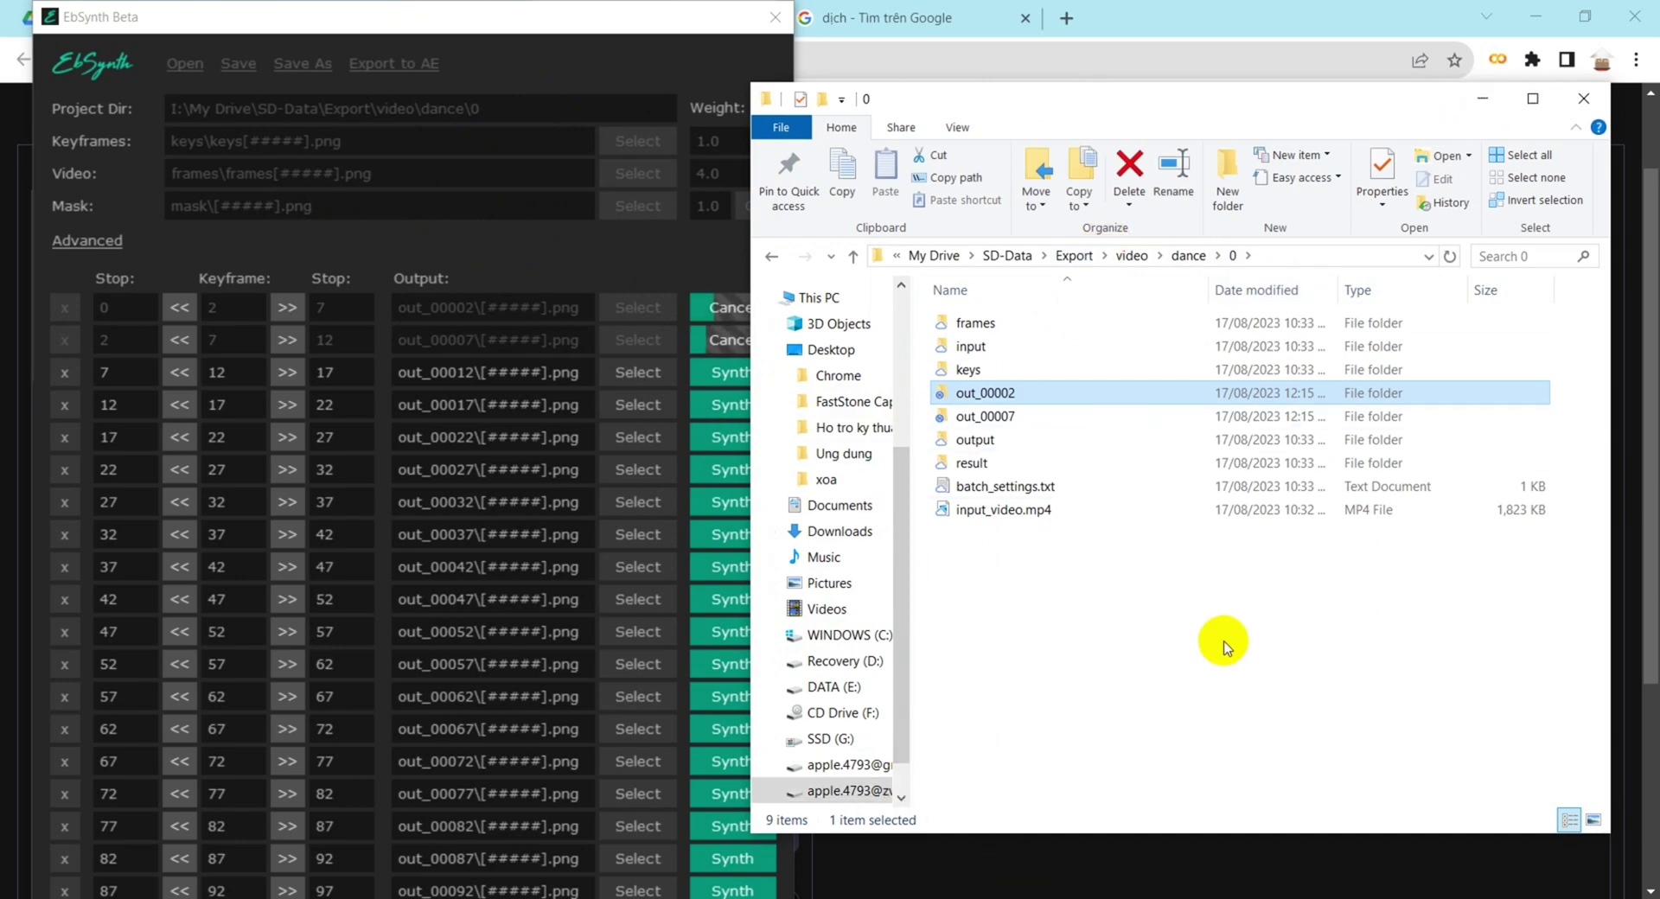
- Move File Explorer clear of the EbSynth window and open folder 1 in the dance folder
left_click_drag(1105, 89, 1156, 83)
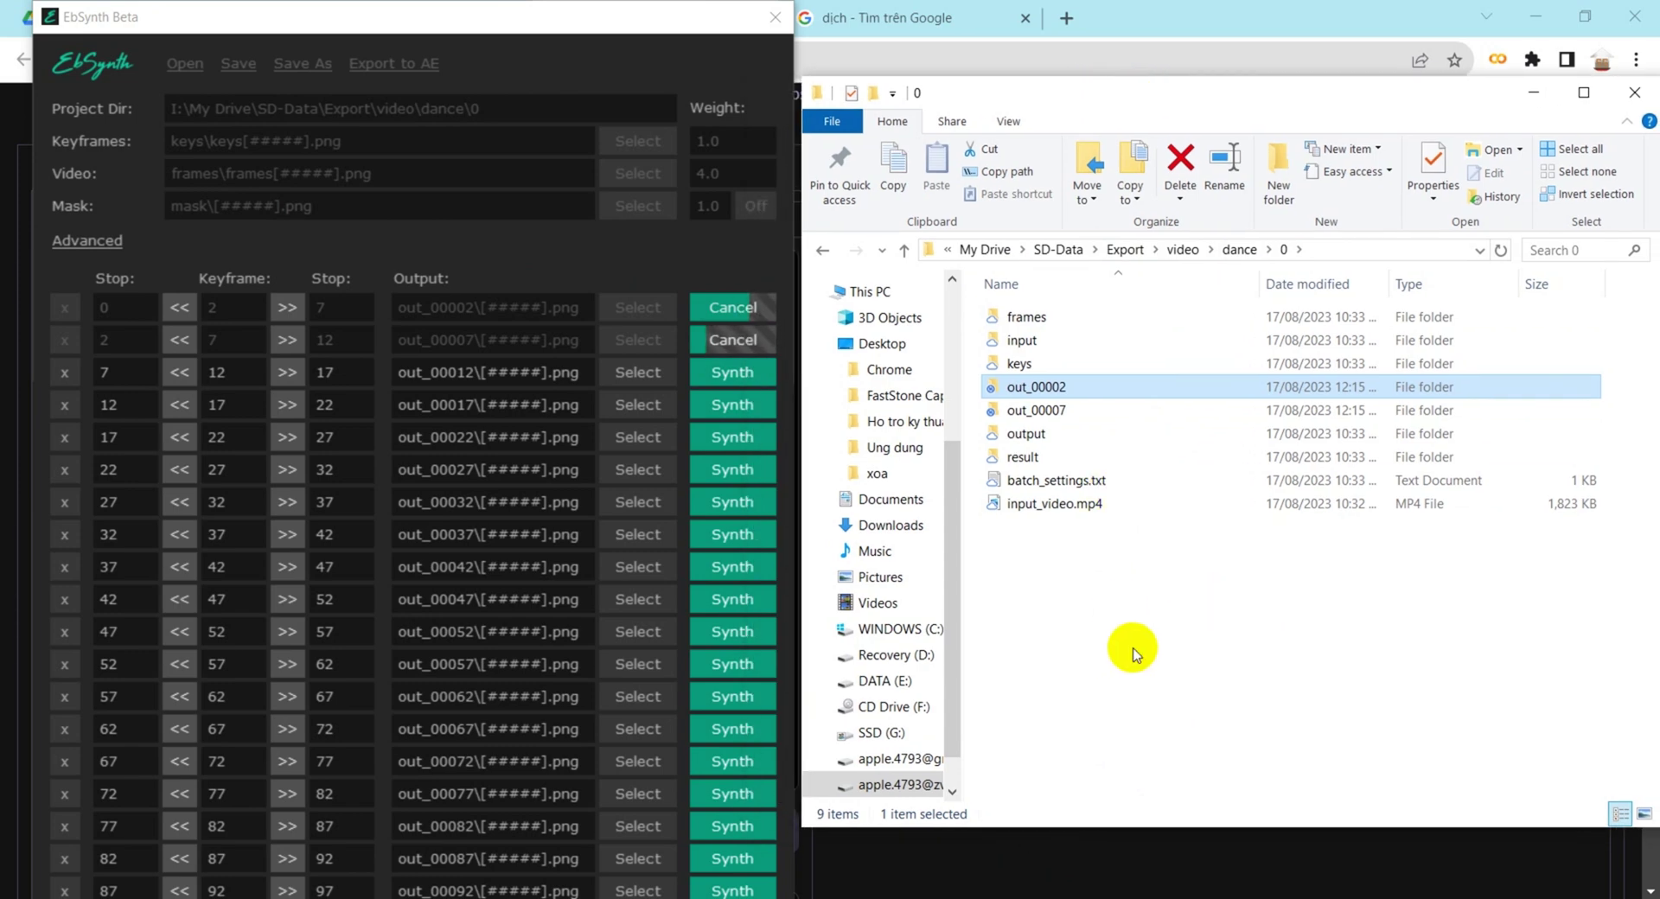
left_click(1239, 249)
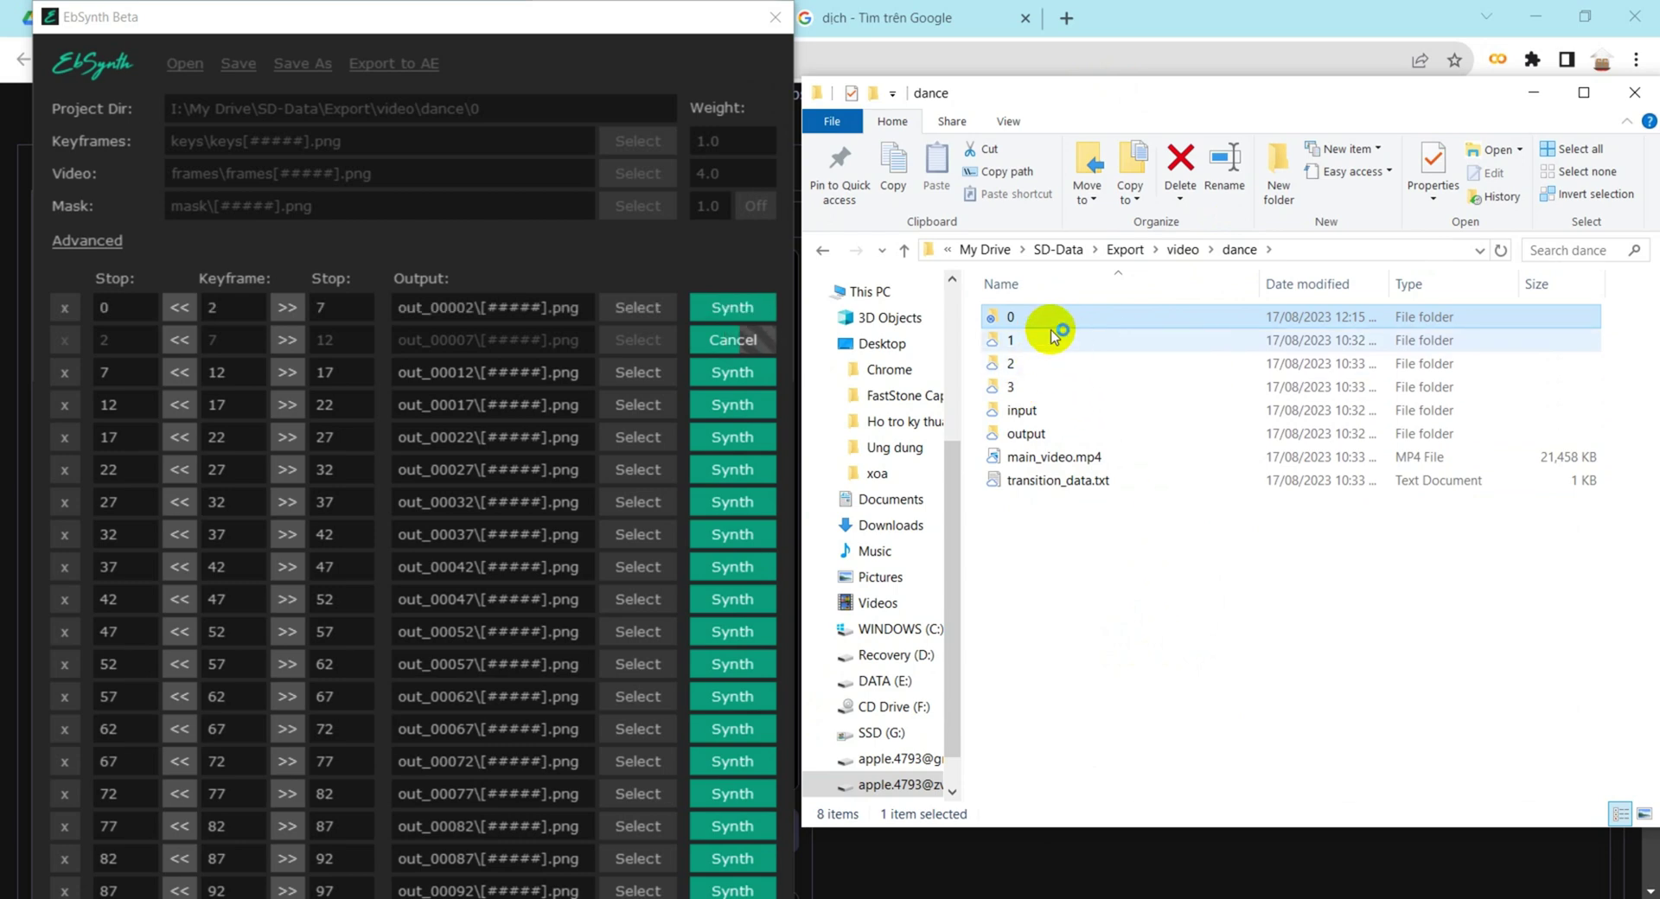
left_click(1054, 345)
double_click(1052, 346)
- Remove the rows for keyframes 2 and 7 and run the synthesis for all remaining keyframes
left_click(64, 307)
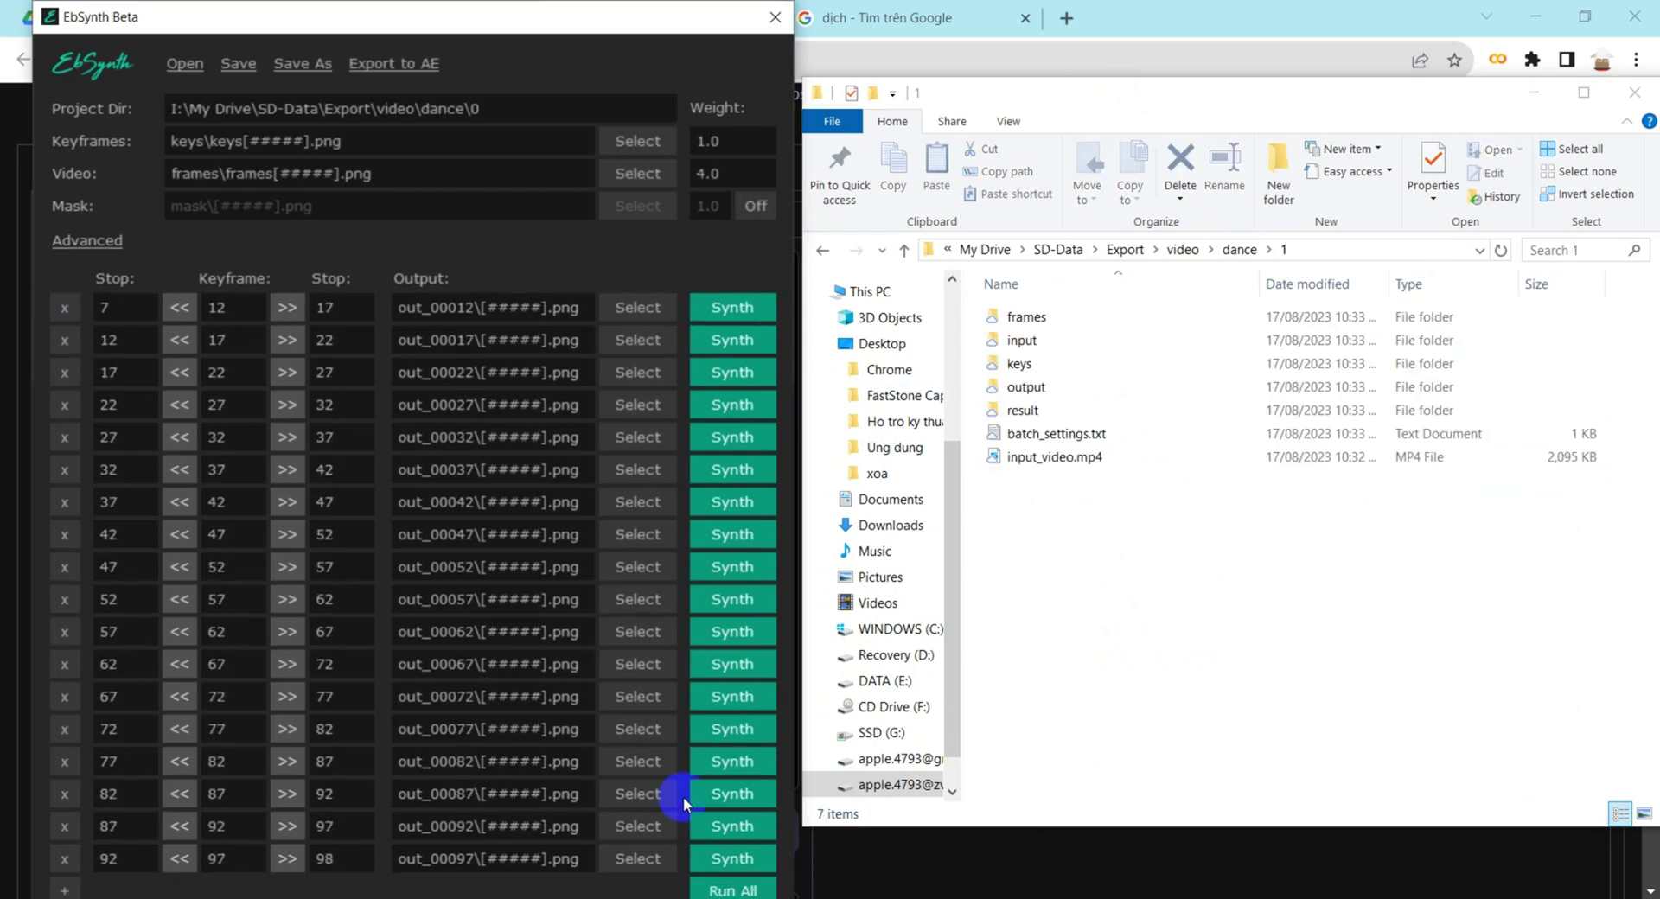
left_click(734, 891)
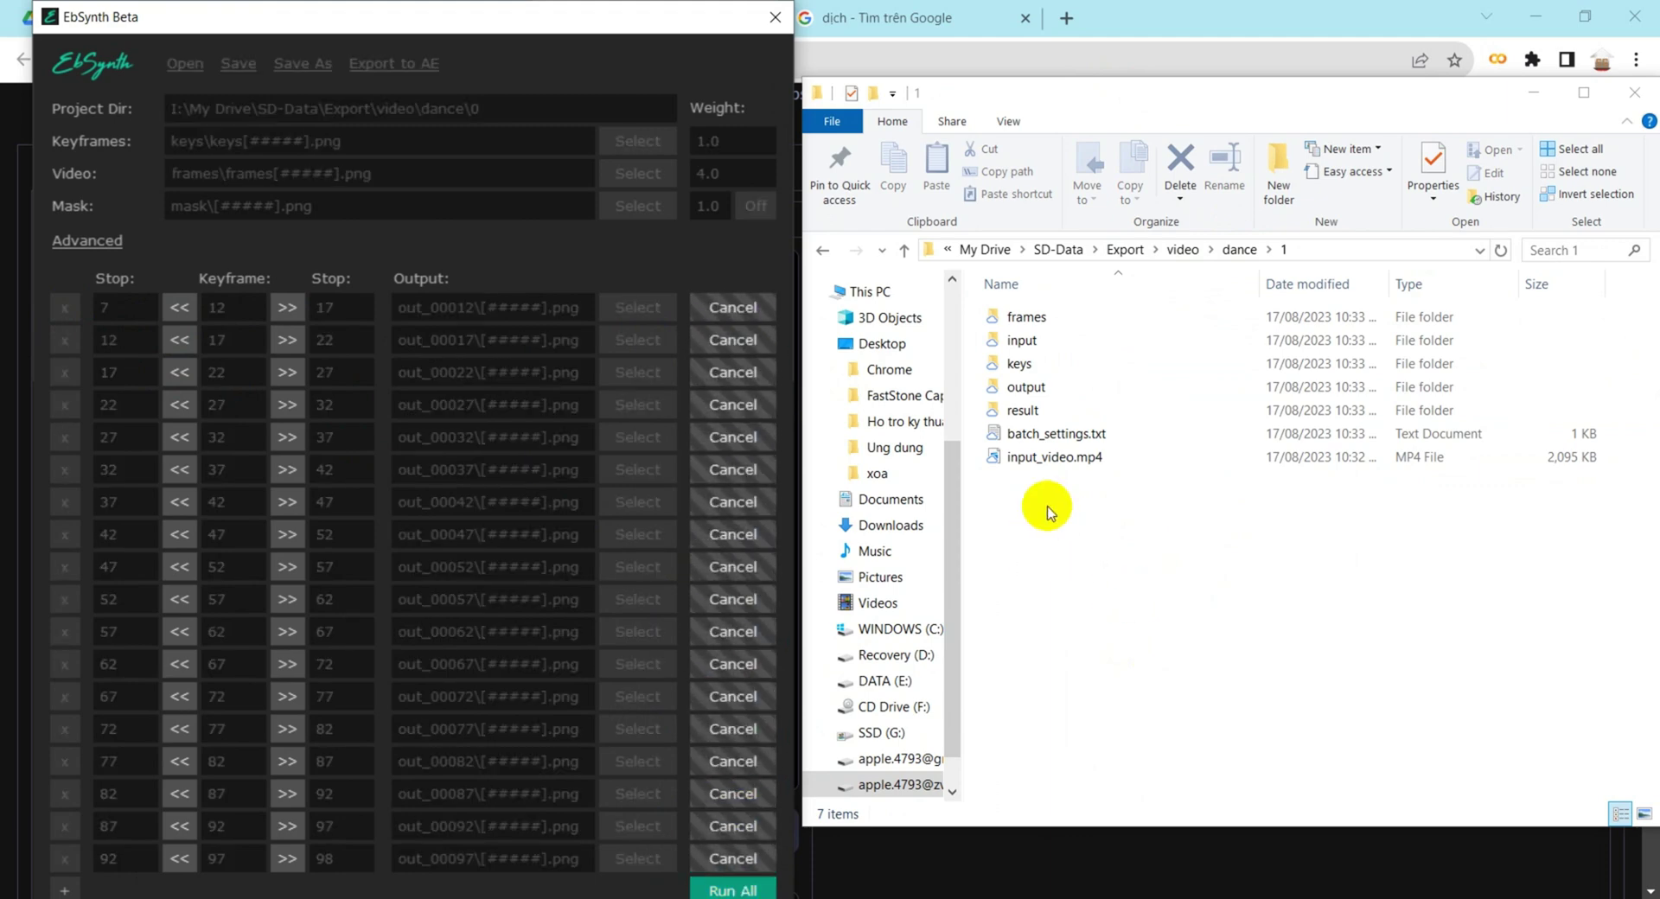
- Review the dance folder and the contents of its folder 1 during the synthesis run
left_click(1239, 250)
double_click(1010, 339)
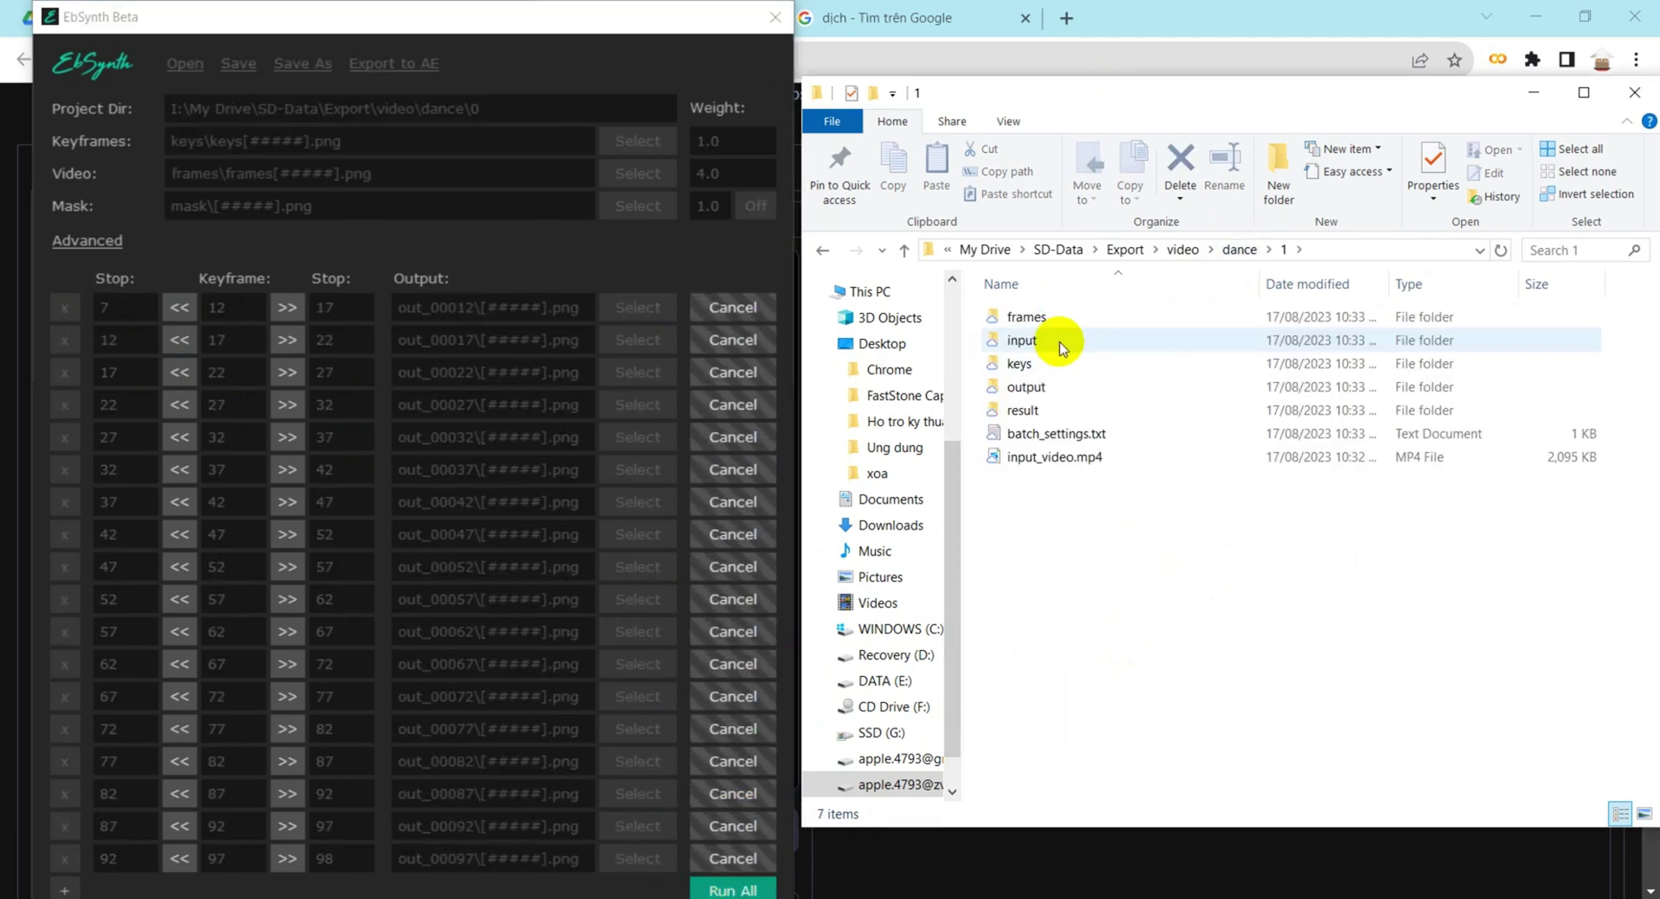
left_click(1249, 253)
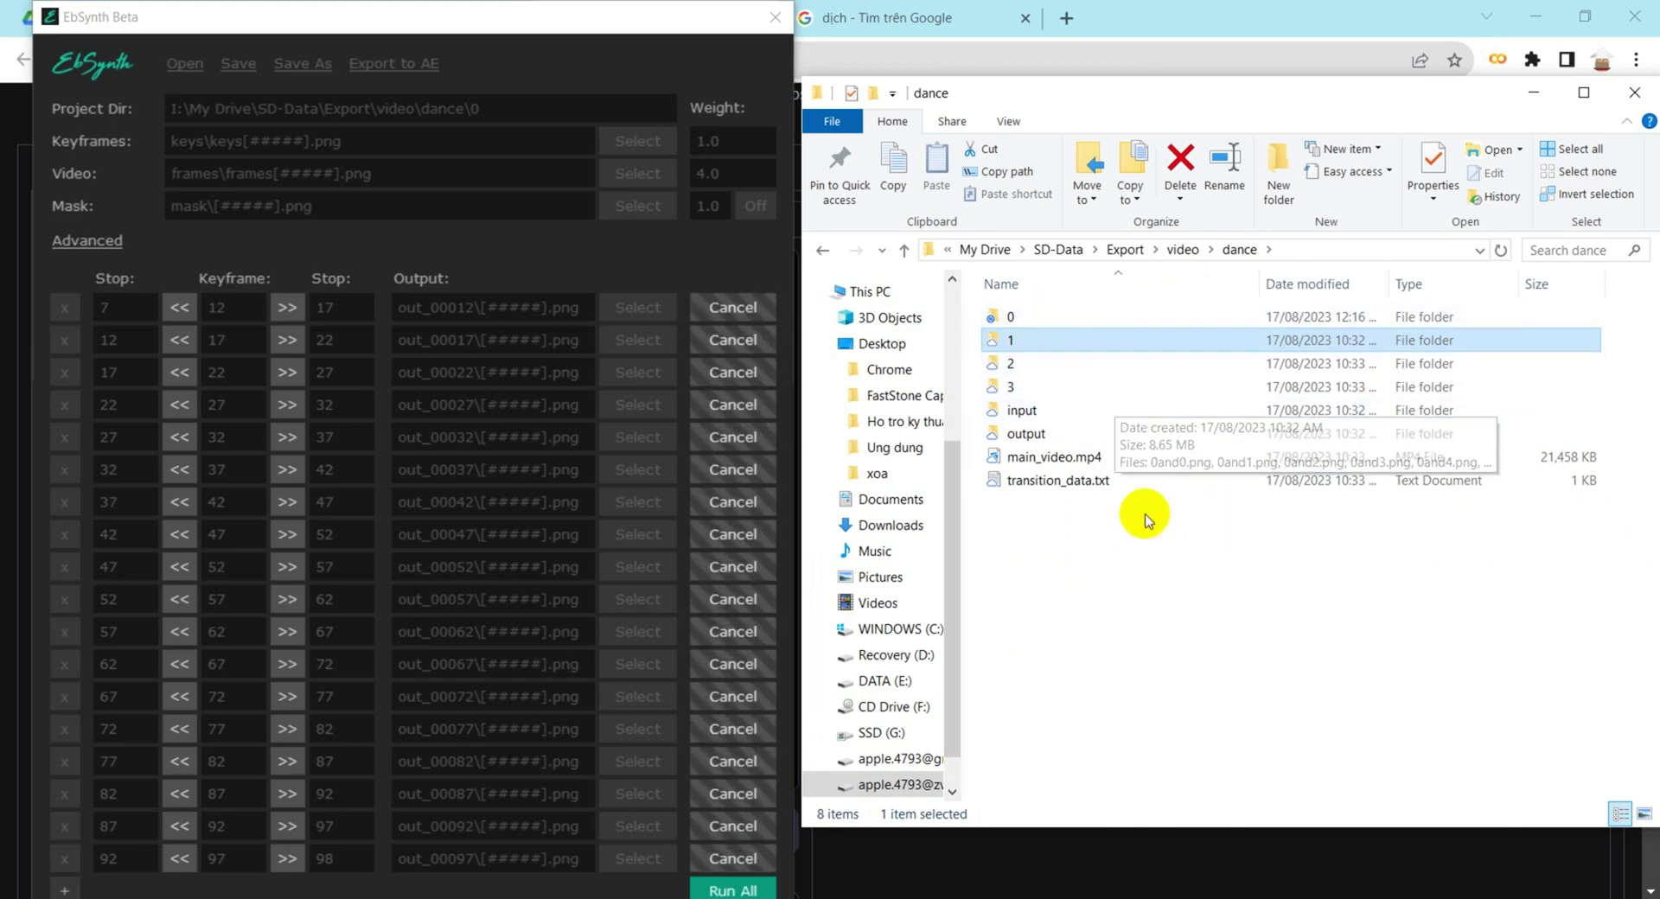
left_click(1236, 253)
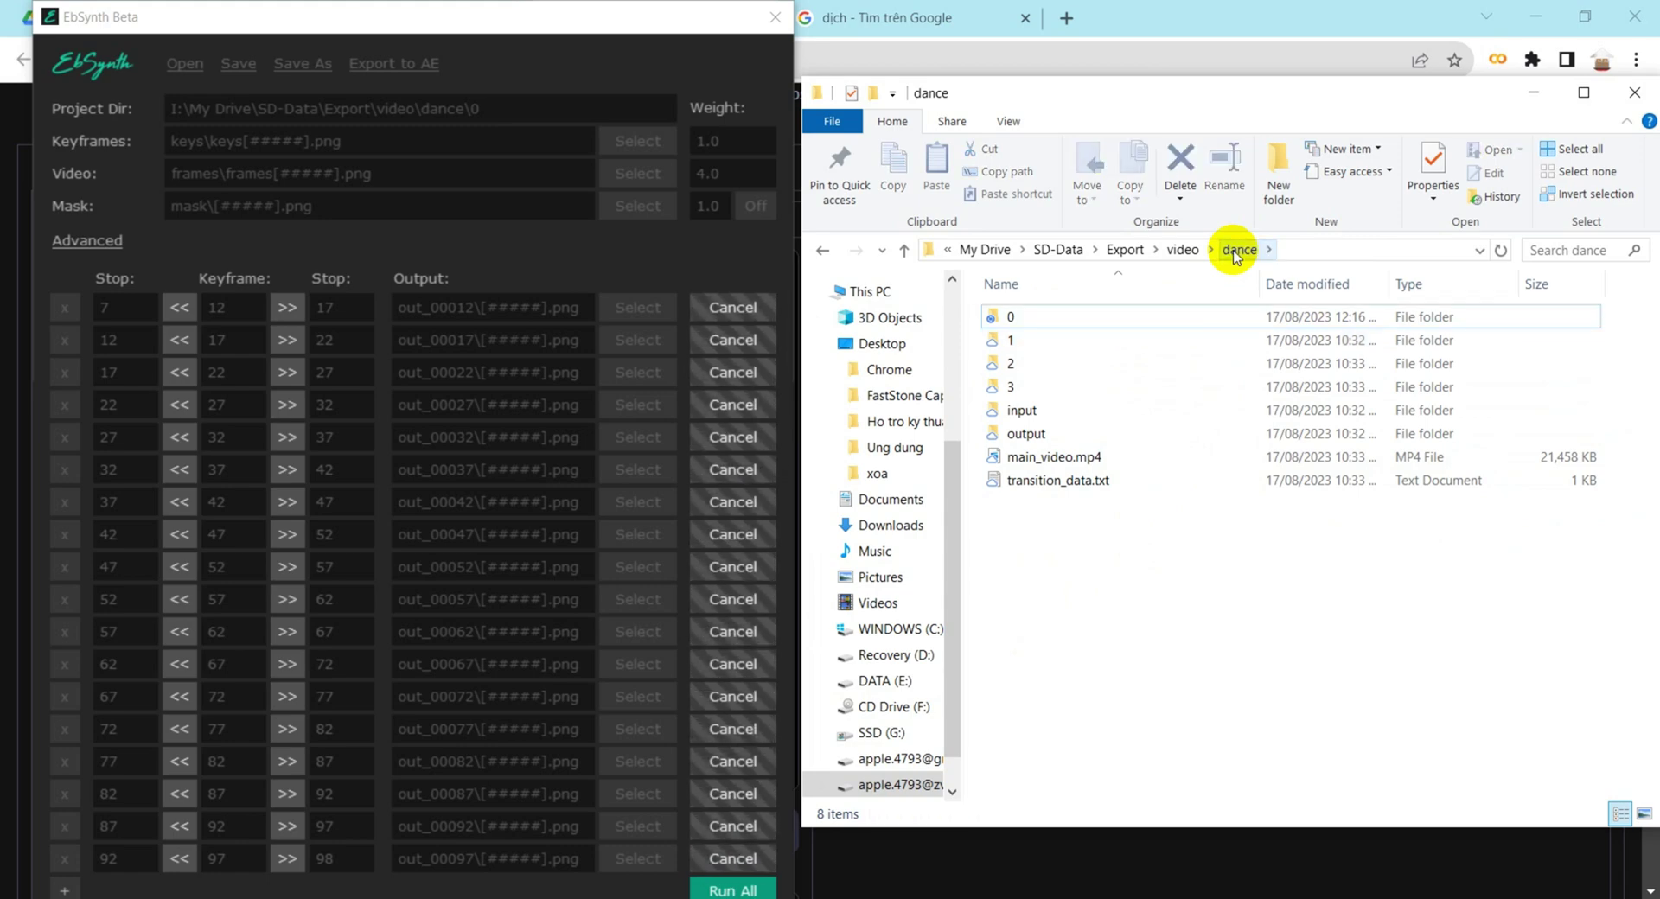
double_click(1055, 340)
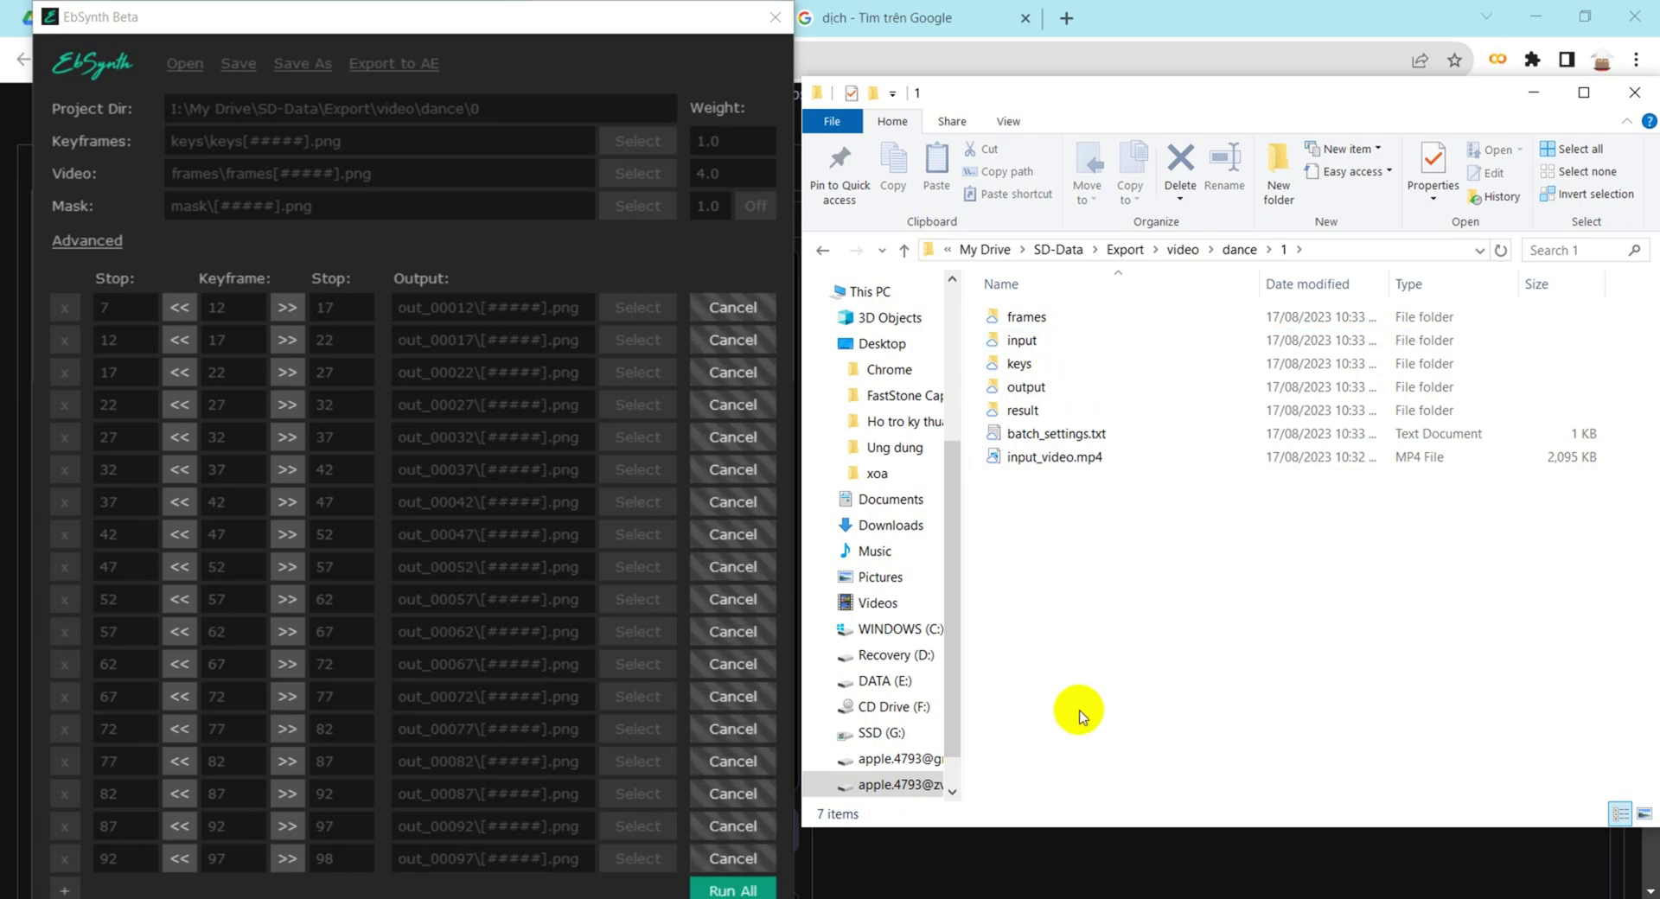
key("alt+Up")
left_click(730, 596)
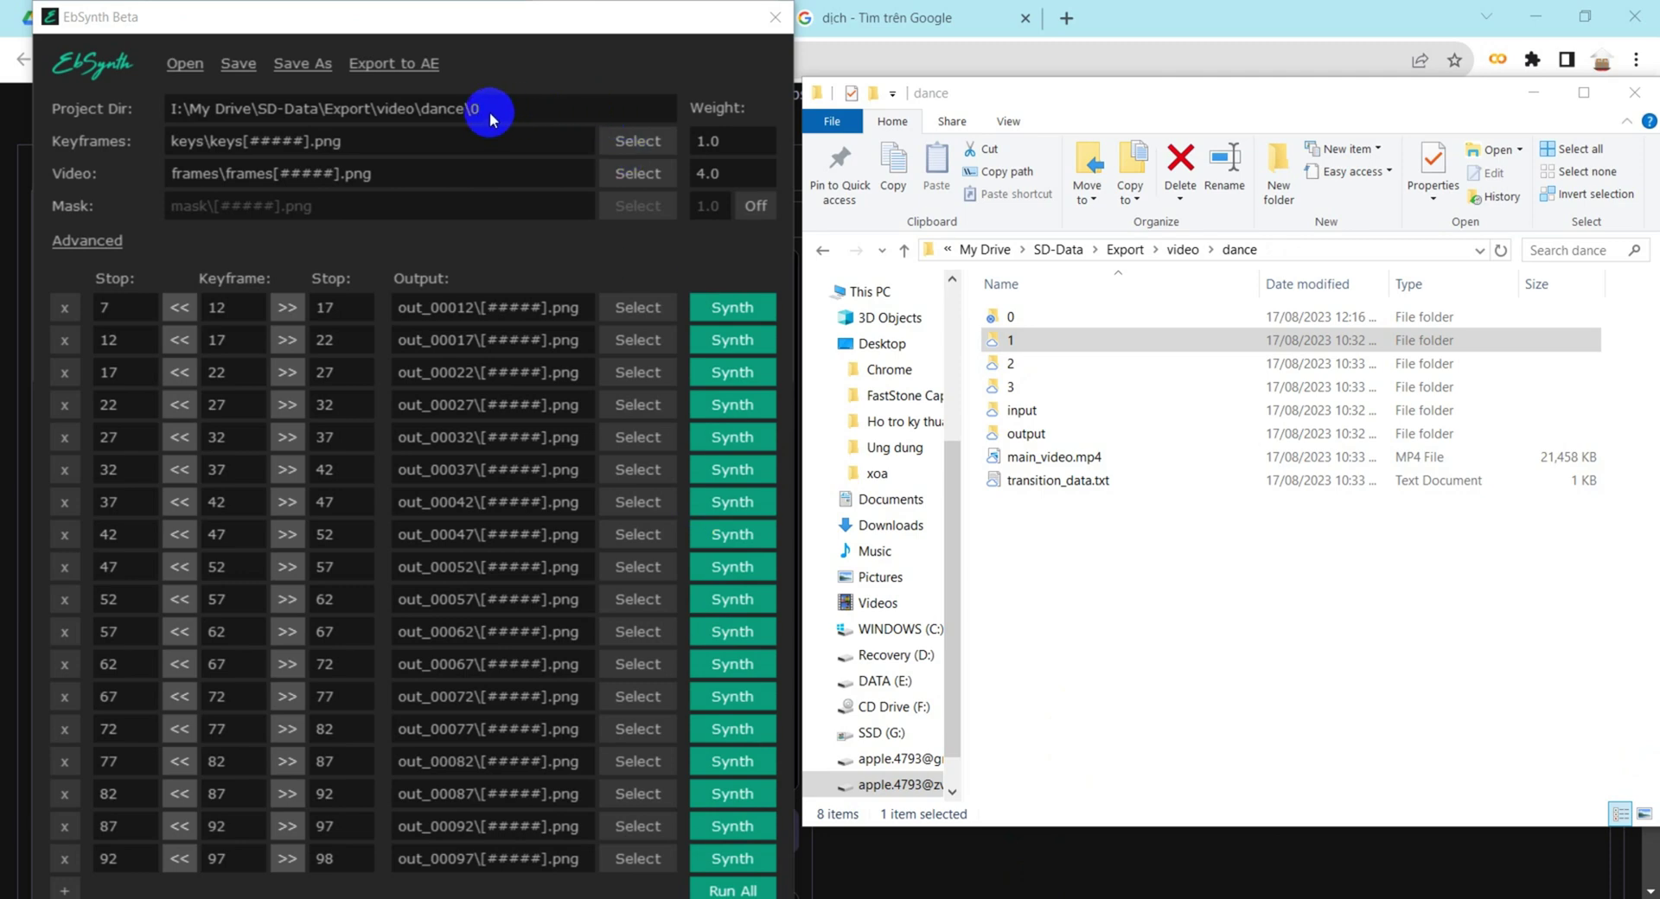
- Select the frames folder inside dance/1 and close the EbSynth project of folder 0
left_click(1029, 343)
double_click(1029, 342)
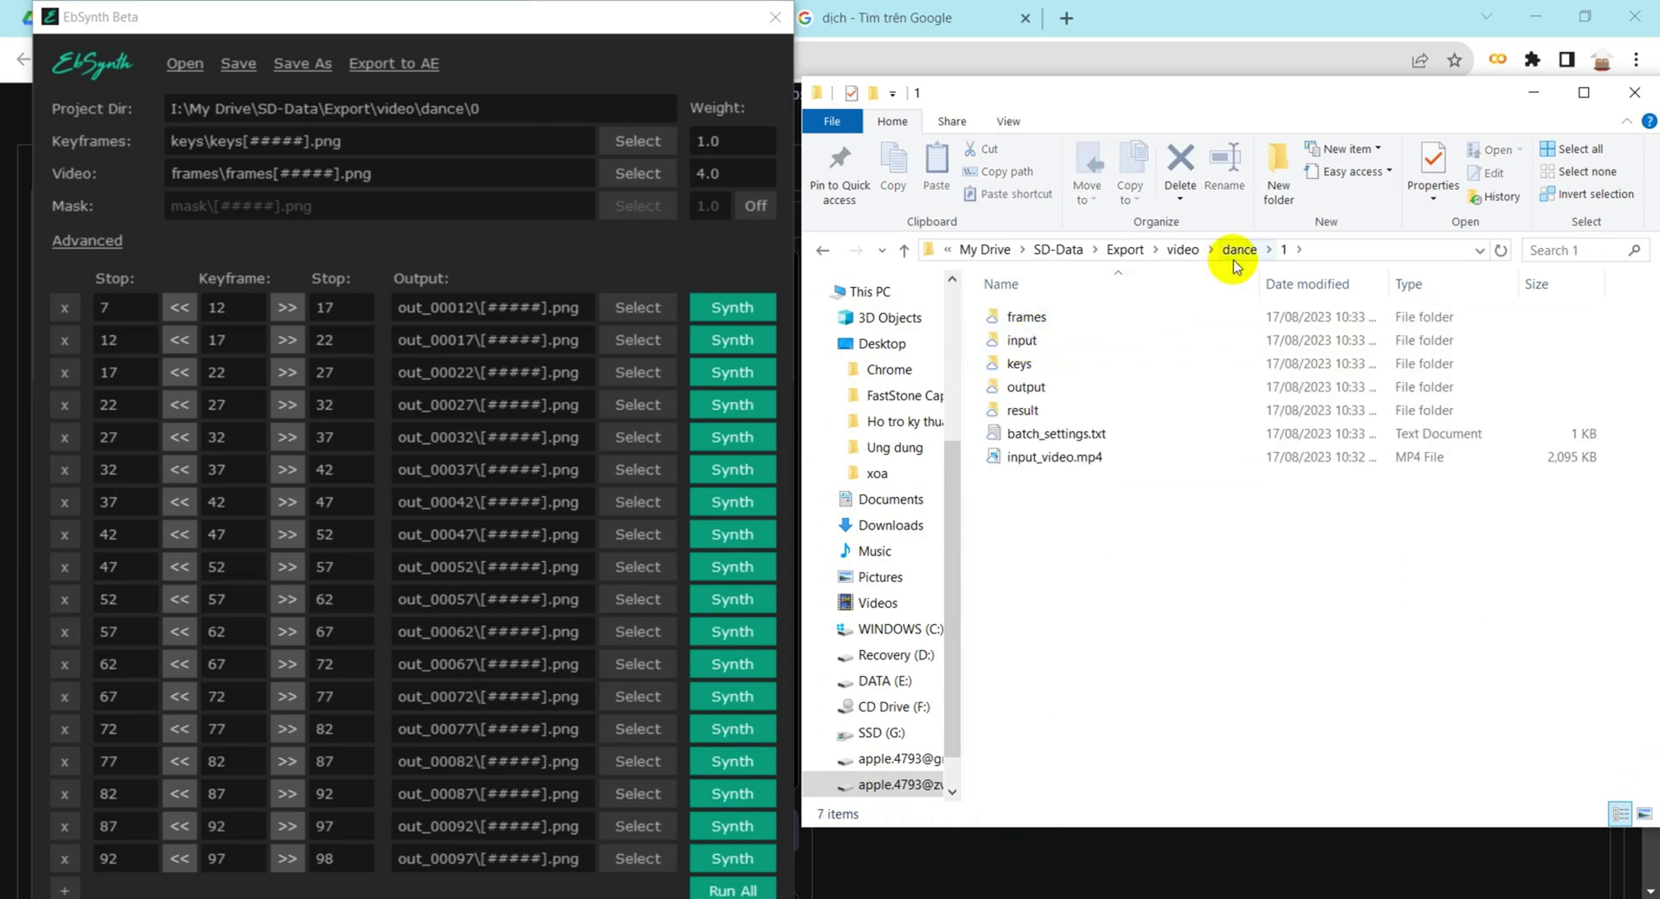
left_click(672, 195)
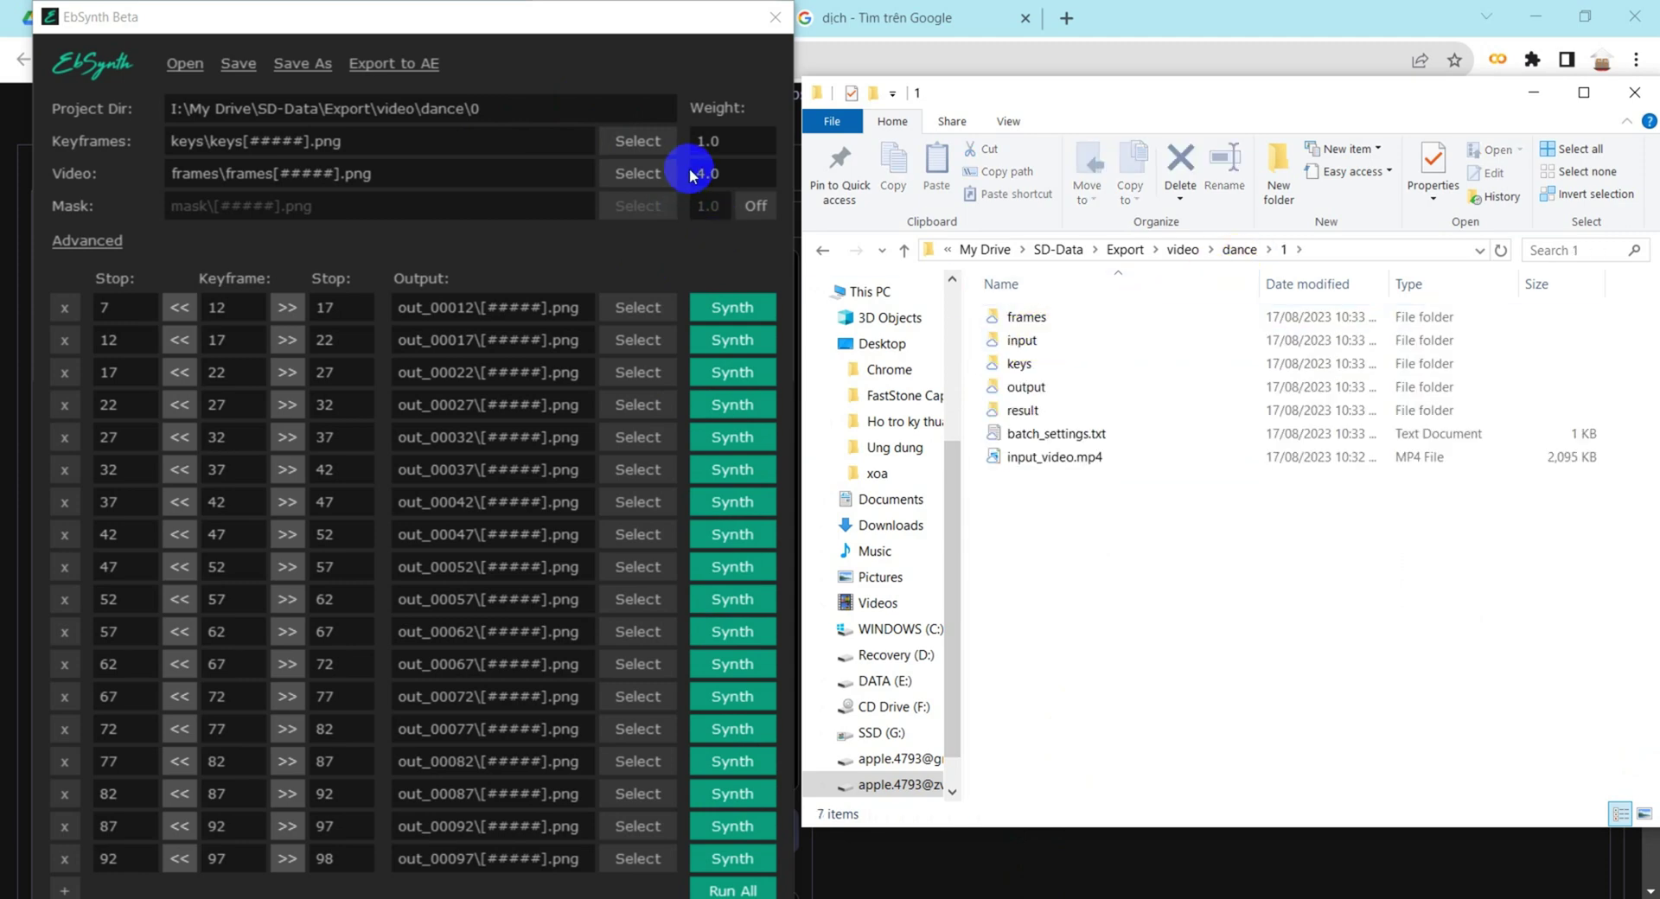
left_click(992, 325)
left_click(1031, 322)
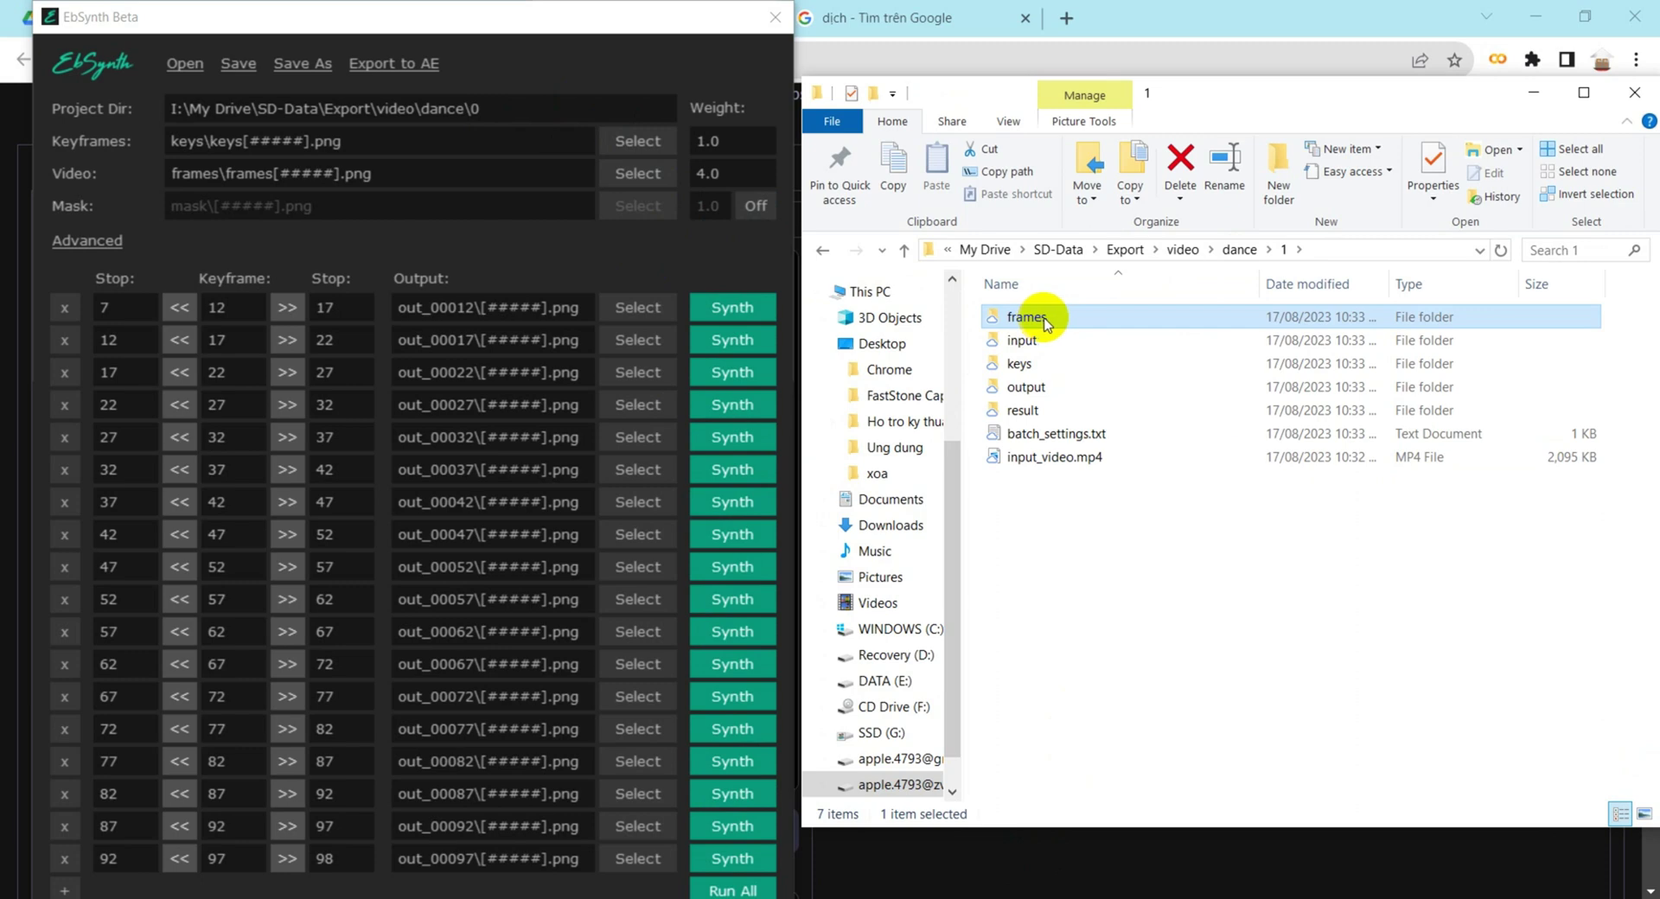
left_click(775, 18)
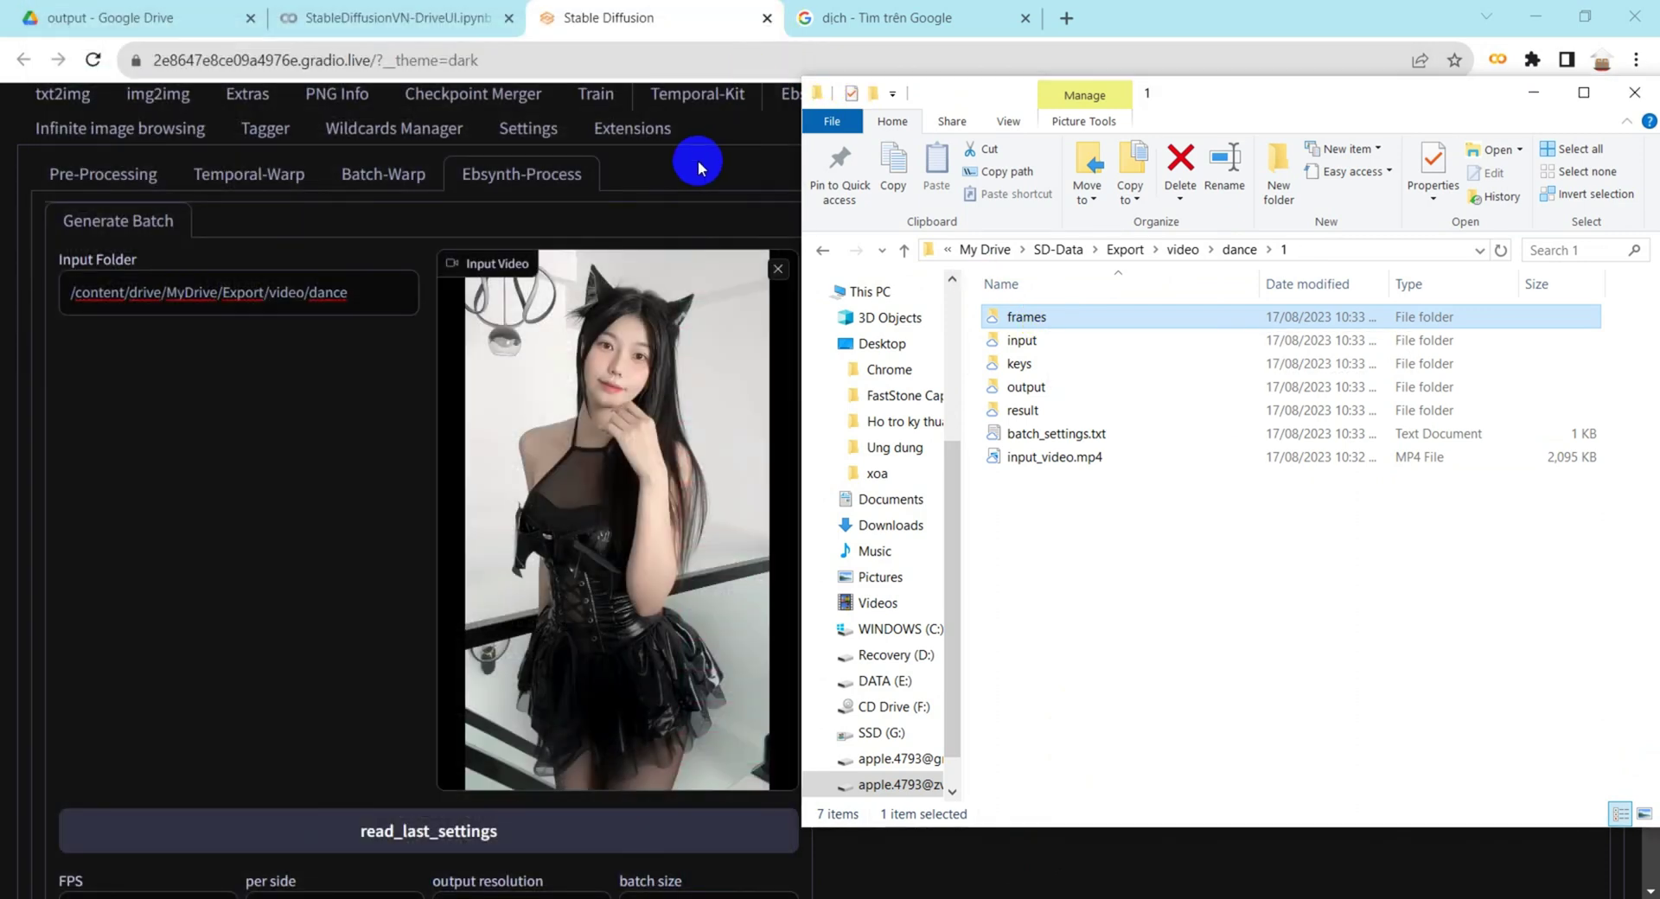
- Open a second File Explorer window and go to soft/EbSynth-Beta-Win on the SSD (G:) drive
key("super+e")
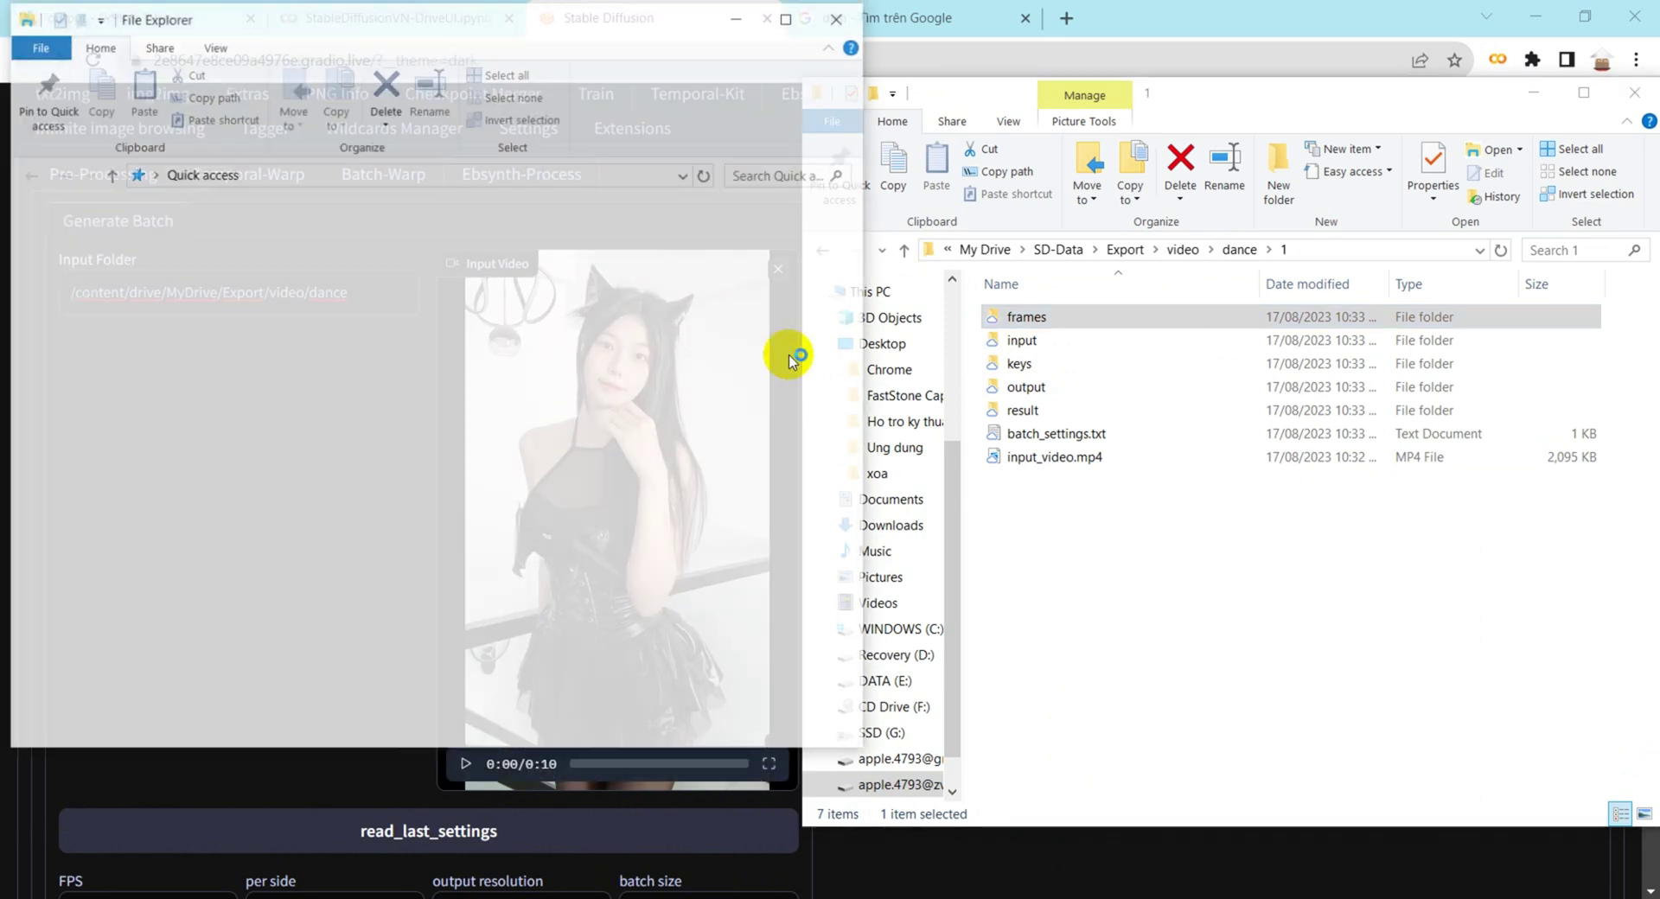
left_click_drag(345, 16, 1131, 46)
scroll(900, 670, "down", 2)
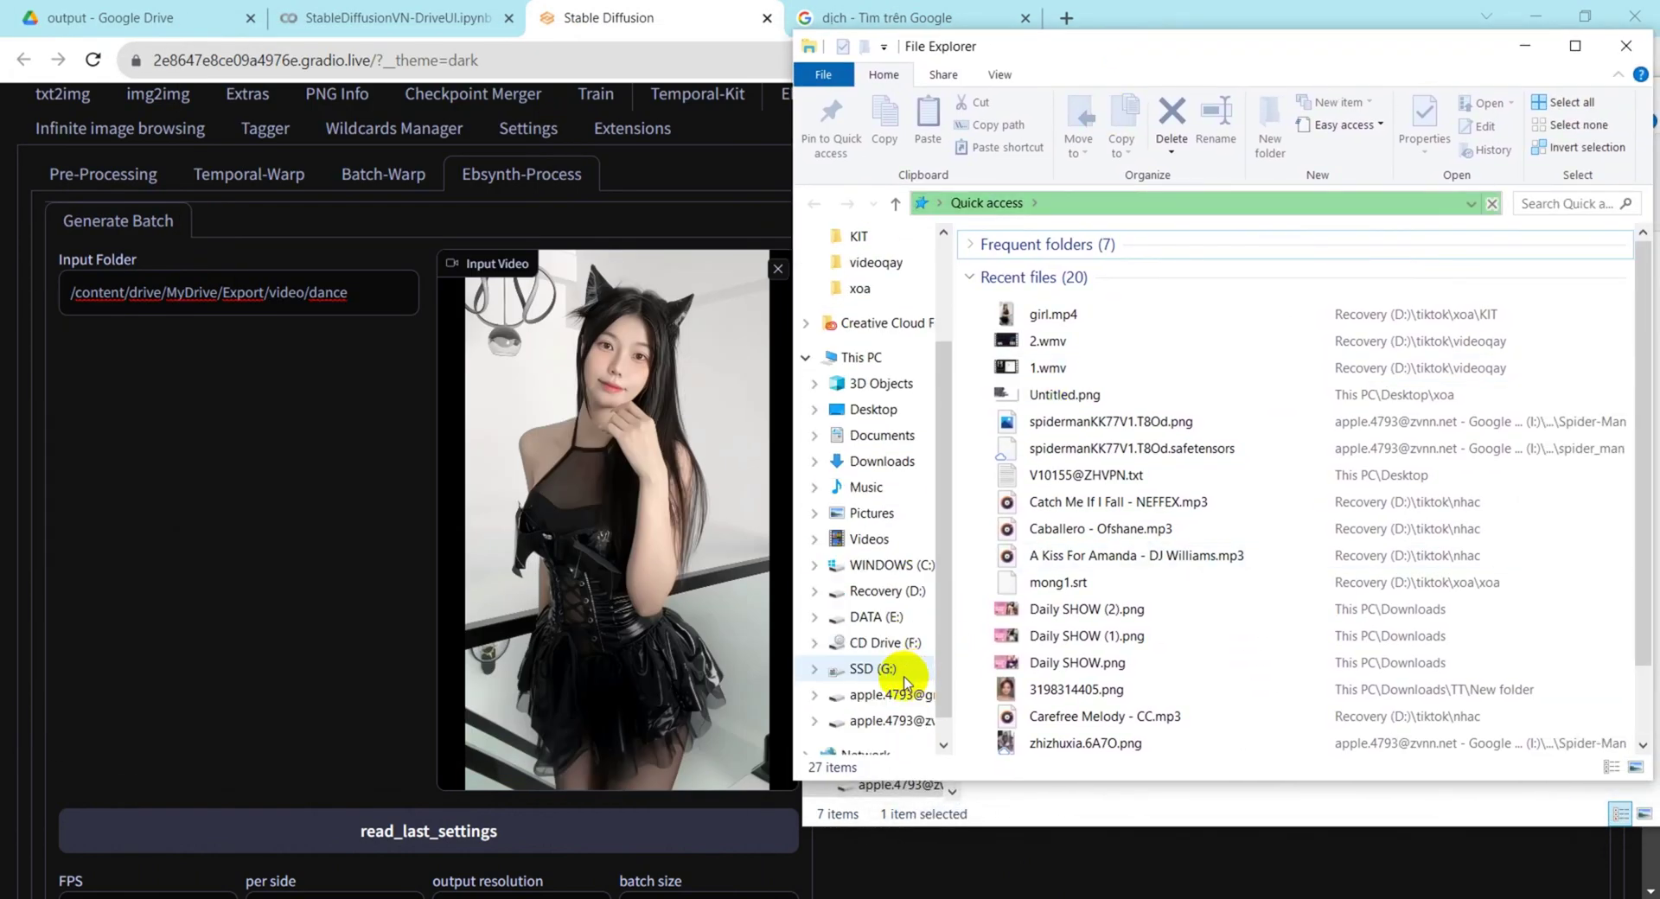
left_click(875, 671)
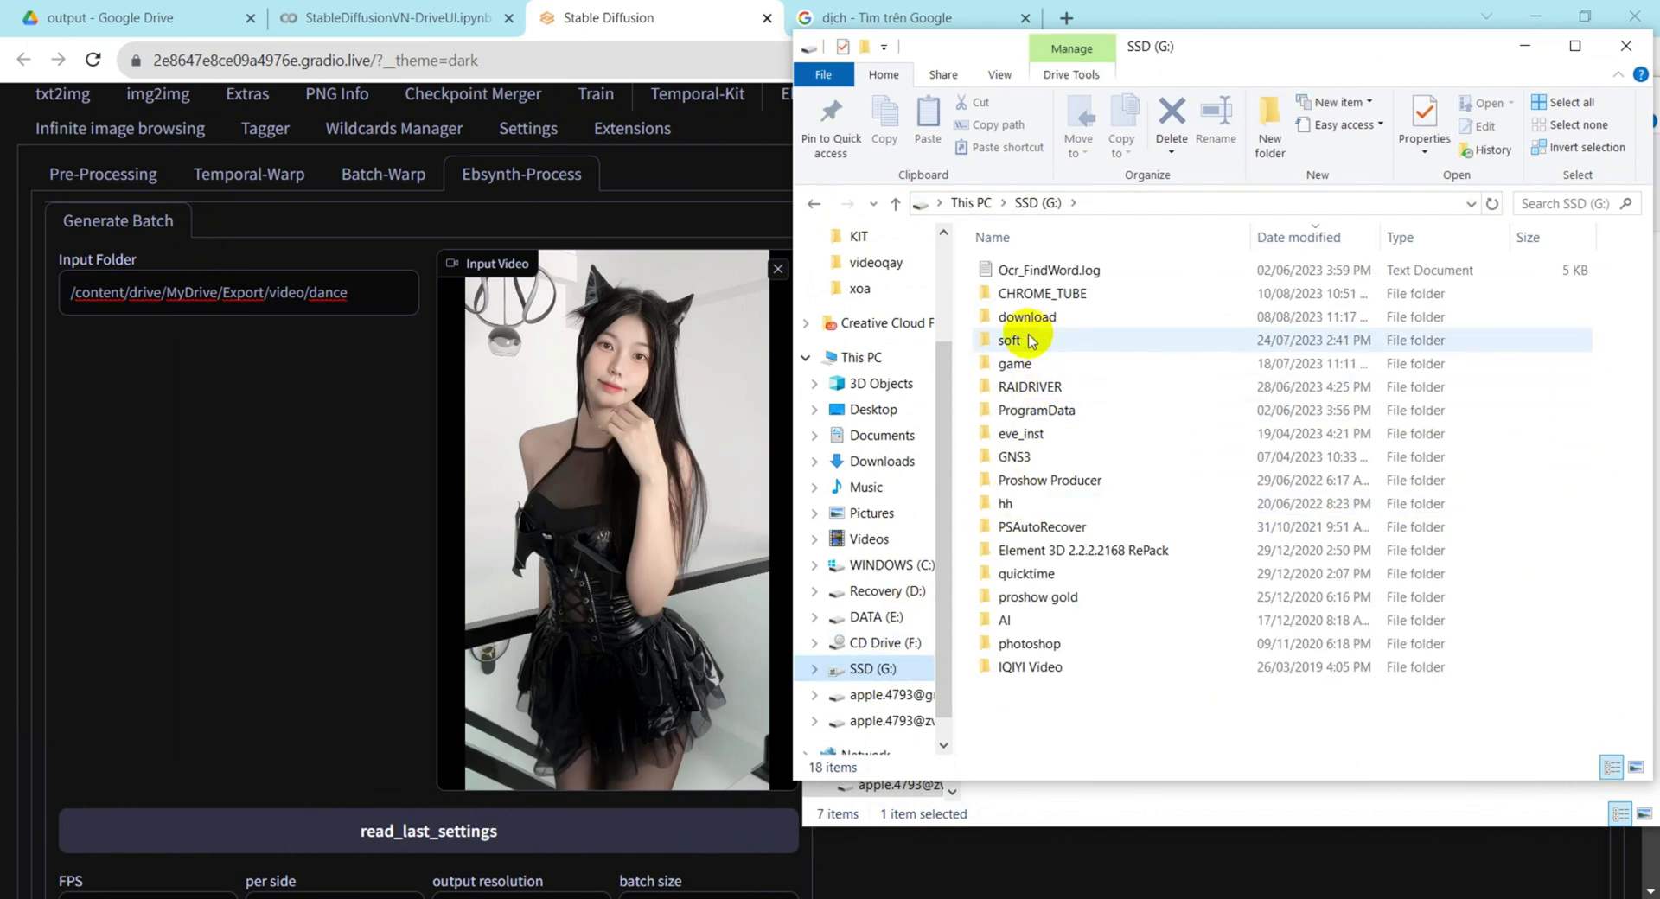
left_click(1029, 341)
double_click(1029, 341)
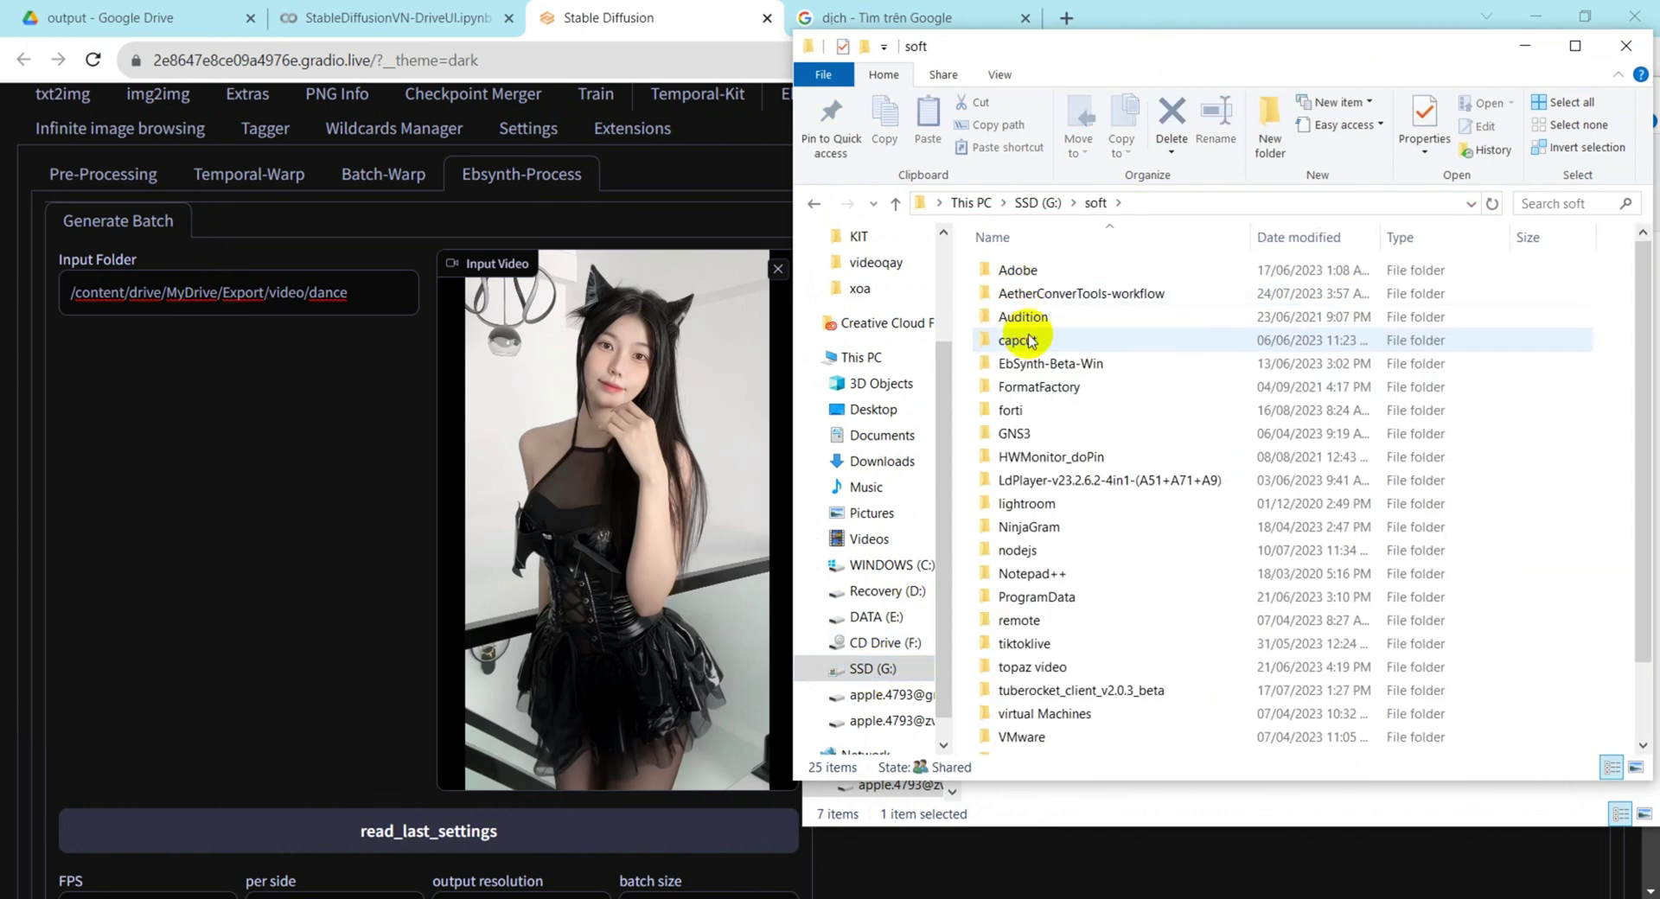
double_click(1035, 367)
- Launch EbSynth.exe, minimize its program folder and place the EbSynth window beside the dance/1 folder
left_click(1007, 294)
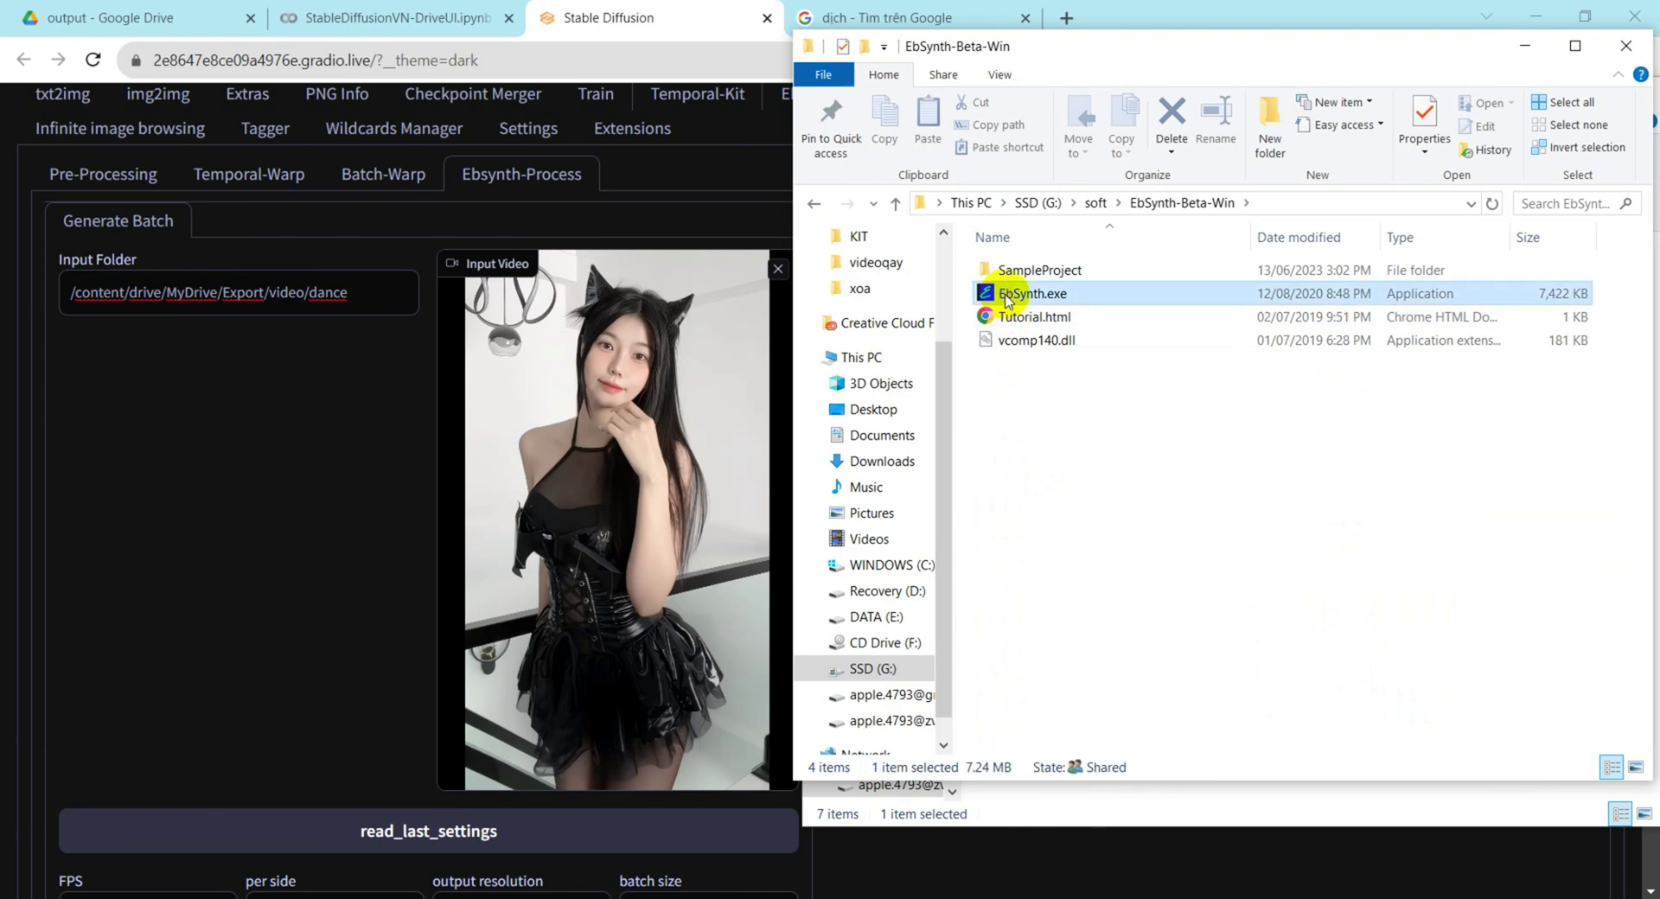
left_click(1524, 52)
left_click_drag(611, 205, 436, 27)
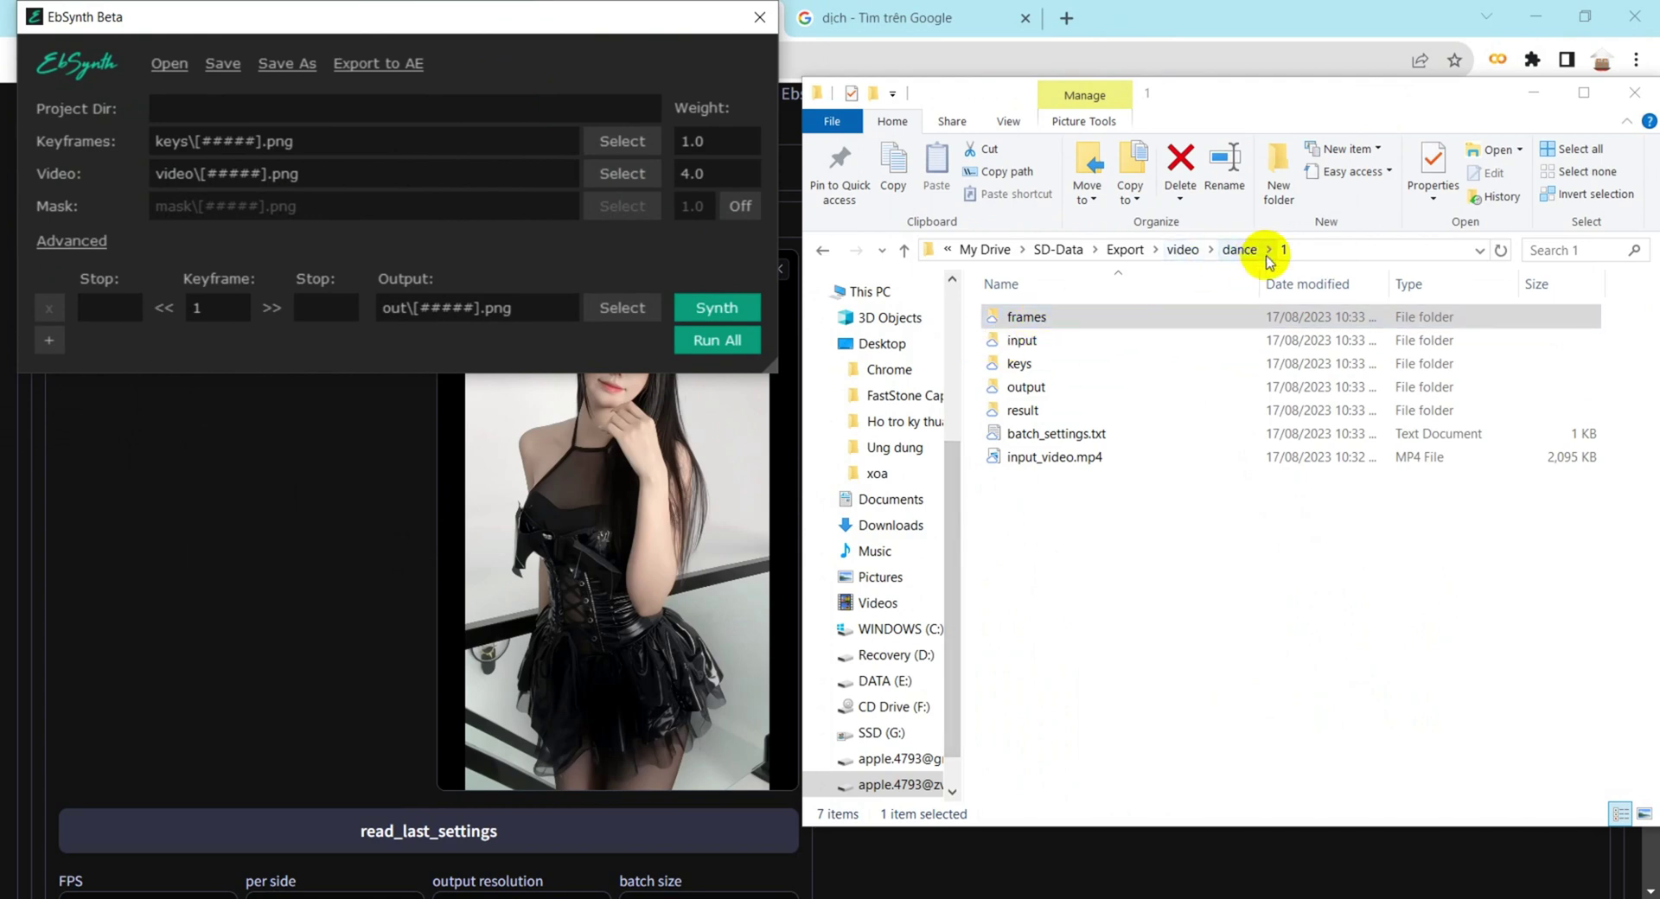
- Load dance/1's frames folder as the EbSynth video and its keys folder as the keyframes
left_click(1053, 319)
left_click_drag(1053, 322, 337, 173)
left_click_drag(1062, 363, 475, 143)
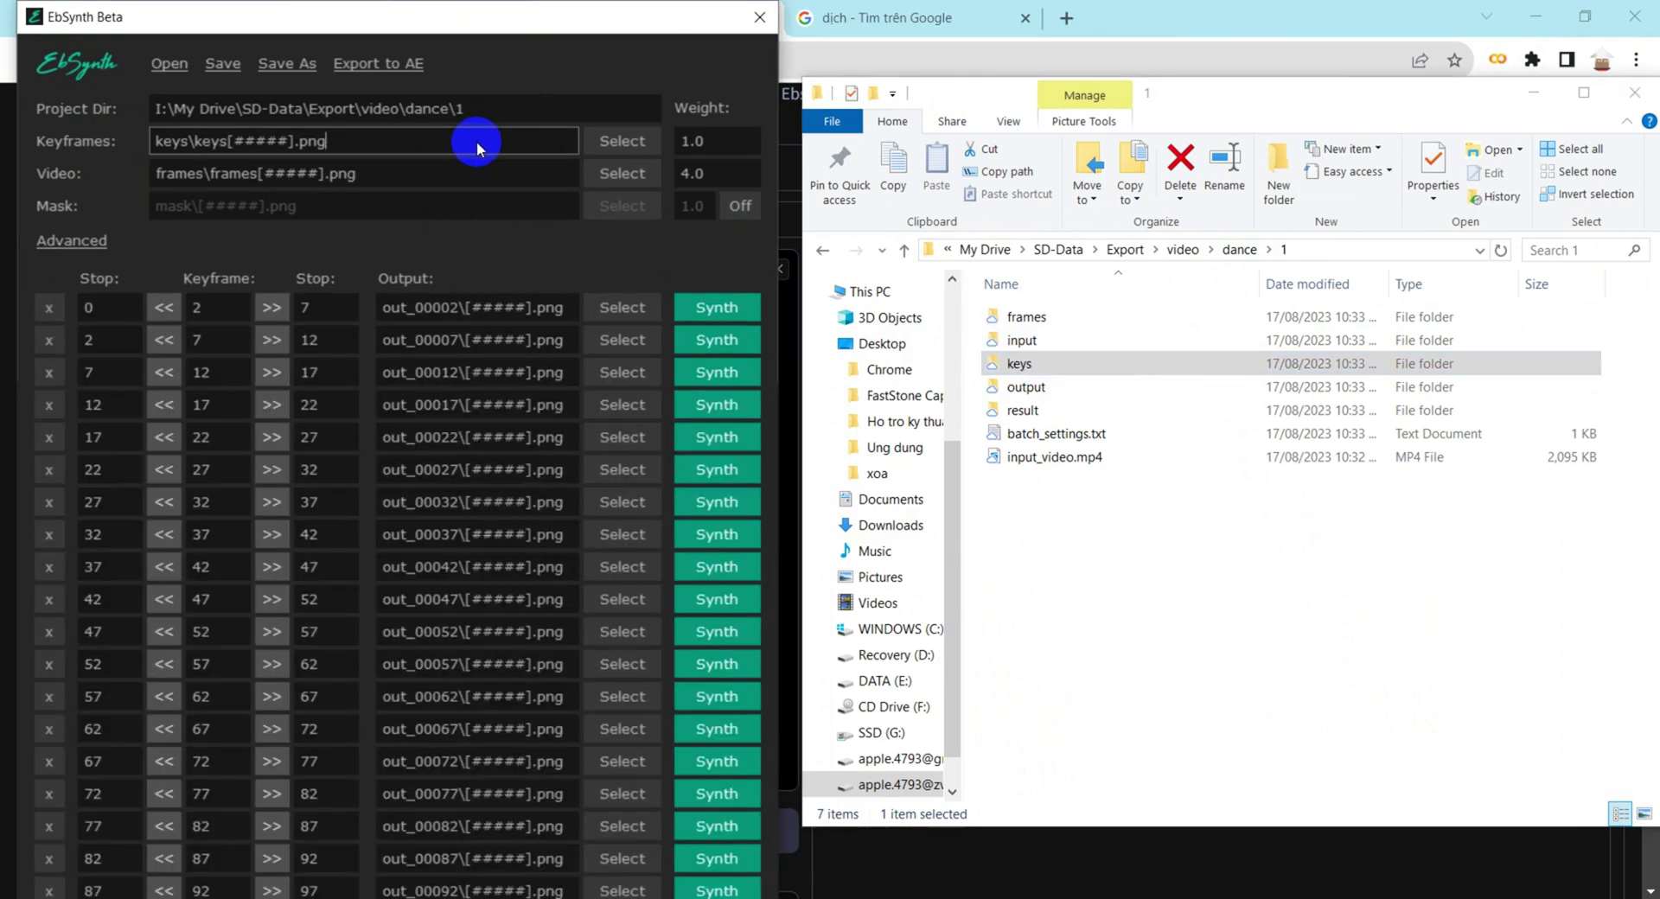
- Synthesize the keyframe 2 and keyframe 7 rows of the dance/1 project
left_click(705, 312)
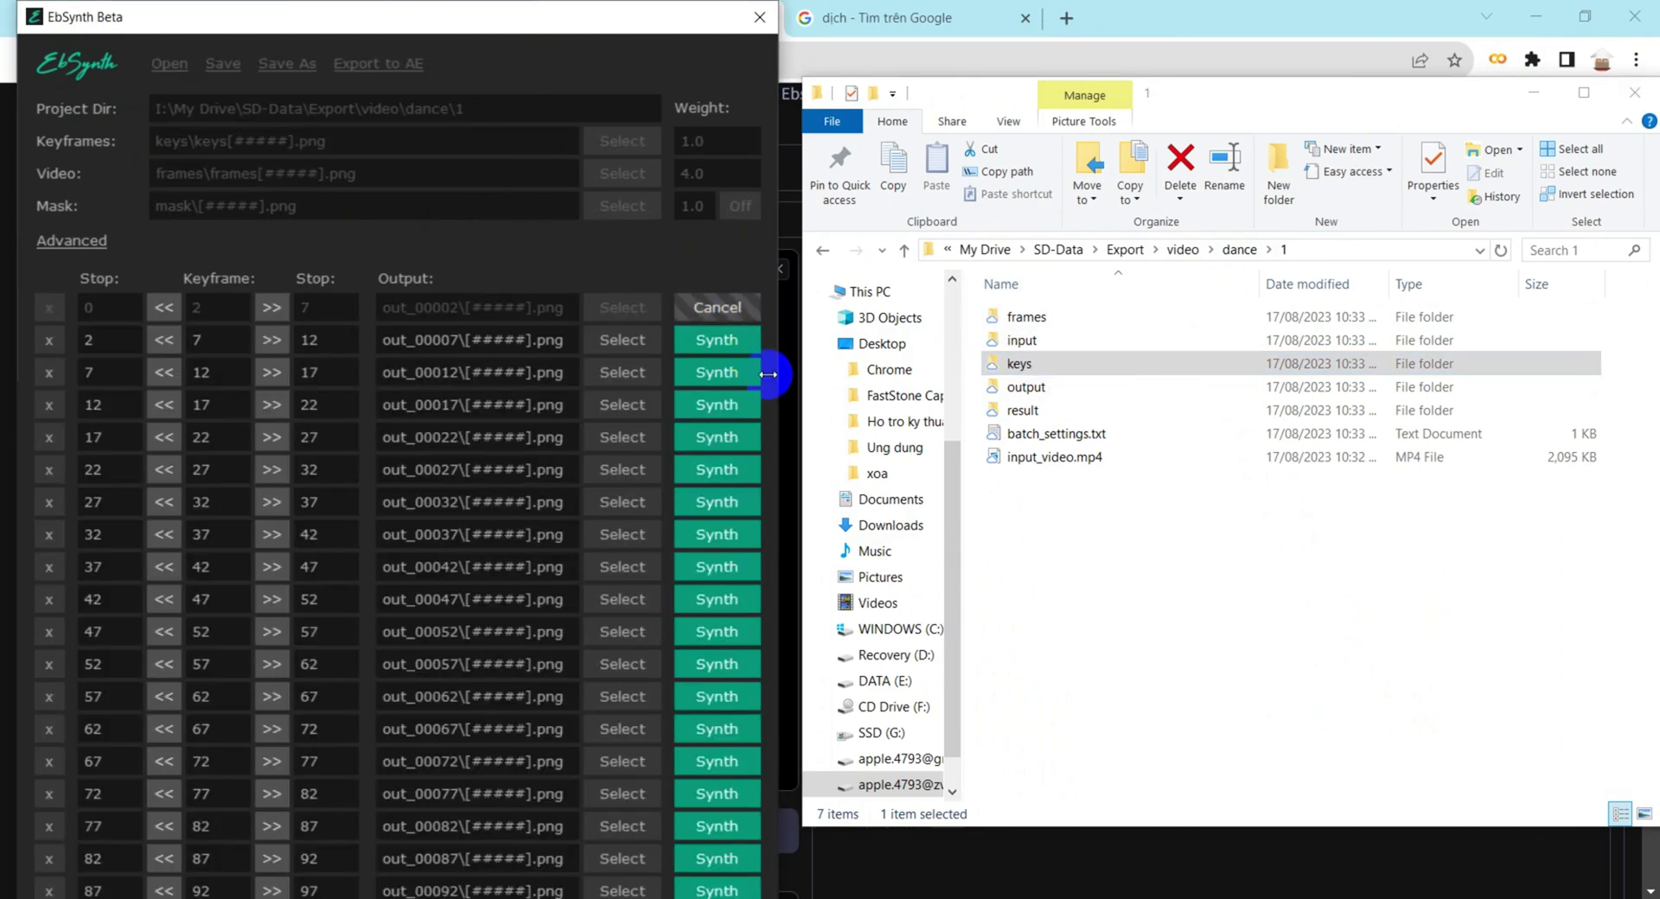
left_click(722, 344)
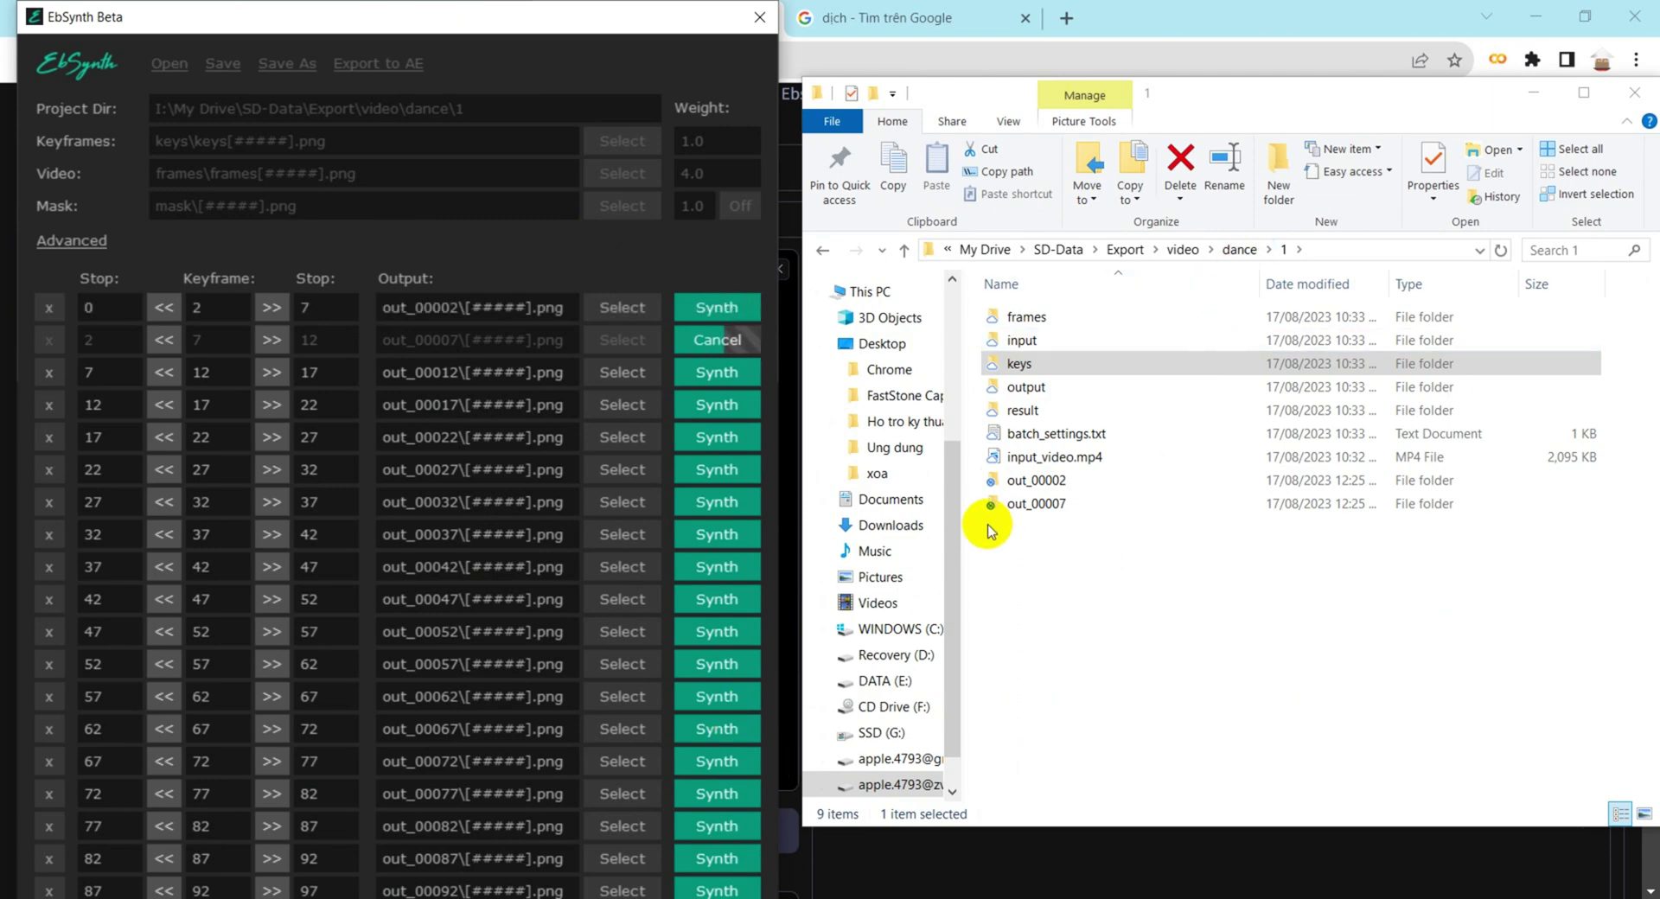
- Remove the keyframe 2 and keyframe 7 rows from the dance/1 project and run synthesis for all remaining keyframes
left_click(49, 309)
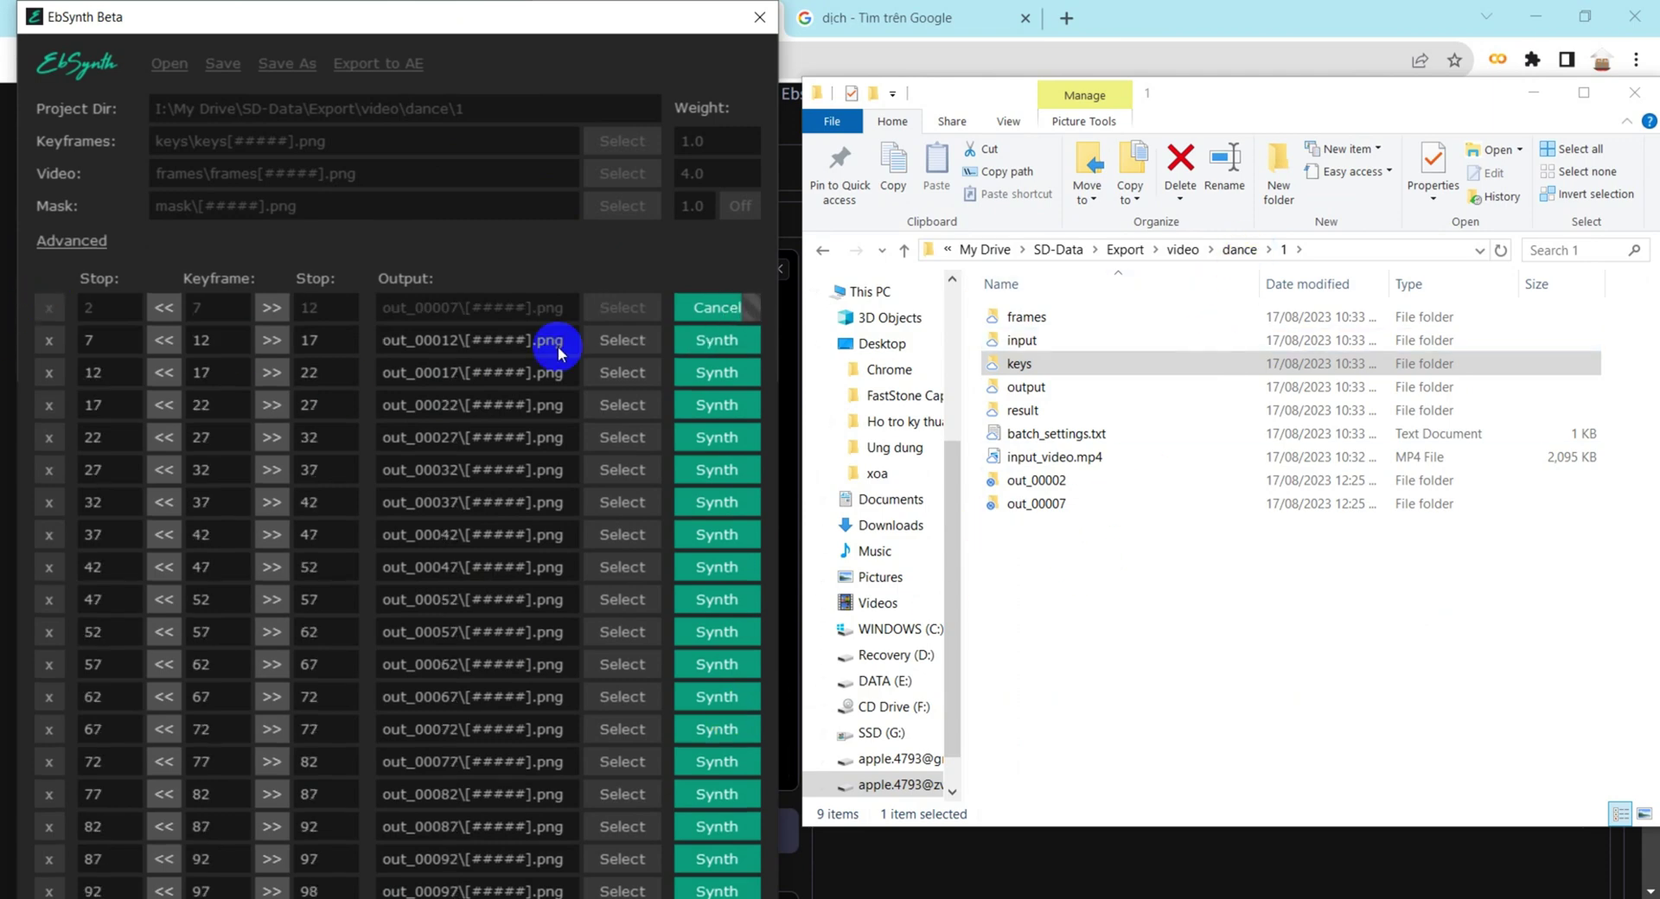
left_click(49, 310)
left_click(711, 891)
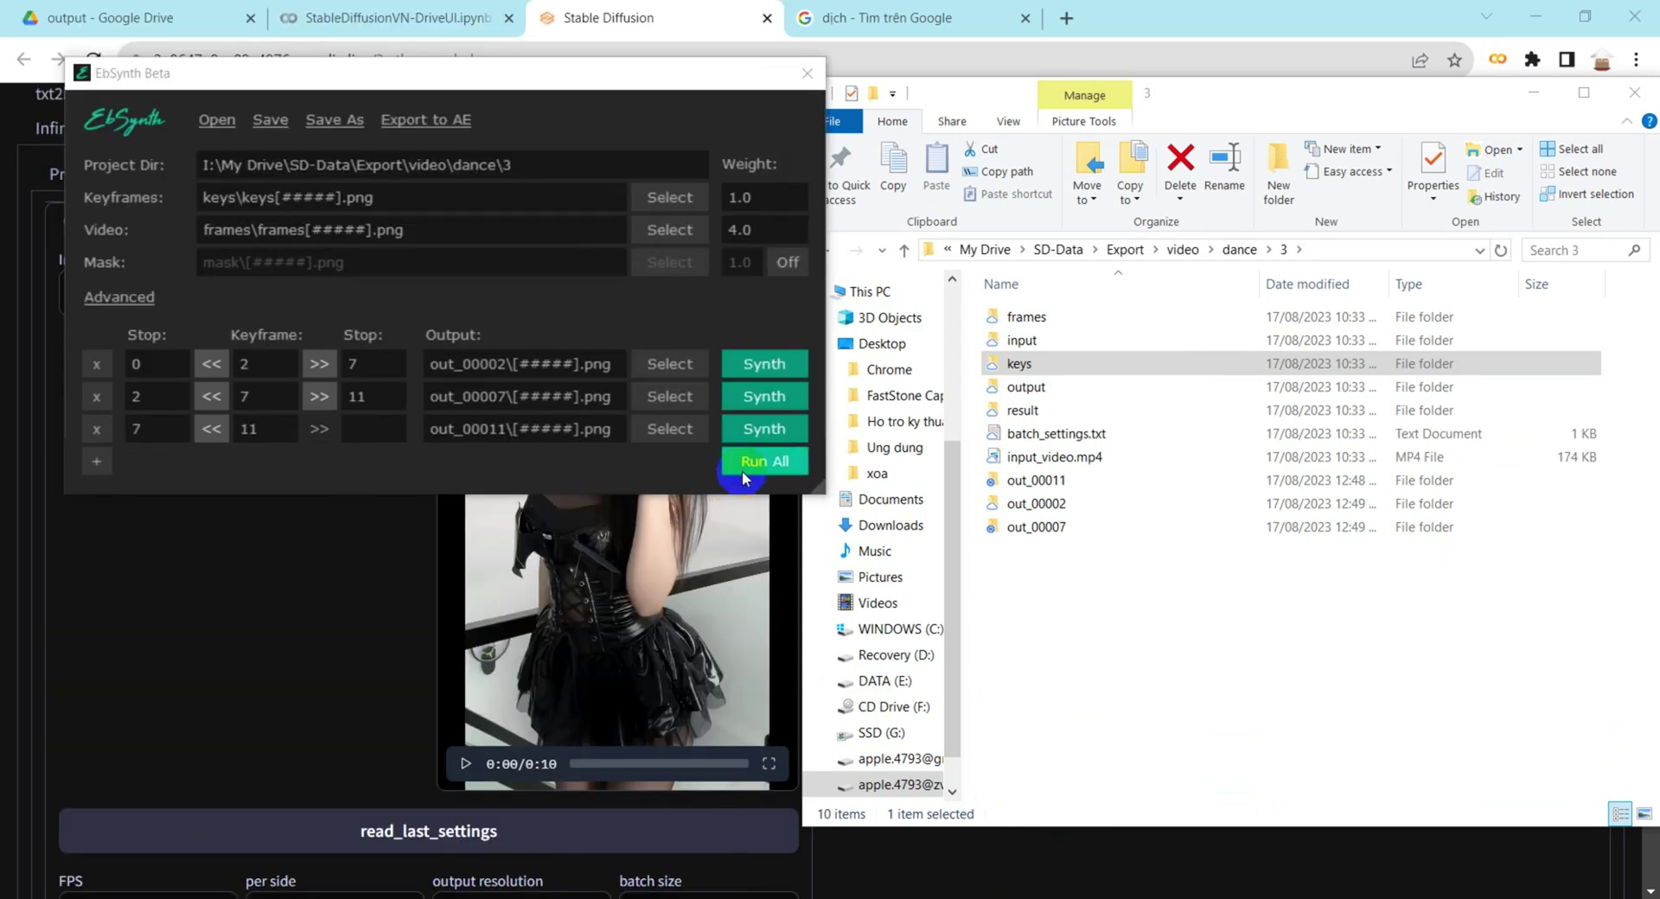
- Close EbSynth and recombine the EbSynth results of /content/drive/MyDrive/Export/video/dance in Temporal-Kit's Ebsynth-Process
left_click(806, 74)
left_click(1238, 253)
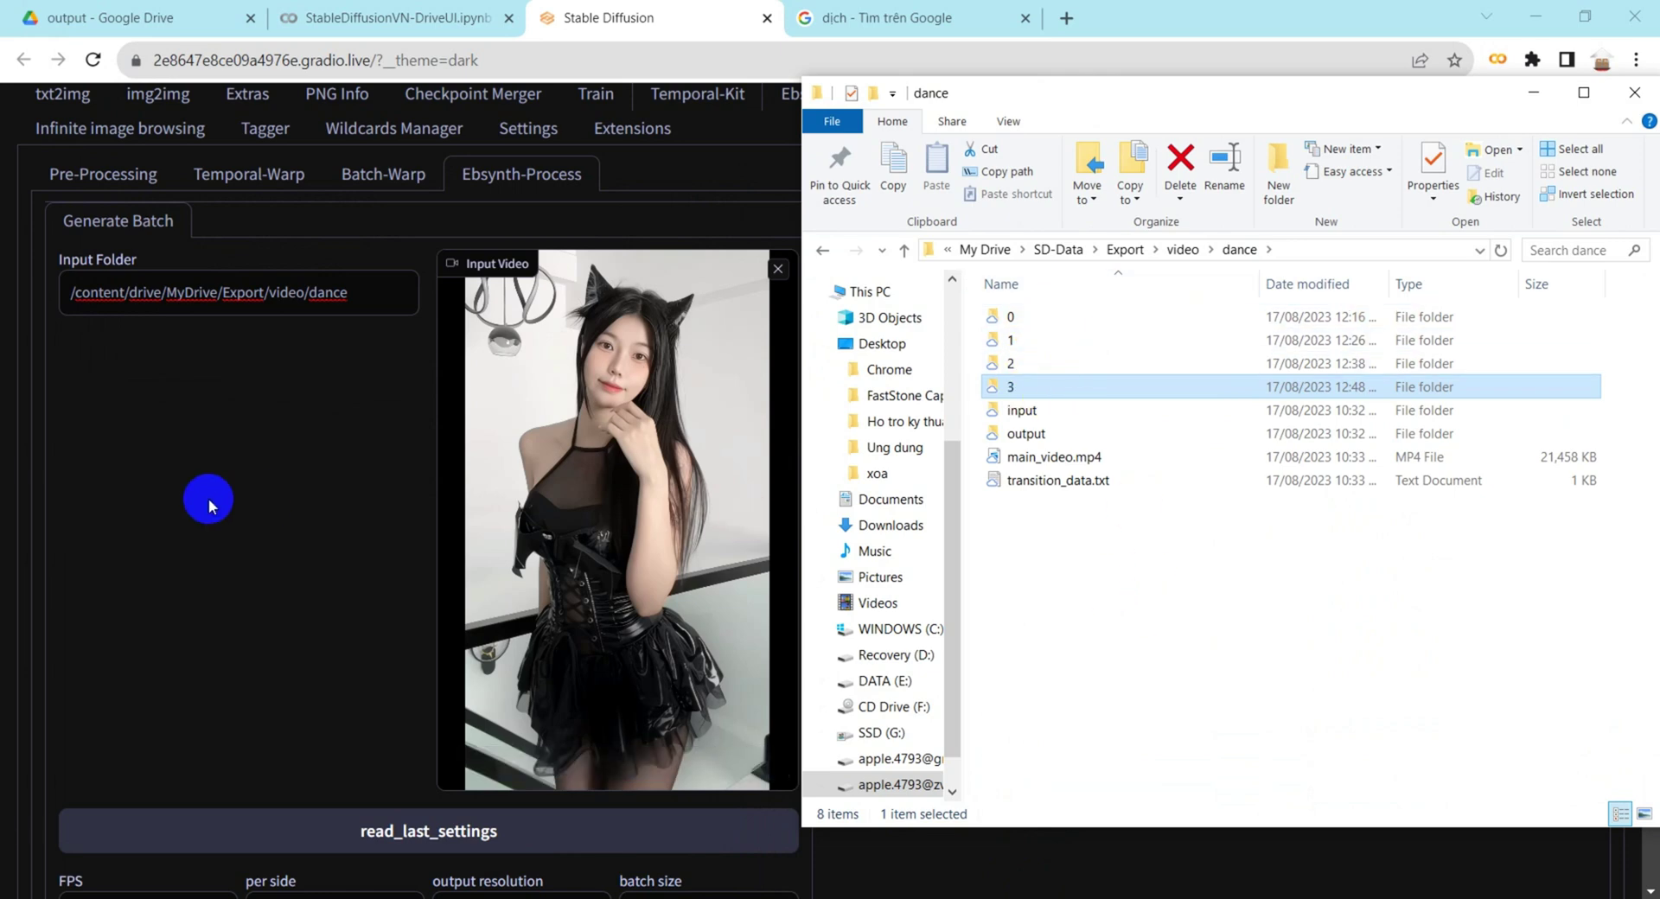
left_click(209, 498)
scroll(828, 529, "up", 1)
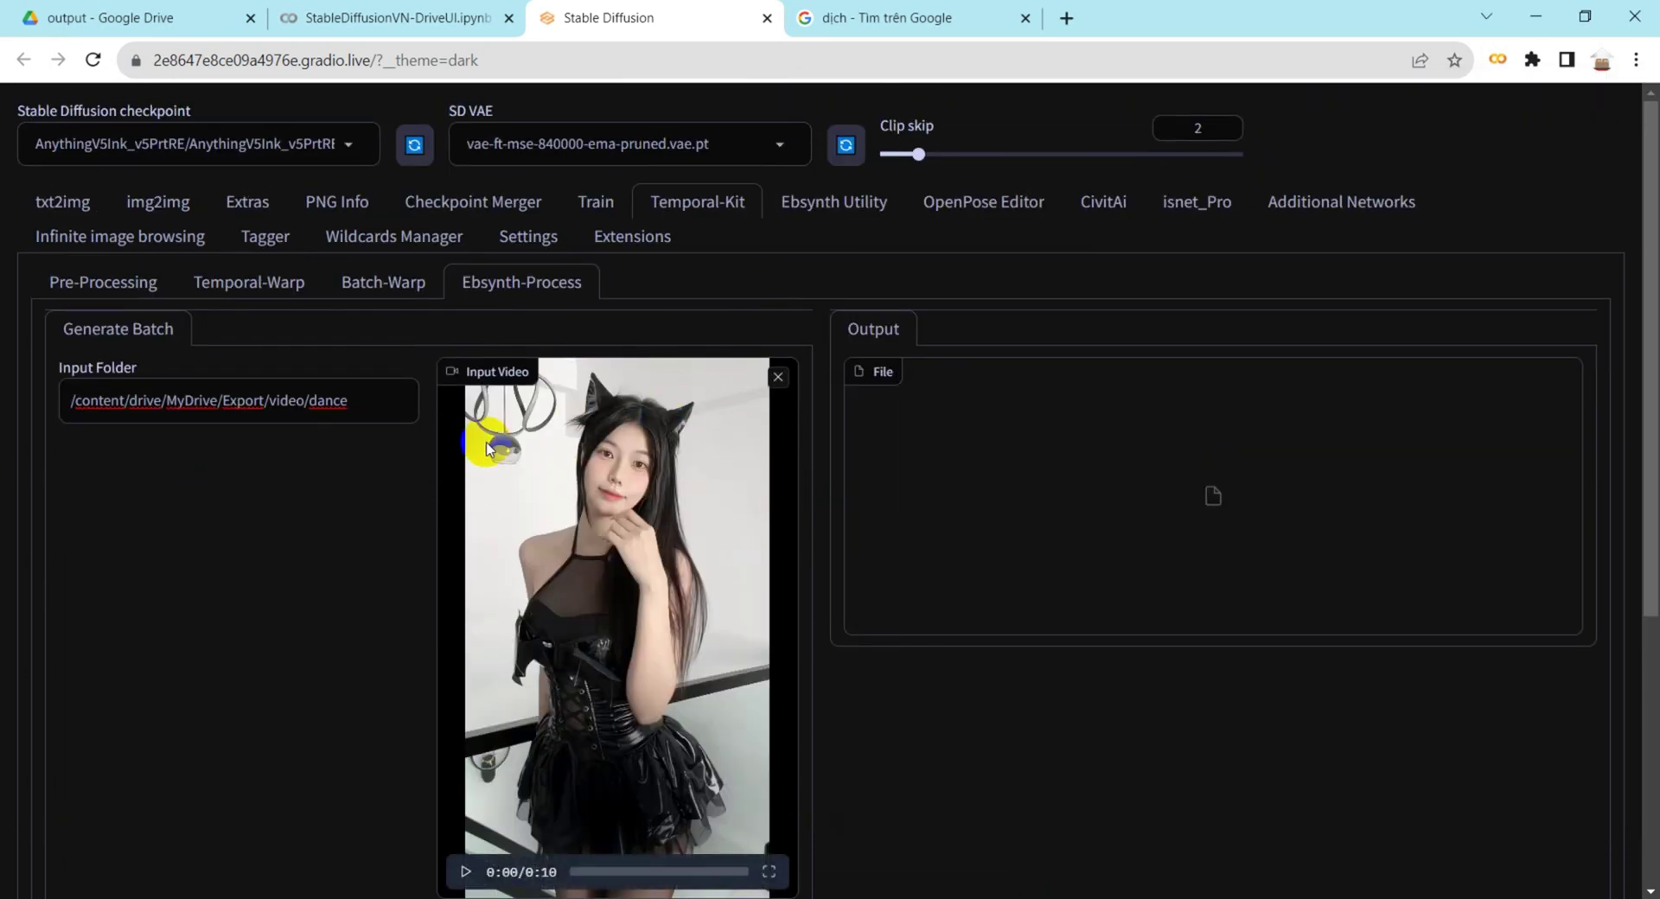
scroll(398, 415, "down", 4)
scroll(464, 415, "up", 3)
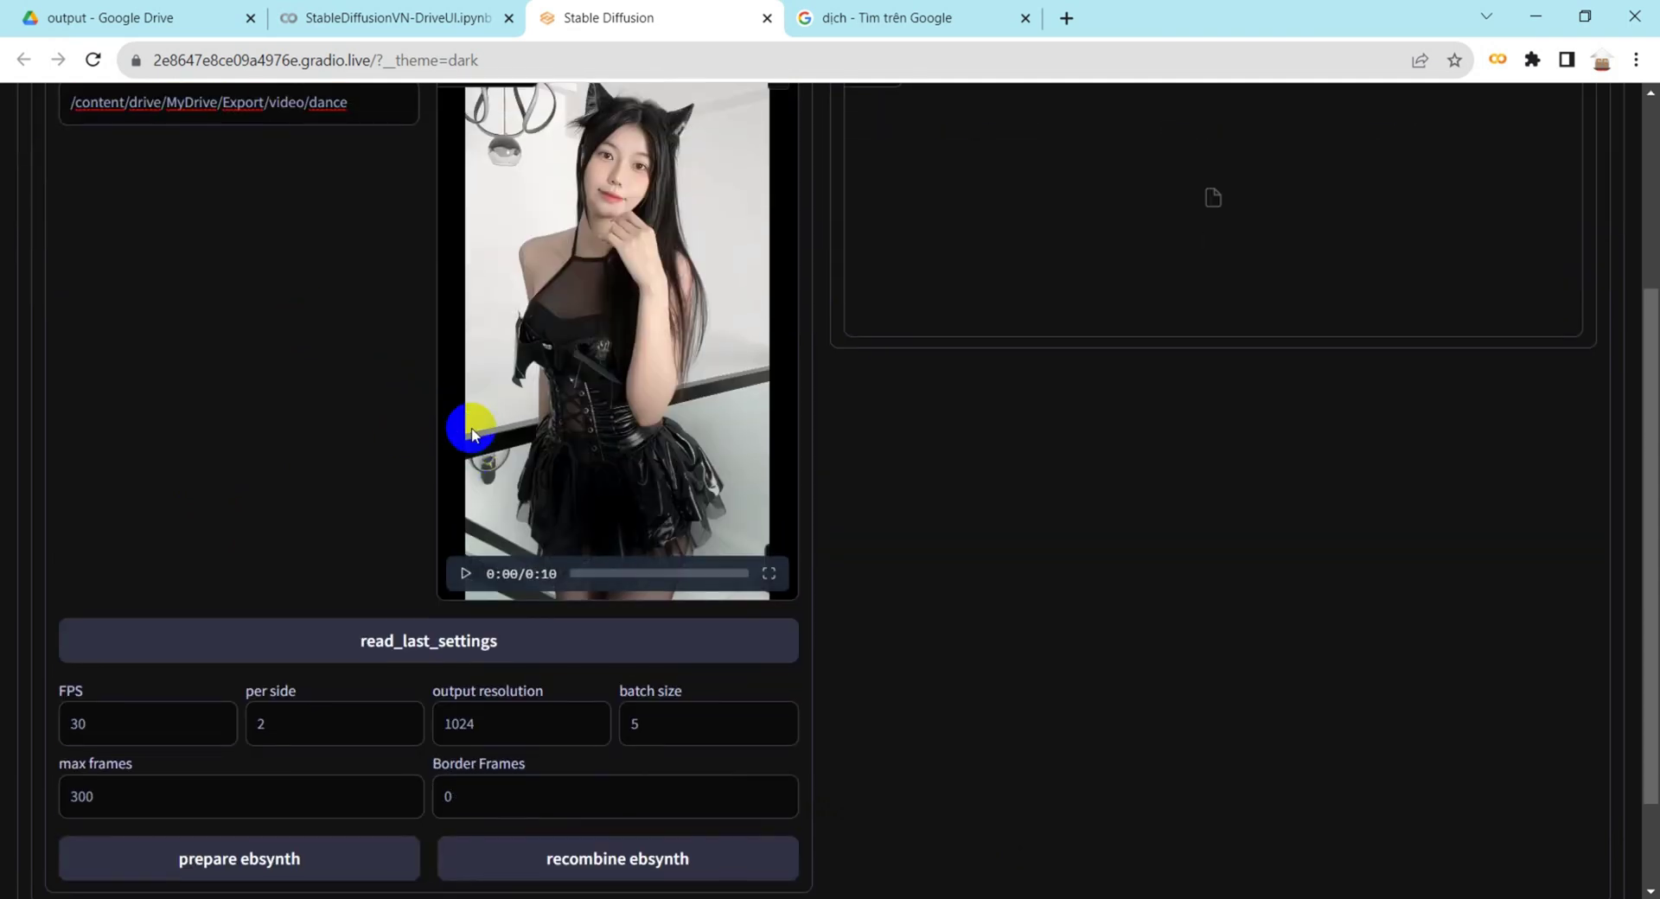
scroll(476, 432, "down", 4)
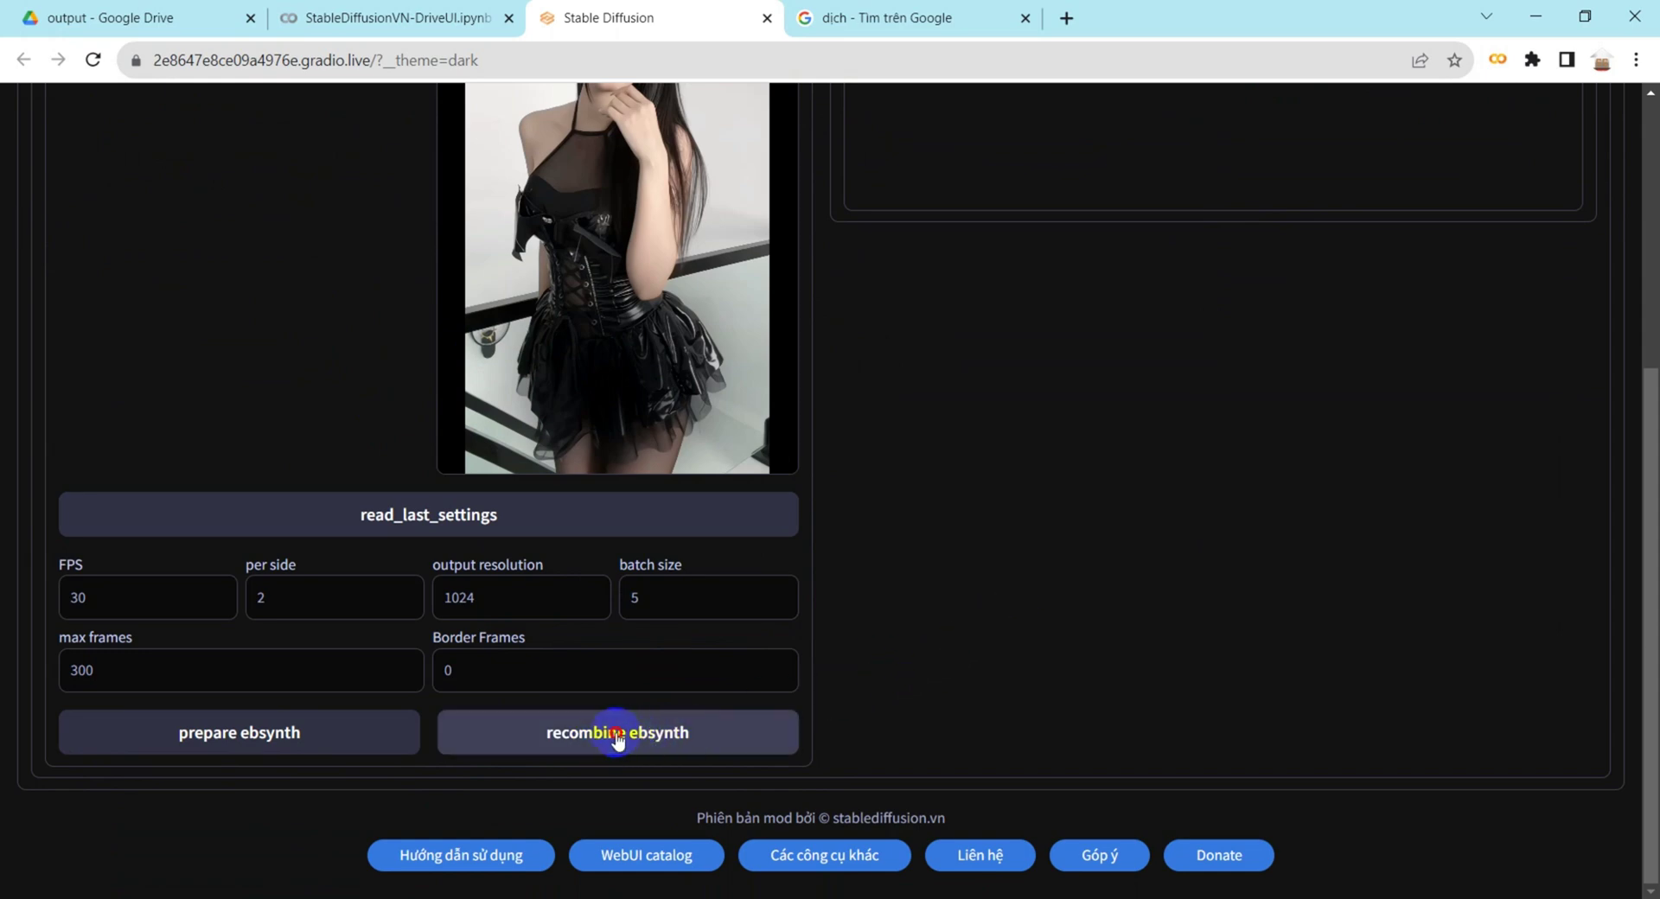
scroll(1044, 616, "up", 4)
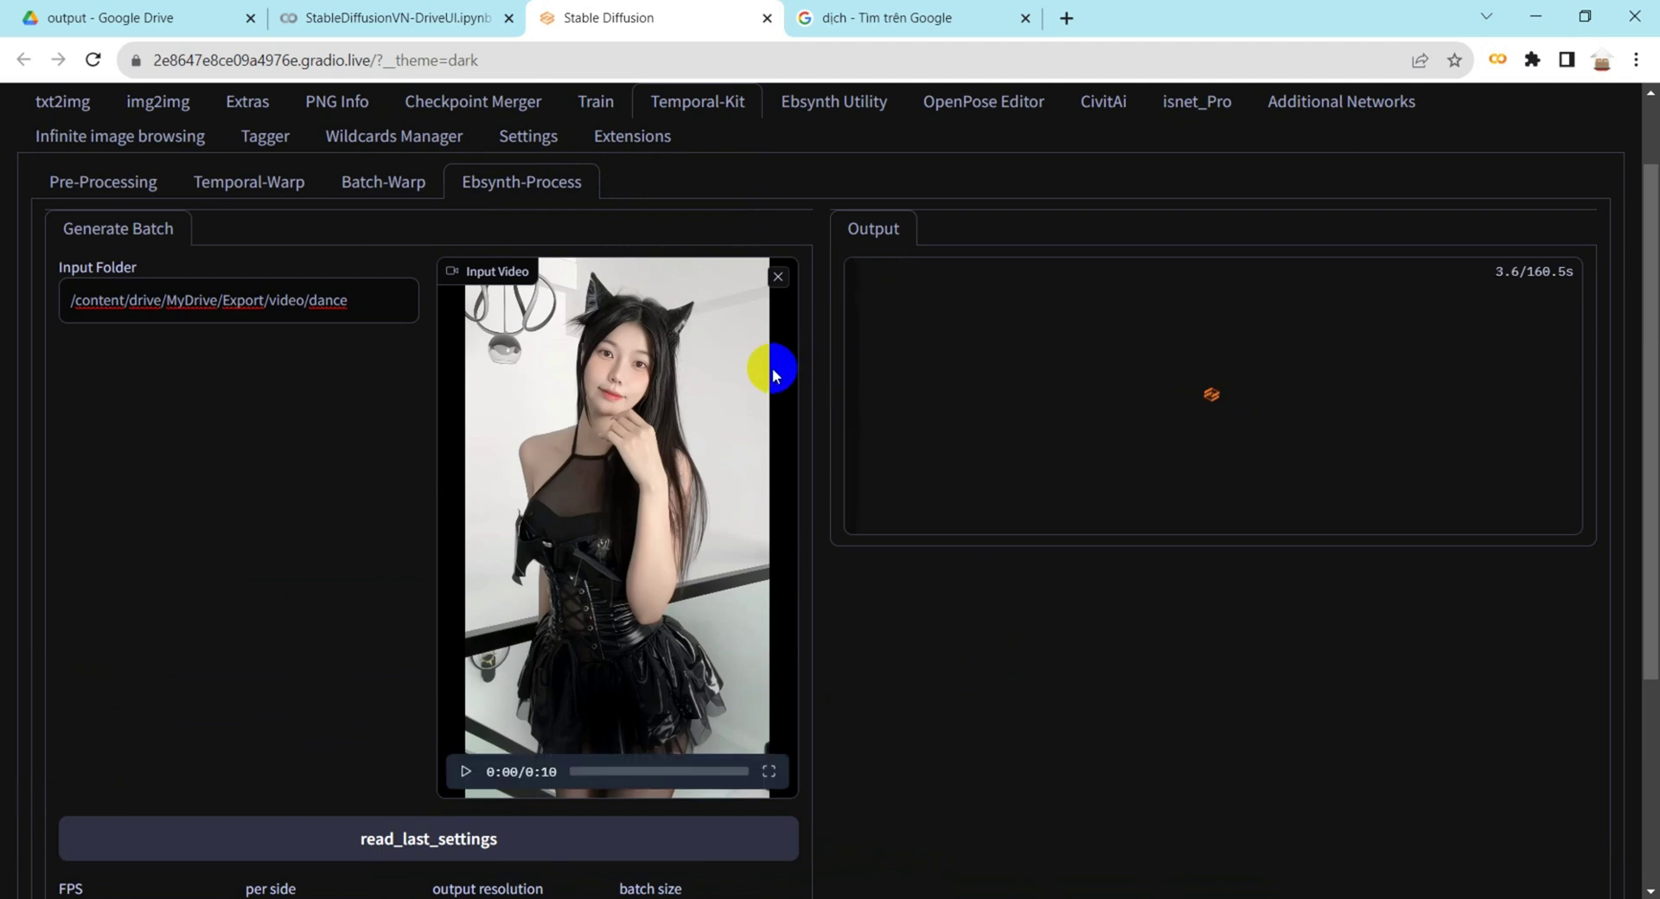
scroll(1026, 646, "down", 1)
scroll(1025, 648, "down", 2)
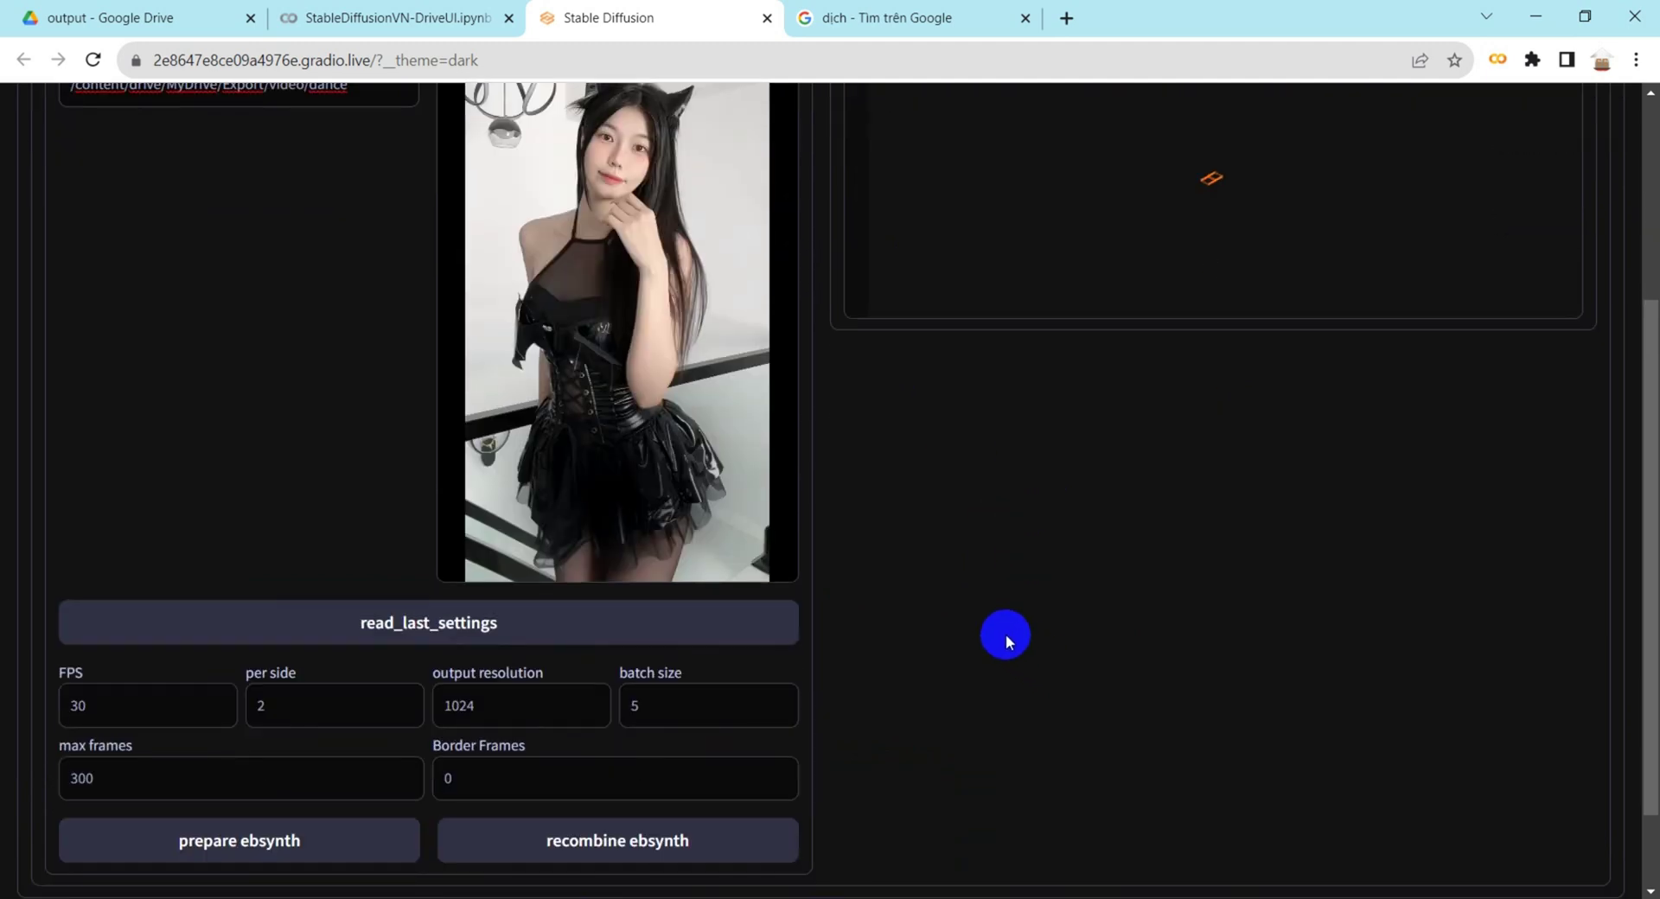
scroll(998, 624, "up", 1)
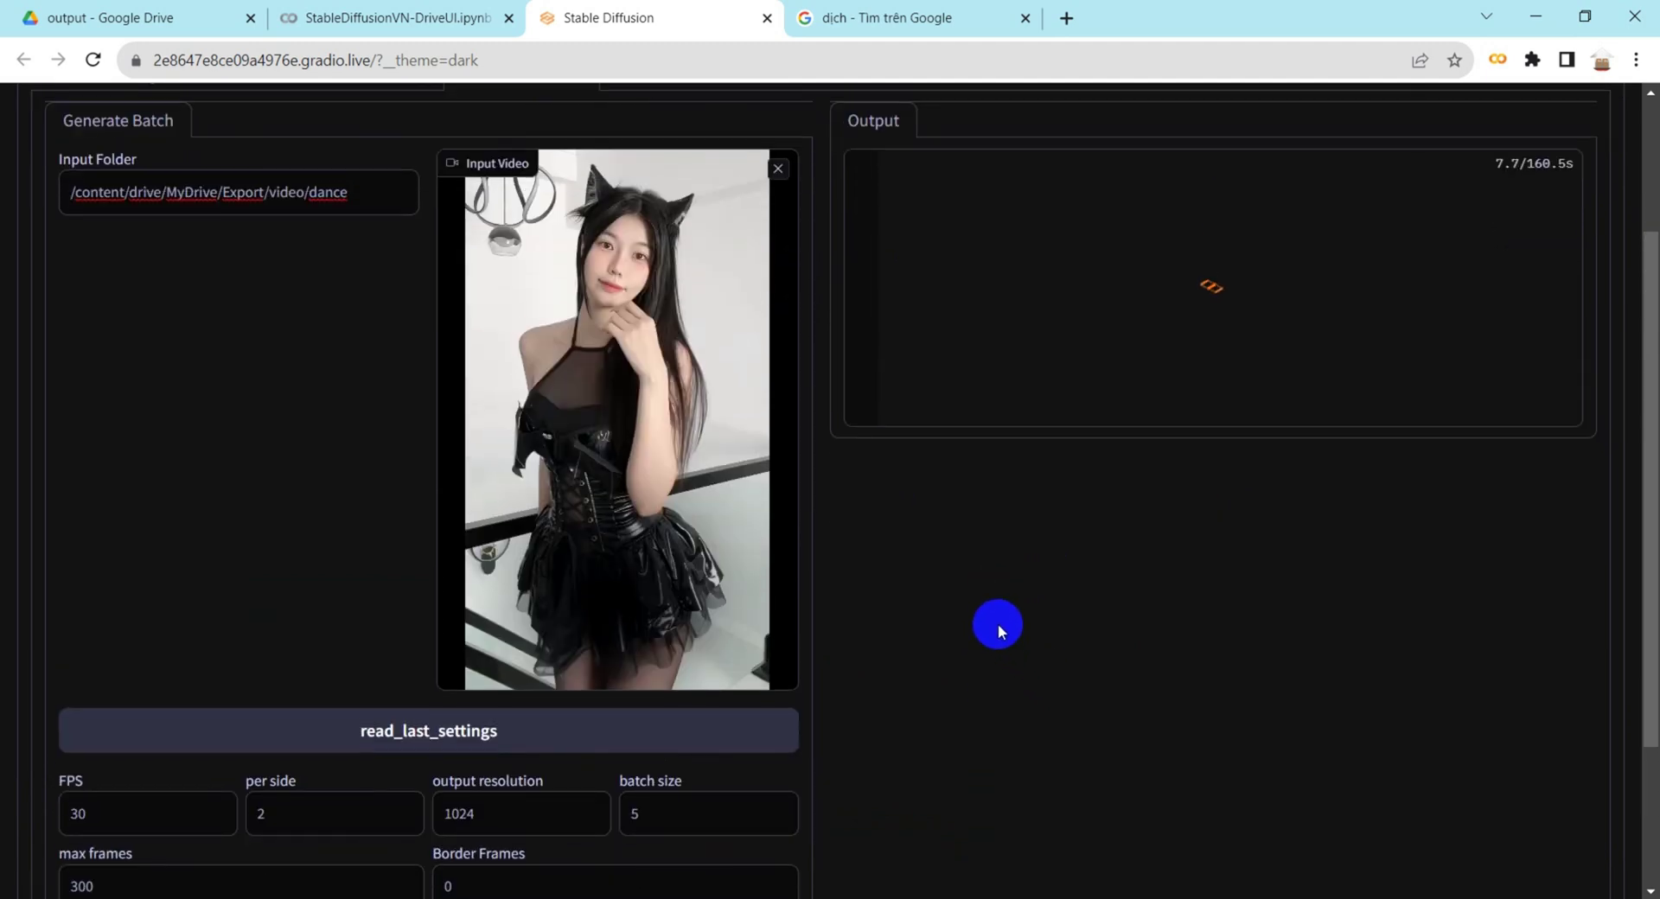
- Complete the reCAPTCHA presence check in the StableDiffusionVN-DriveUI.ipynb Colab notebook and return to the Stable Diffusion page
left_click(429, 7)
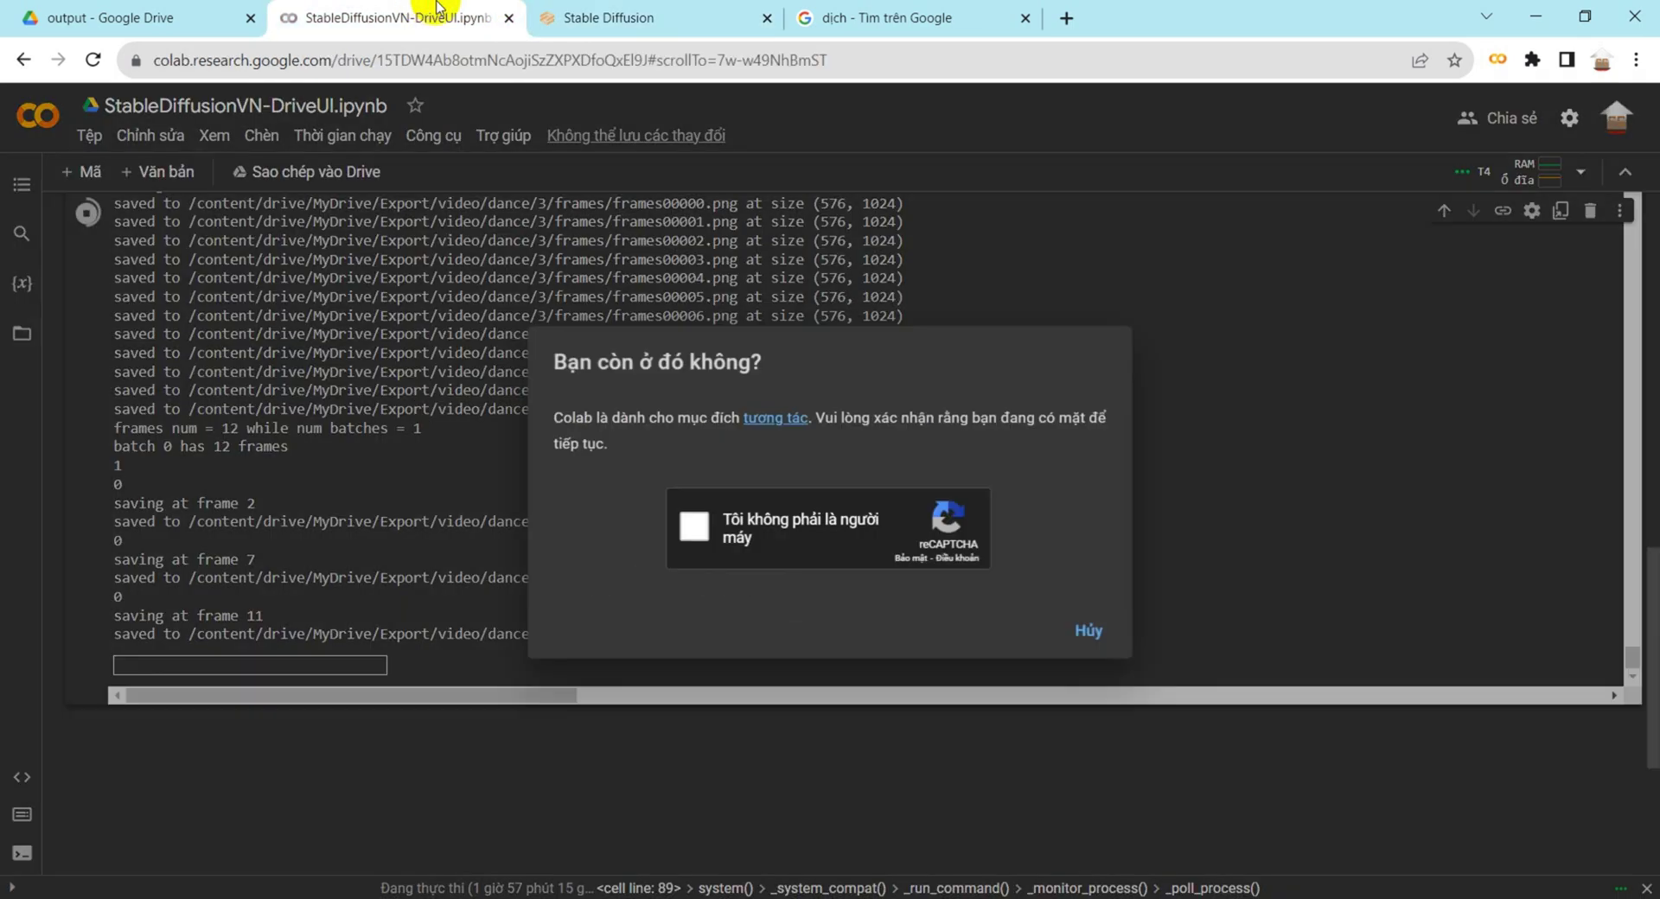
left_click(742, 529)
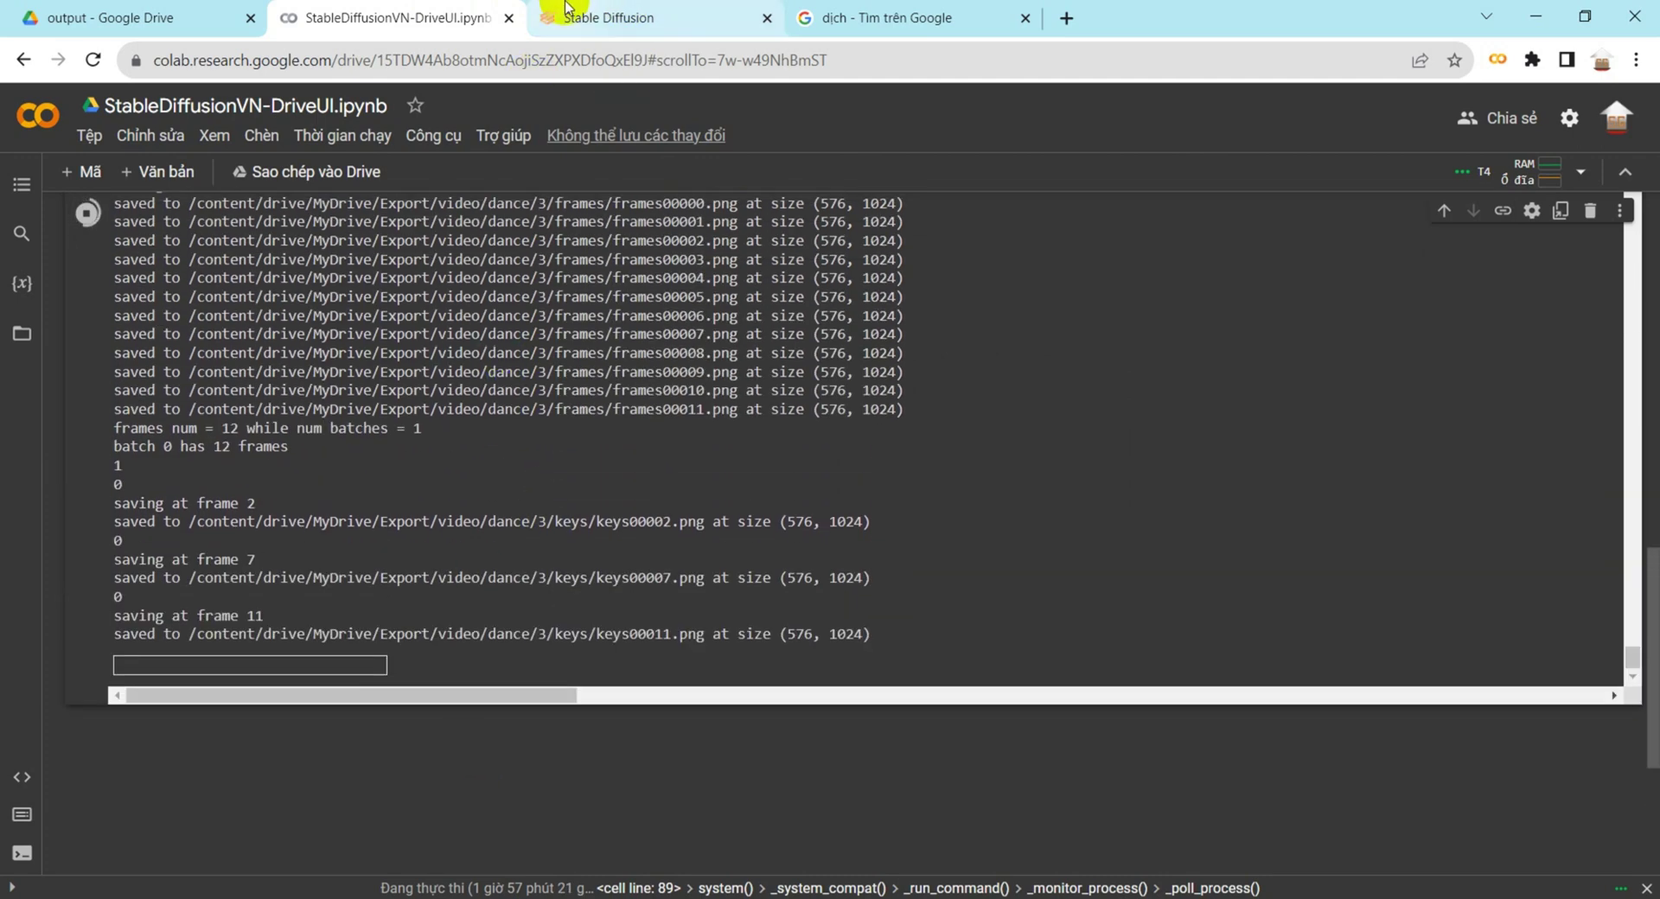
left_click(648, 12)
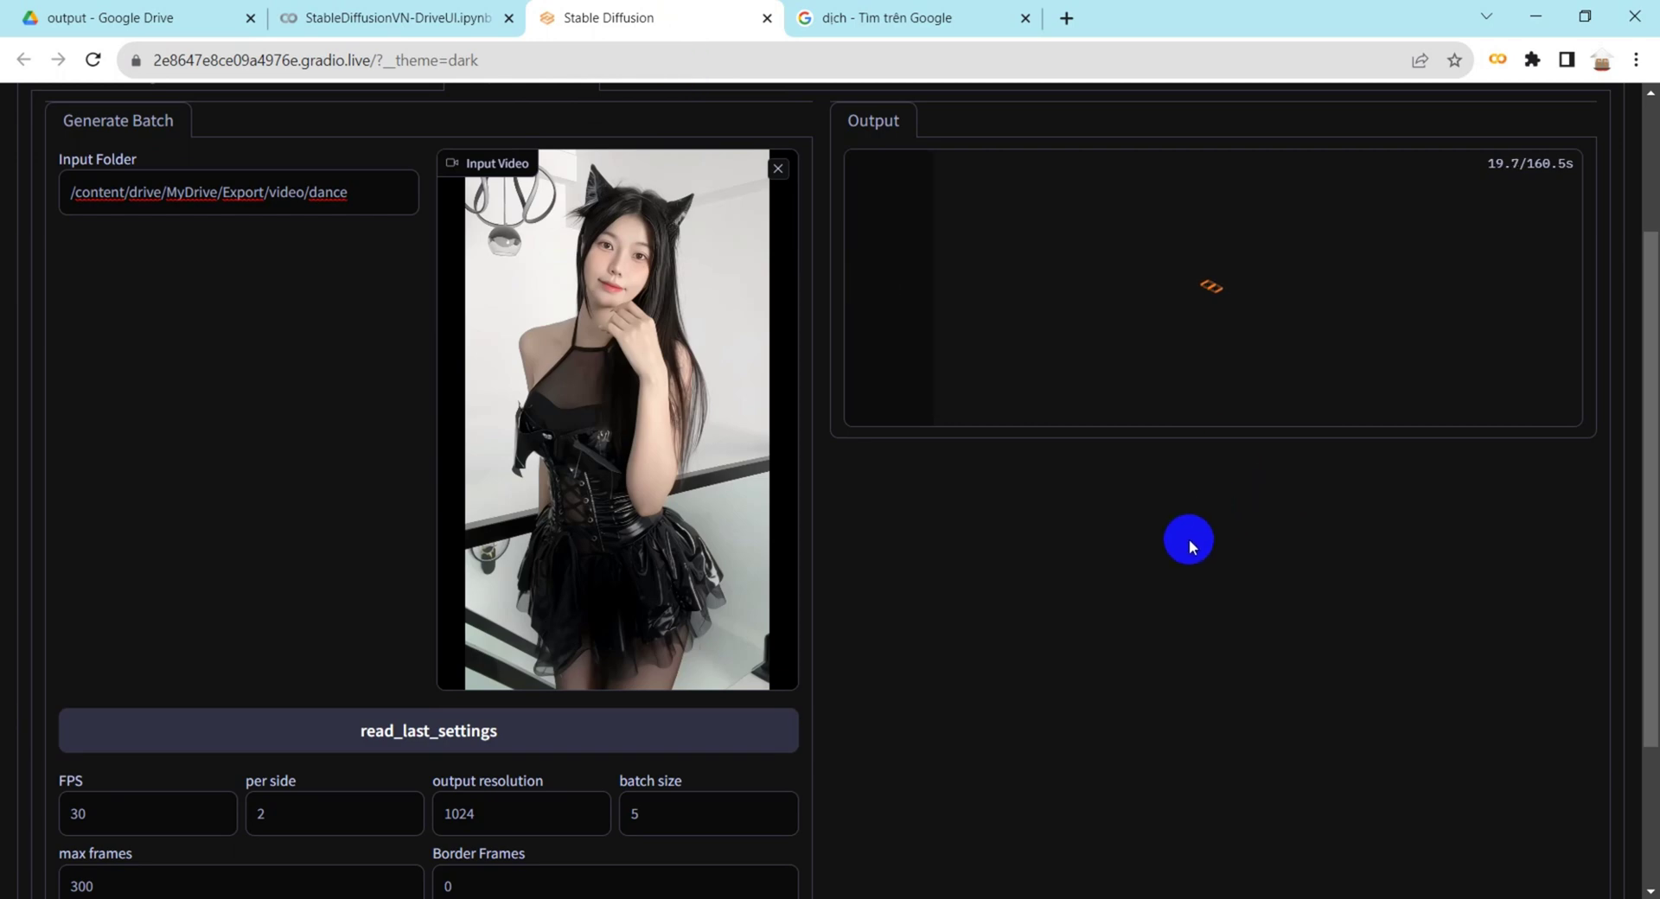
scroll(1031, 610, "down", 3)
scroll(1031, 610, "up", 3)
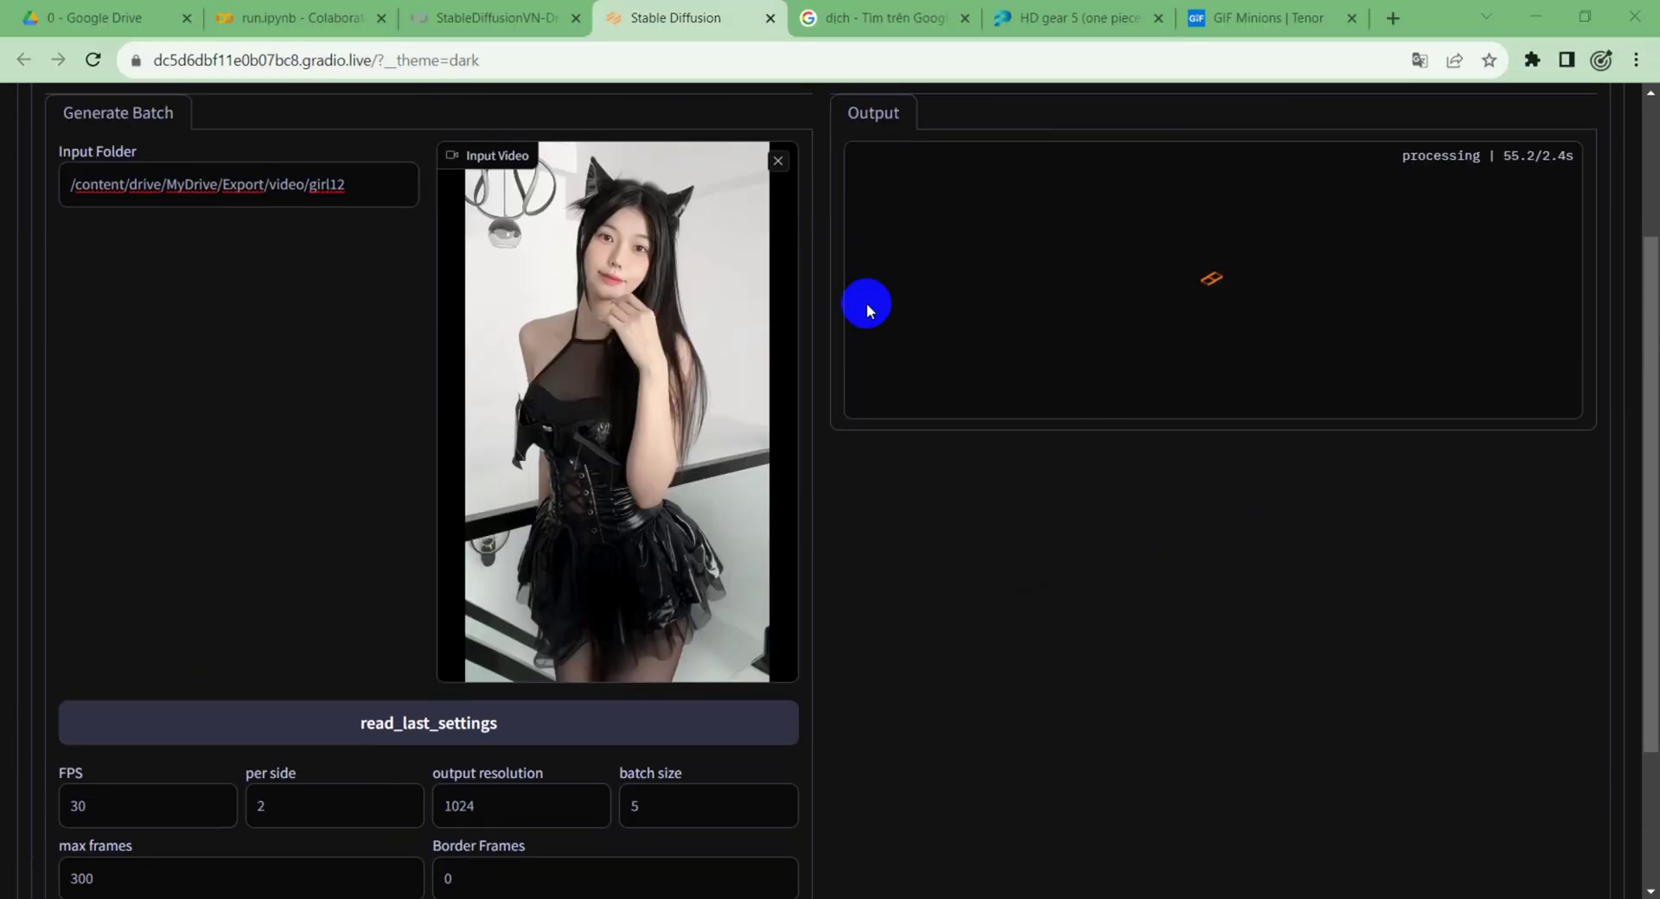
- Check the recombining and crossfading log for girl12 in the Colab notebook and return to the Stable Diffusion page
left_click(497, 17)
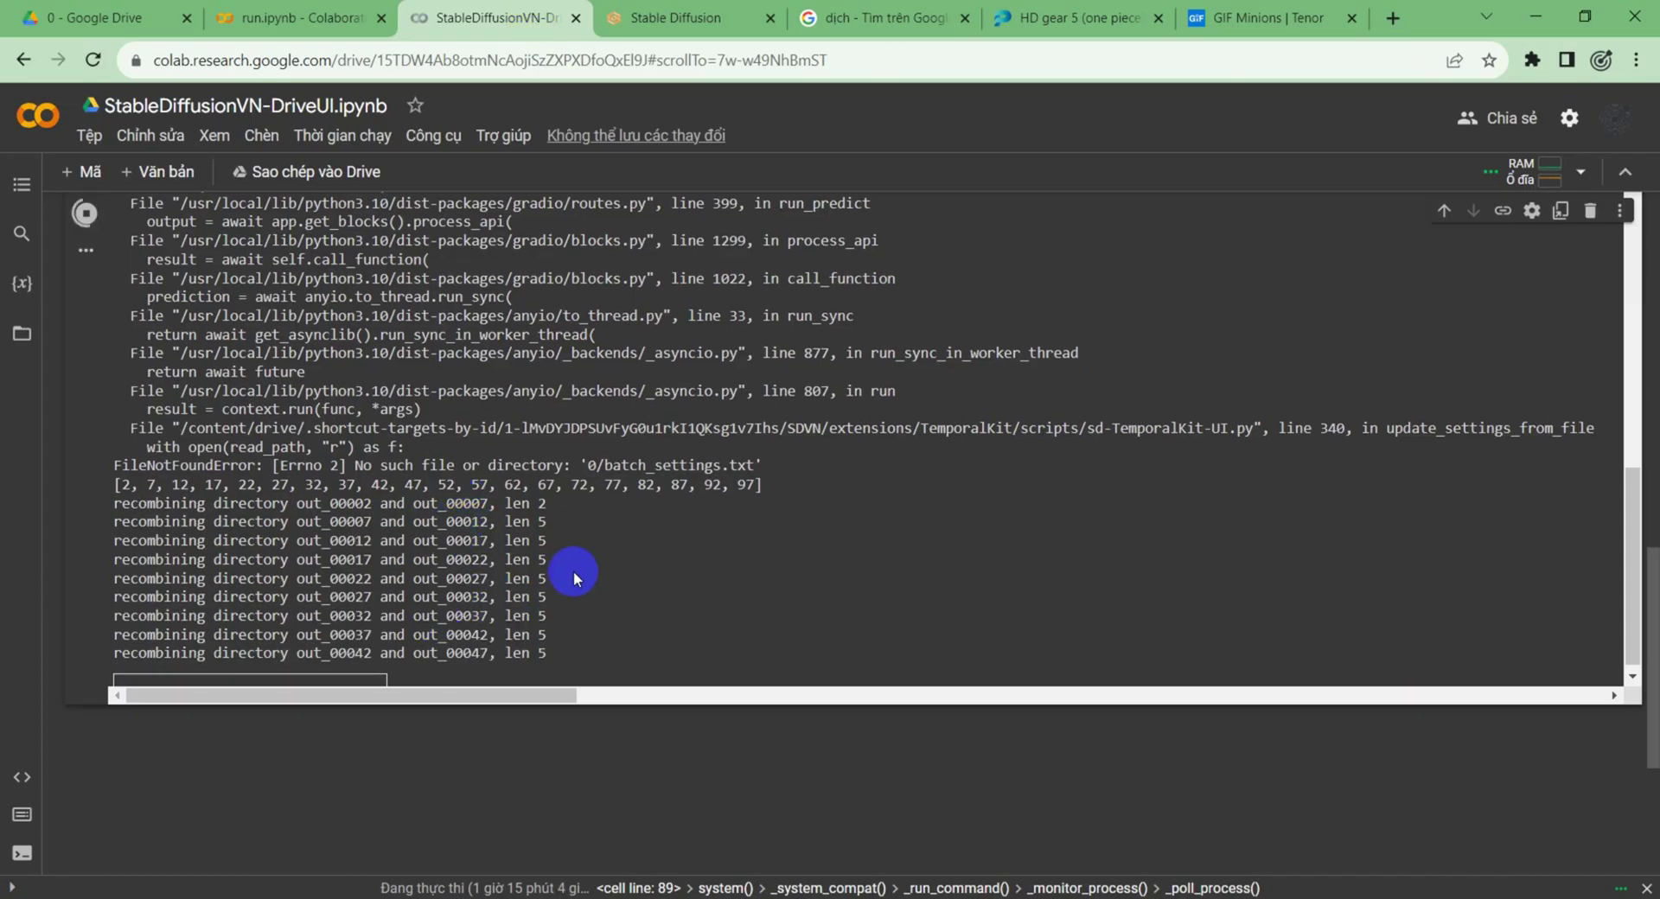
left_click(687, 19)
scroll(1008, 477, "up", 1)
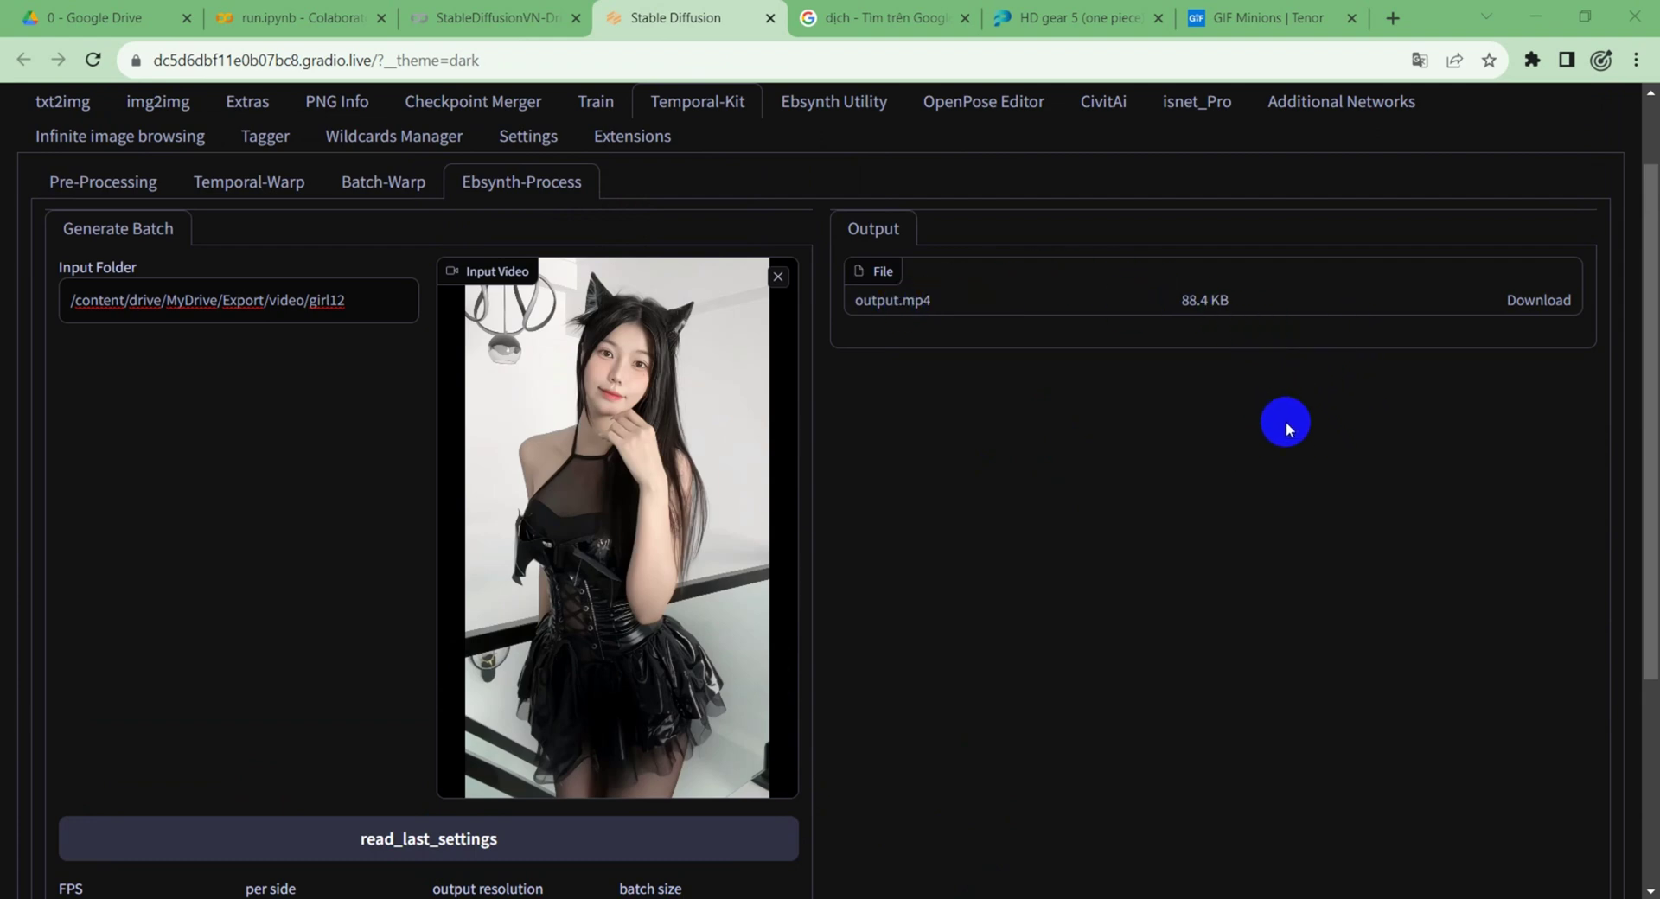
left_click(486, 17)
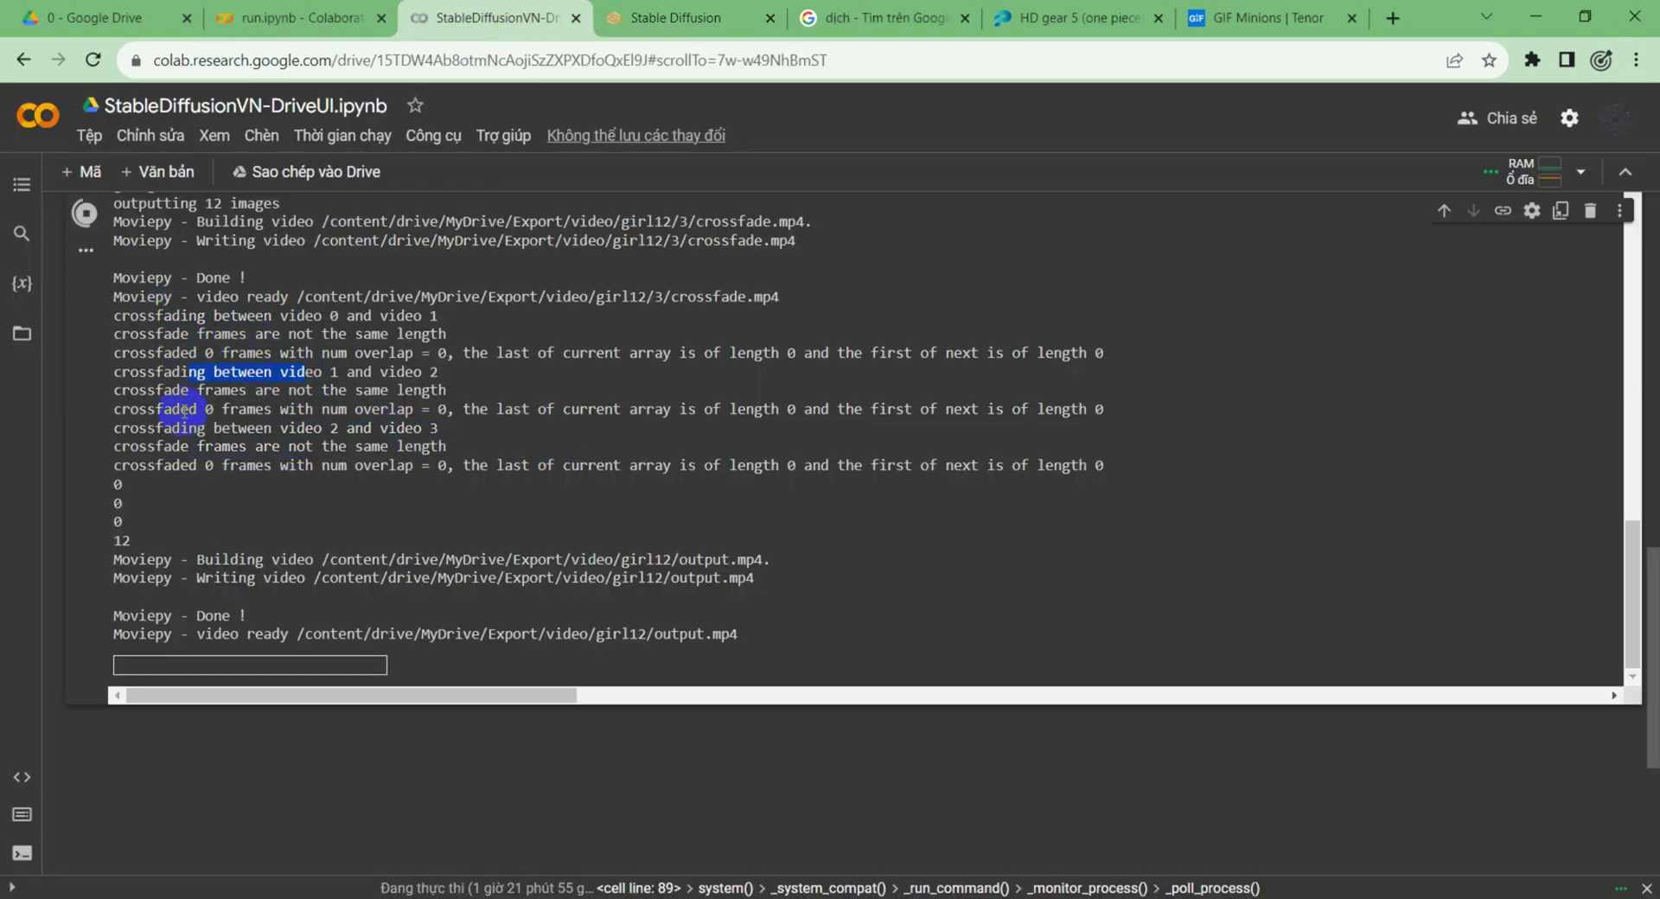
left_click_drag(187, 425, 267, 424)
left_click(361, 398)
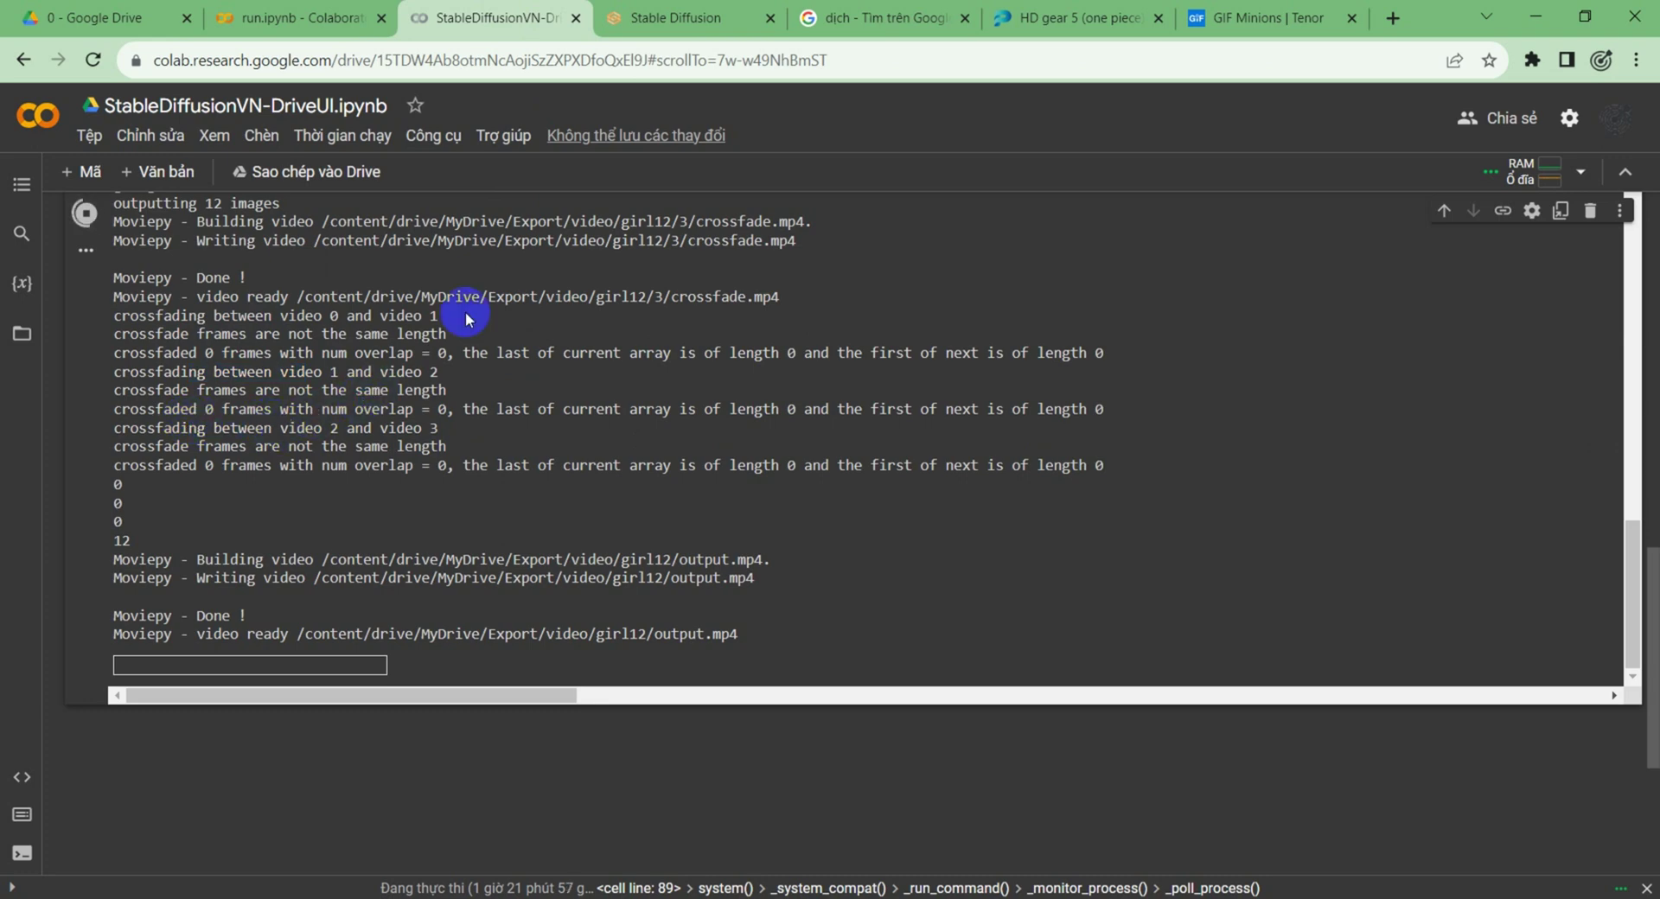
left_click(652, 28)
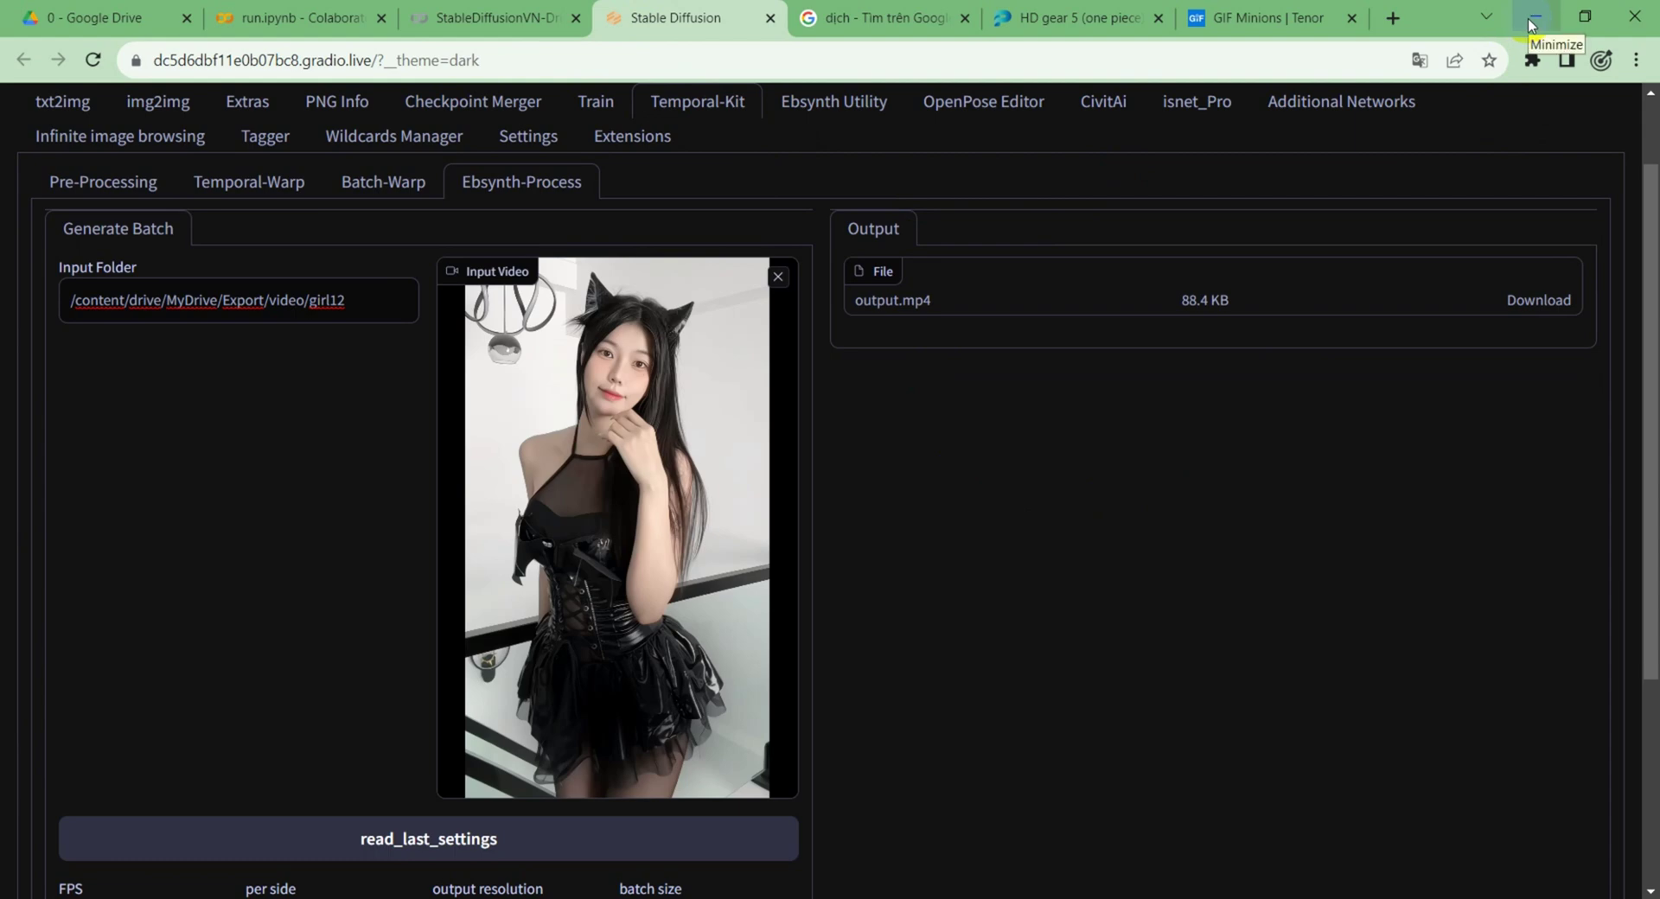
- Switch to CapCut and import crossfade.mp4 from the Export/video/girl12/0 folder into the project media
left_click(1049, 882)
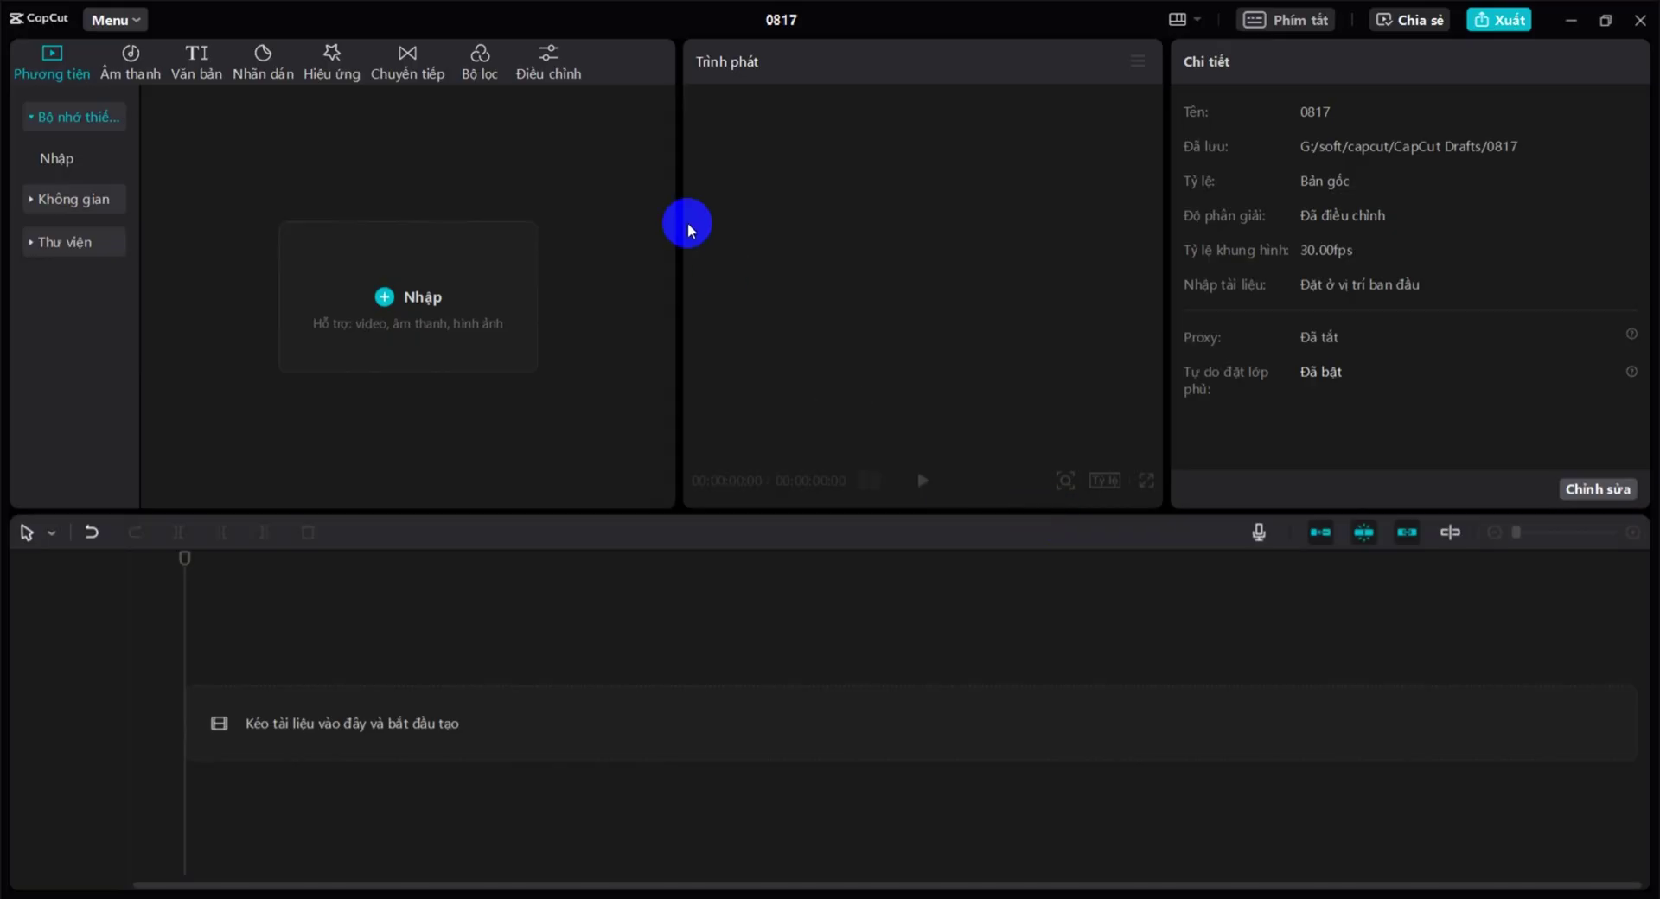
left_click(373, 310)
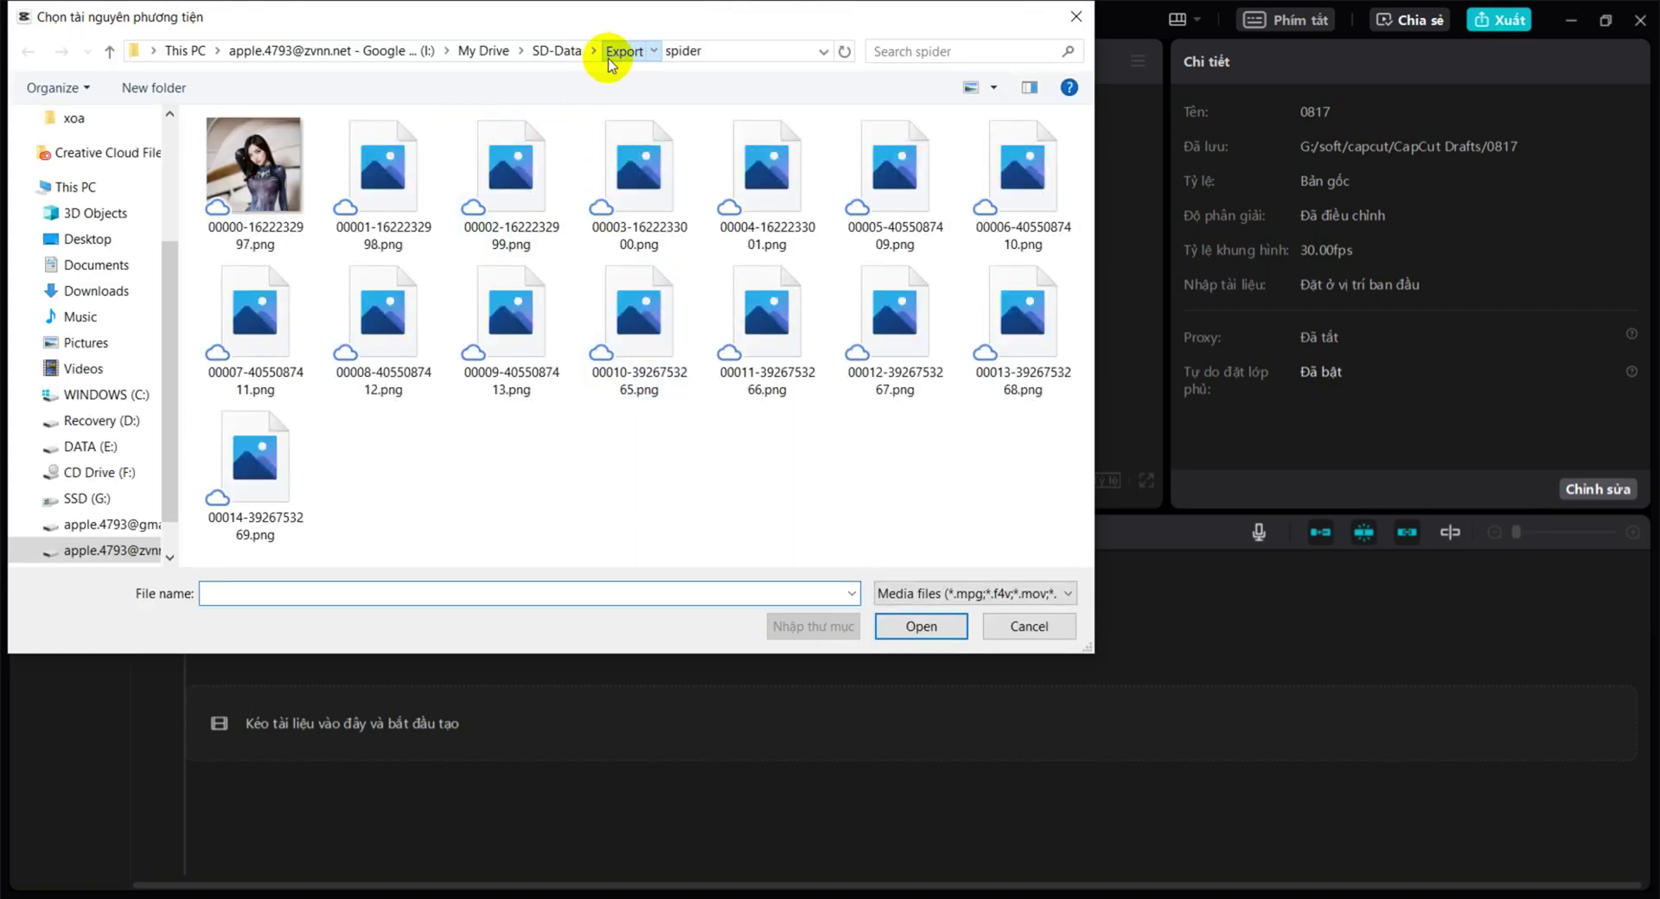
left_click(609, 54)
double_click(239, 311)
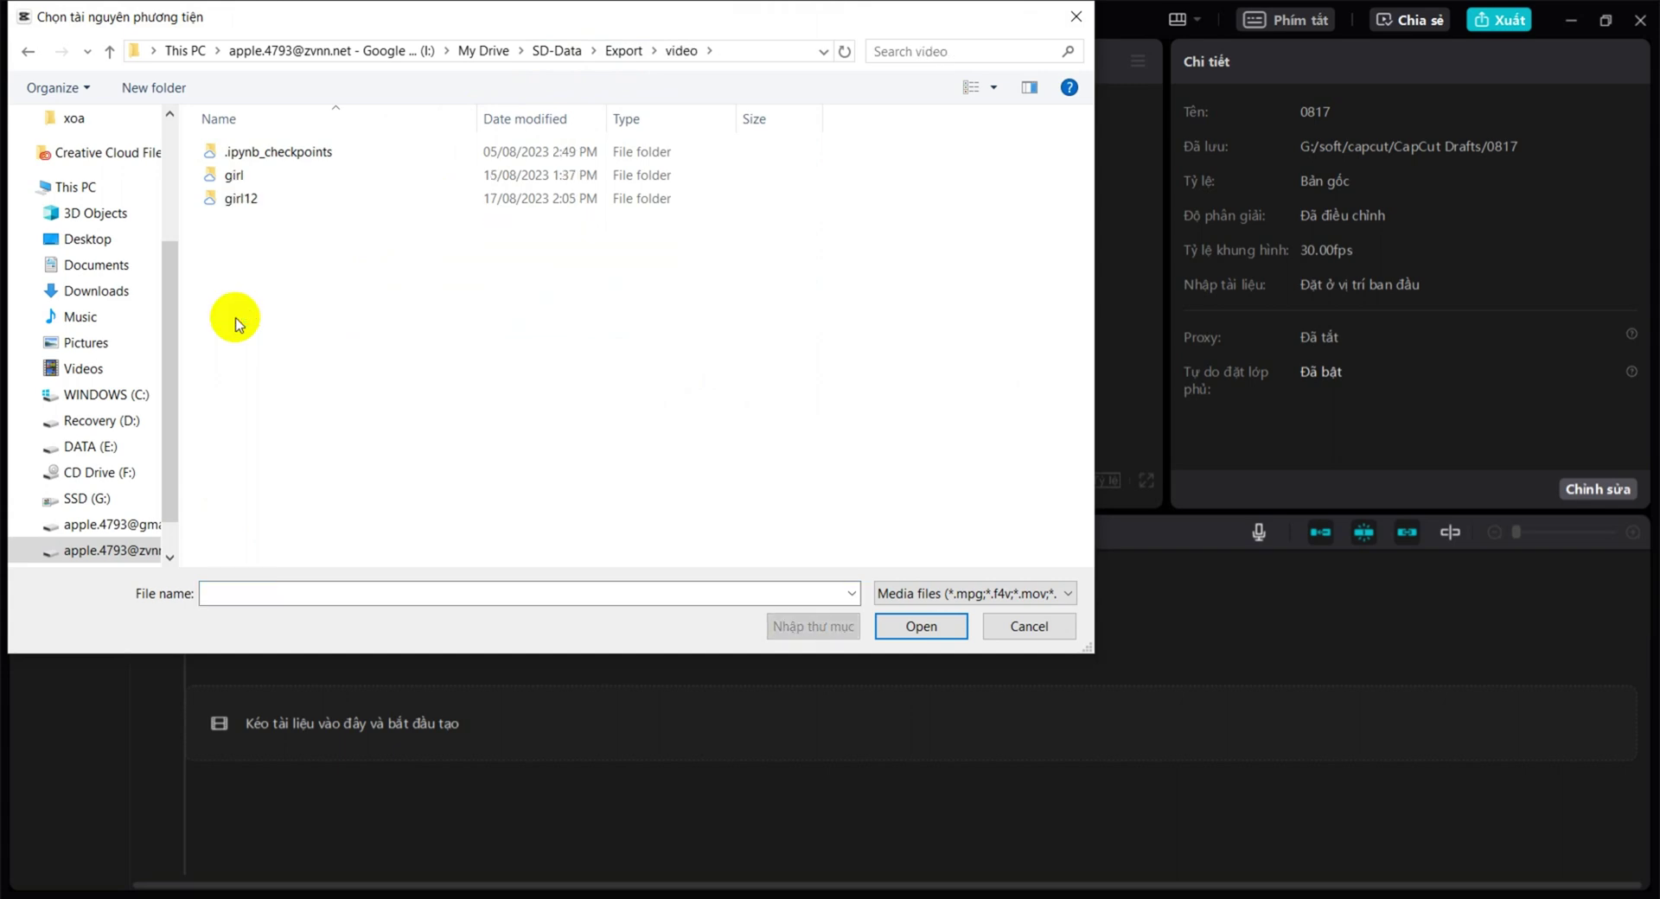
double_click(255, 197)
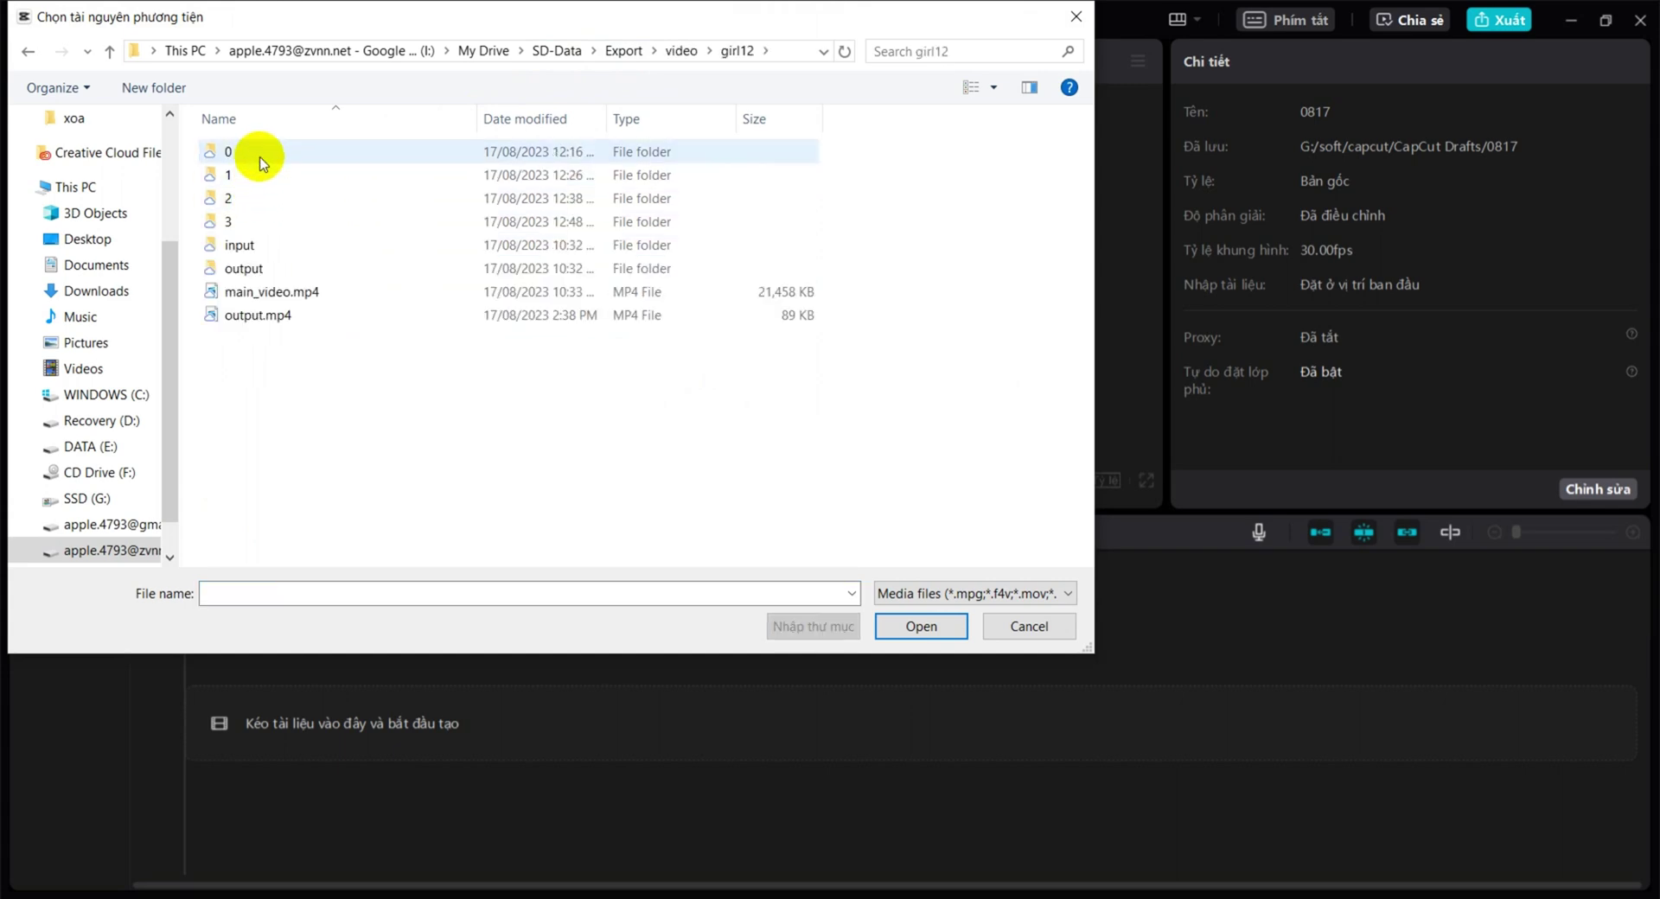
double_click(261, 162)
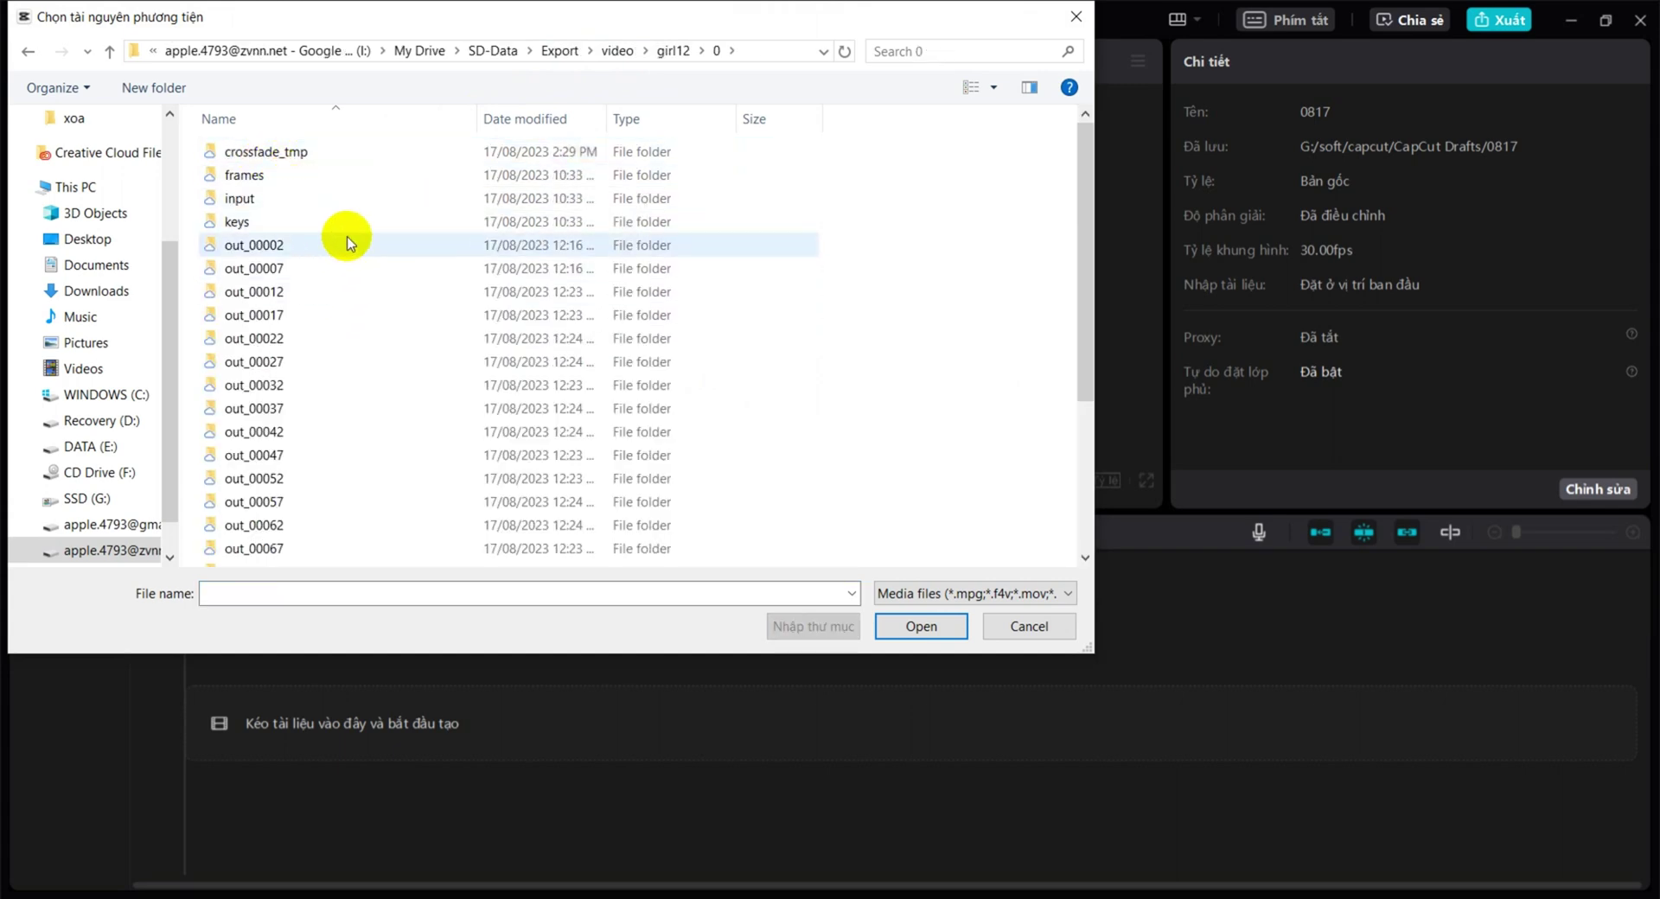
scroll(346, 243, "down", 4)
left_click(303, 532)
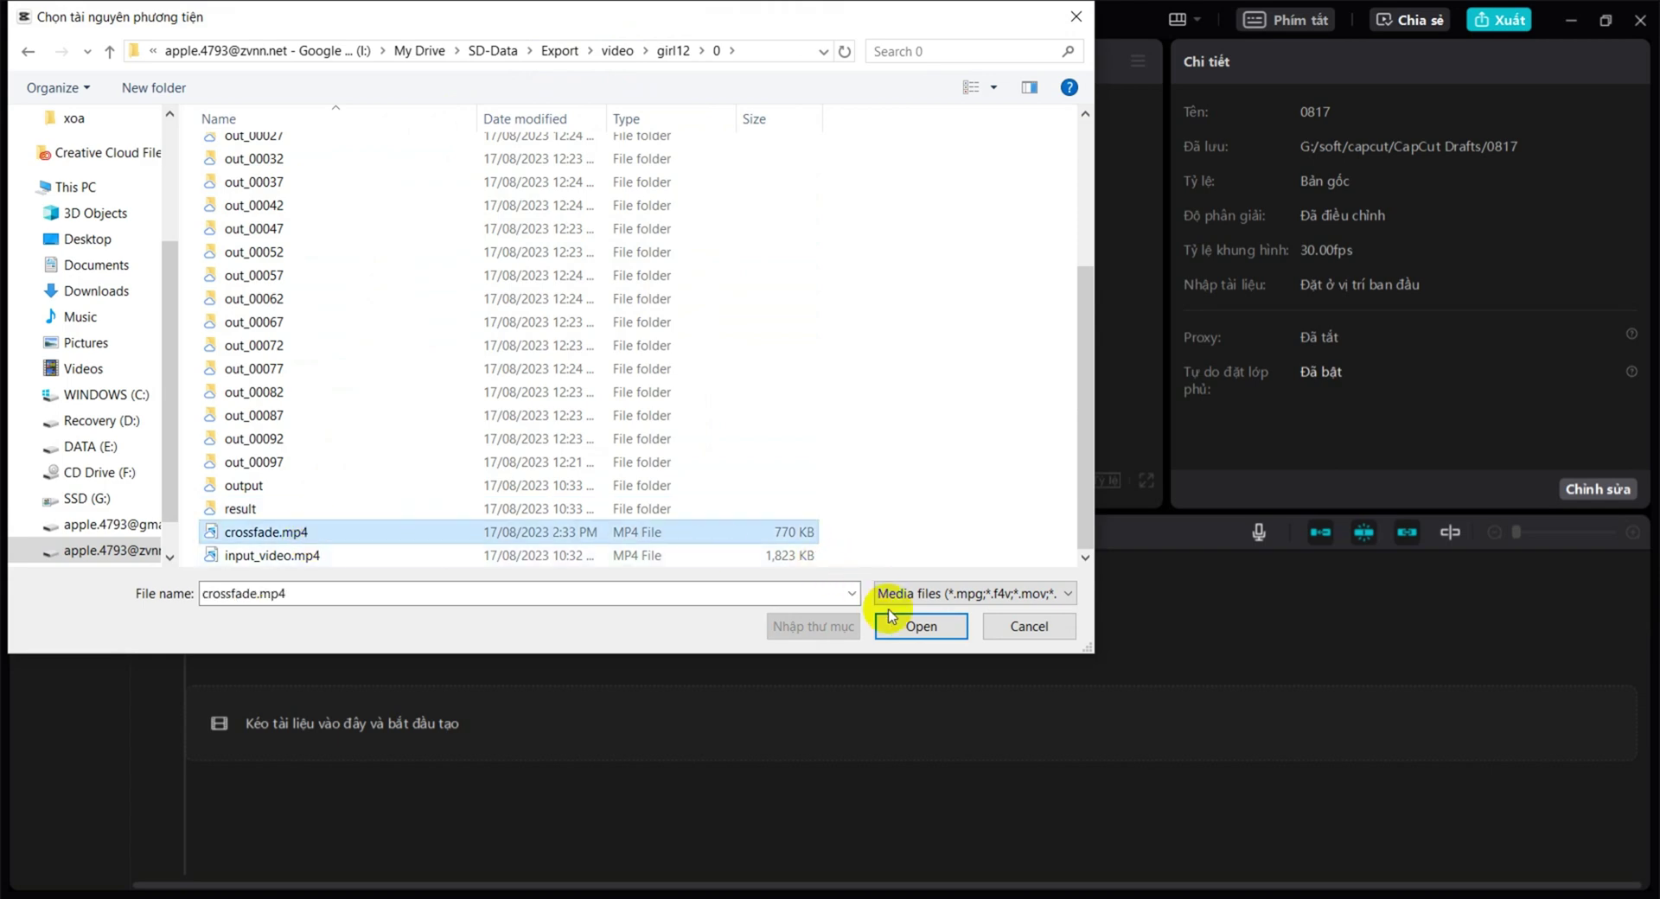
left_click(919, 624)
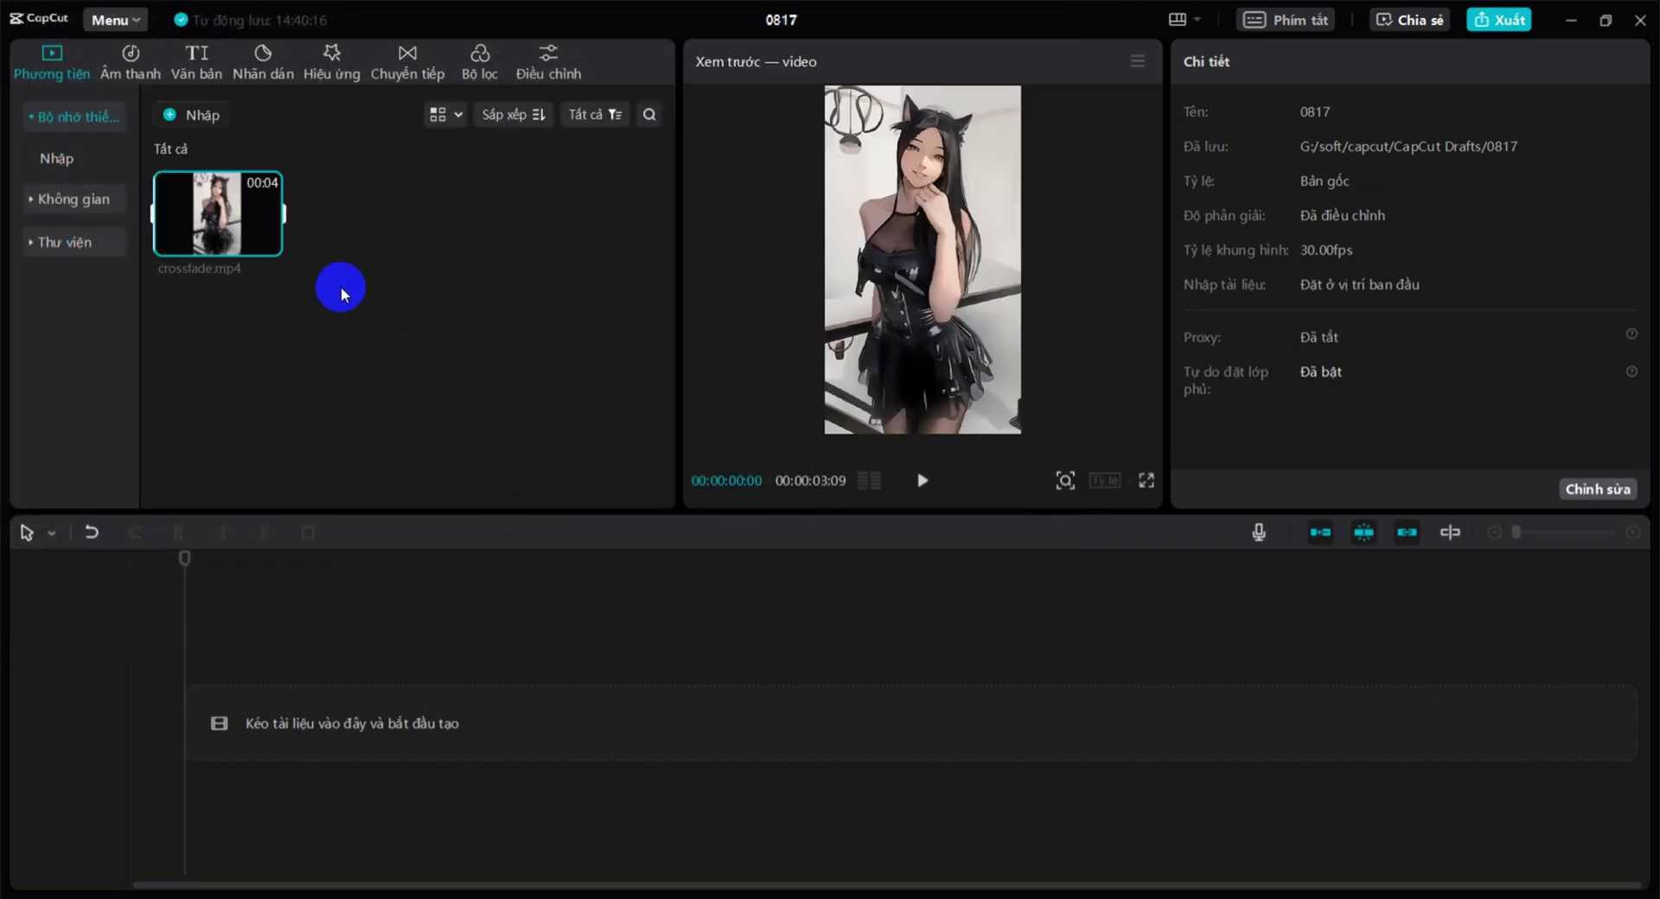
- Add the imported crossfade.mp4 clip to the timeline and move the playhead to its end
left_click(268, 244)
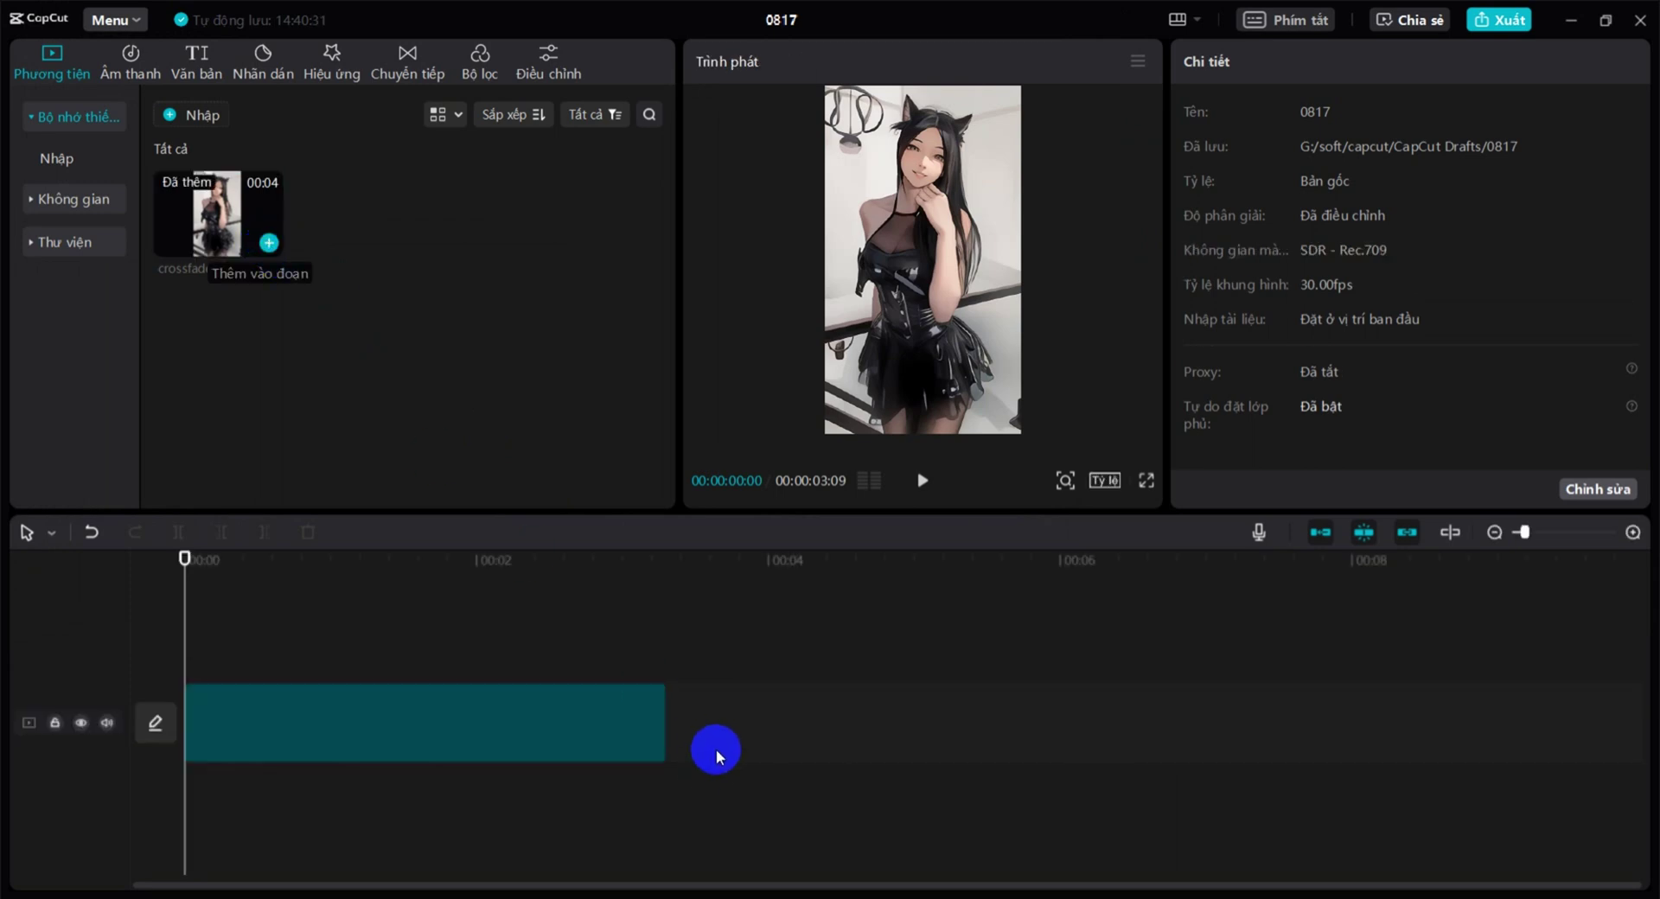
left_click(651, 750)
left_click(245, 125)
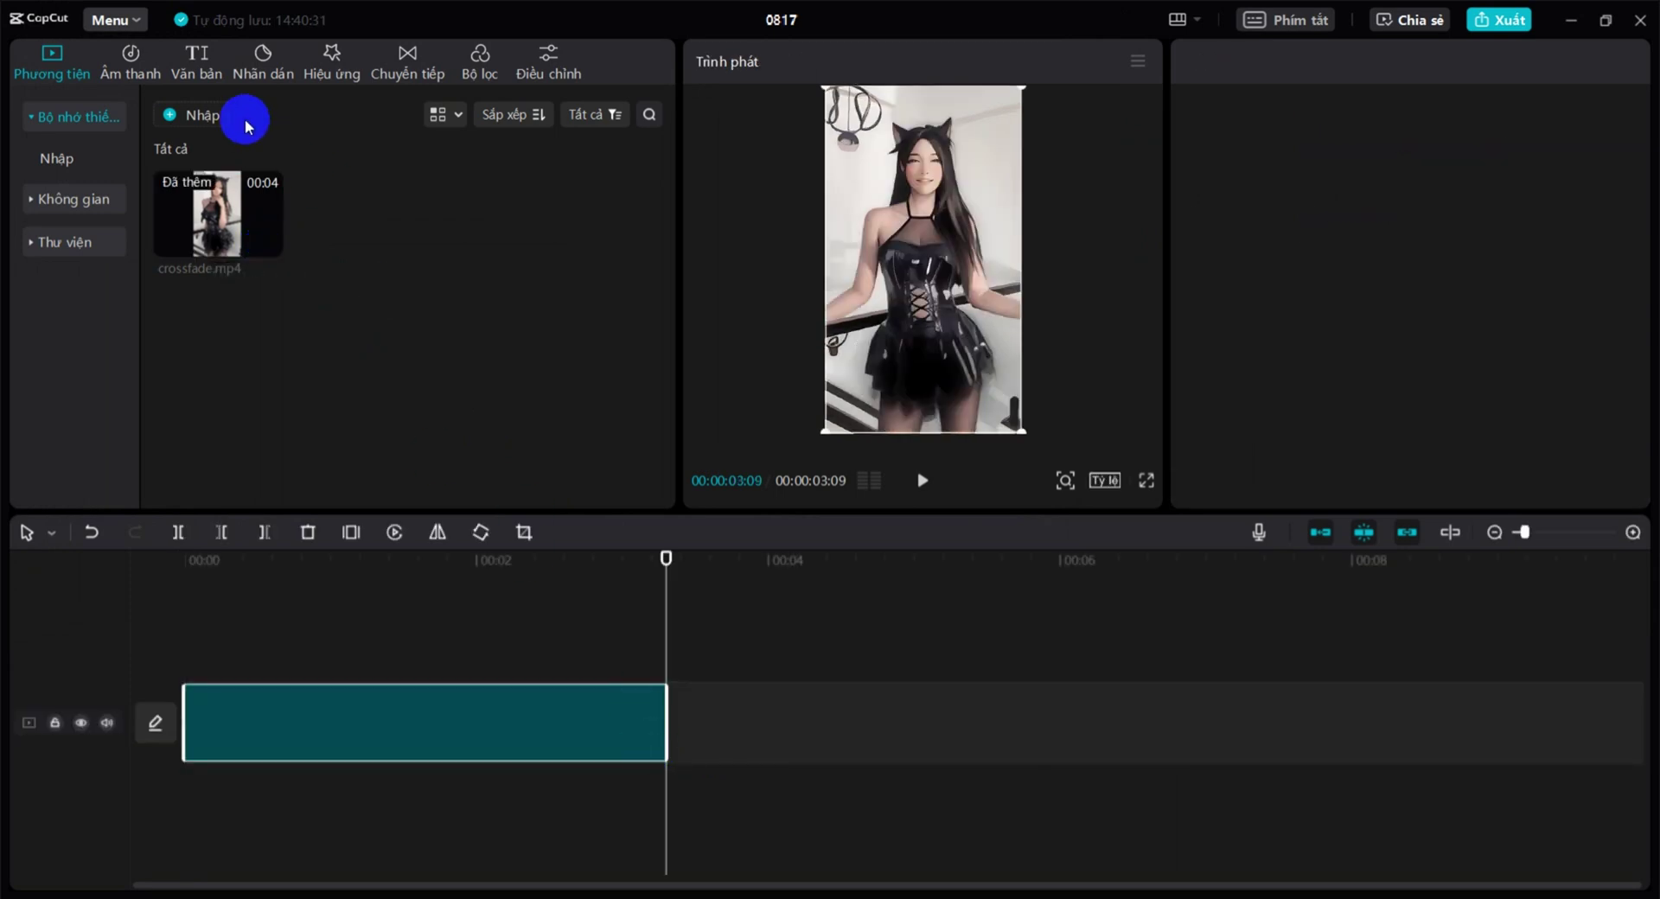
- Import crossfade.mp4 from the girl12/1 folder and add it to the timeline after the first clip
left_click(170, 116)
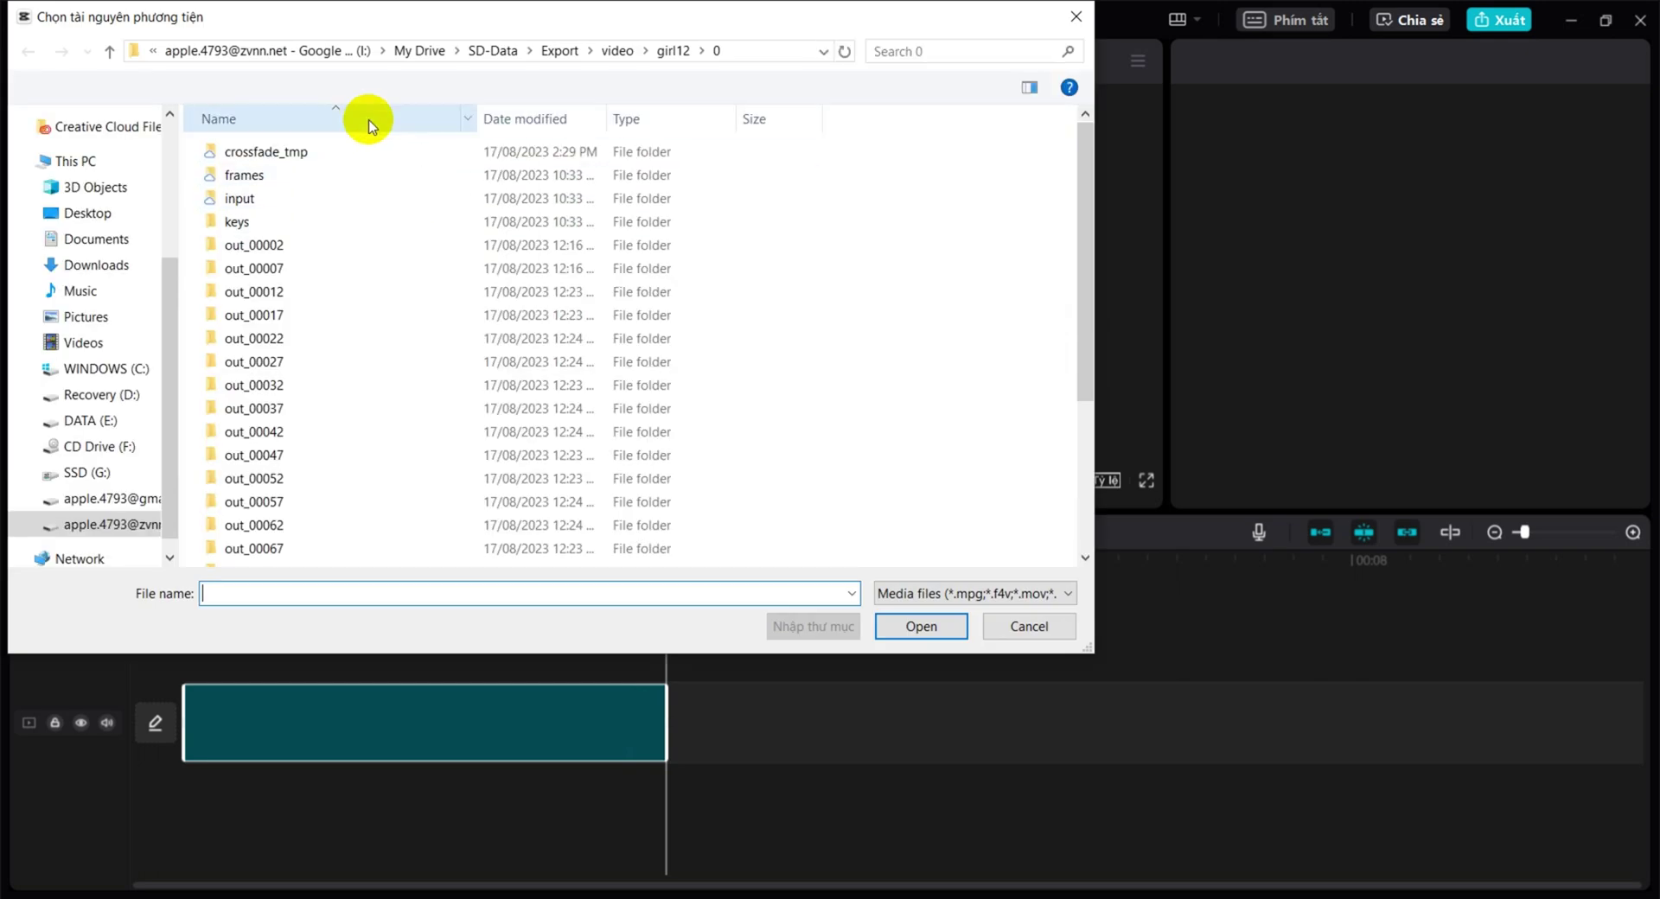
left_click(704, 56)
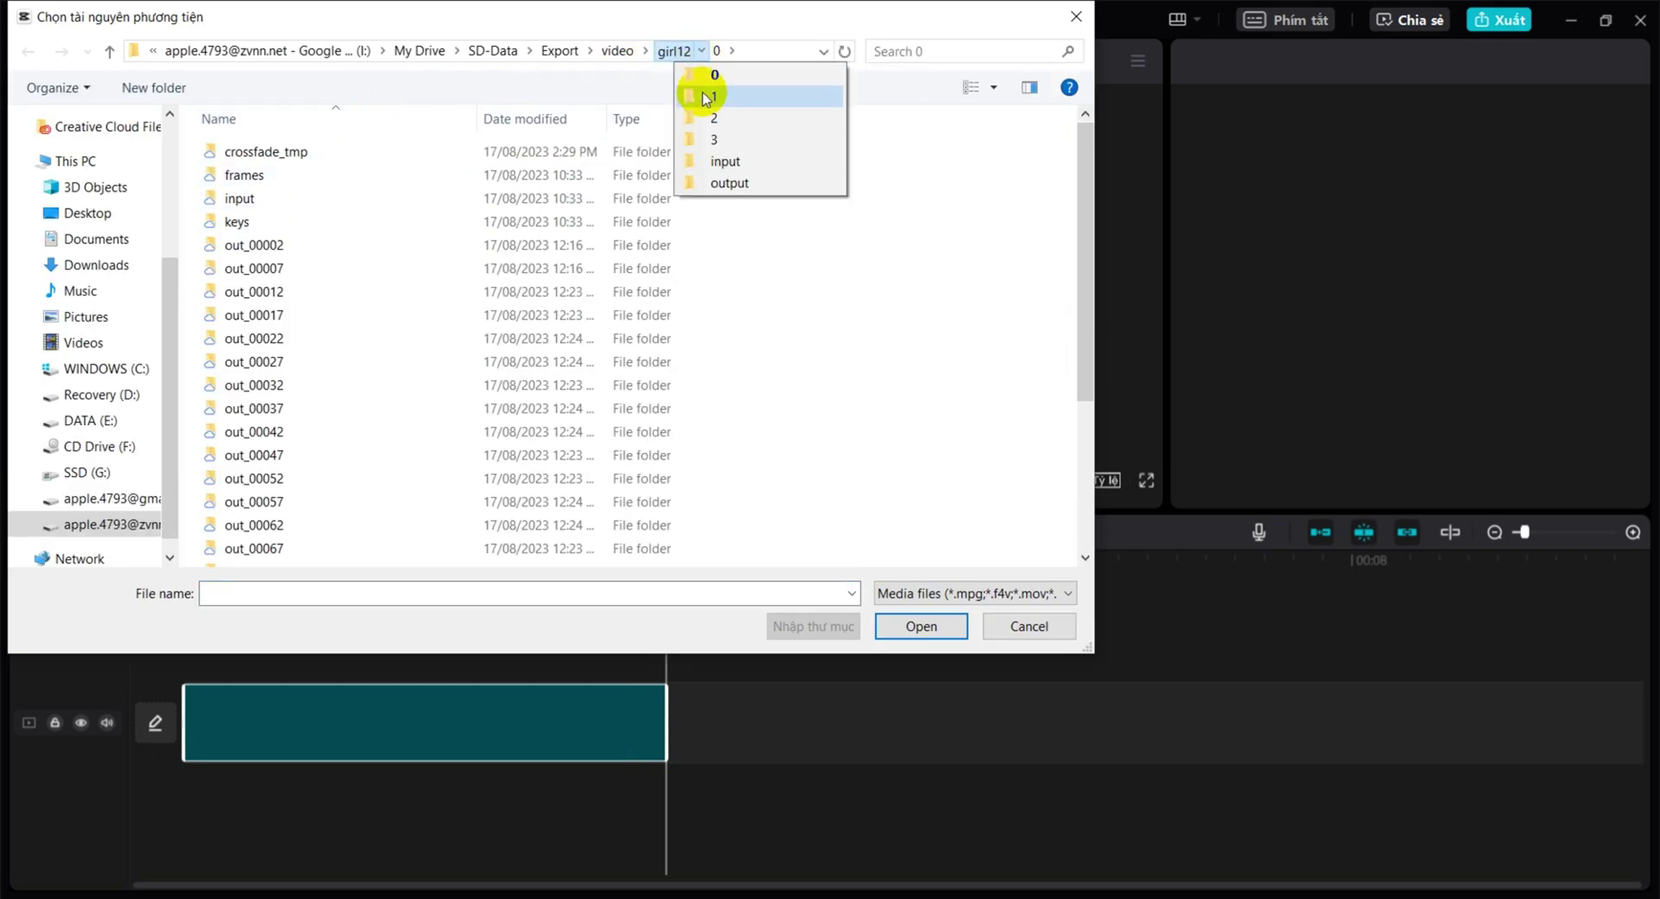
left_click(704, 106)
scroll(418, 449, "down", 3)
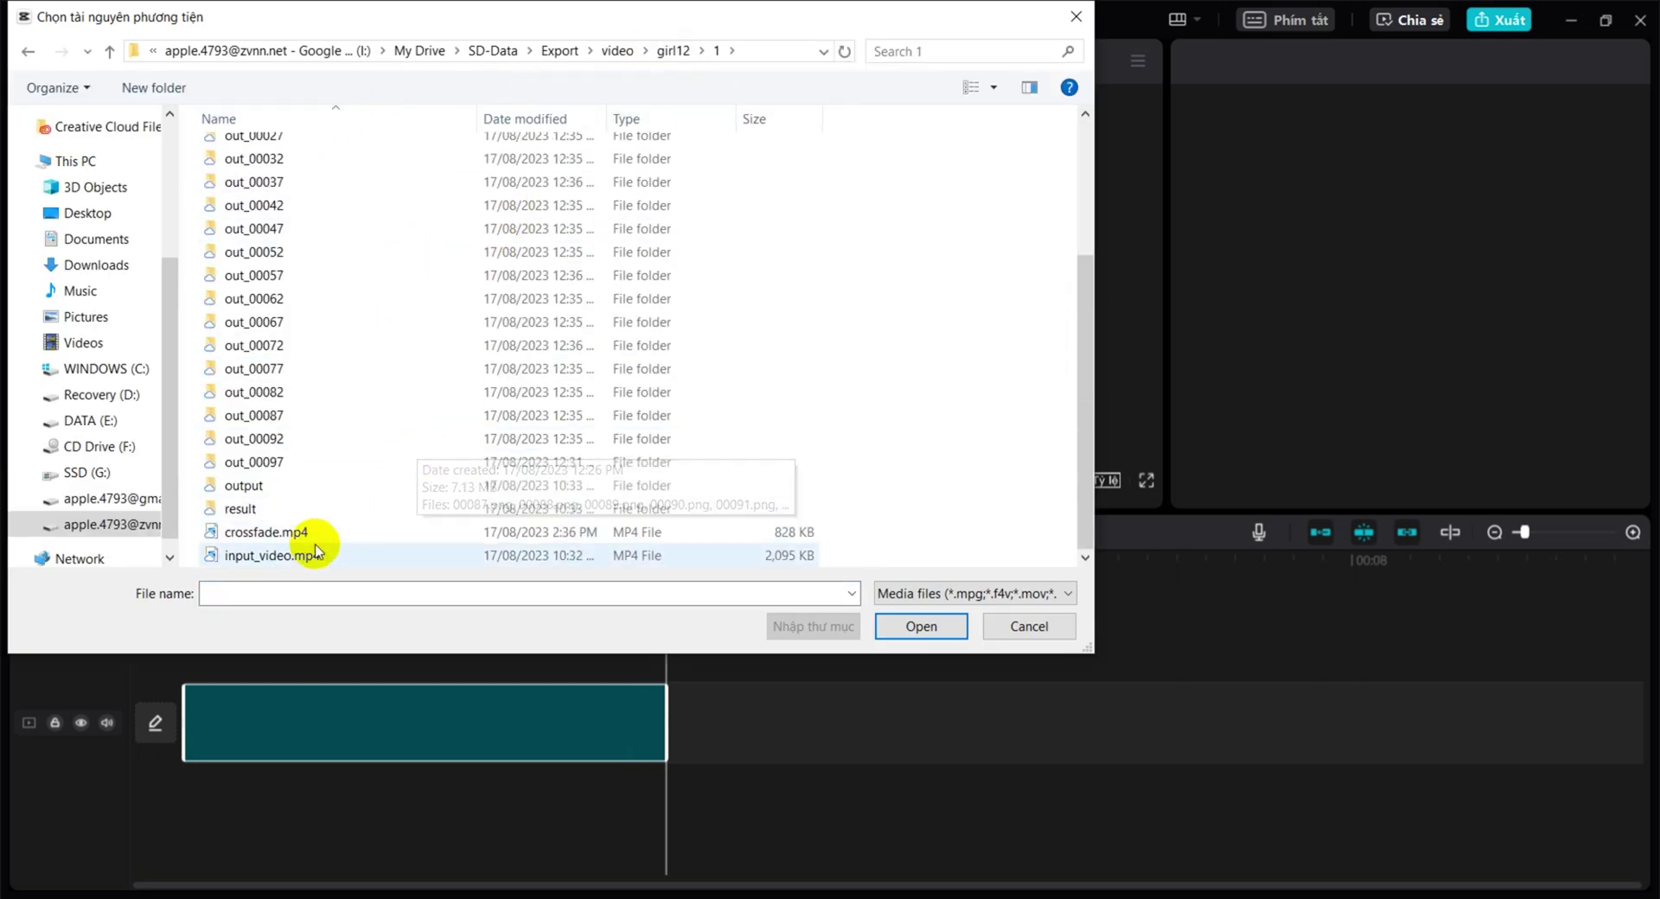
left_click(320, 532)
left_click(925, 626)
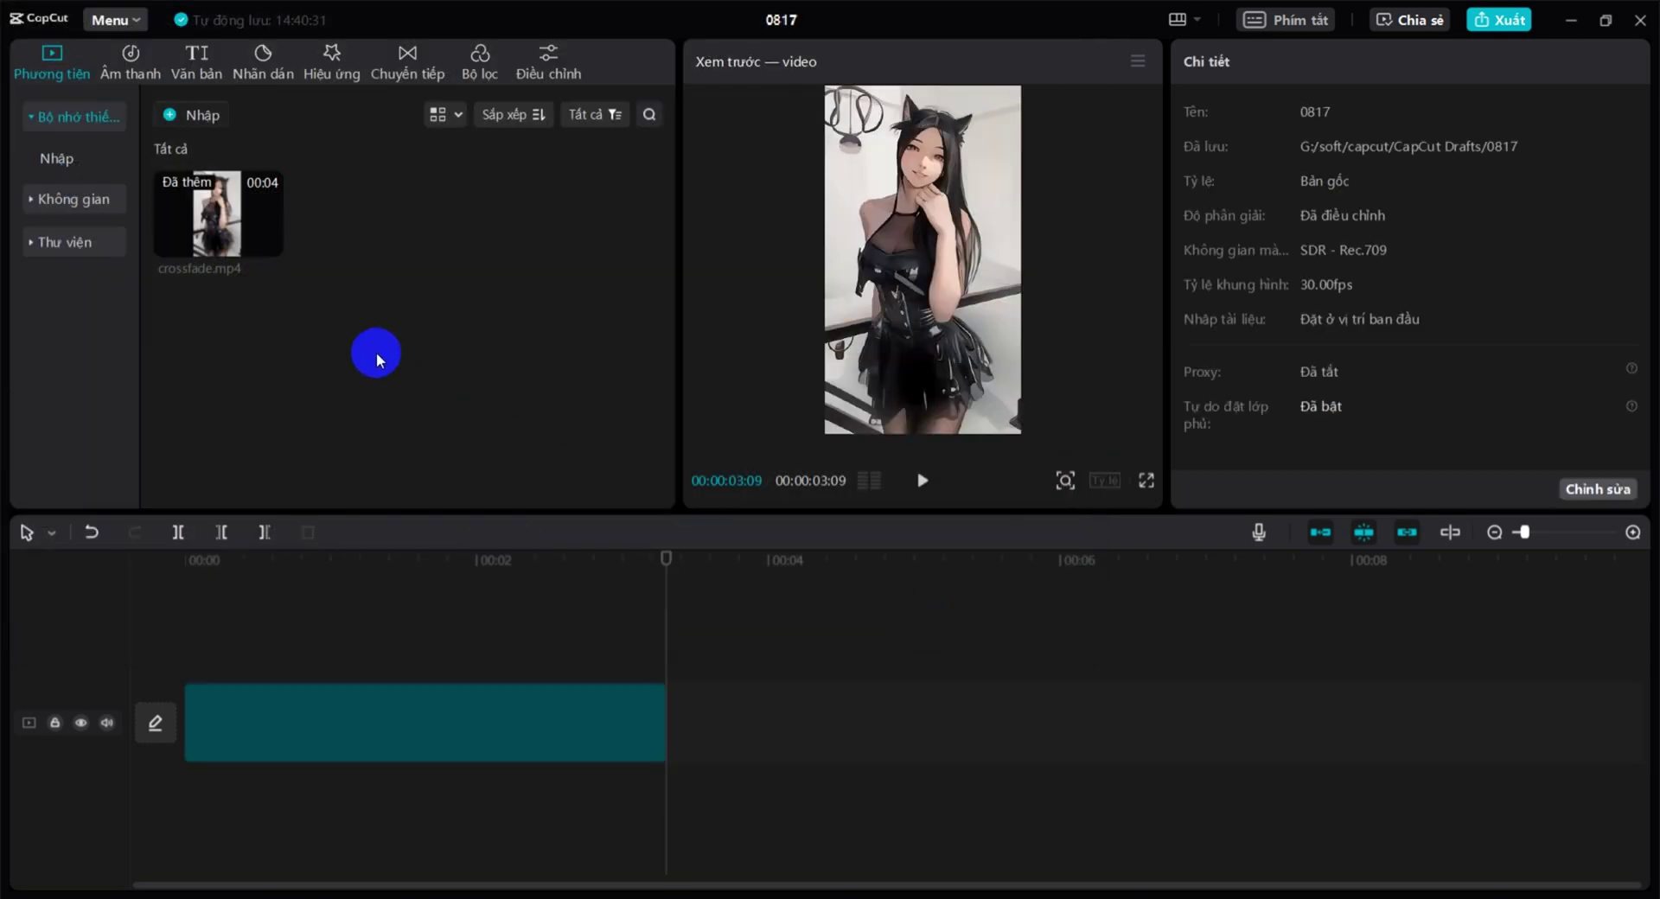
left_click(416, 244)
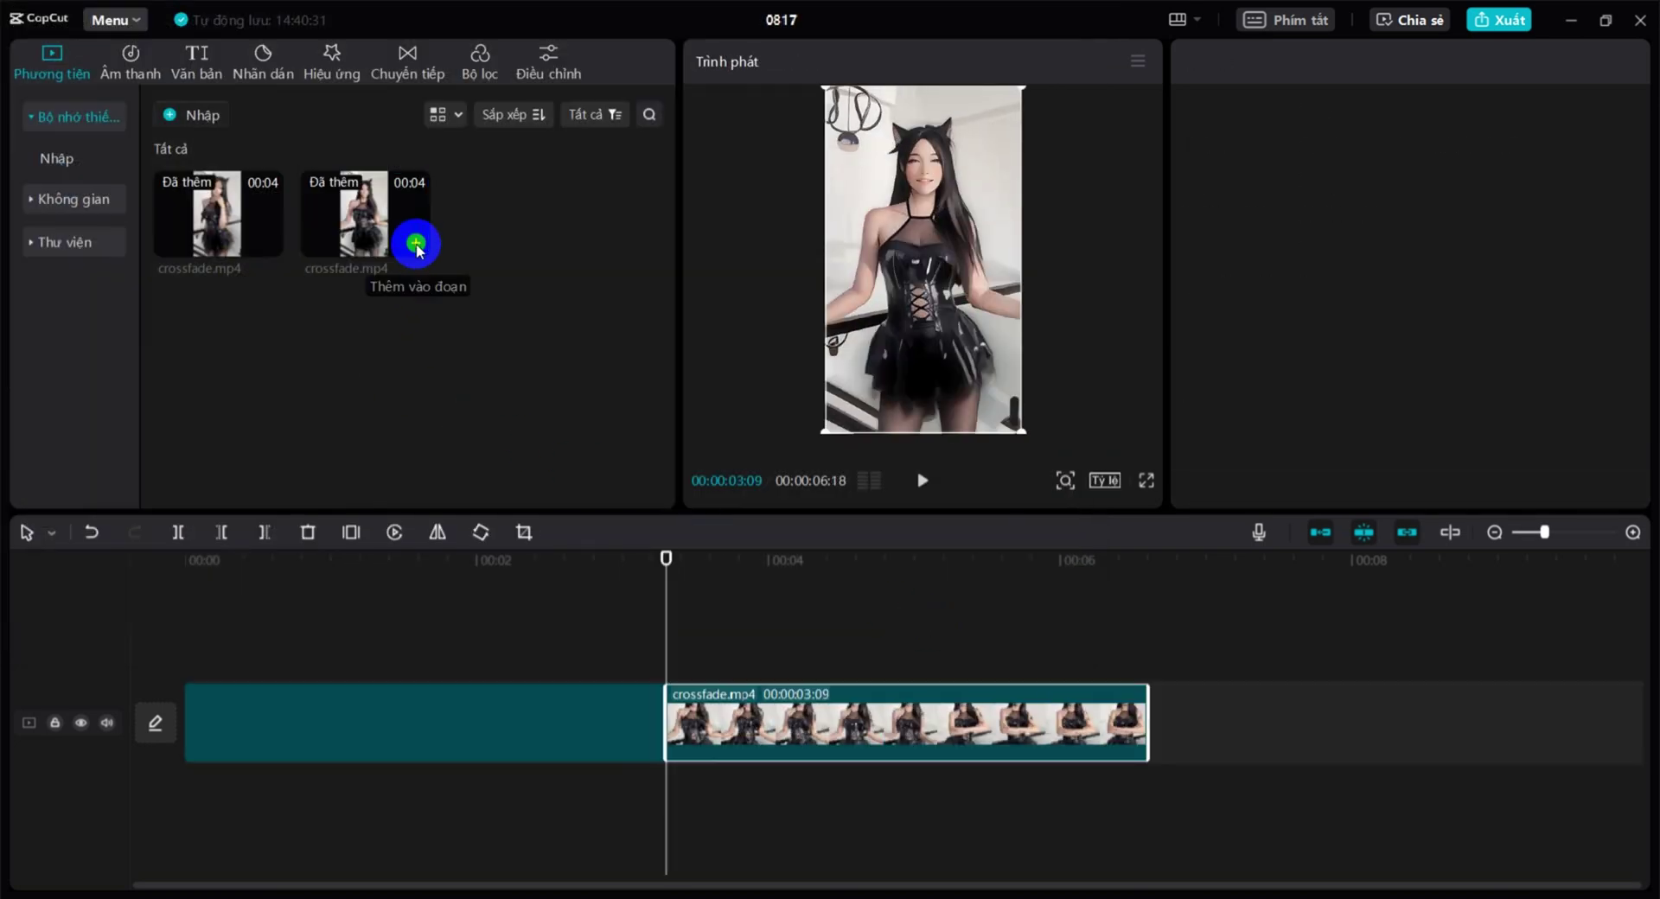
- Import crossfade.mp4 from the girl12/2 folder and add it to the timeline after the second clip
left_click(174, 121)
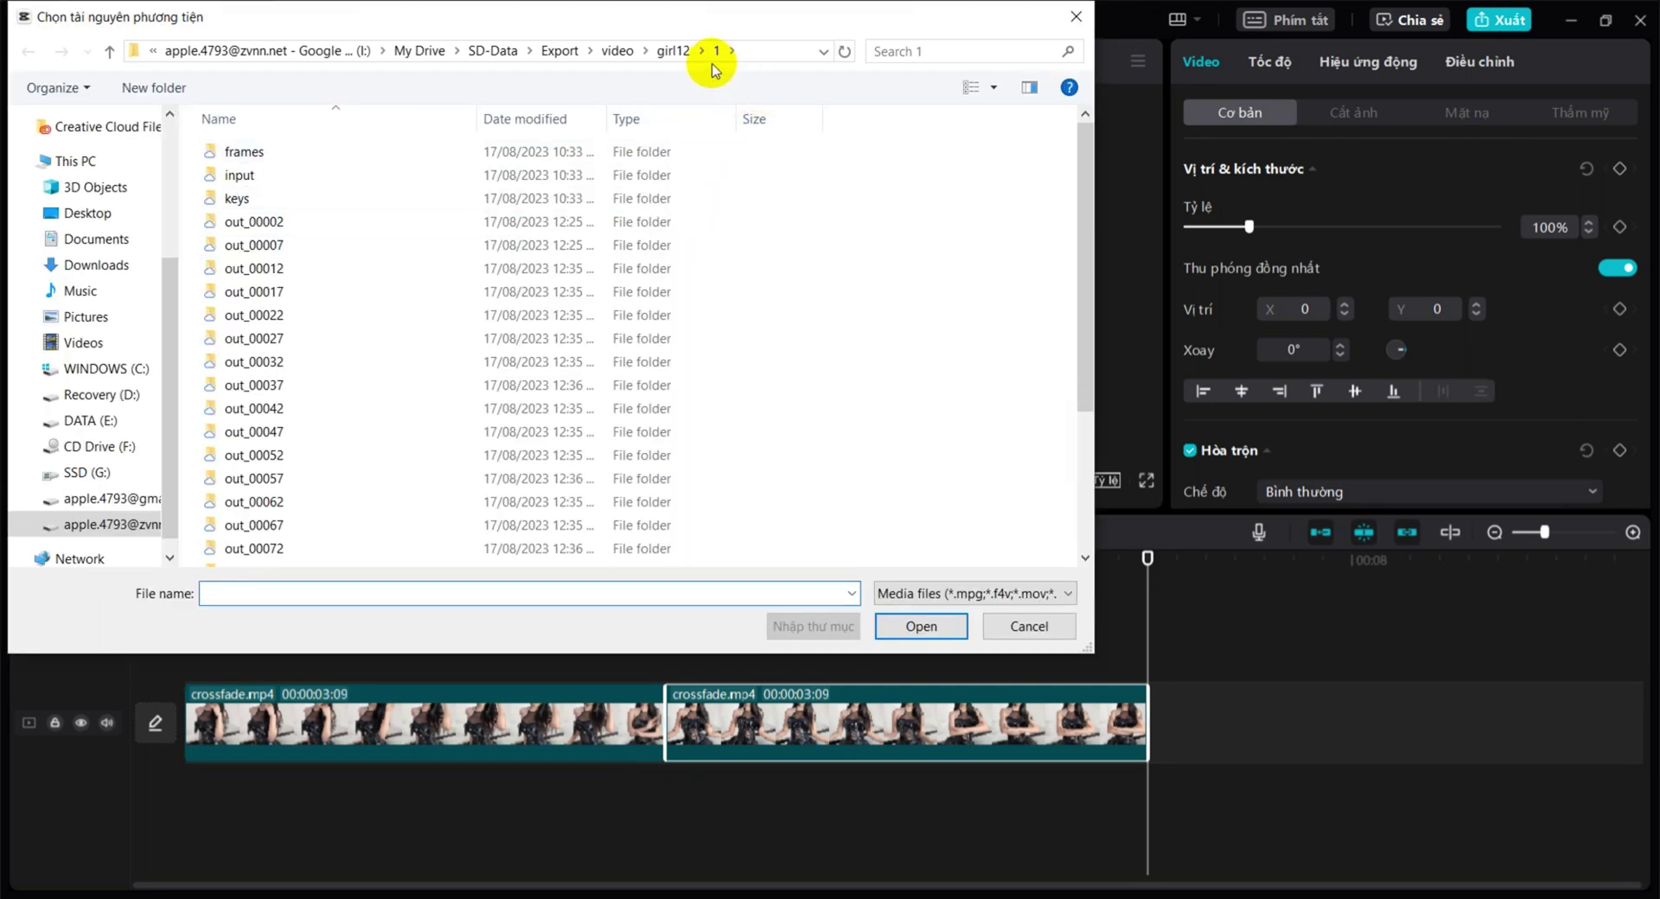
left_click(703, 51)
left_click(713, 111)
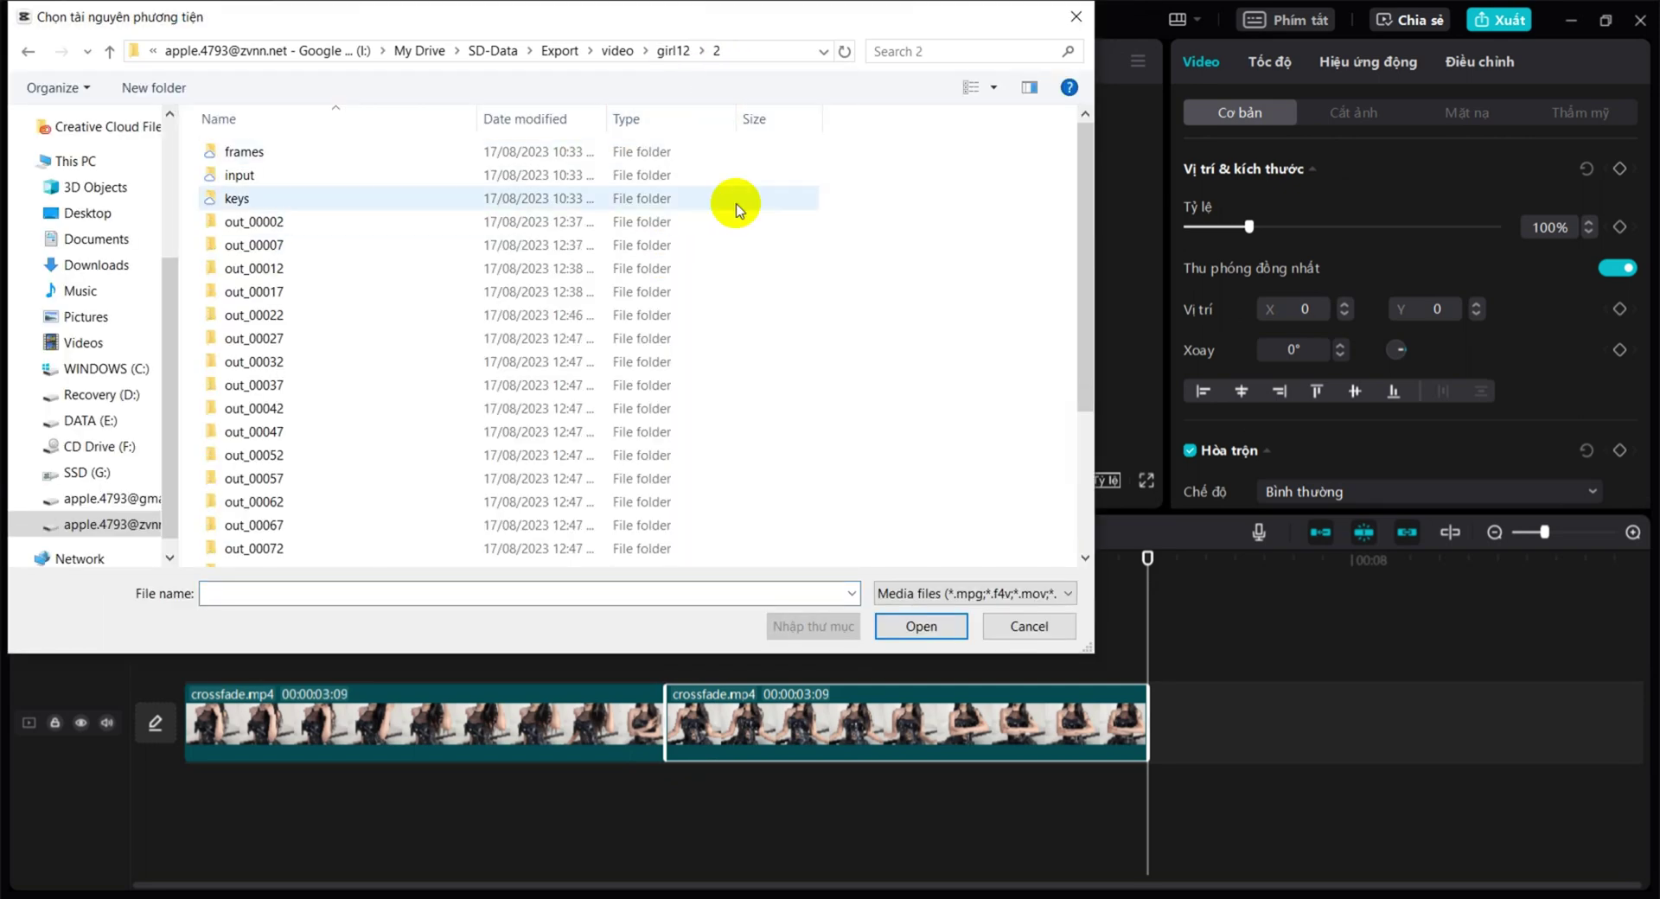
scroll(684, 386, "down", 3)
left_click(352, 533)
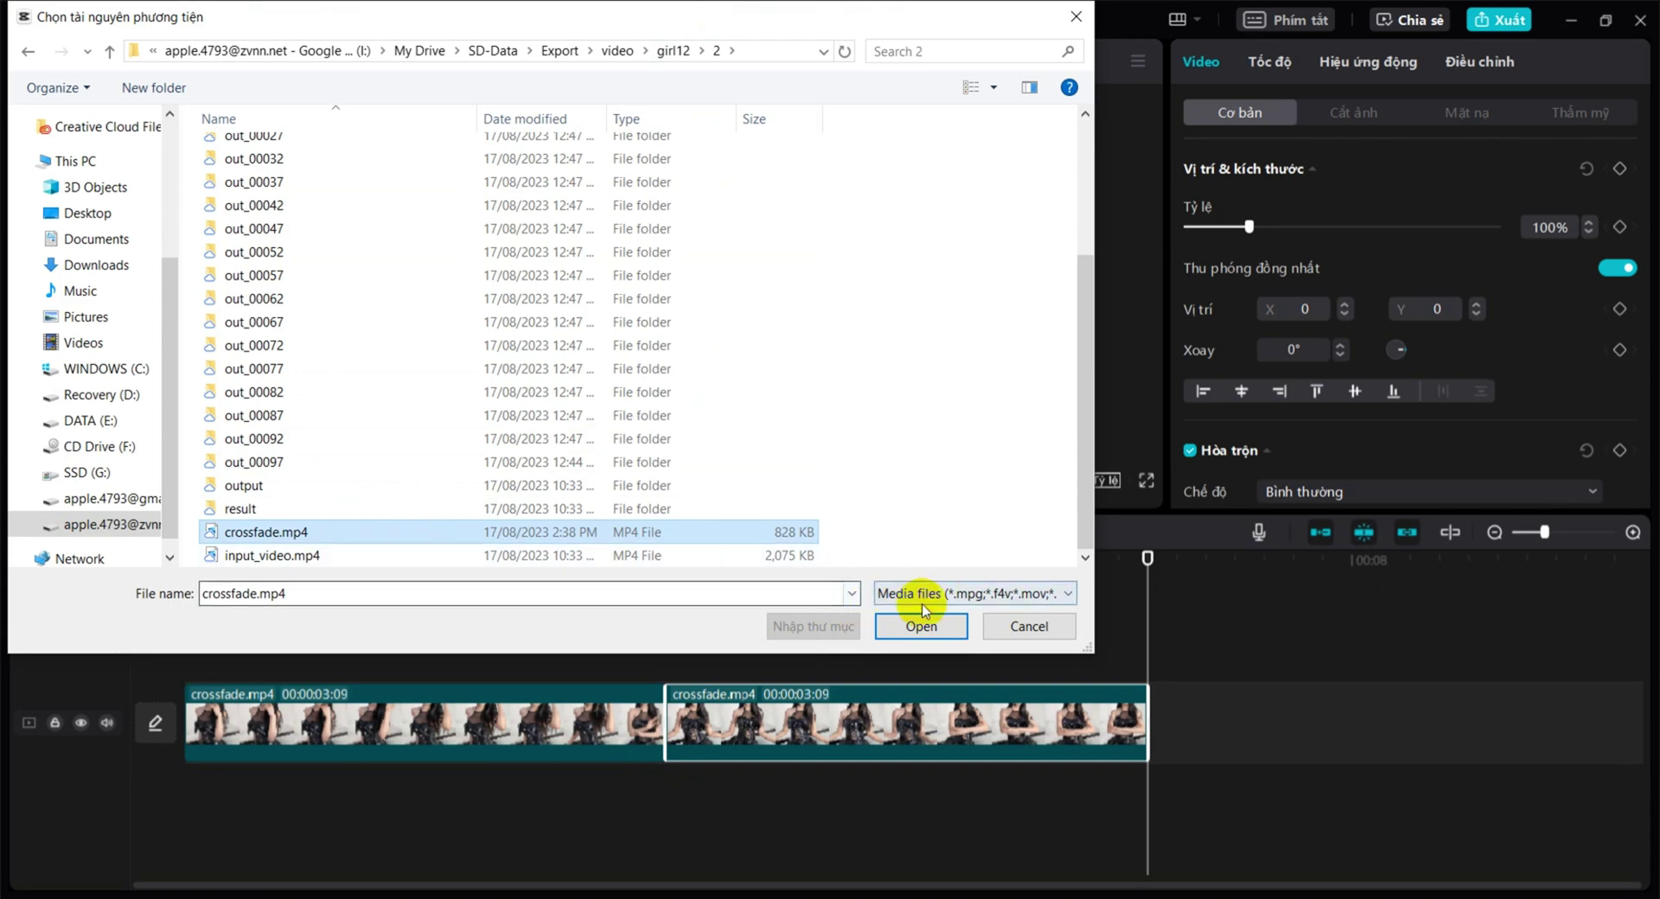
left_click(932, 626)
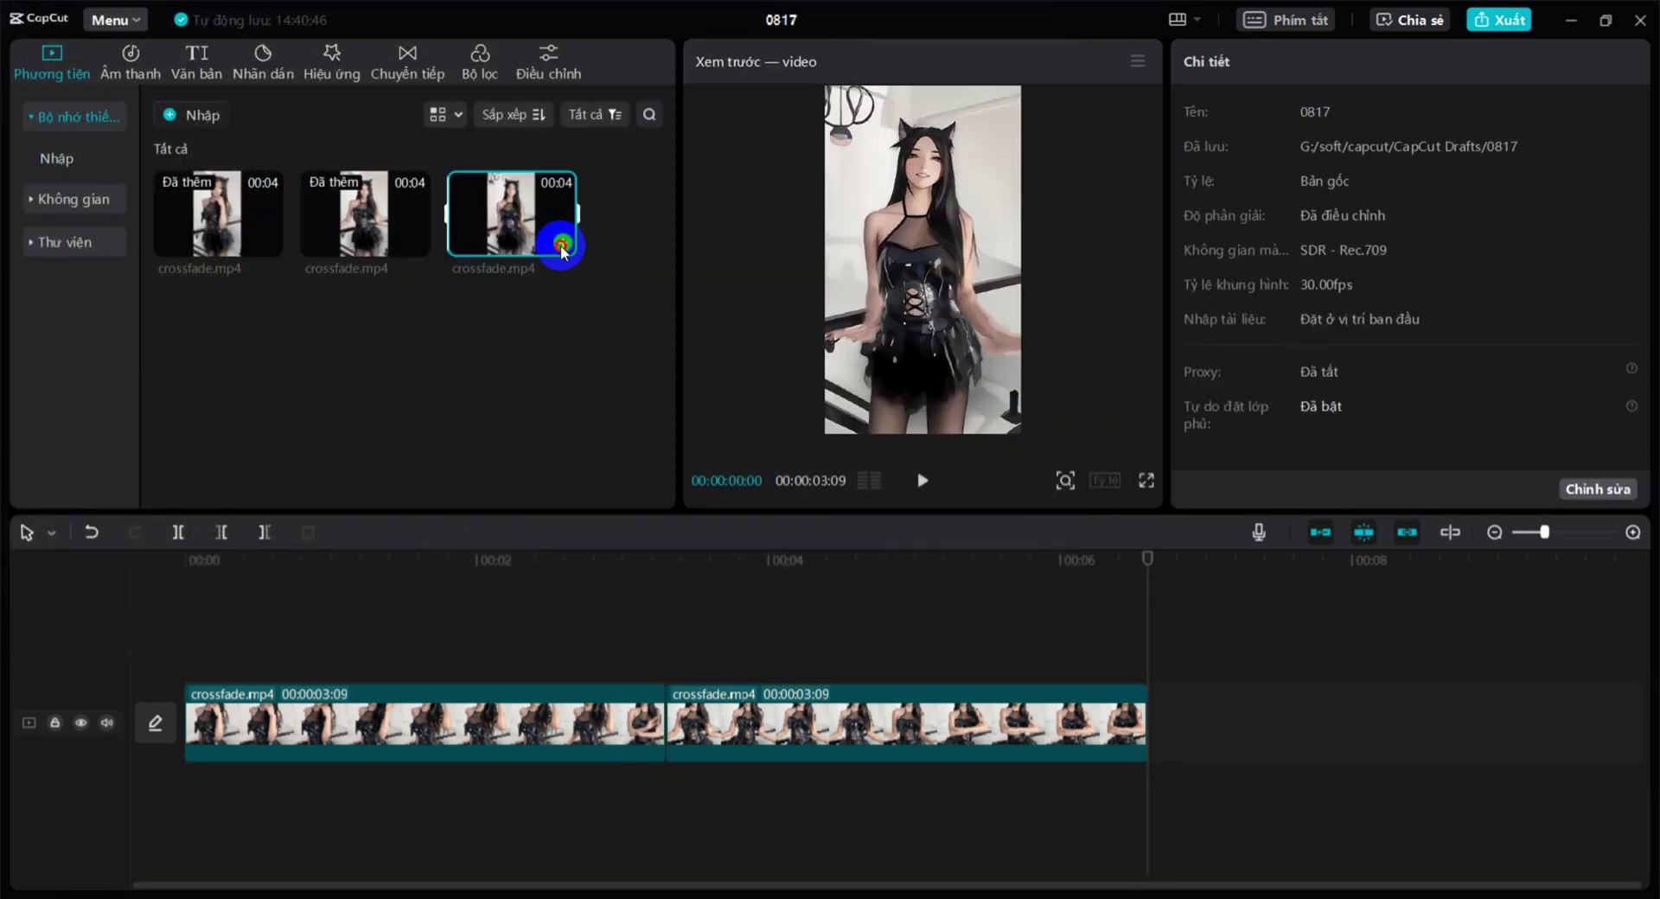
left_click(562, 245)
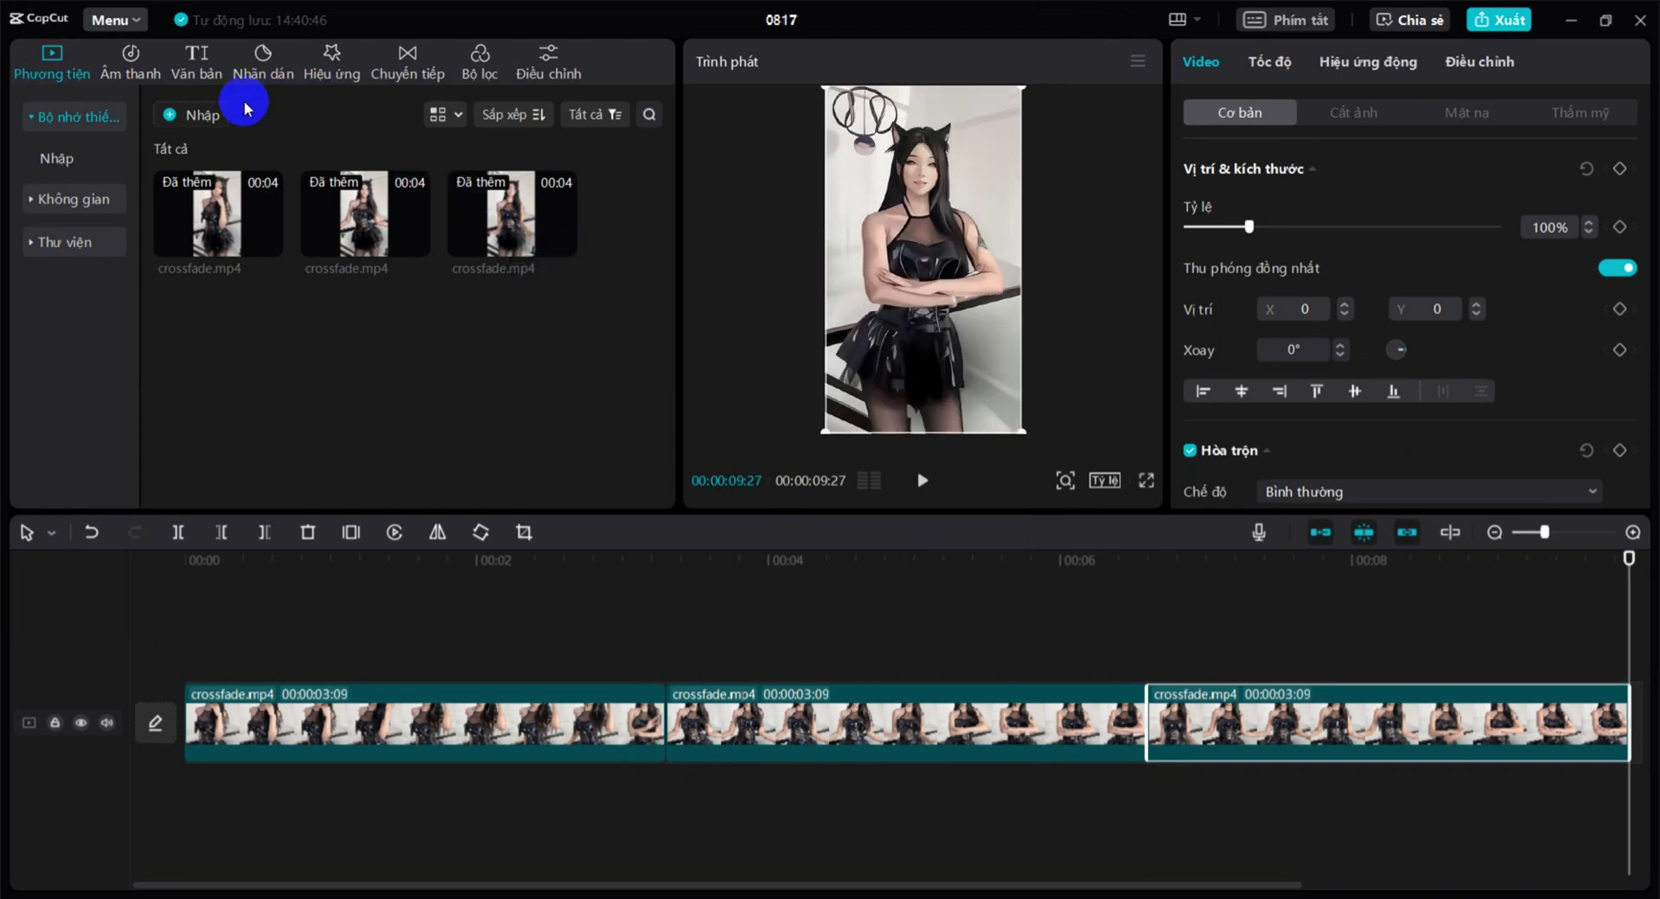
- Import crossfade.mp4 from the girl12/3 folder and add it to the timeline after the third clip
left_click(199, 113)
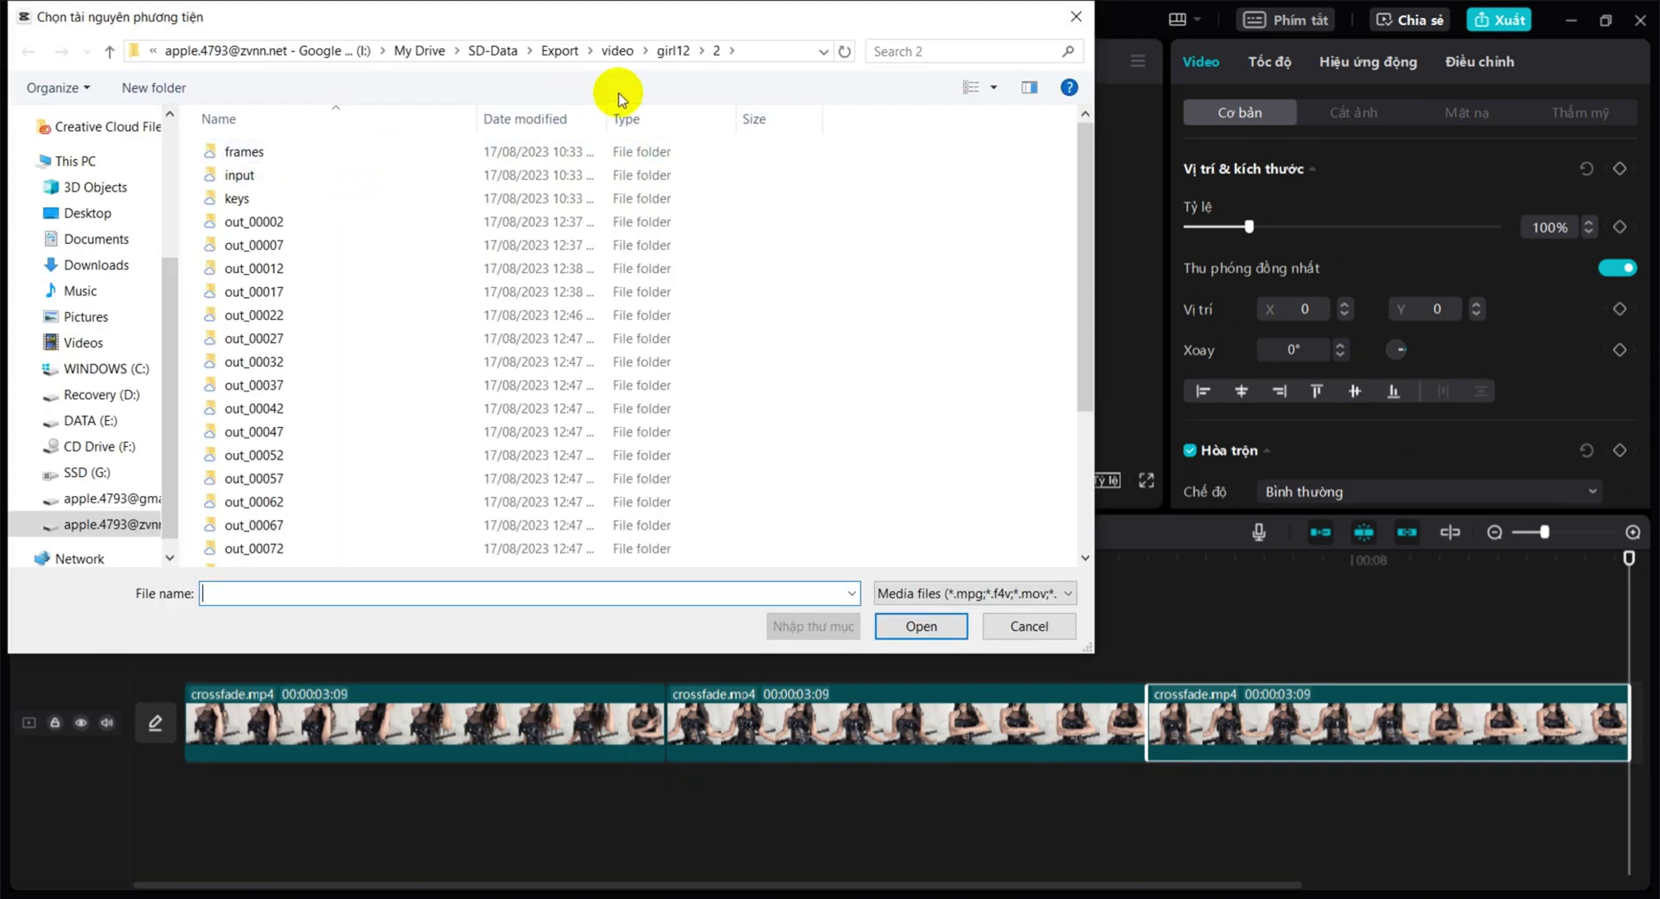
left_click(705, 52)
left_click(722, 97)
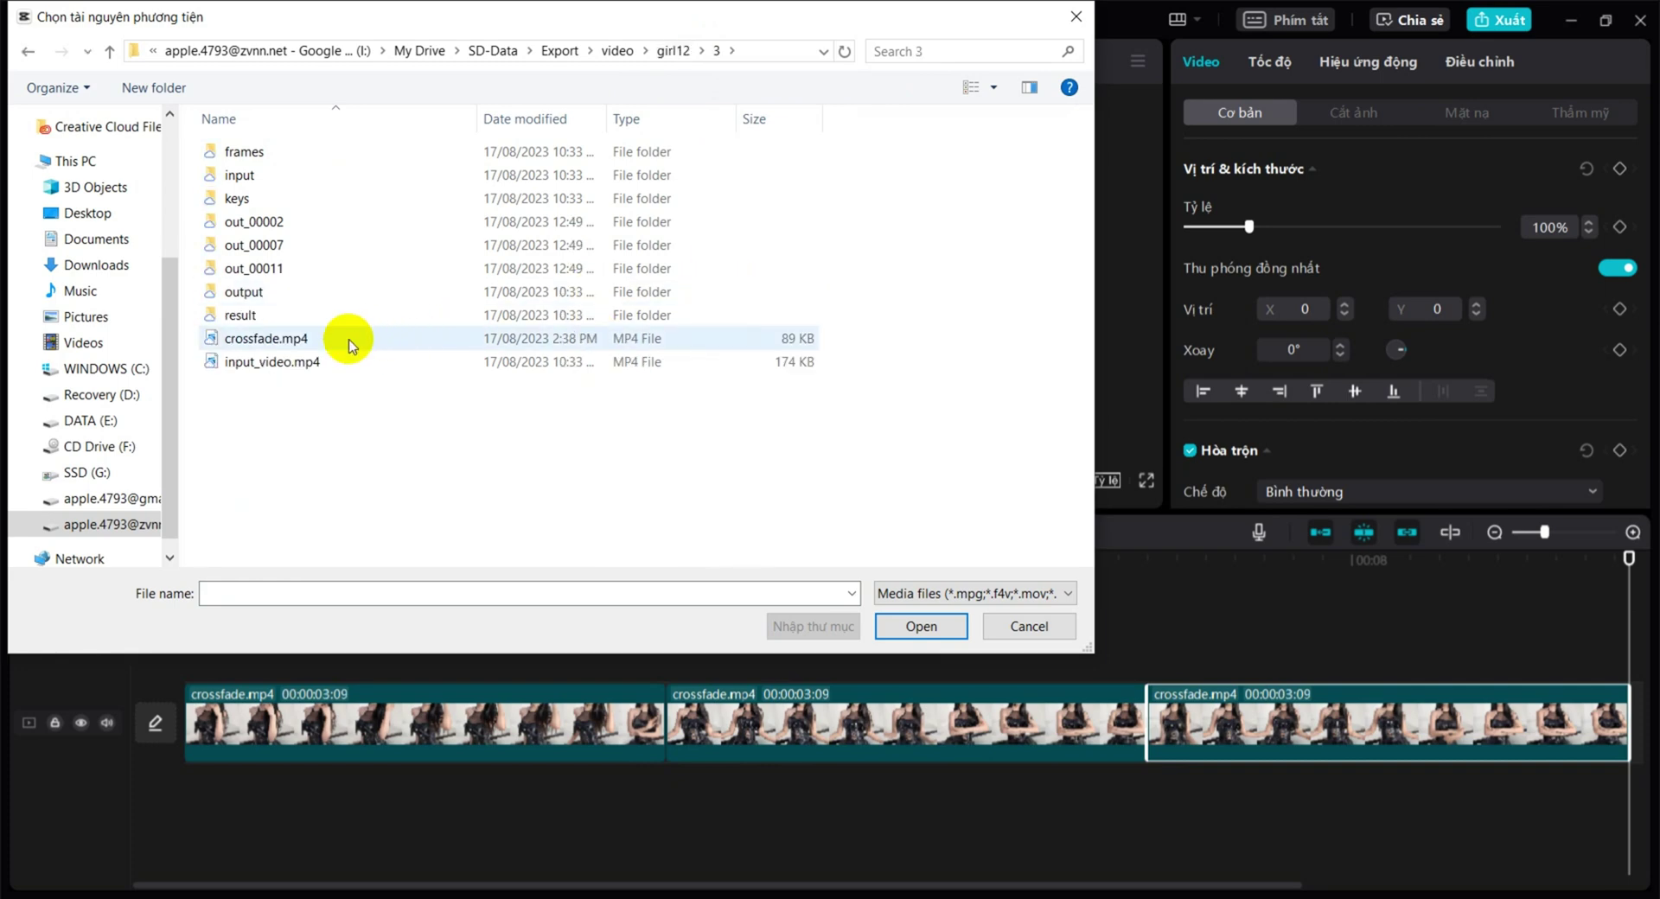
left_click(349, 340)
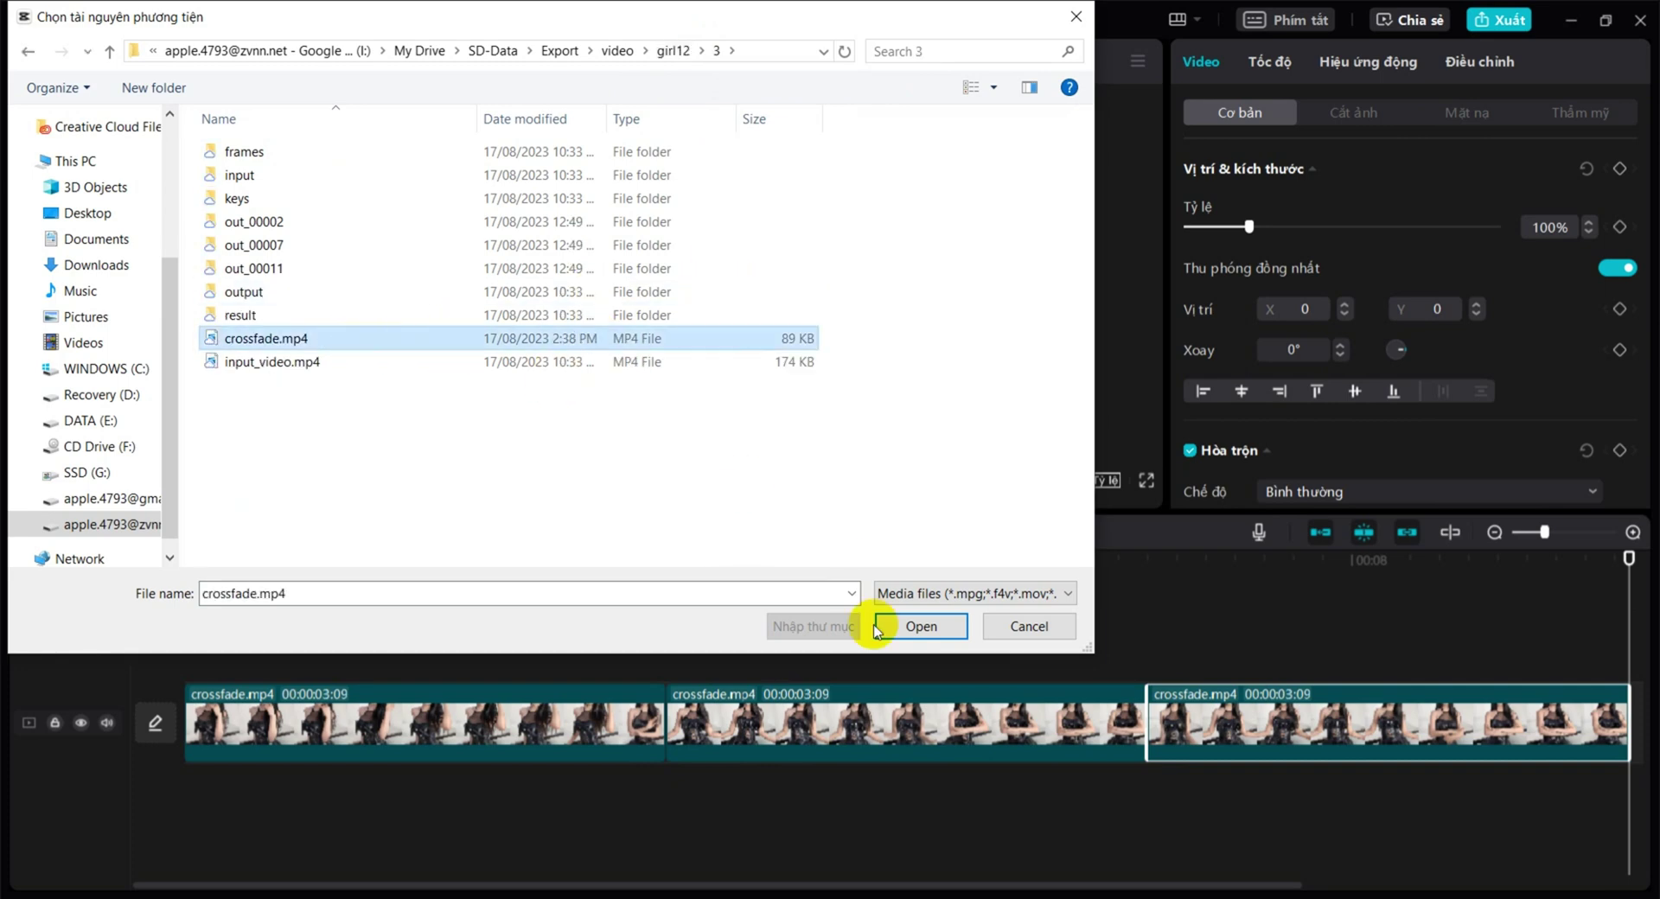
left_click(908, 626)
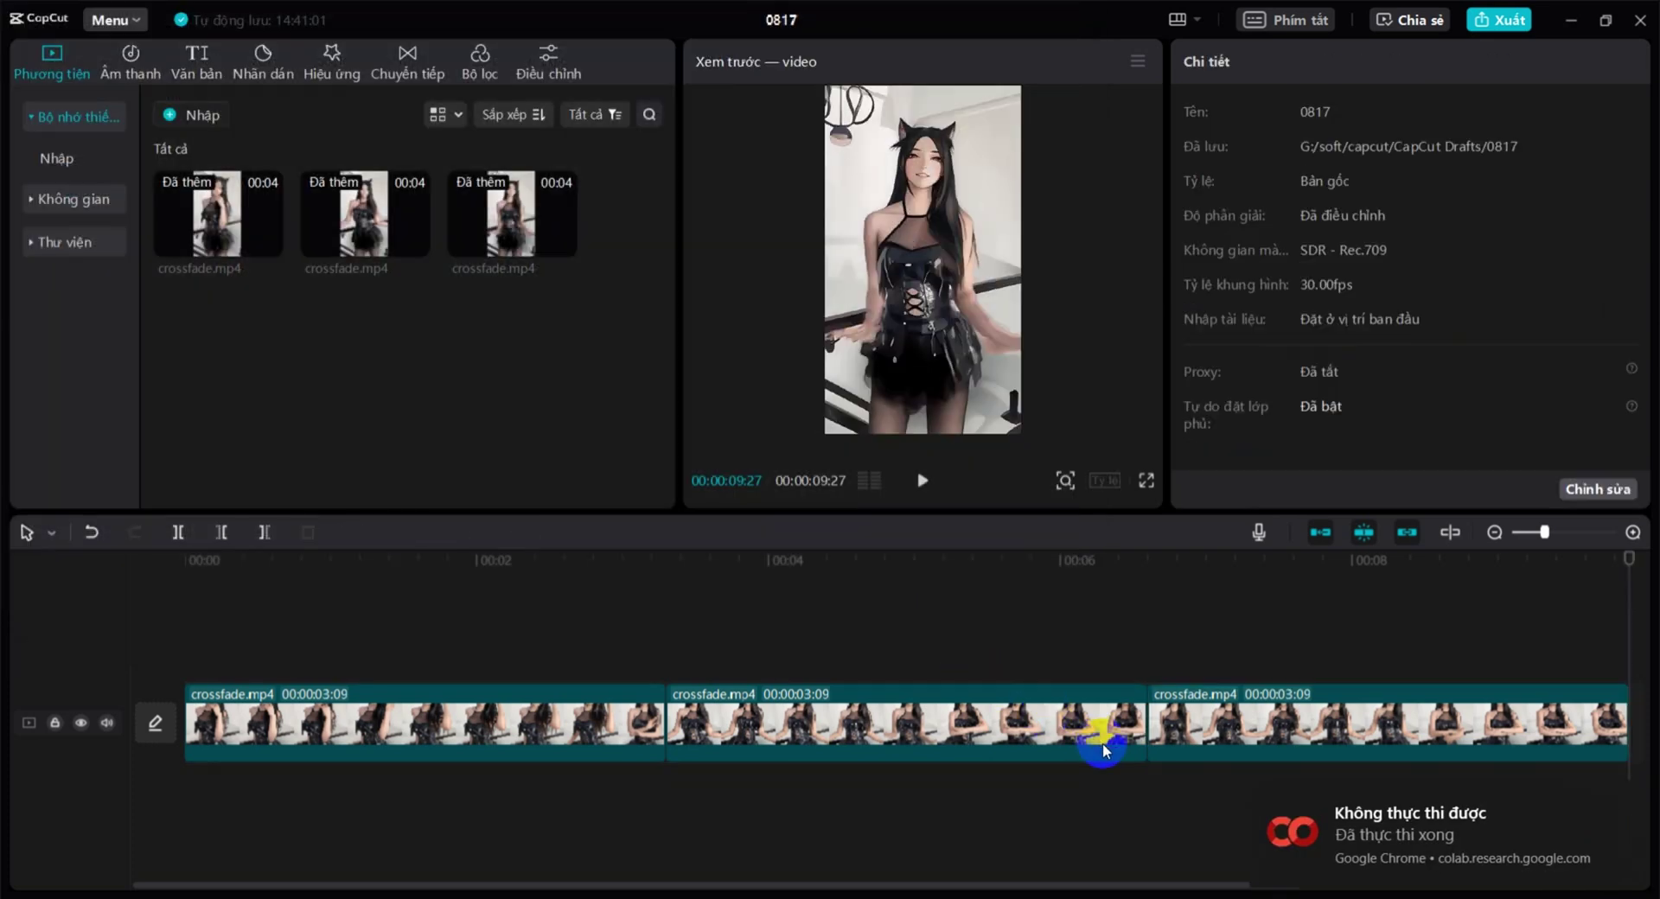
left_click_drag(816, 882, 1194, 889)
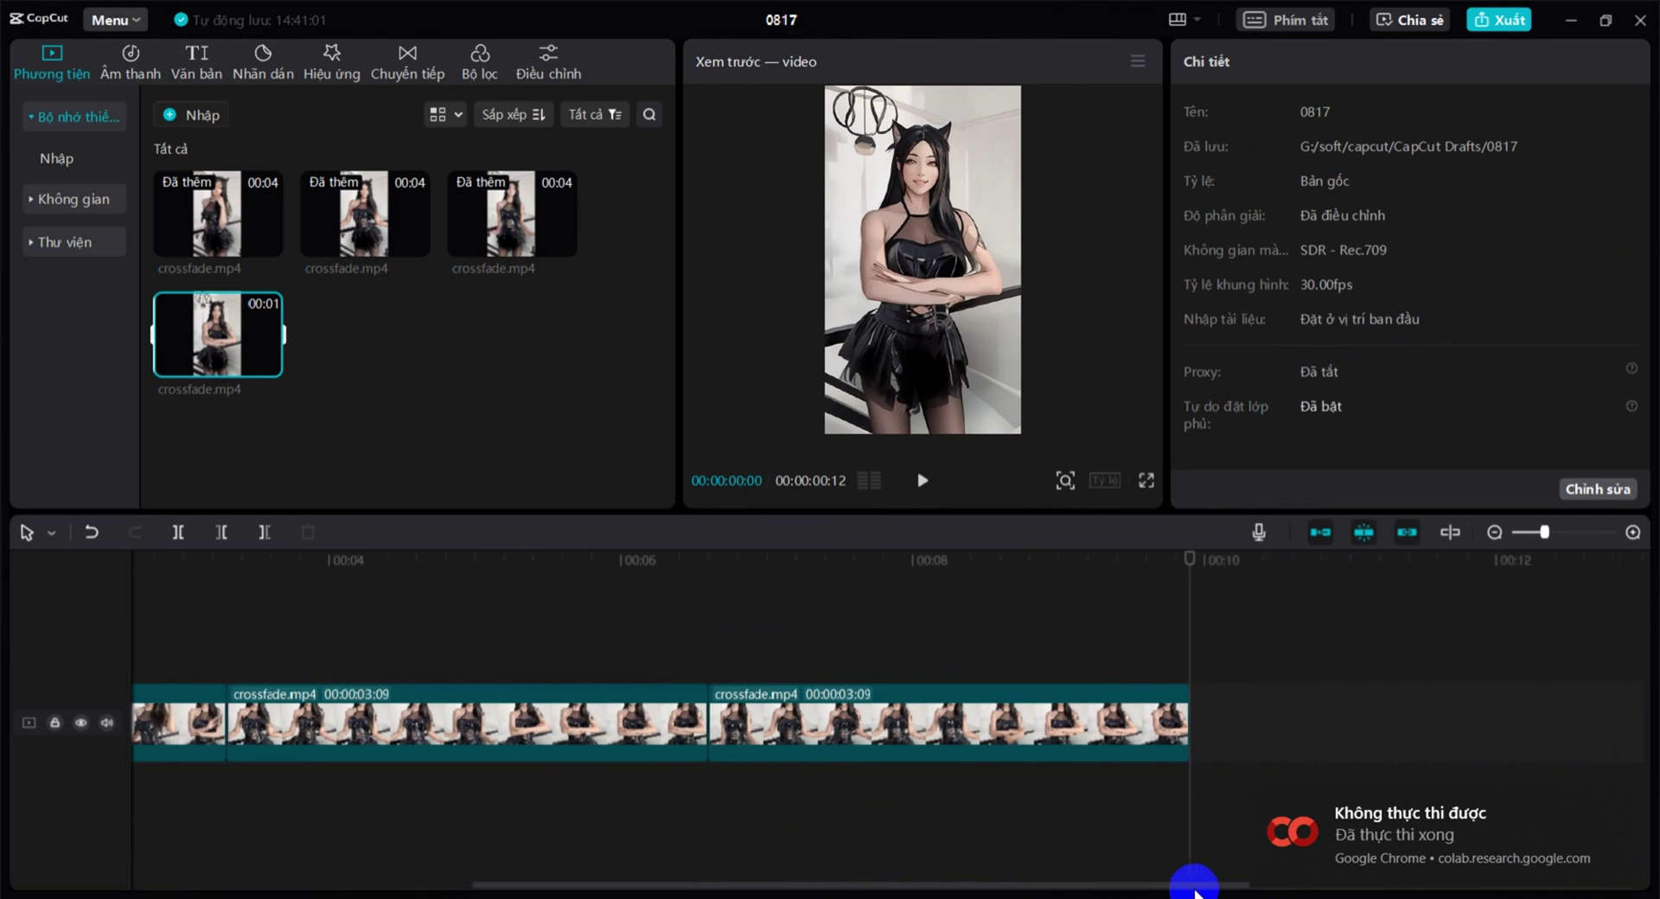
left_click(273, 367)
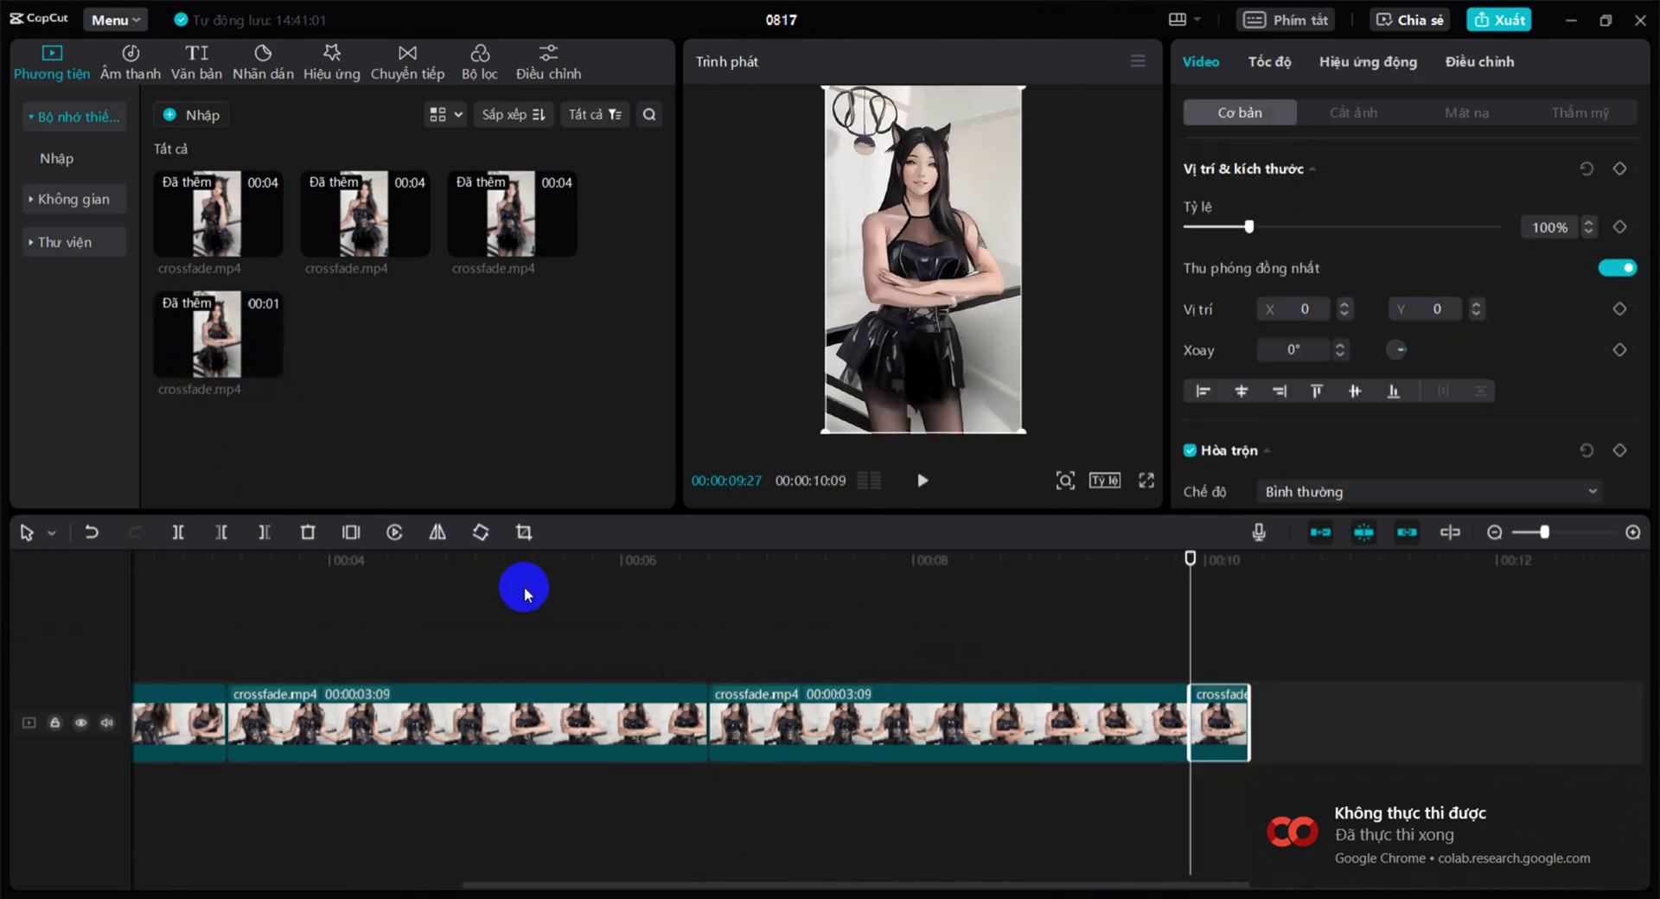
- Fit all four crossfade clips in the timeline view and play the joined video from the start
scroll(683, 675, "down", 3)
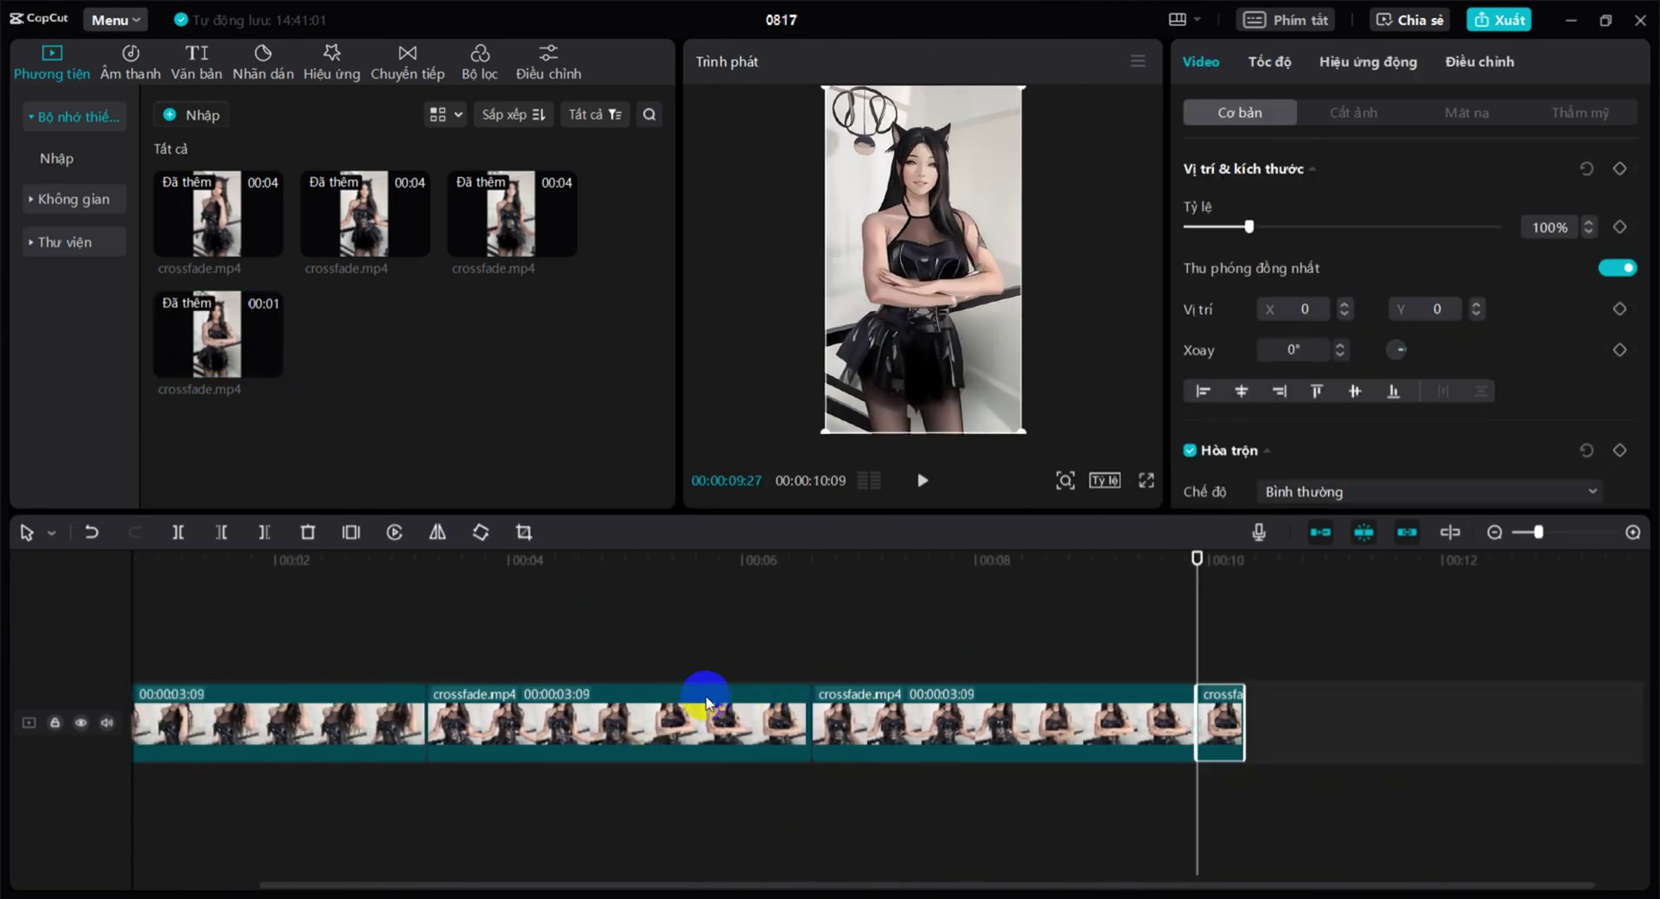
scroll(706, 702, "down", 2)
scroll(581, 740, "down", 1)
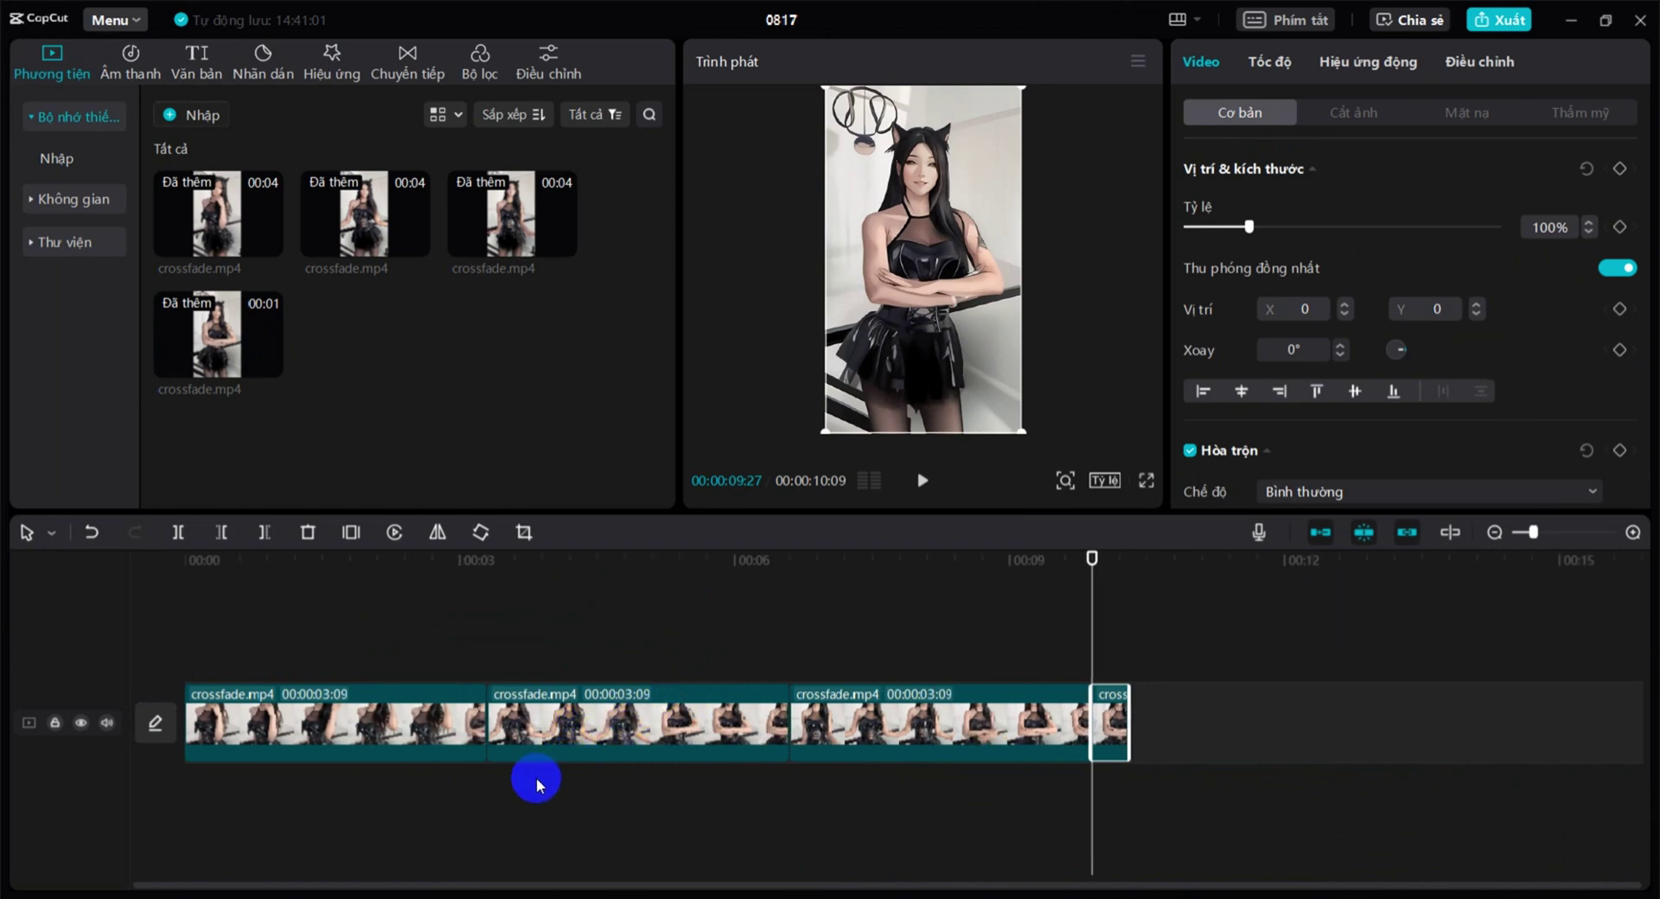
left_click_drag(533, 790, 195, 787)
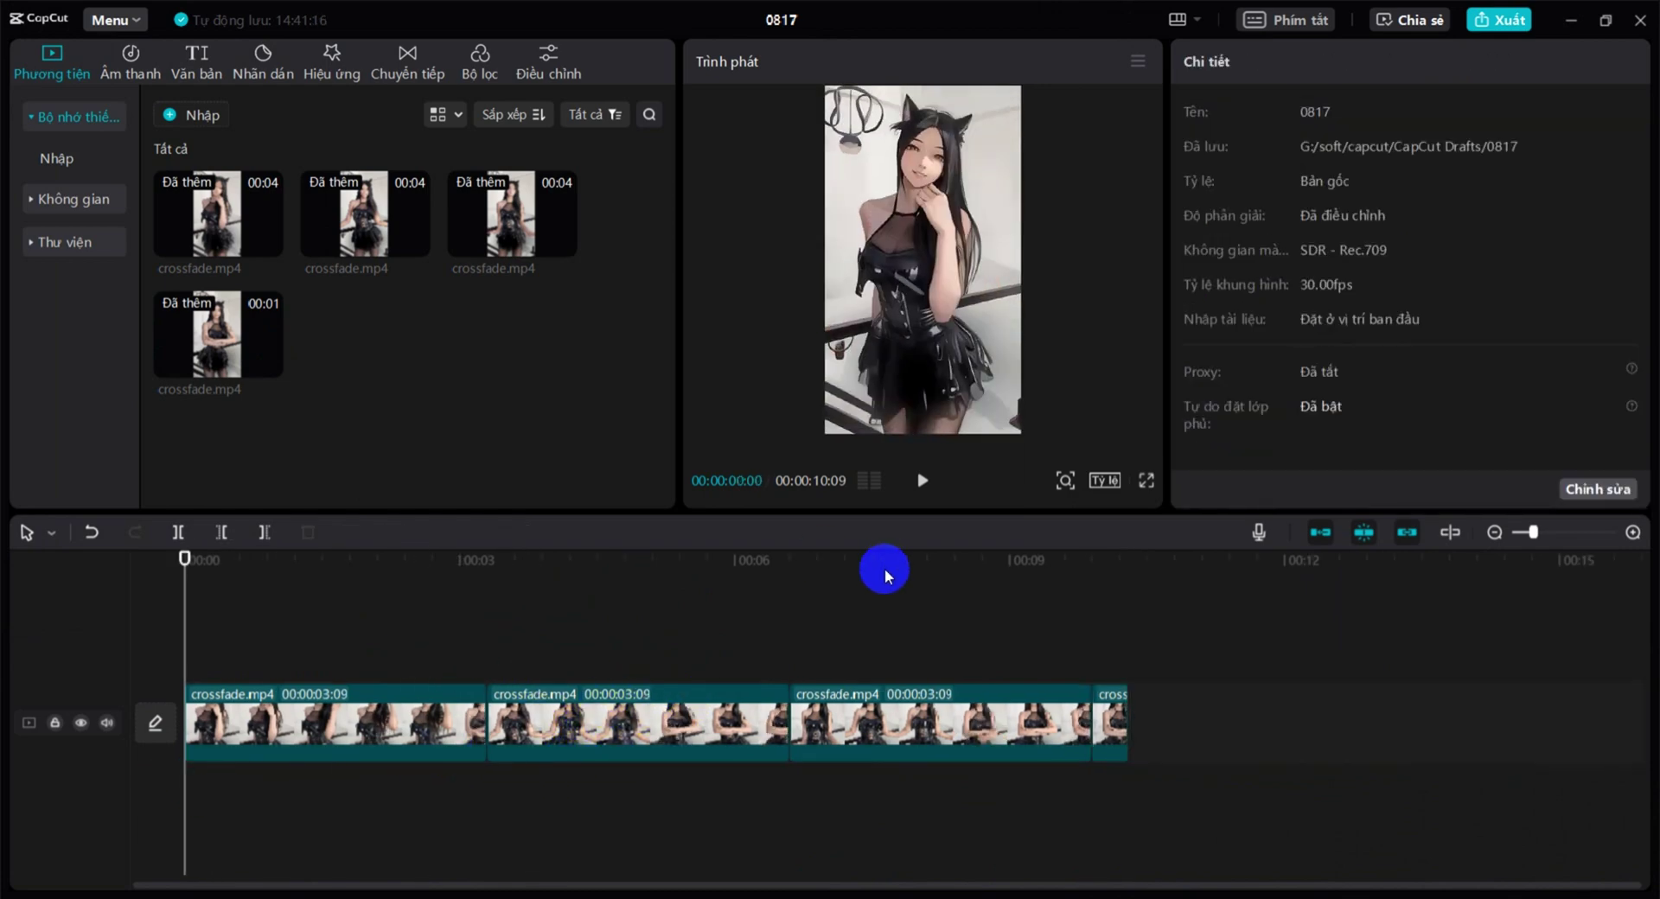
key("space")
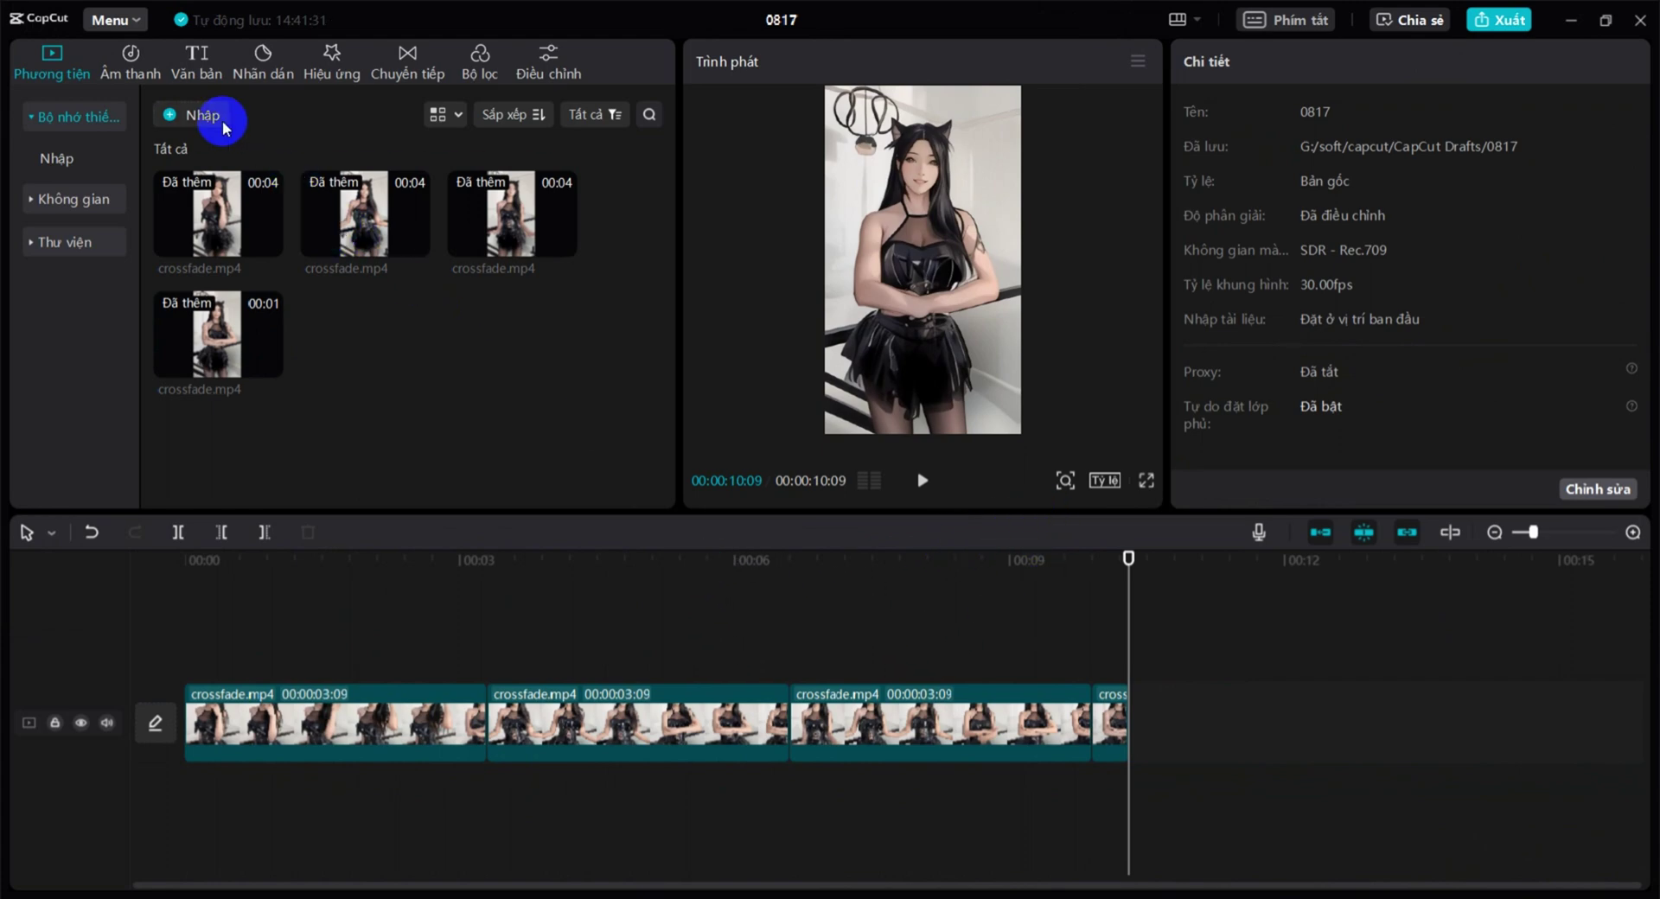
- Import the original girl.mp4 from the KIT folder under tiktok/xoa on drive D into the project media
left_click(180, 120)
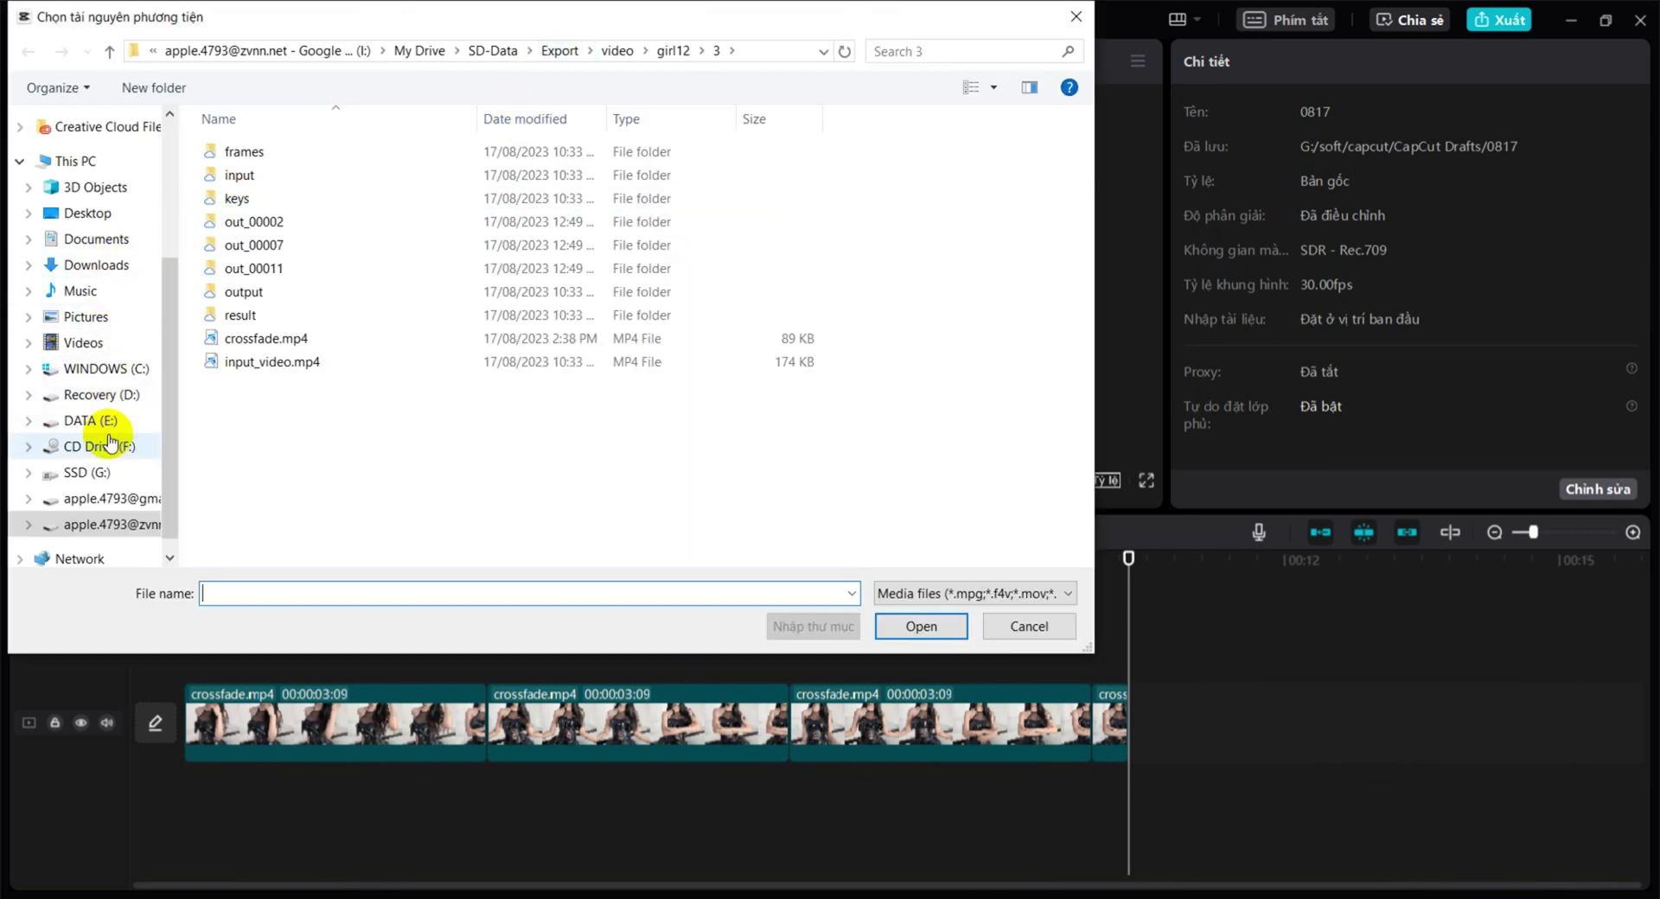
left_click(97, 403)
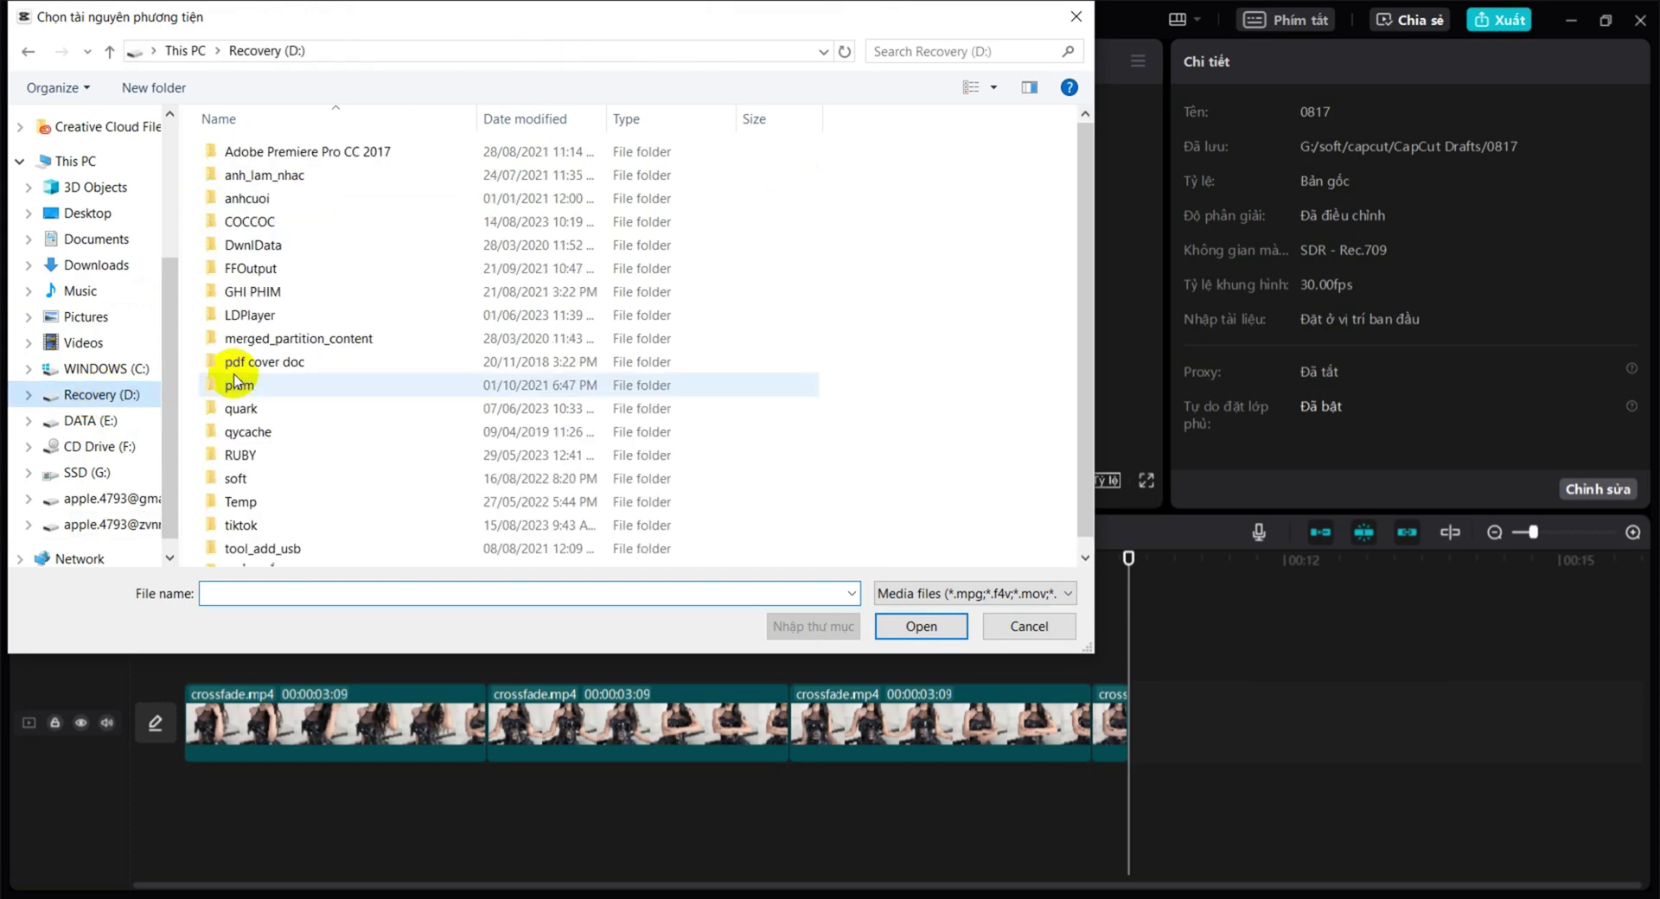
double_click(237, 527)
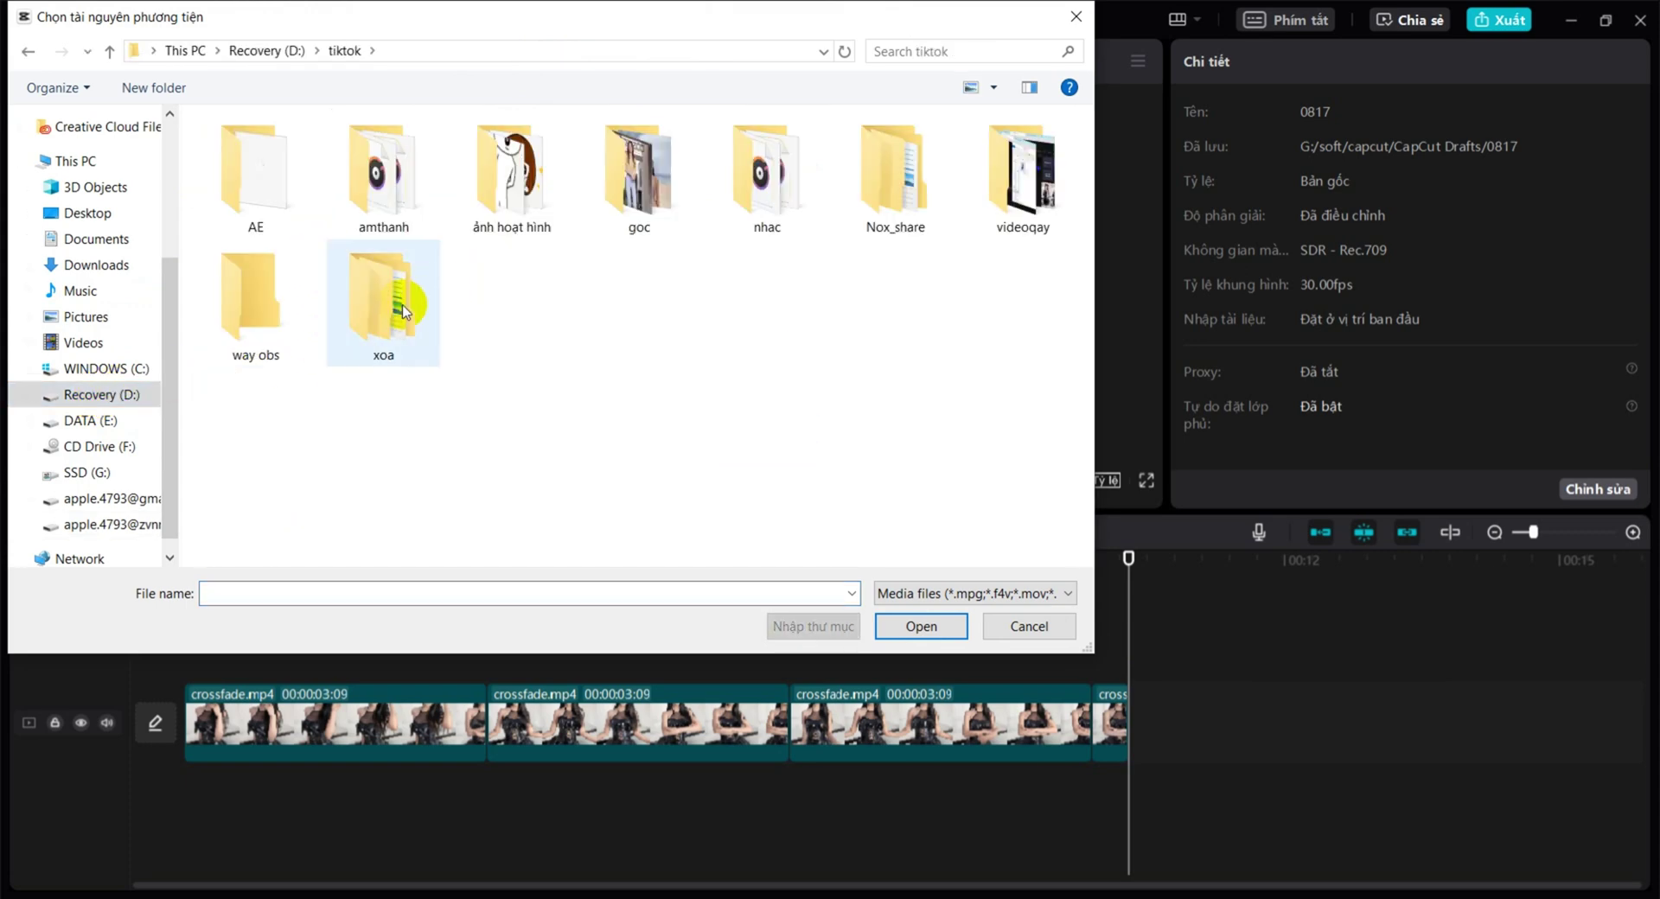
double_click(385, 304)
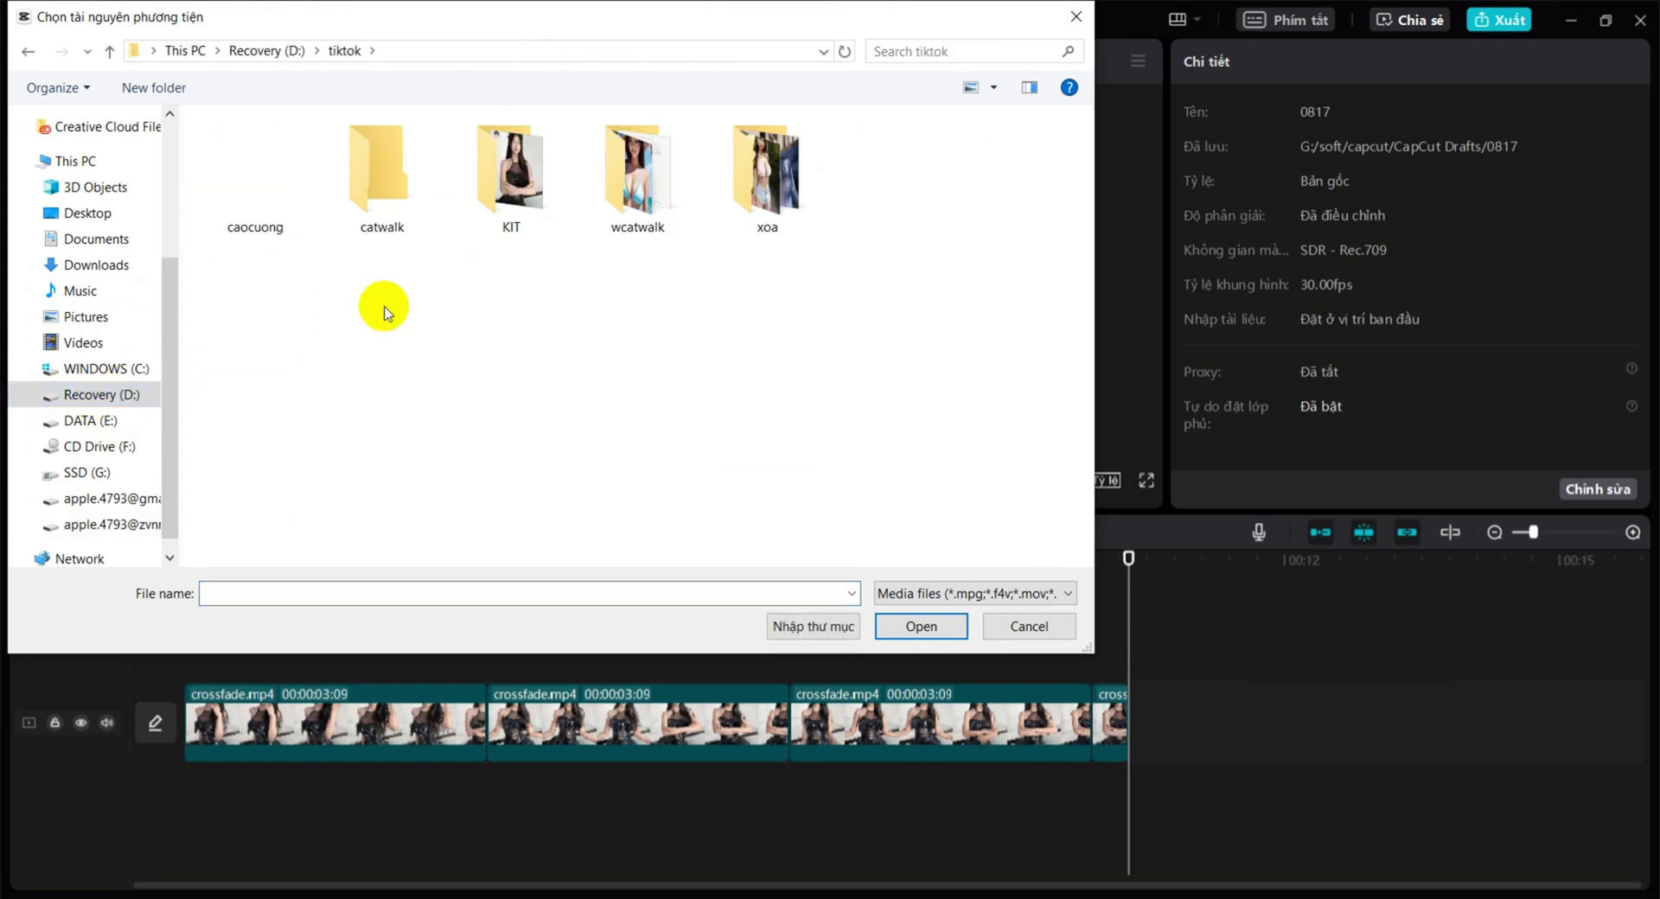
double_click(509, 177)
left_click(275, 184)
double_click(275, 184)
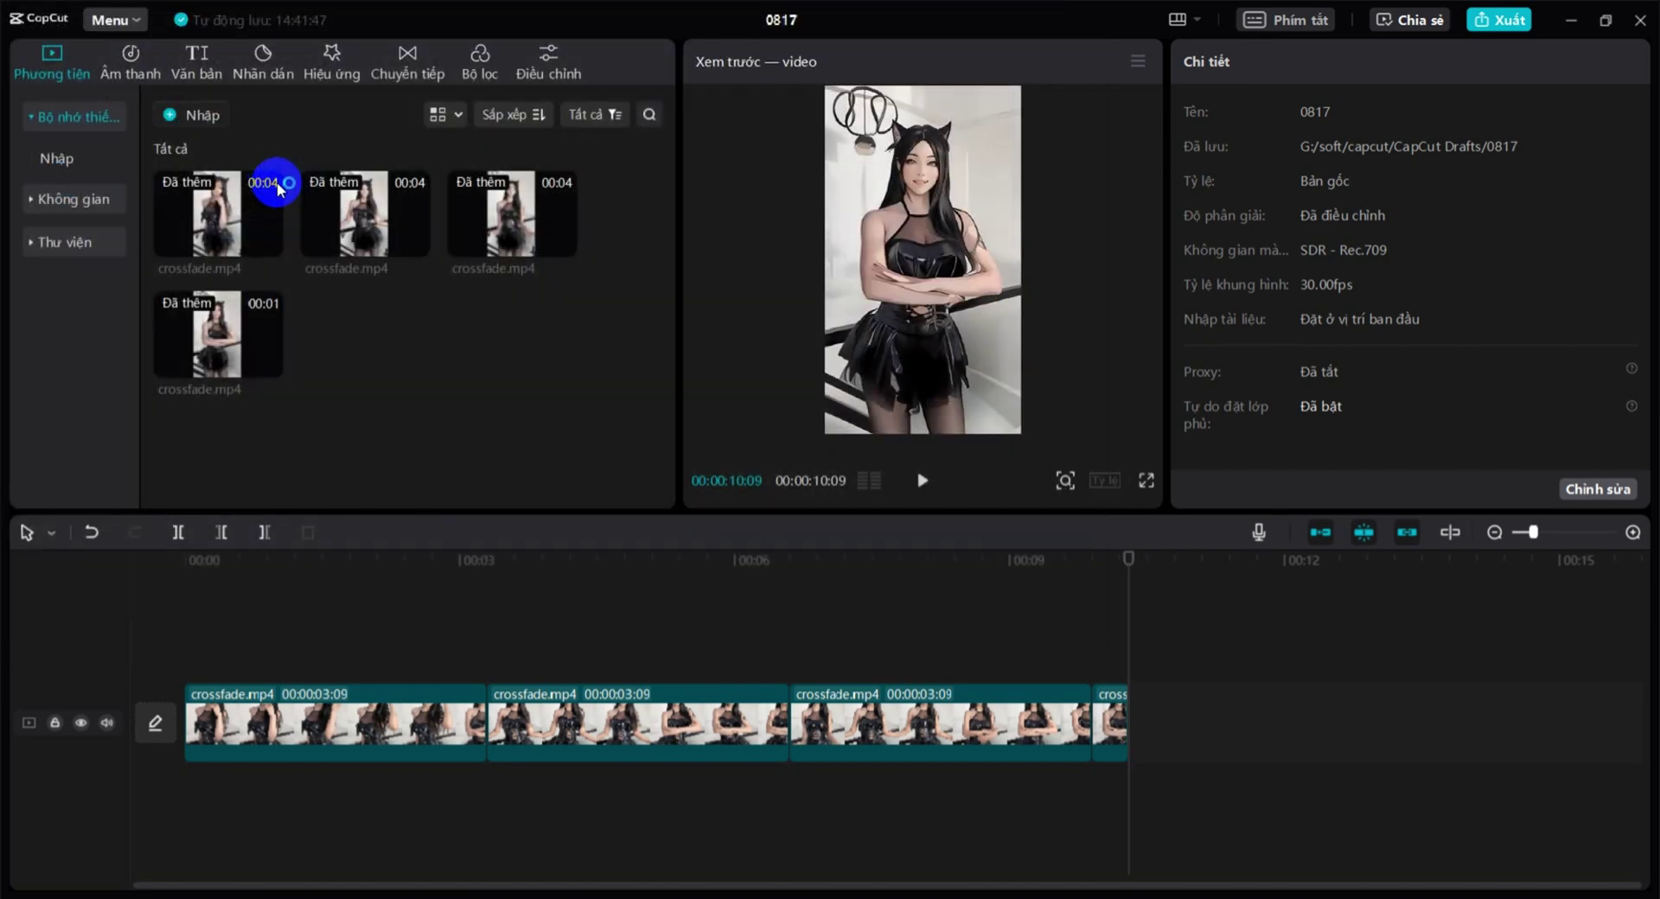
- Place girl.mp4 on a track above the crossfade clips, starting at 00:00, and extract its audio
left_click(416, 370)
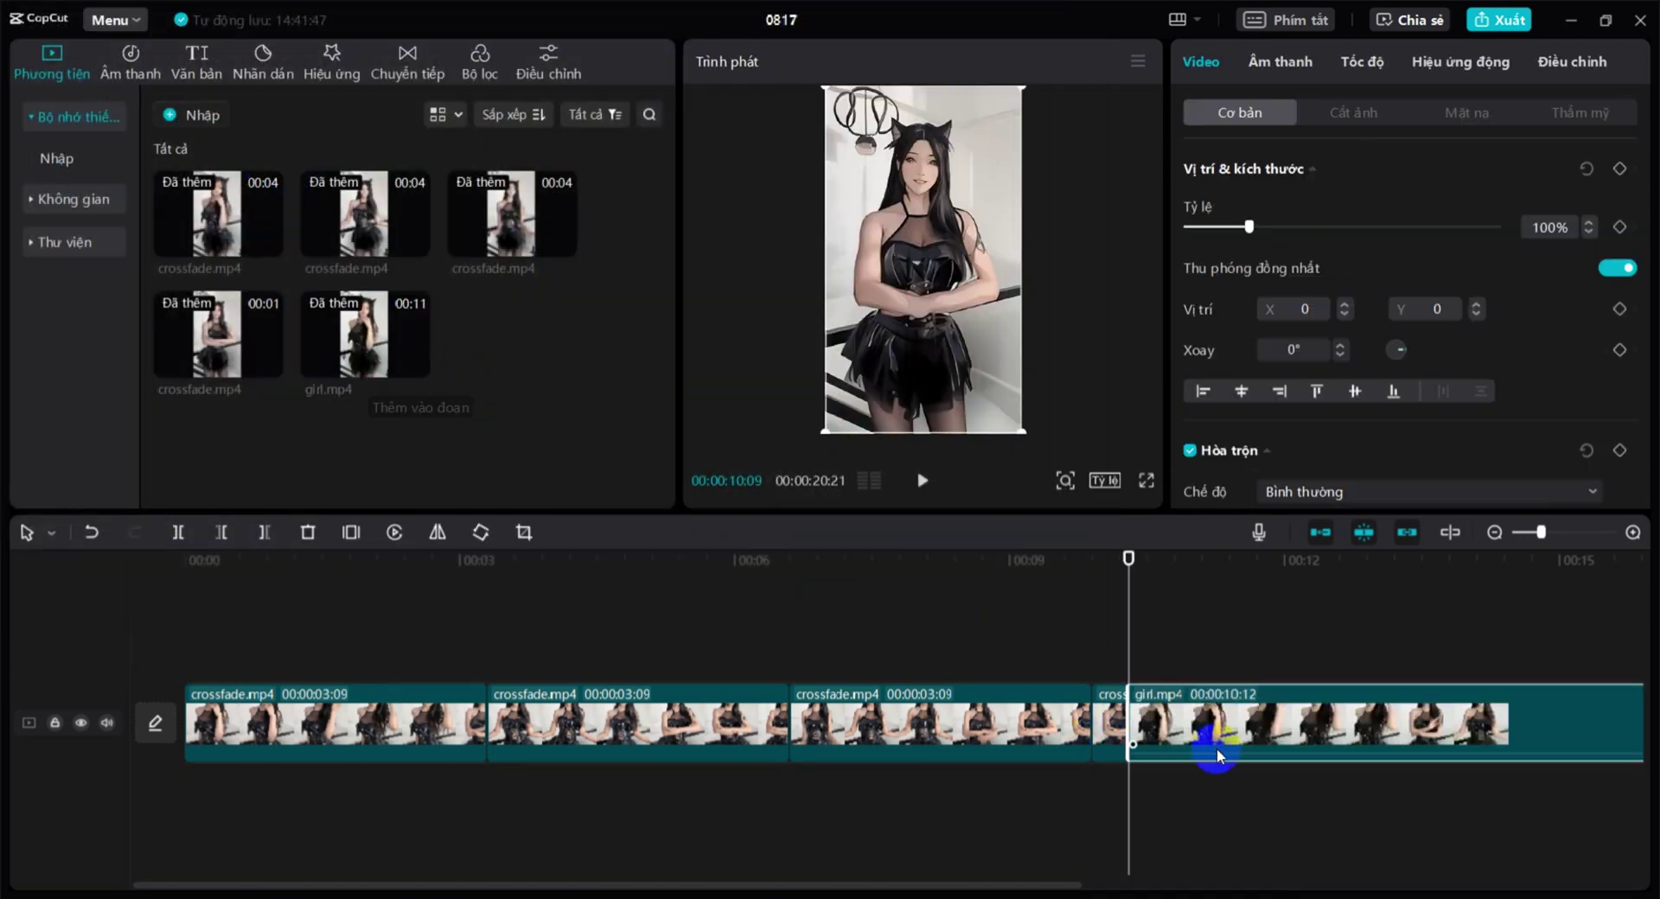
left_click_drag(1205, 741, 304, 778)
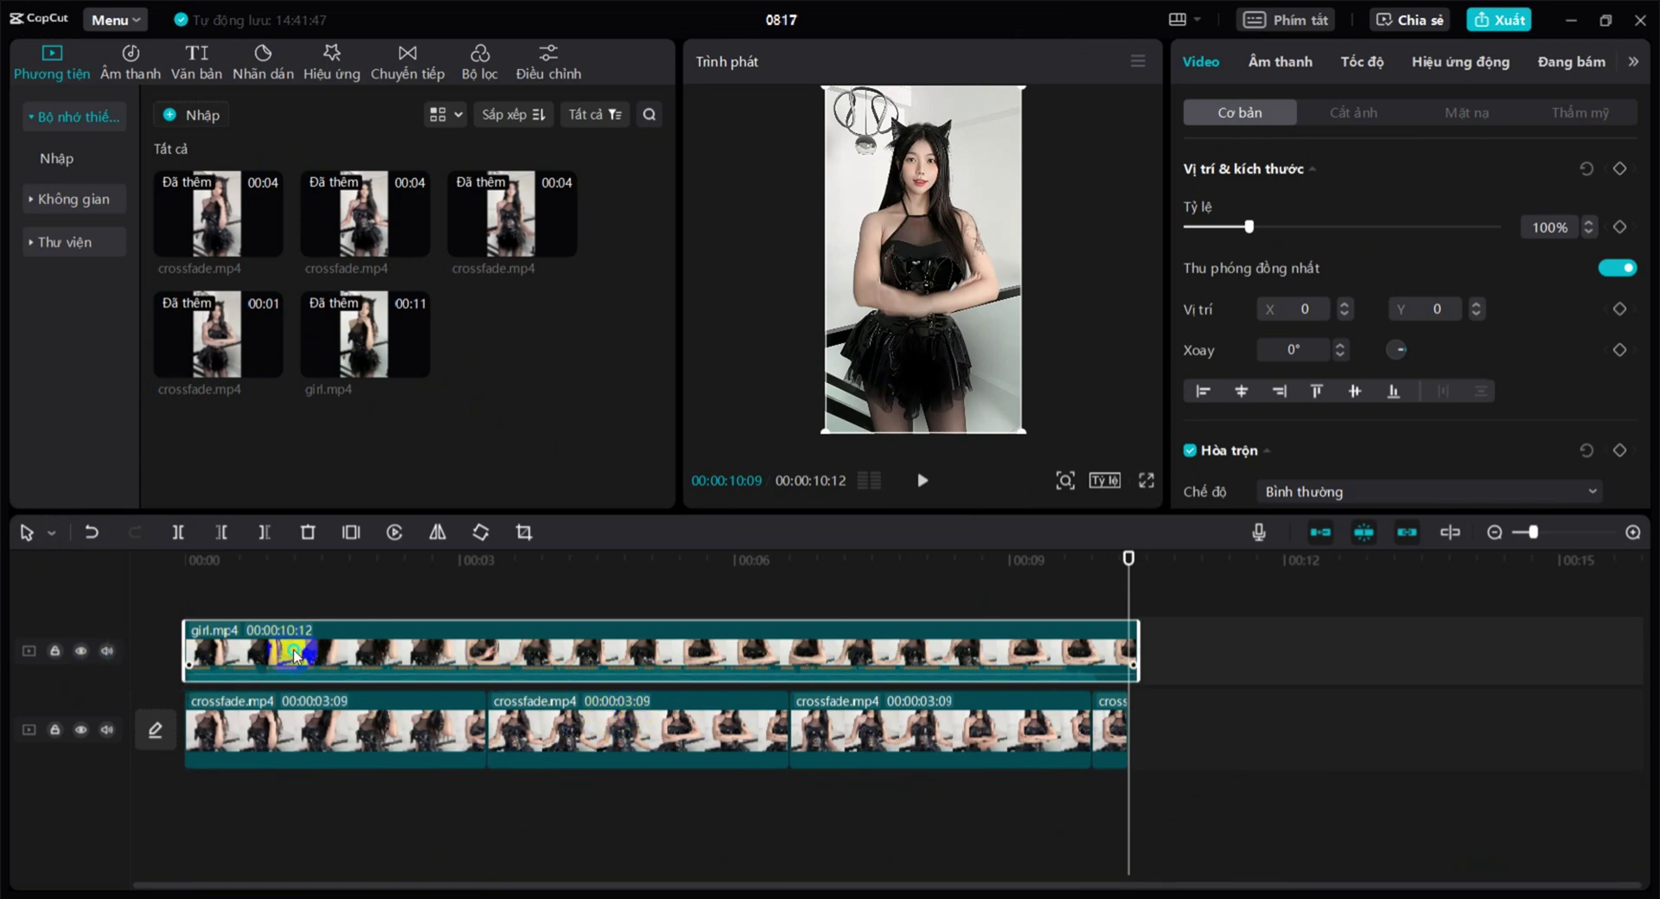
right_click(294, 651)
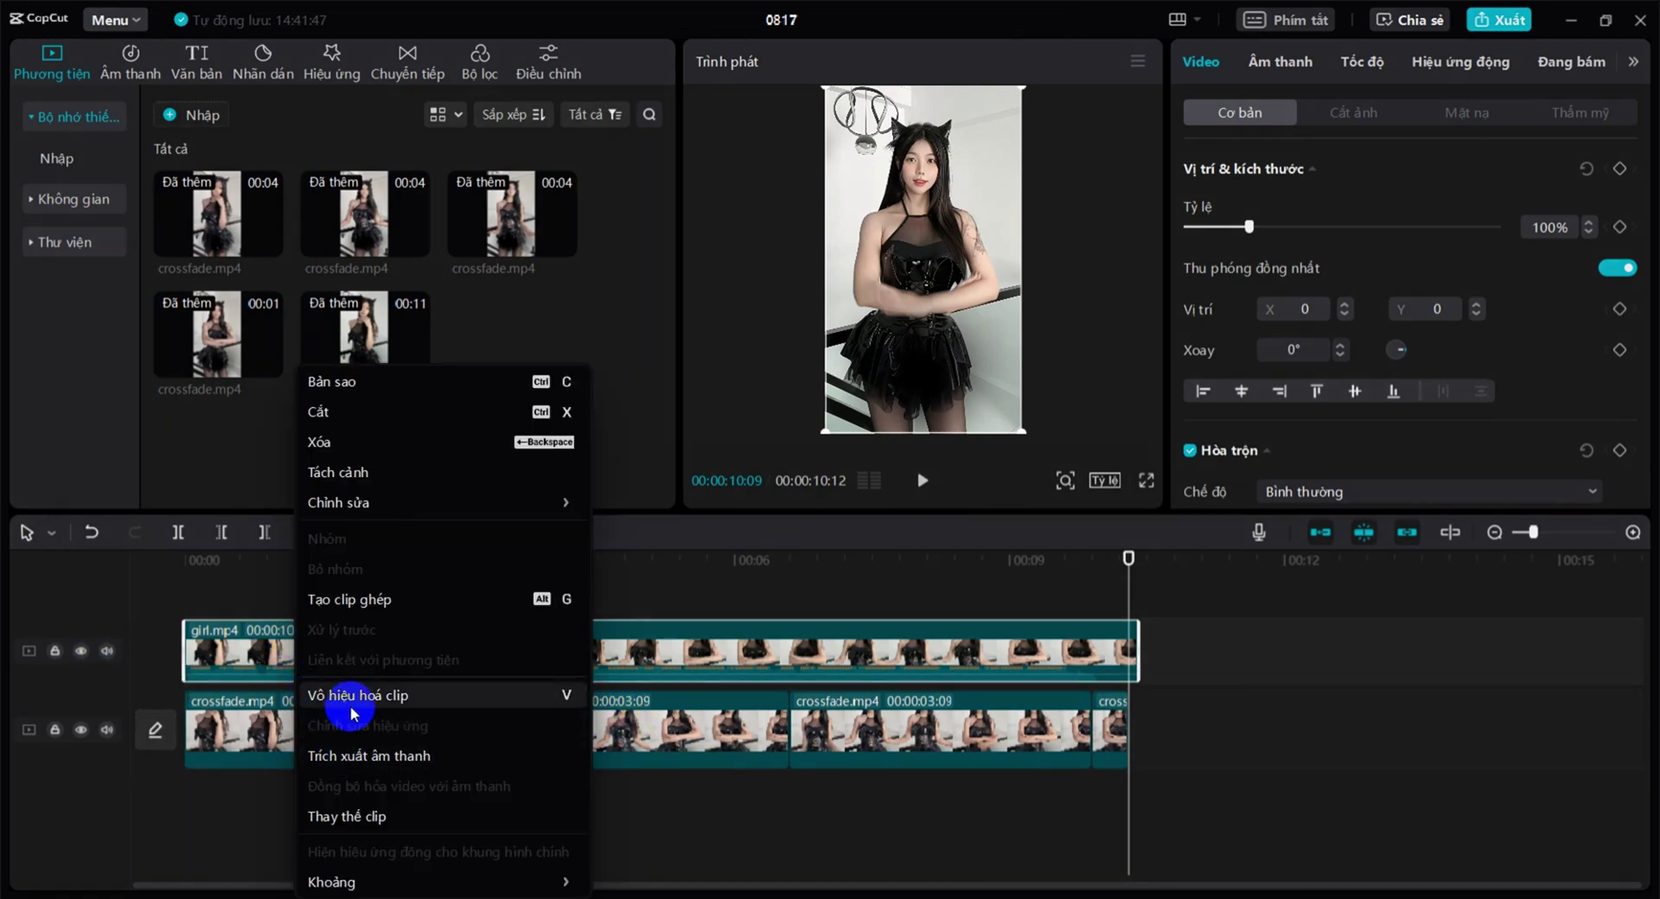
left_click(370, 764)
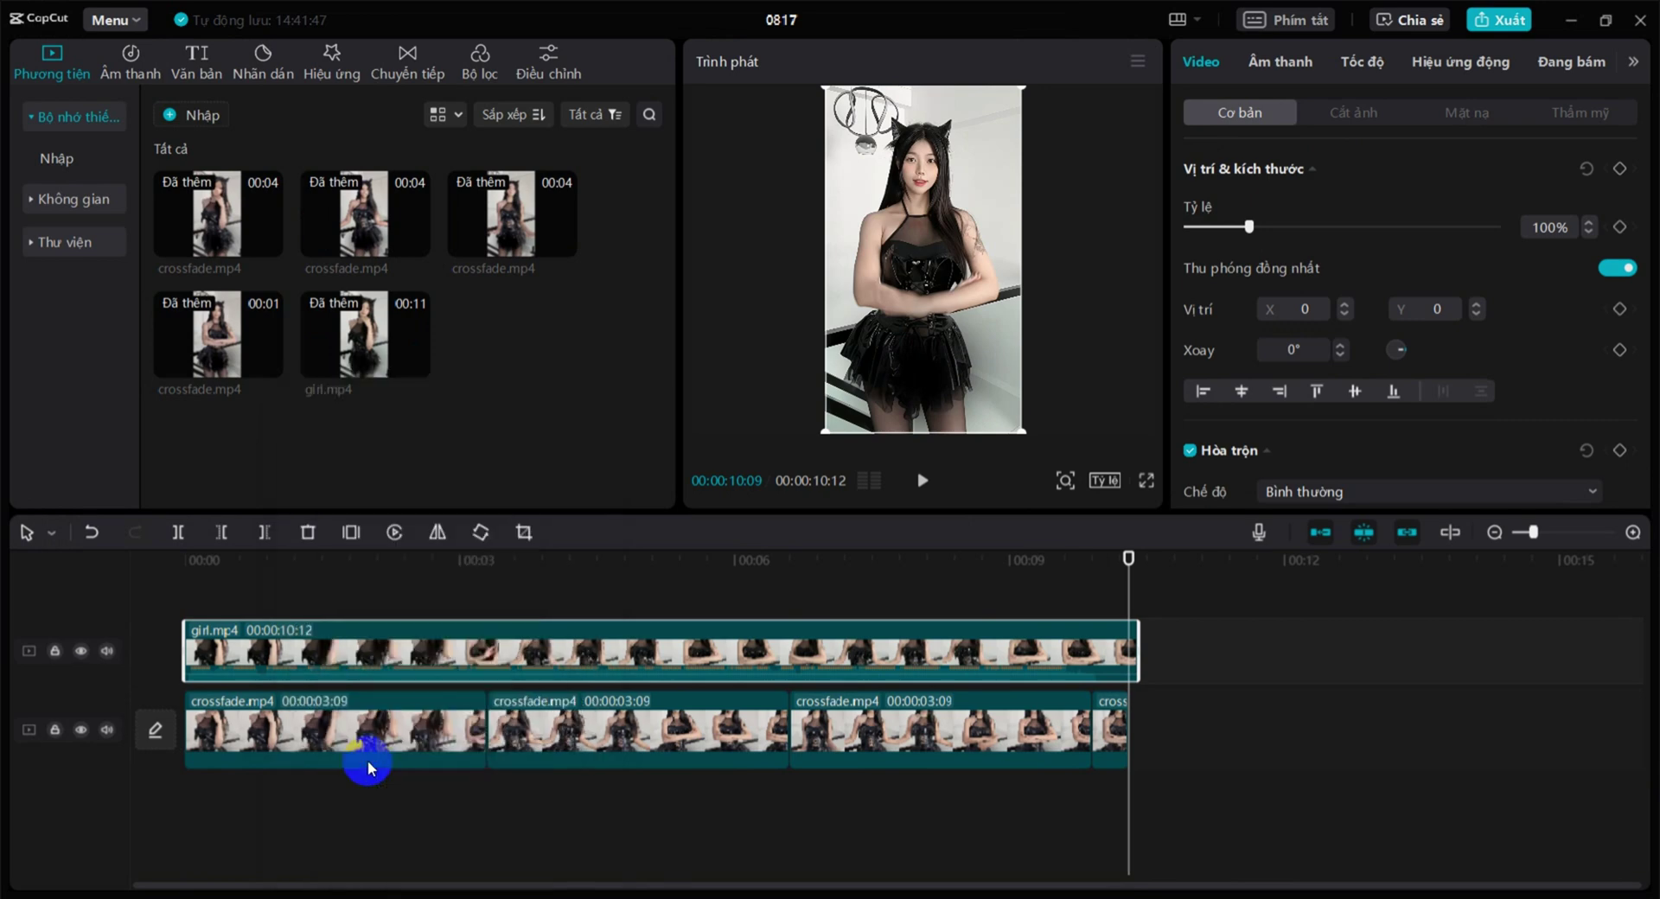
- Hide the girl.mp4 video track and trim the extracted audio to the end of the last crossfade clip
left_click(80, 651)
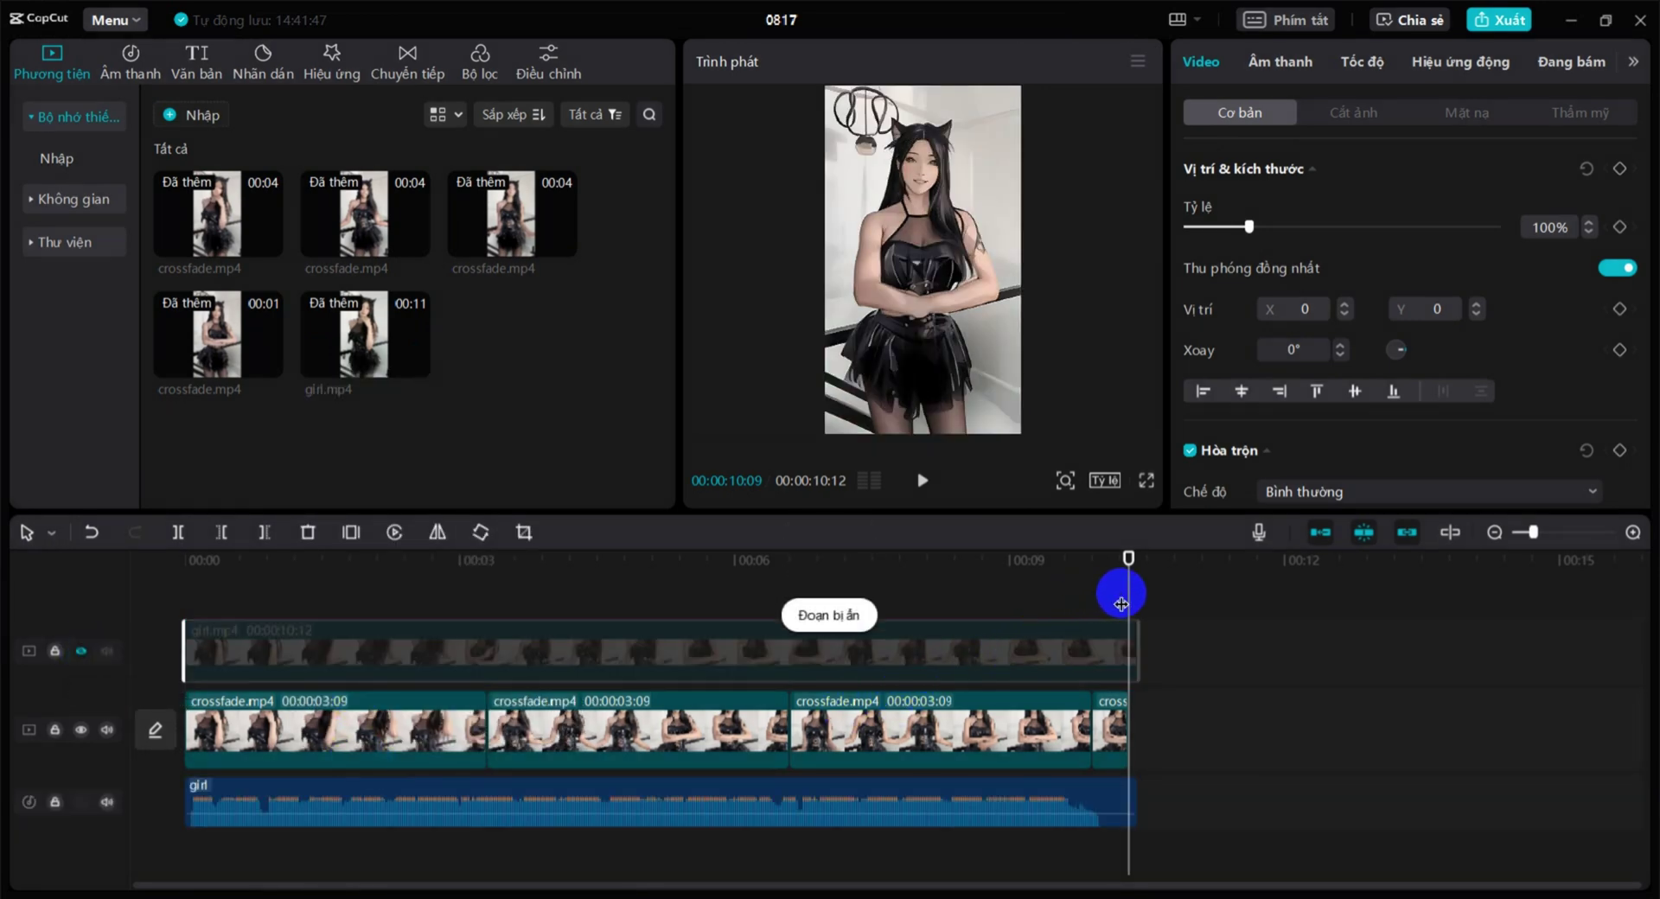
left_click(1129, 802)
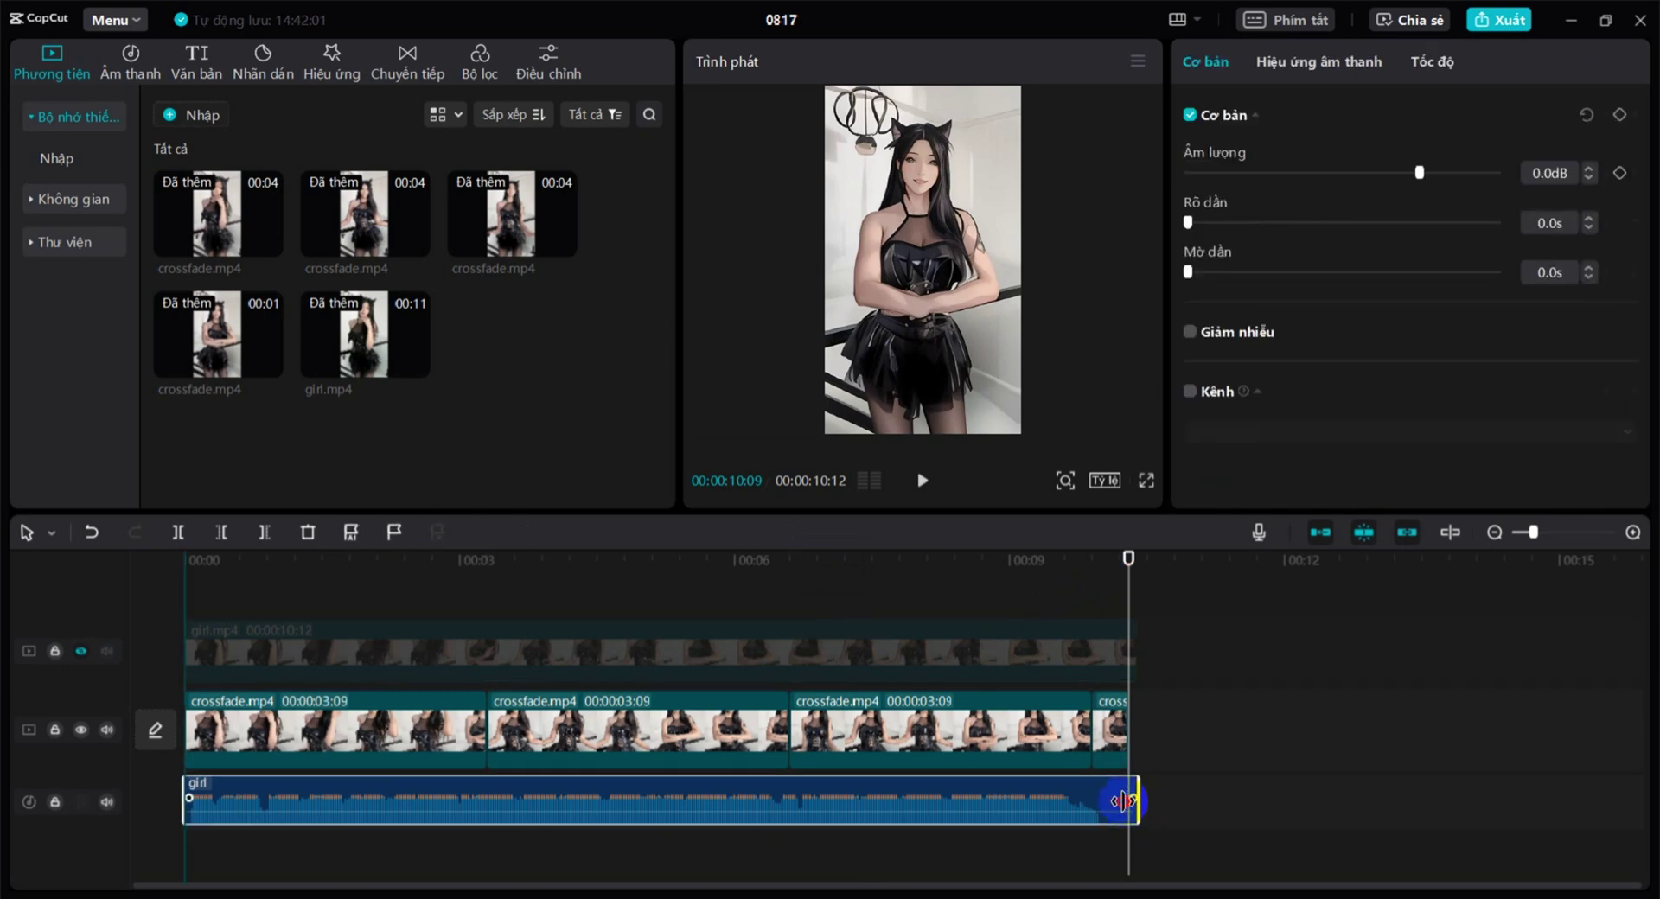
left_click_drag(1138, 793, 1129, 793)
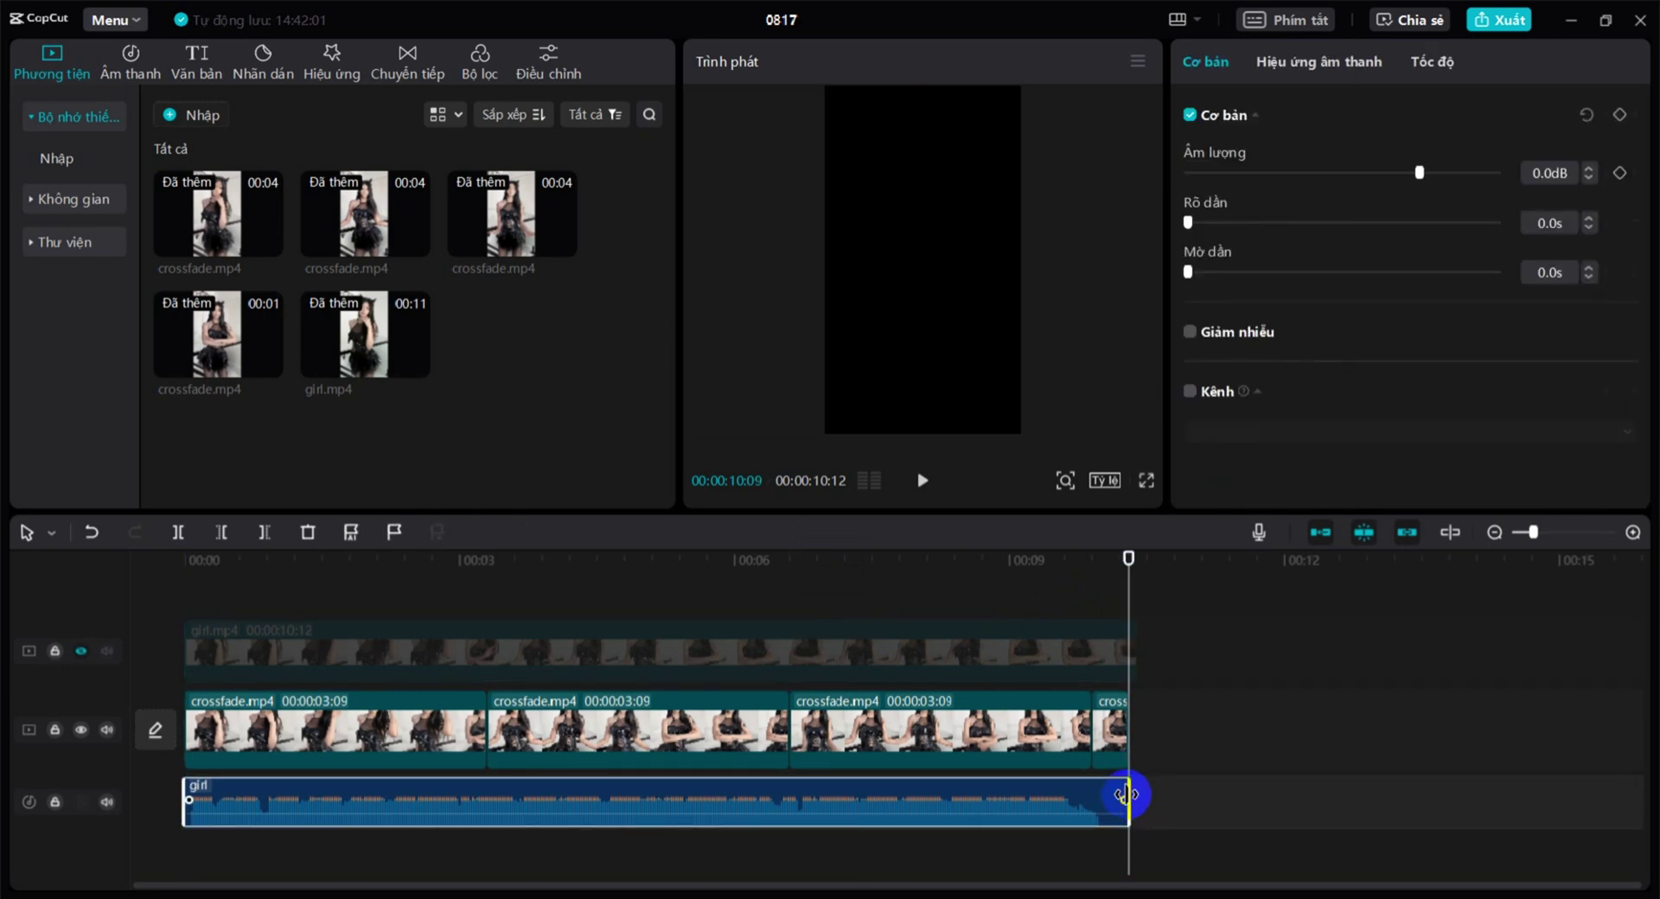
- Play the joined video with its audio from the start, then spot-check frames farther along the timeline
left_click(208, 615)
left_click(169, 623)
key("space")
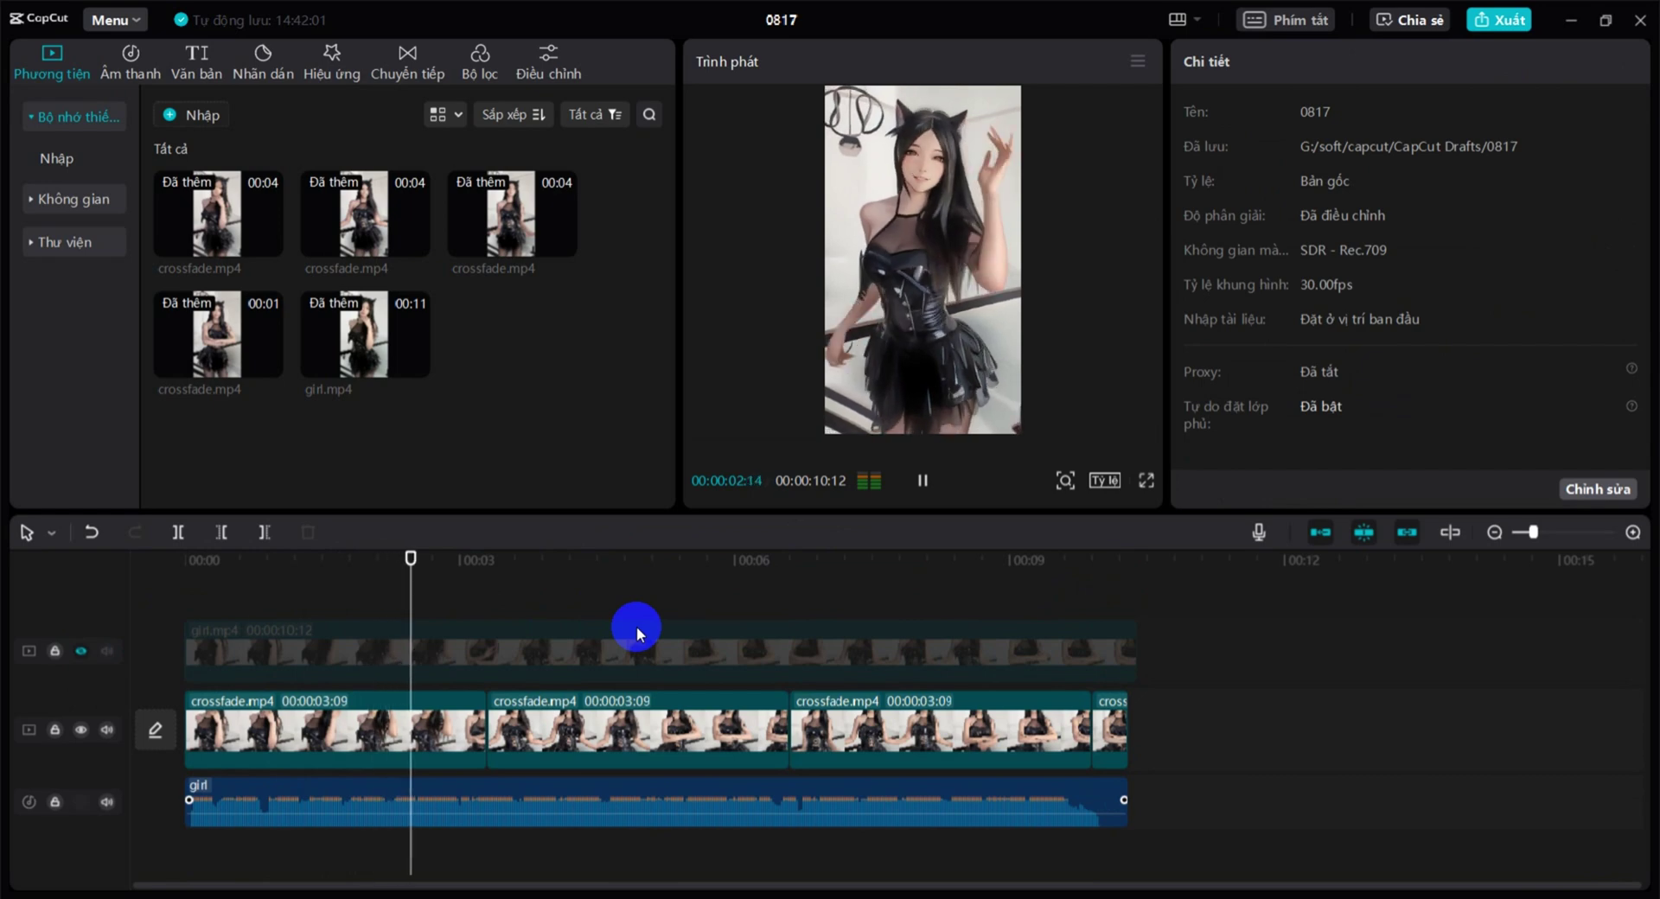
key("space")
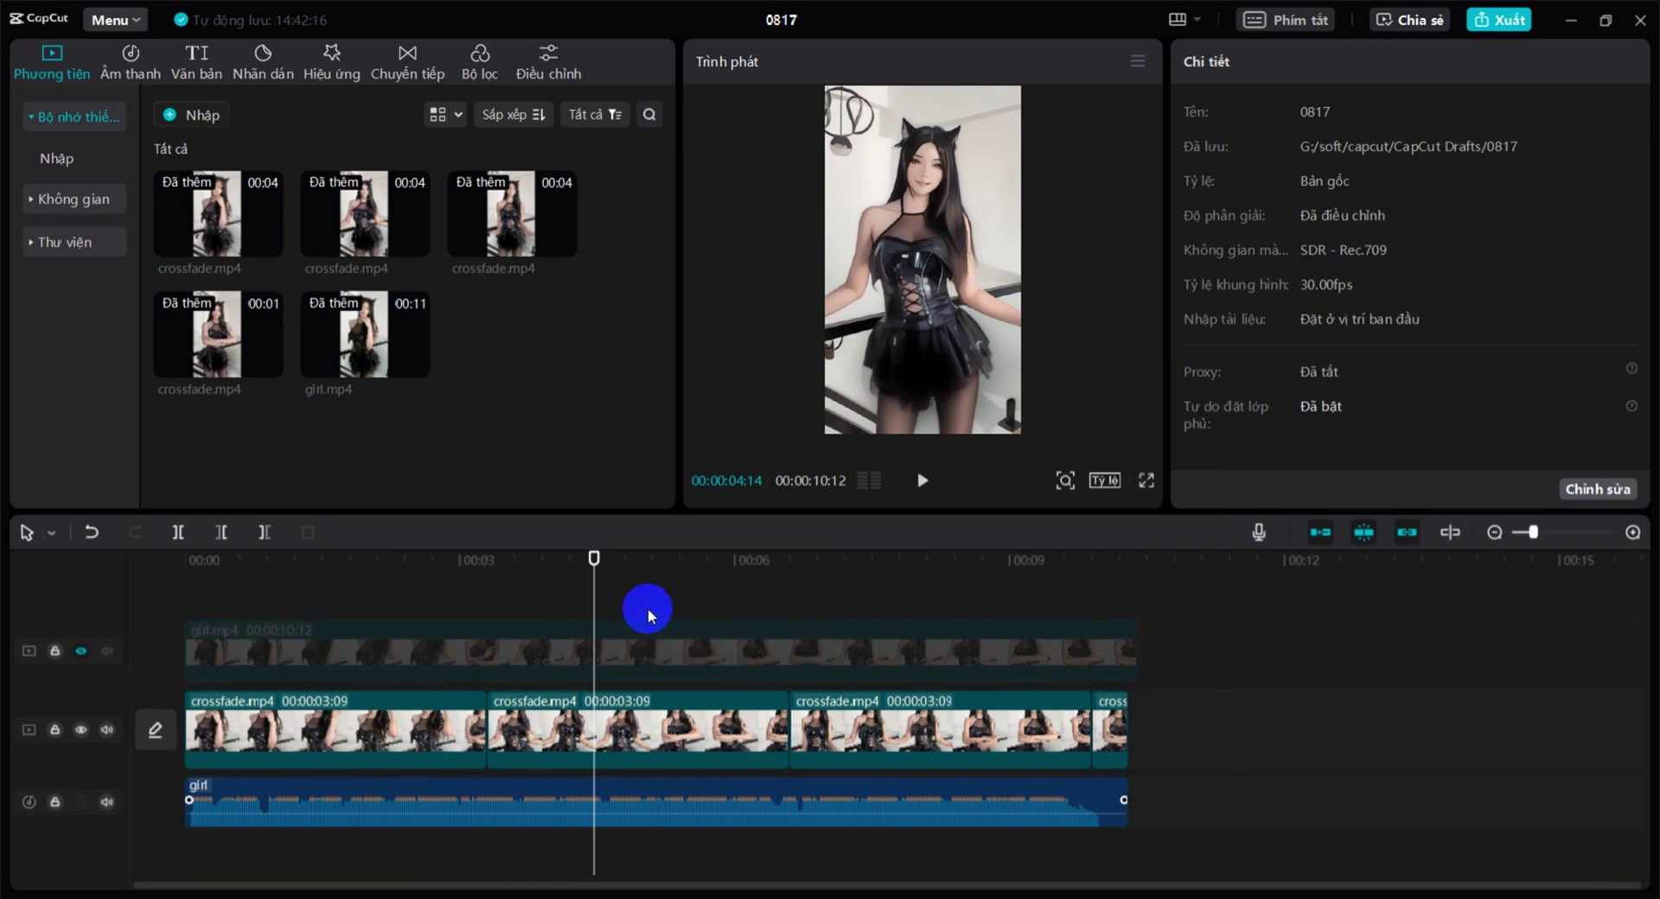
left_click_drag(651, 614, 1009, 600)
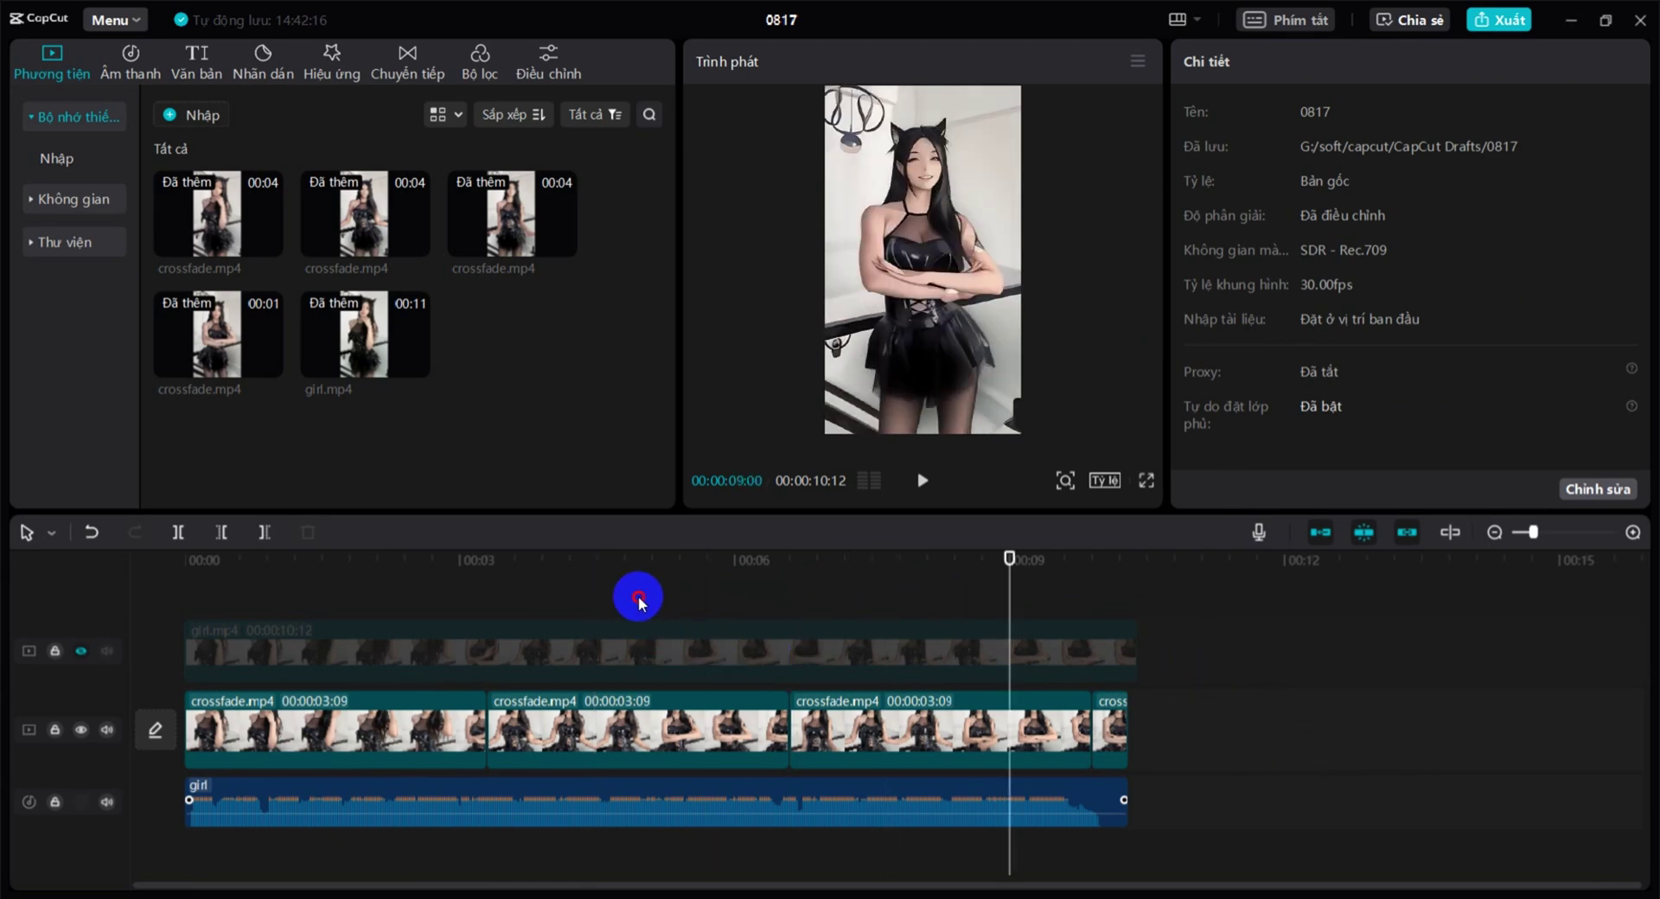
left_click(639, 599)
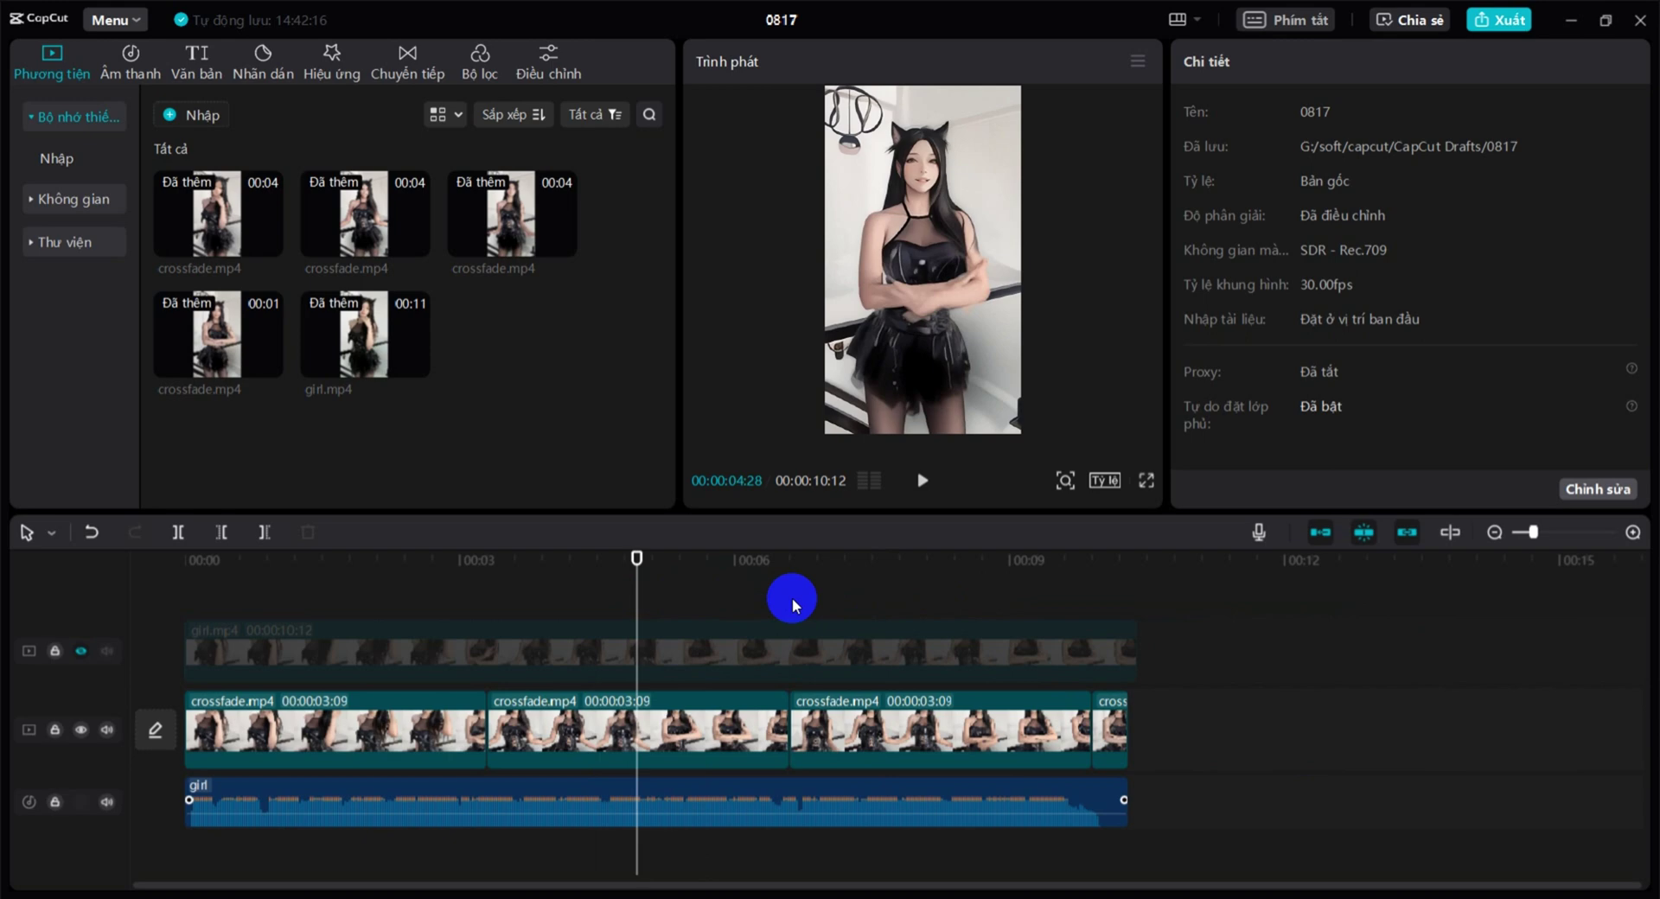